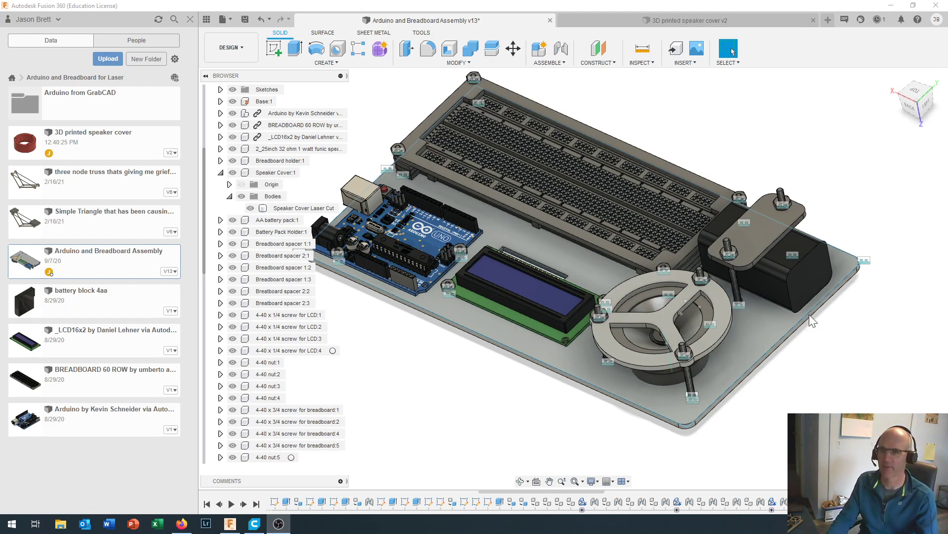
Hide the Speaker Cover Laser Cut body in the Speaker Cover component.
left_click(589, 351)
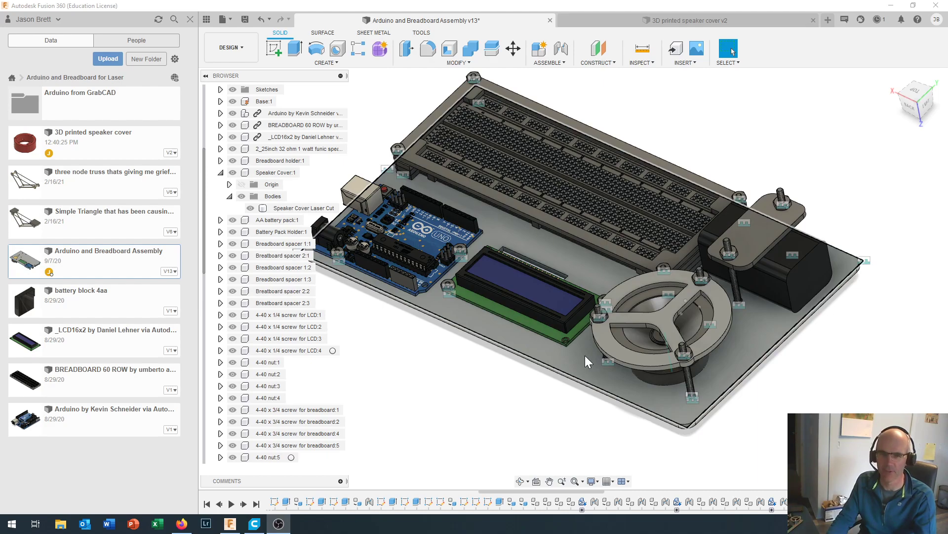
left_click(687, 348)
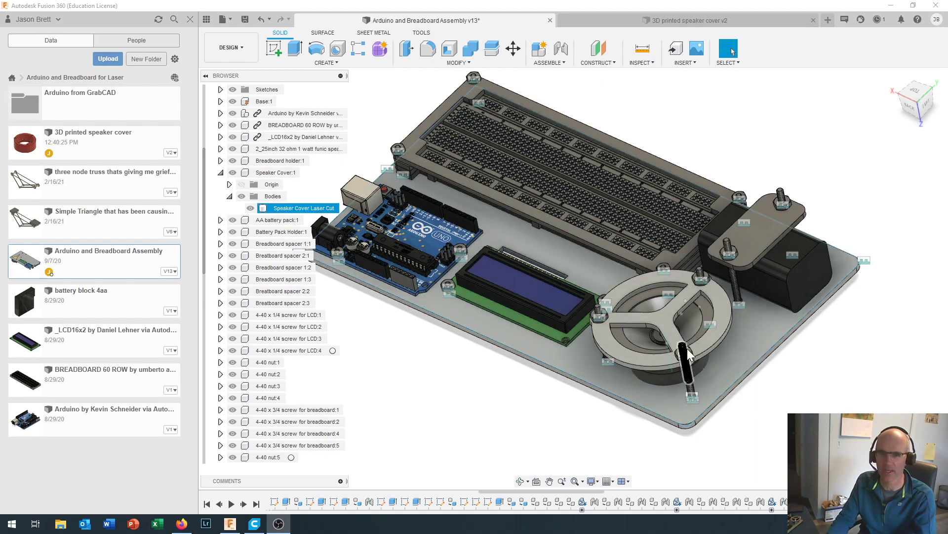
left_click(666, 319)
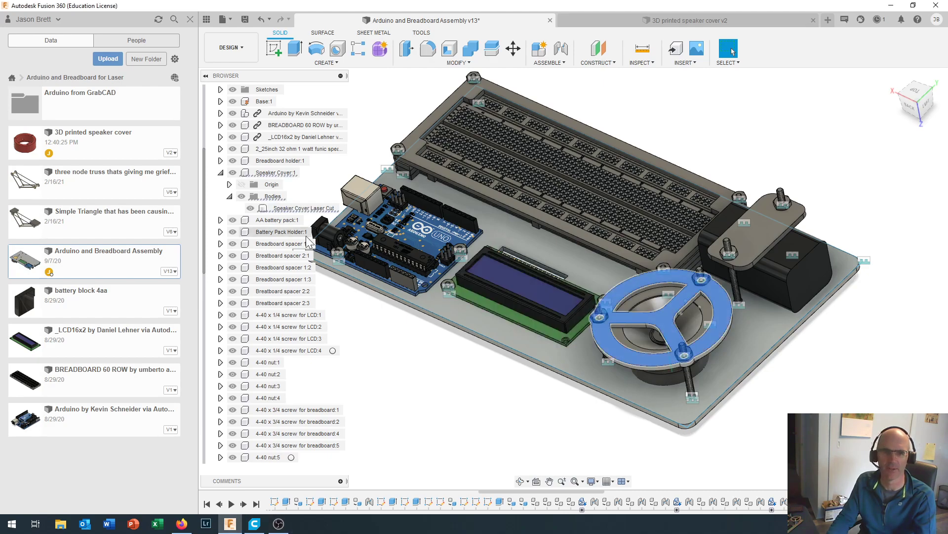
left_click(248, 209)
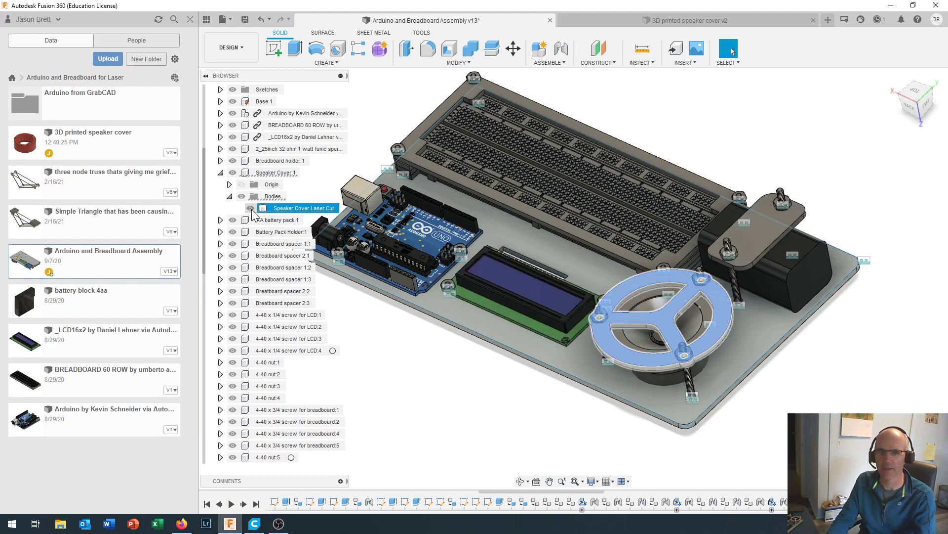
left_click(251, 209)
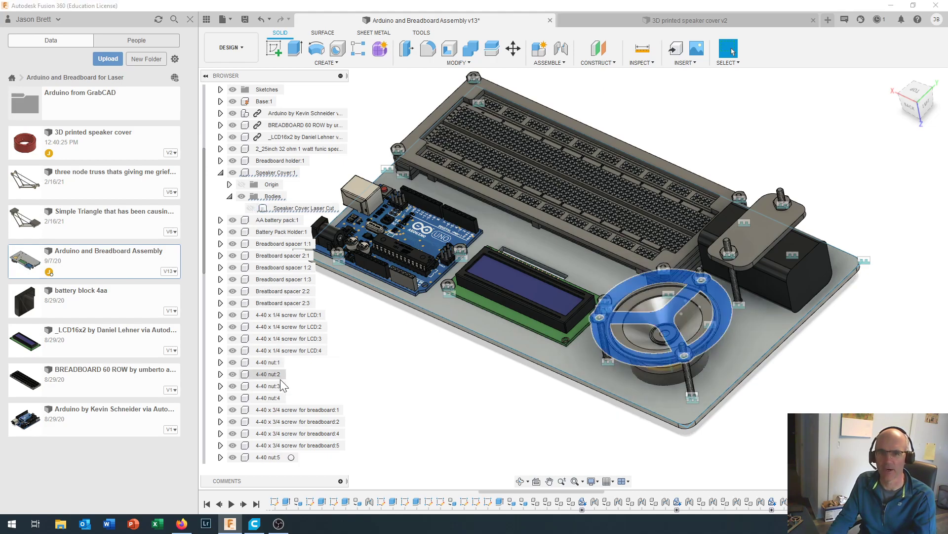
Show the 3D printed speaker cover component over the speaker and view it up close.
scroll(339, 368, "down", 6)
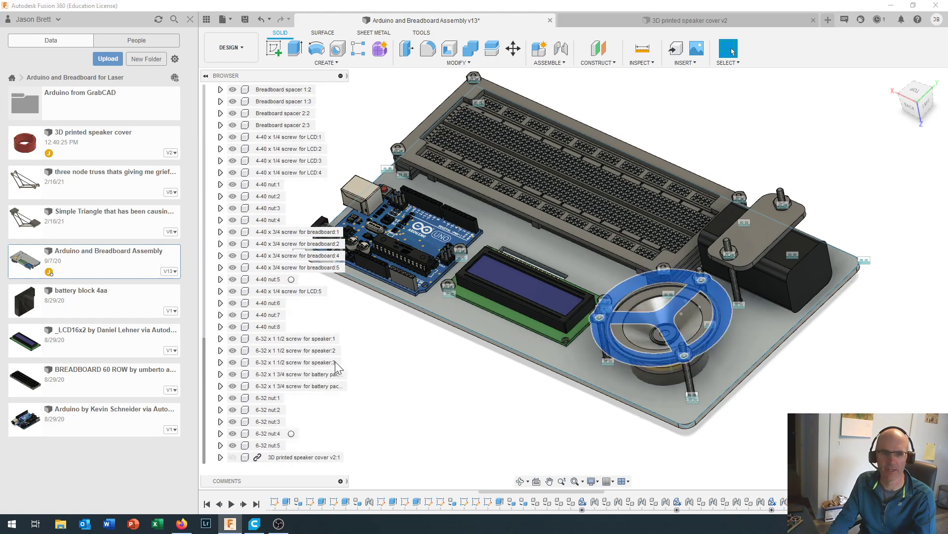
left_click(232, 456)
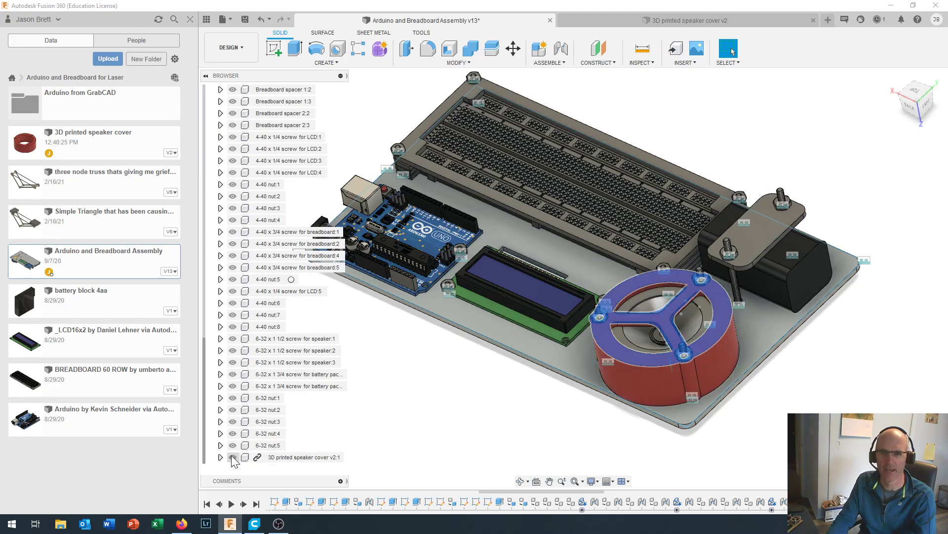
scroll(777, 392, "up", 5)
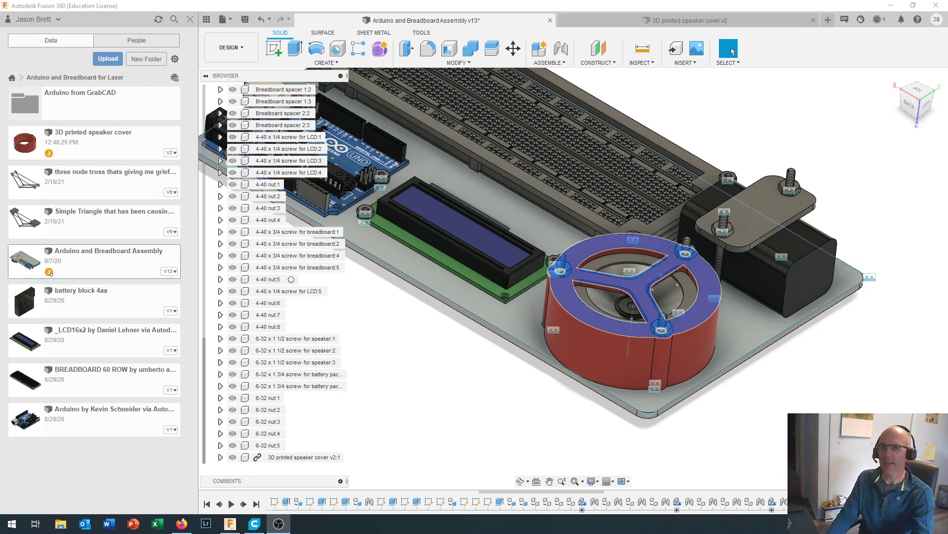
Switch to the Shapeways site in Firefox and open its Jewelry industry page.
left_click(892, 7)
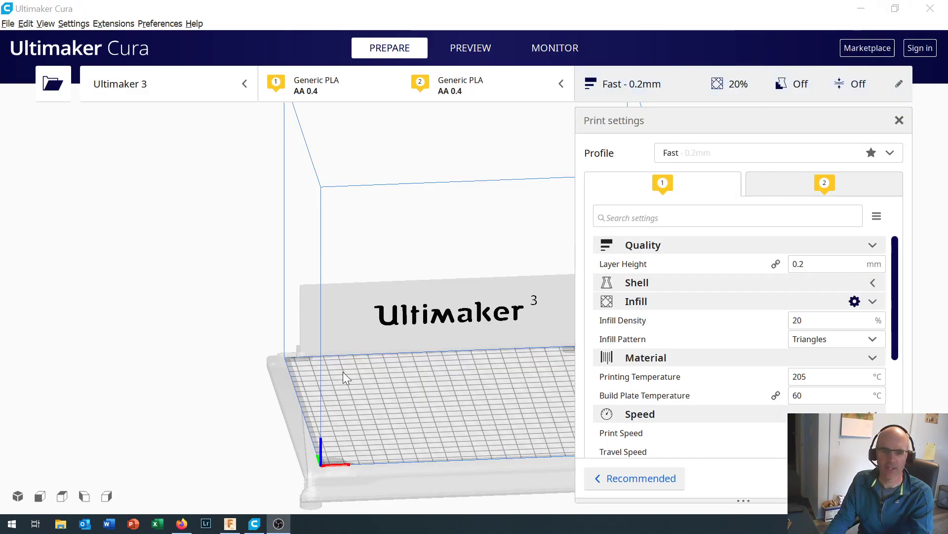
left_click(186, 528)
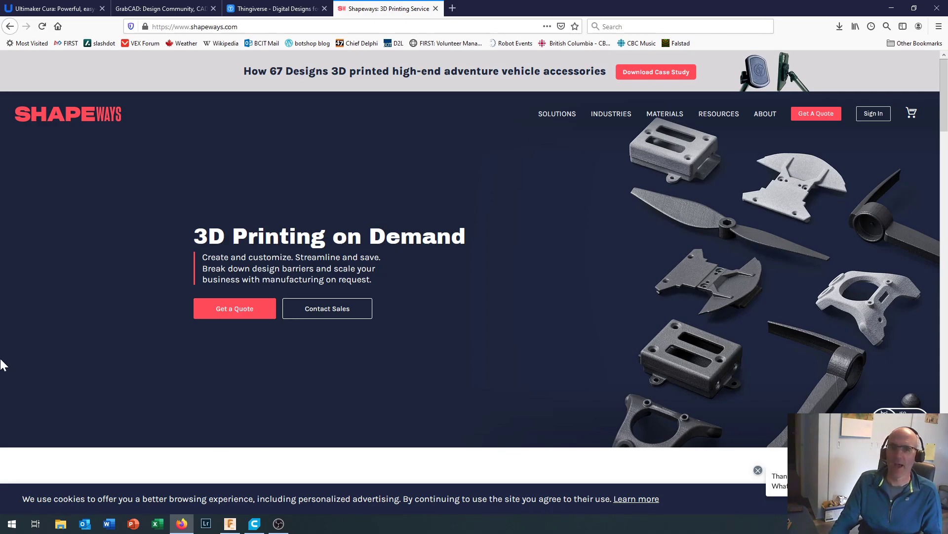
mouse_move(676, 122)
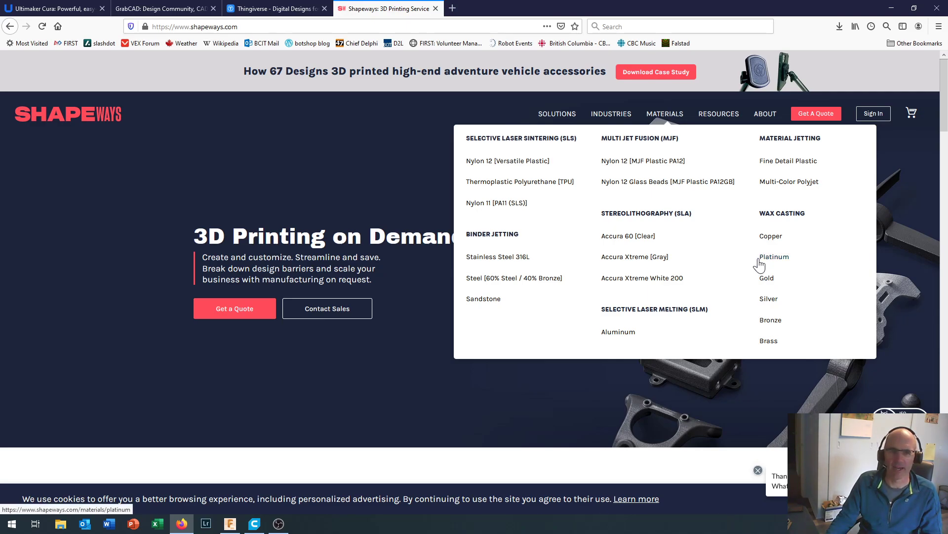
mouse_move(626, 123)
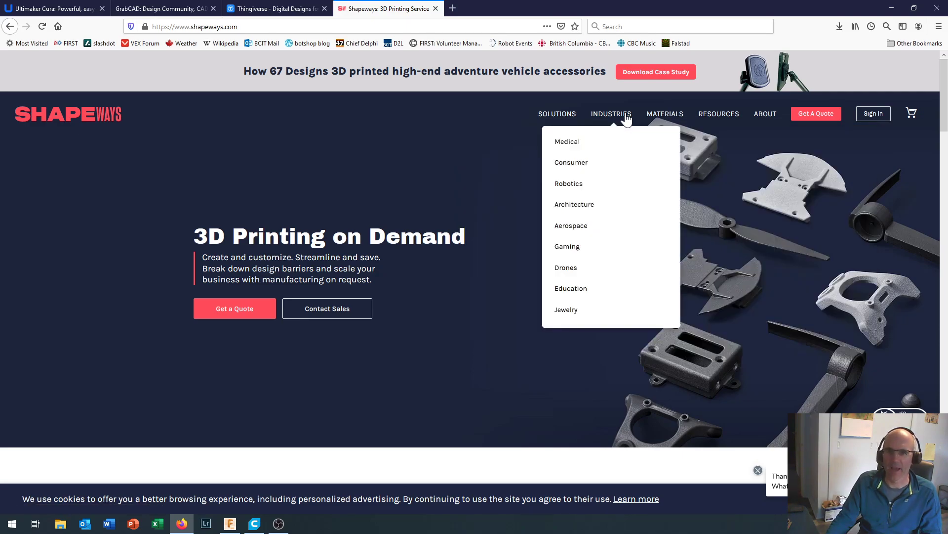
mouse_move(662, 117)
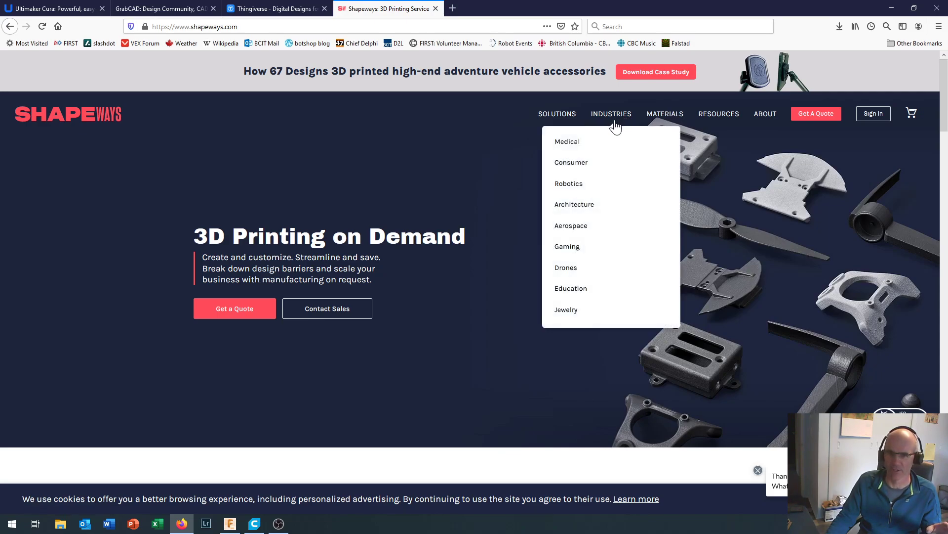
mouse_move(559, 118)
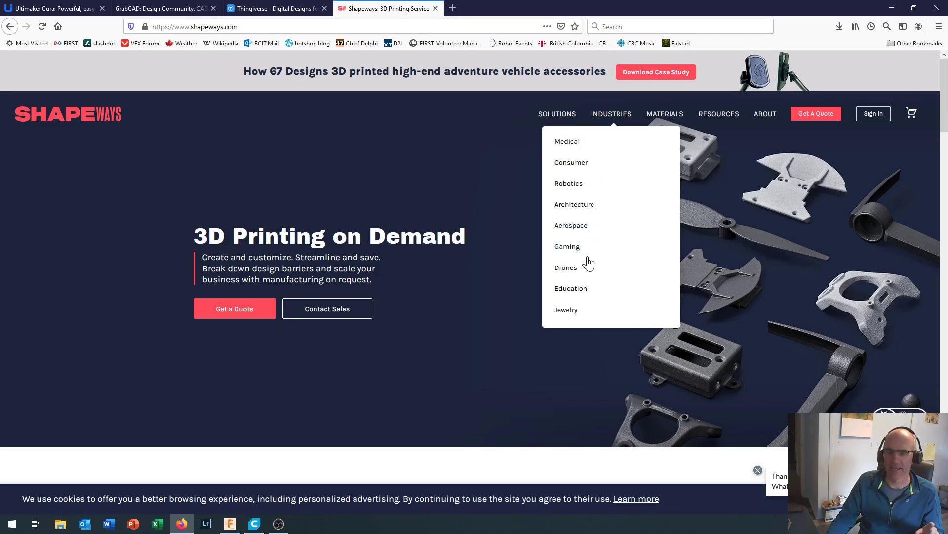
left_click(575, 311)
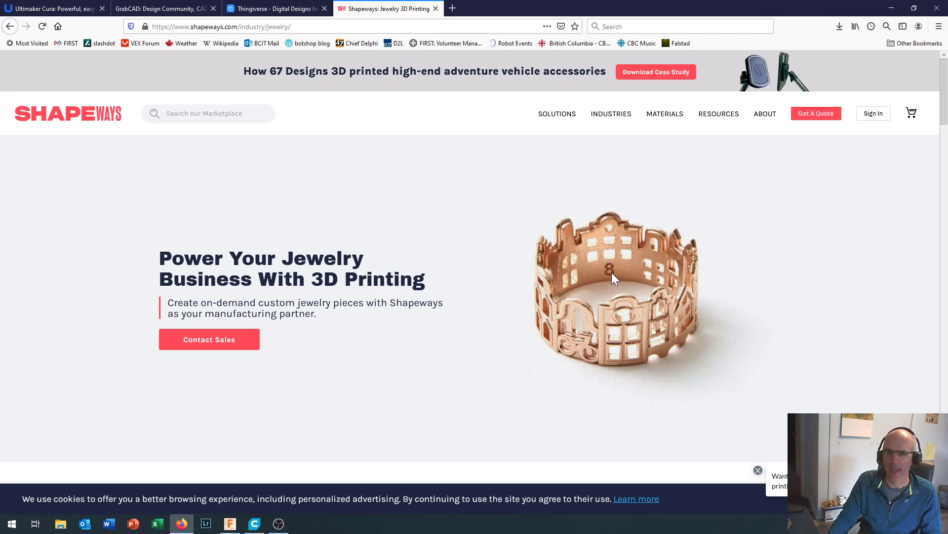
Examine the Jewelry page's getting-started steps, applications, case studies and testimonials, and return to its beginning.
scroll(608, 280, "down", 2)
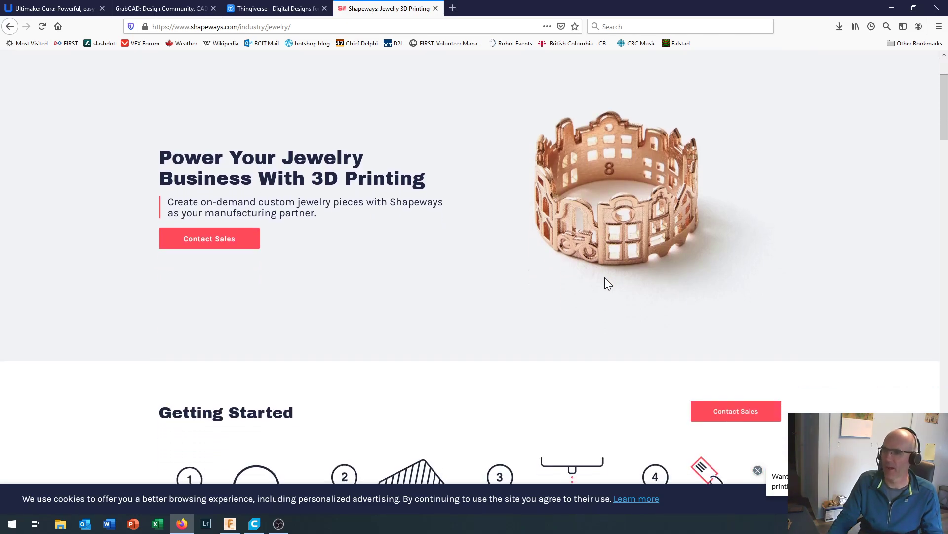
scroll(600, 290, "down", 5)
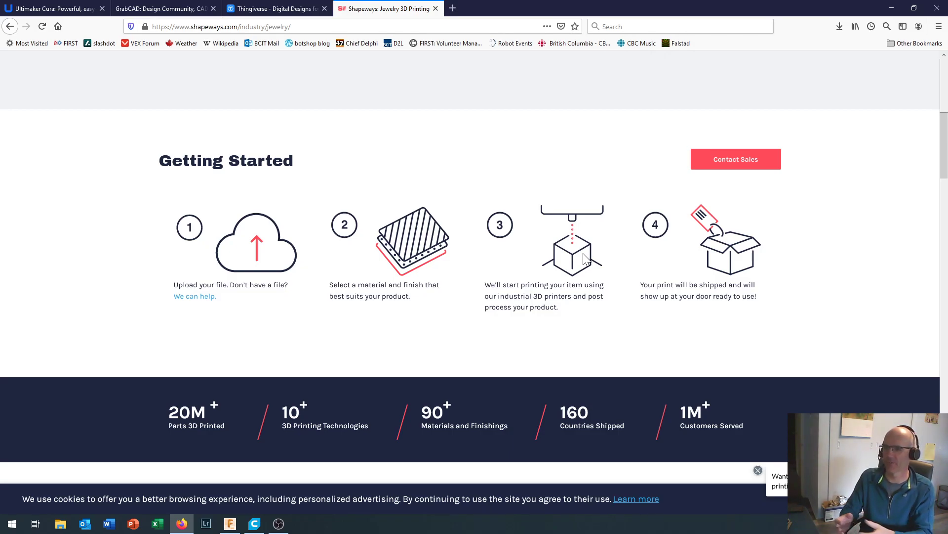
scroll(476, 222, "down", 5)
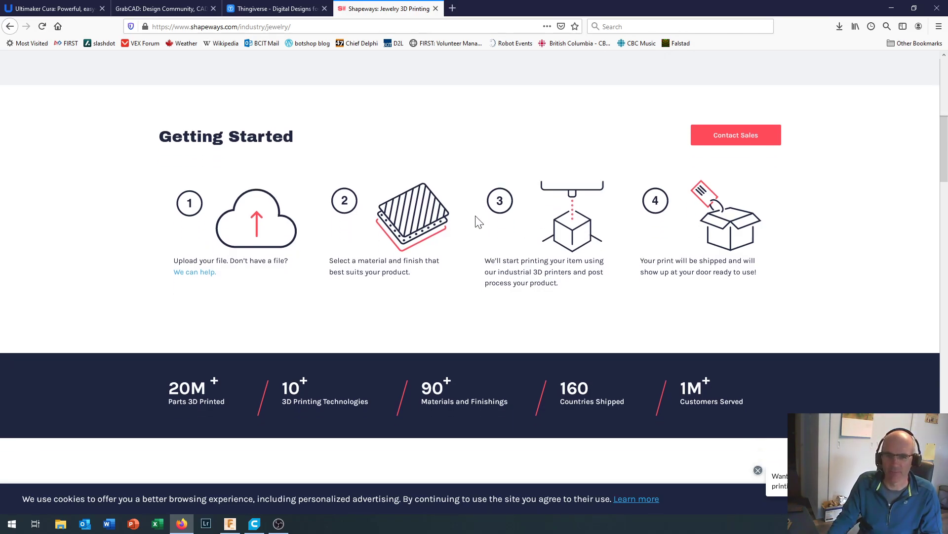
scroll(476, 221, "down", 2)
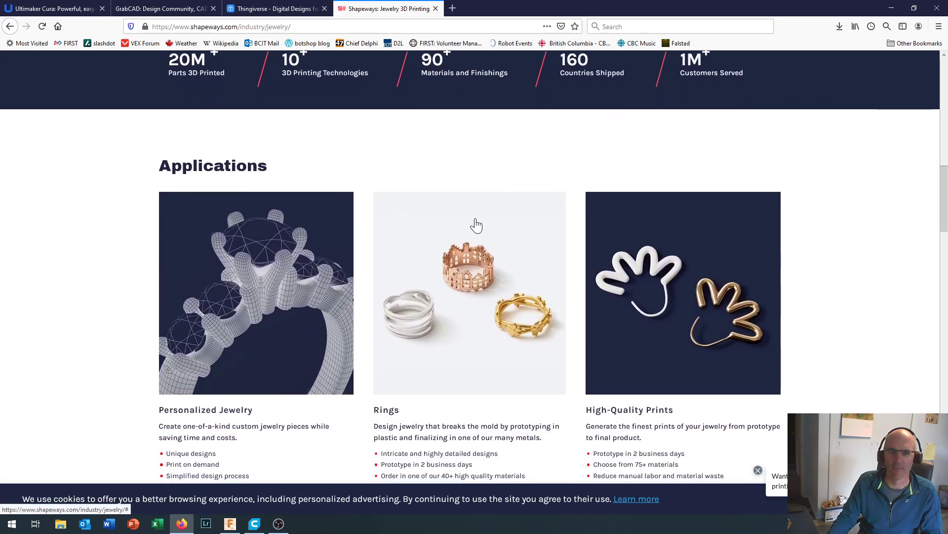
scroll(478, 250, "down", 2)
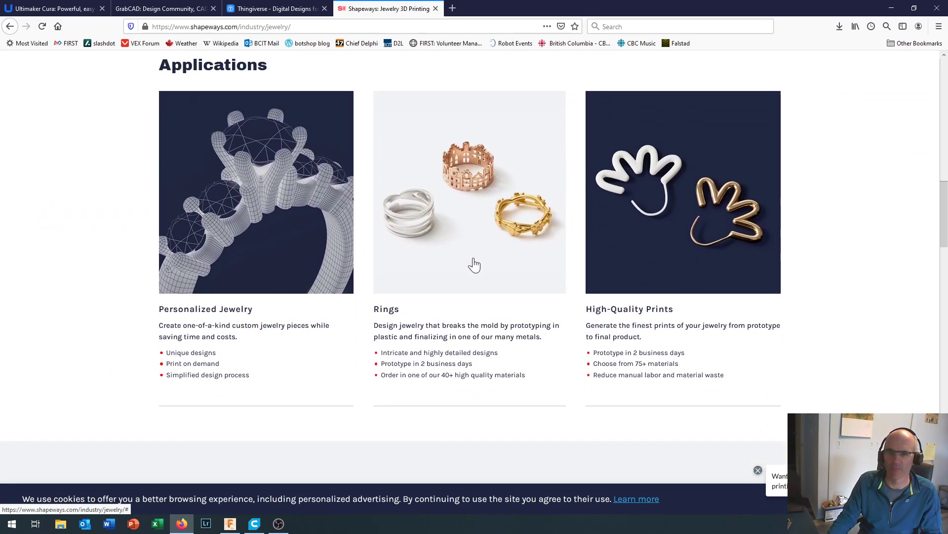
scroll(473, 264, "down", 7)
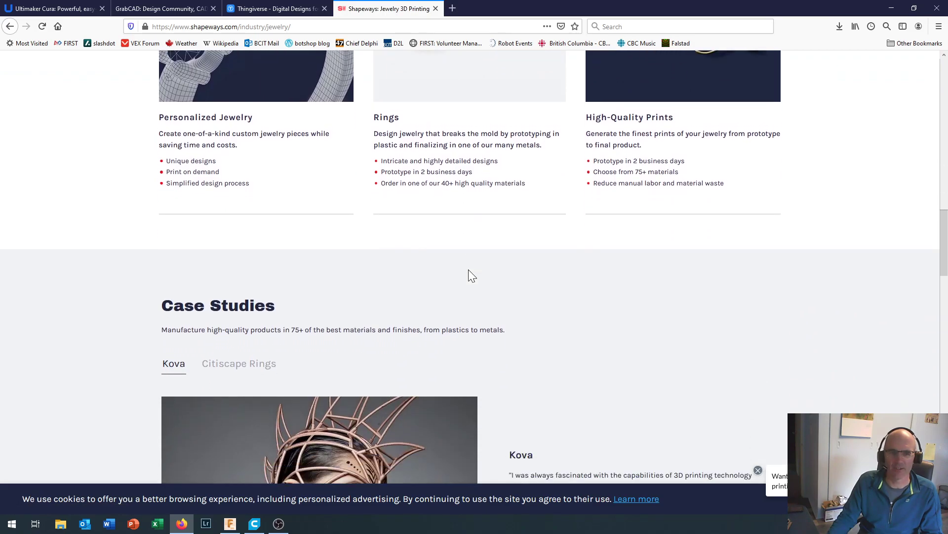
scroll(468, 270, "down", 1)
scroll(467, 269, "down", 6)
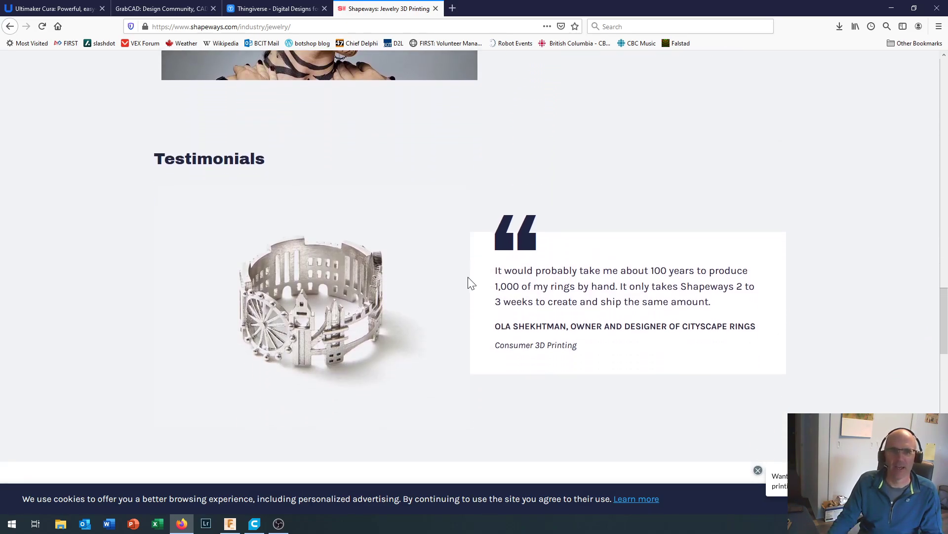
scroll(470, 282, "up", 15)
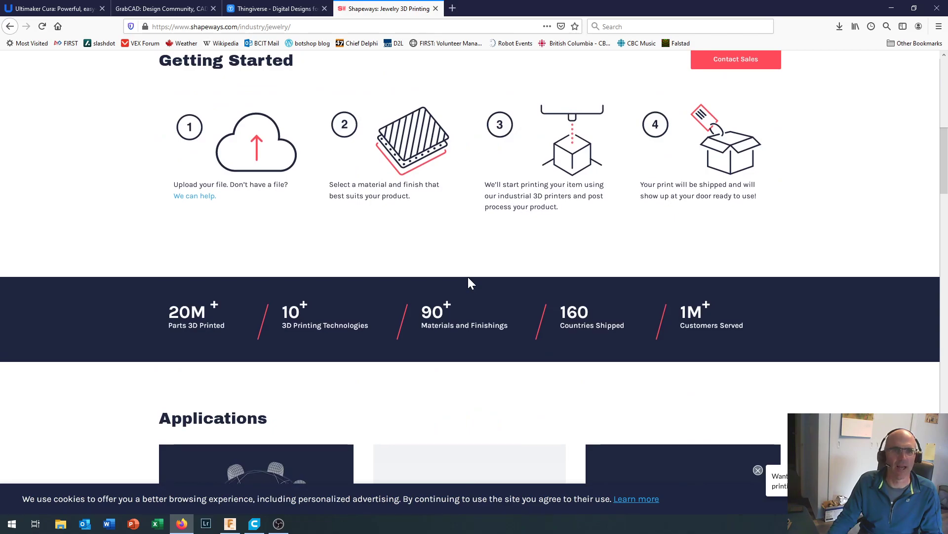
scroll(469, 283, "up", 8)
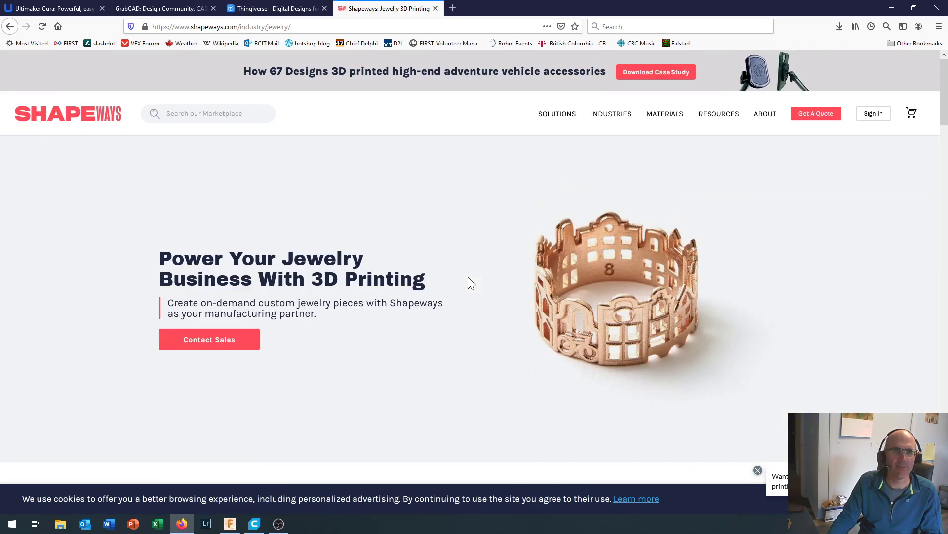
Return to the Shapeways home page and open its Marketplace.
left_click(92, 116)
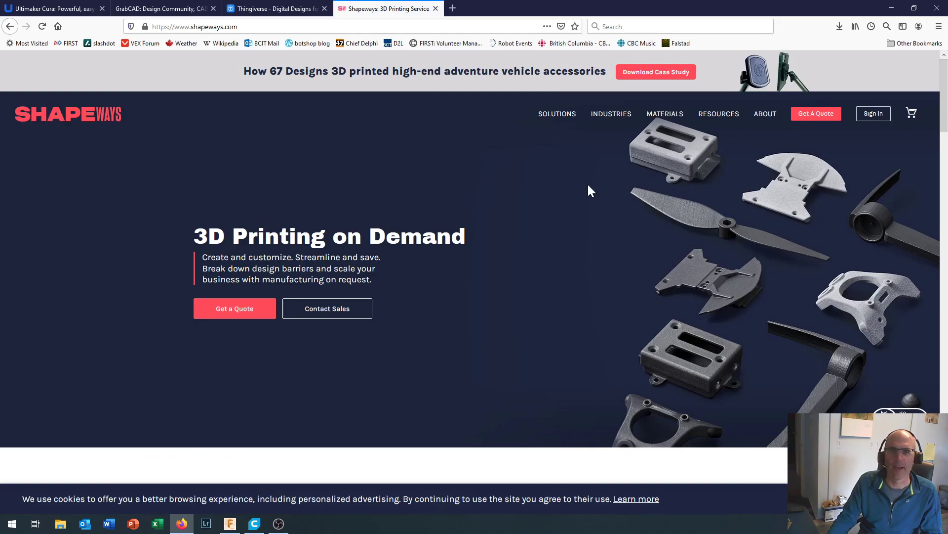
mouse_move(562, 121)
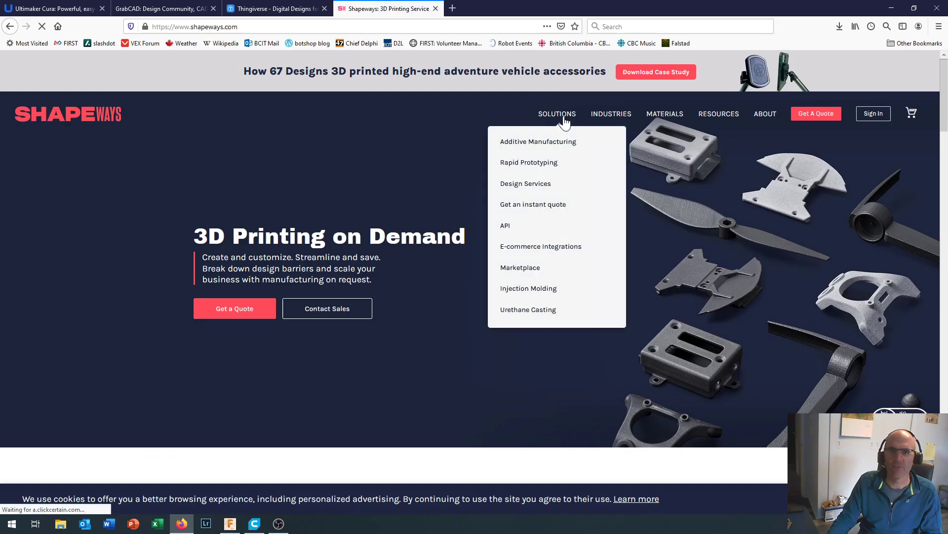
left_click(530, 274)
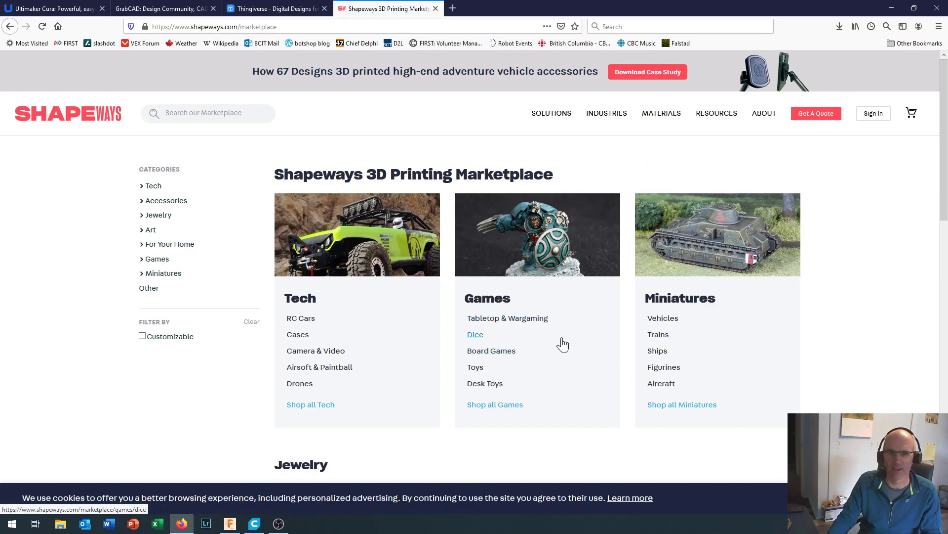
Examine the Marketplace's tech, games, miniatures and jewelry sections as well as its additional categories.
scroll(557, 338, "down", 3)
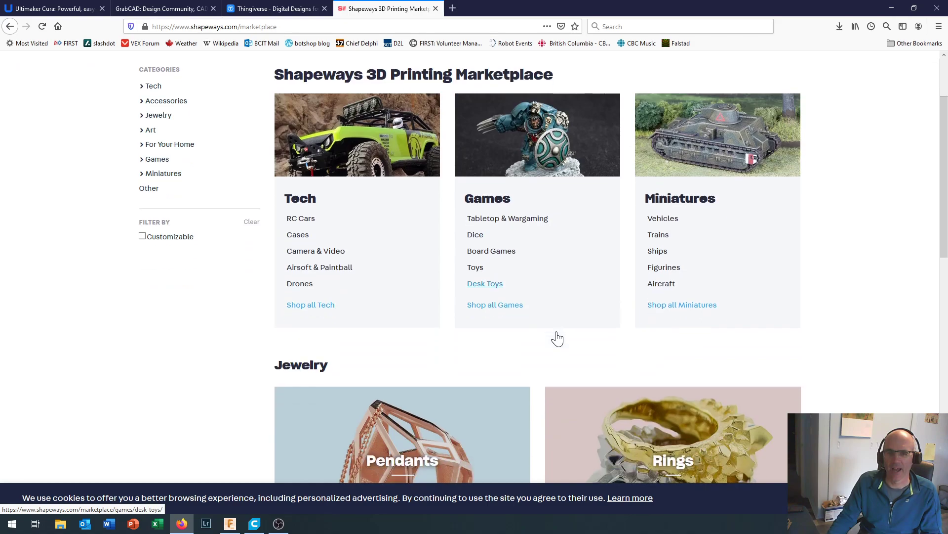
scroll(557, 332, "down", 2)
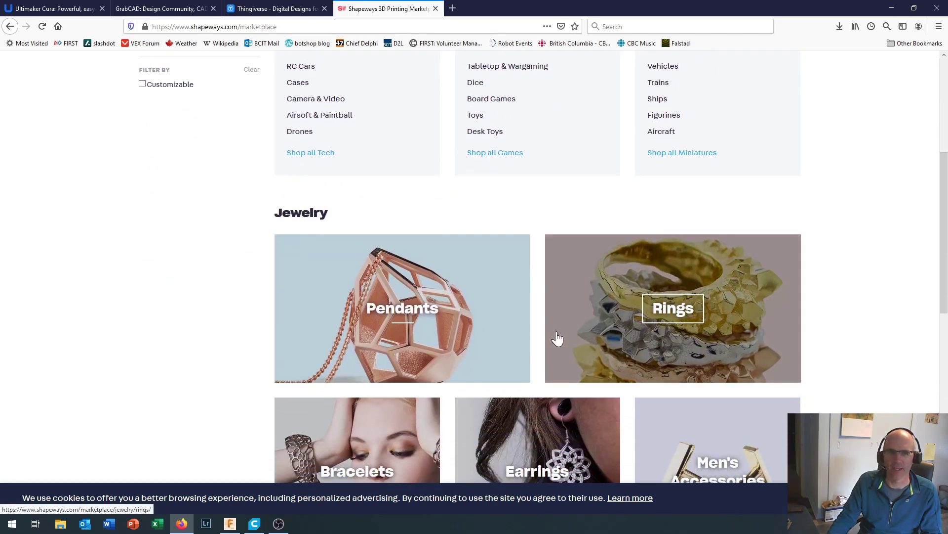
scroll(557, 332, "up", 3)
scroll(557, 338, "up", 2)
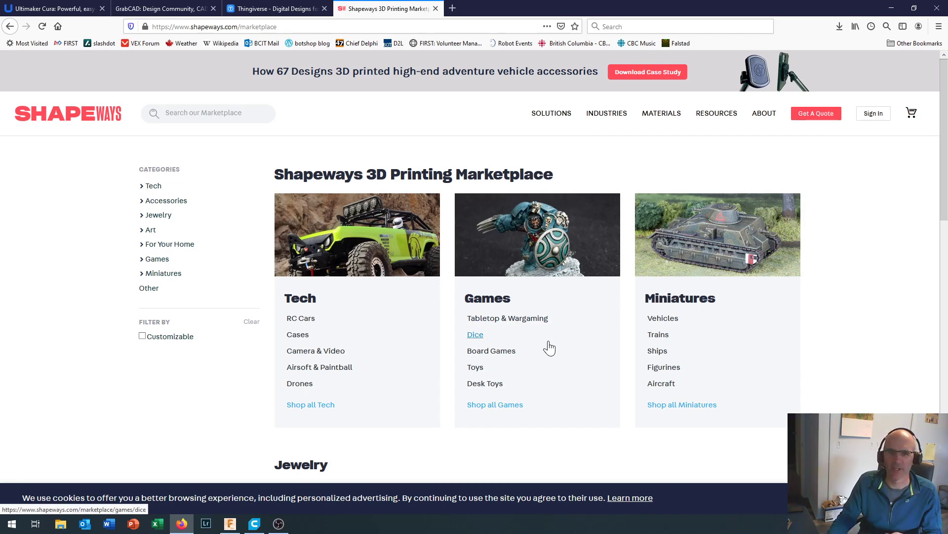
scroll(550, 347, "down", 4)
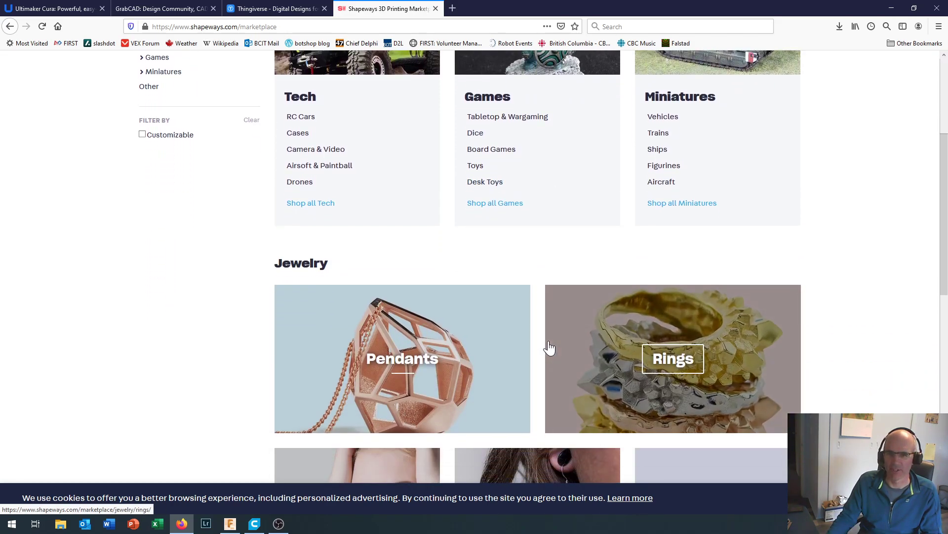
scroll(741, 347, "down", 4)
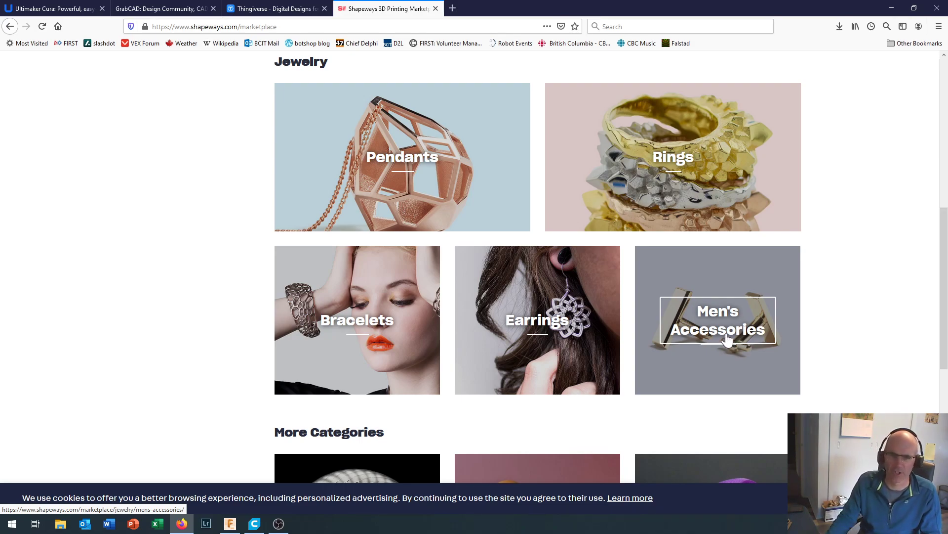
scroll(542, 335, "down", 2)
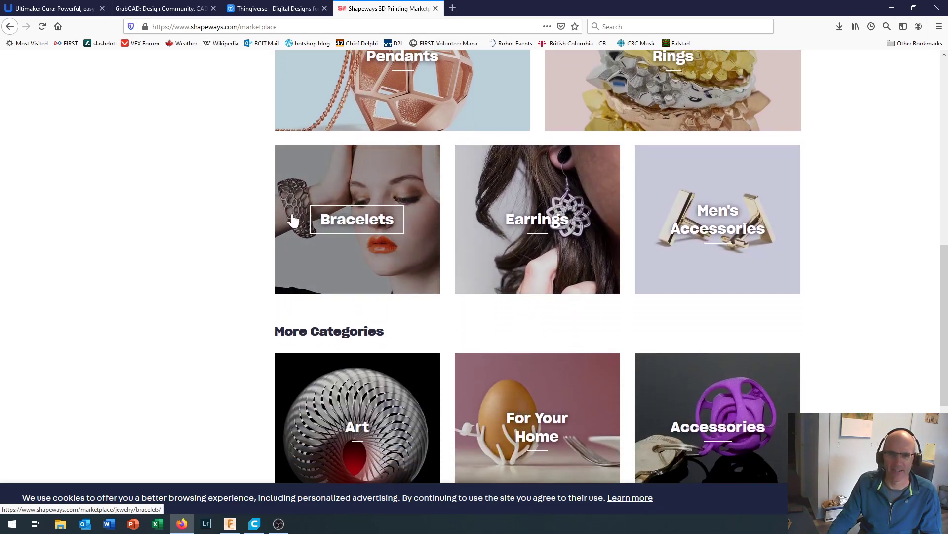
scroll(308, 254, "down", 2)
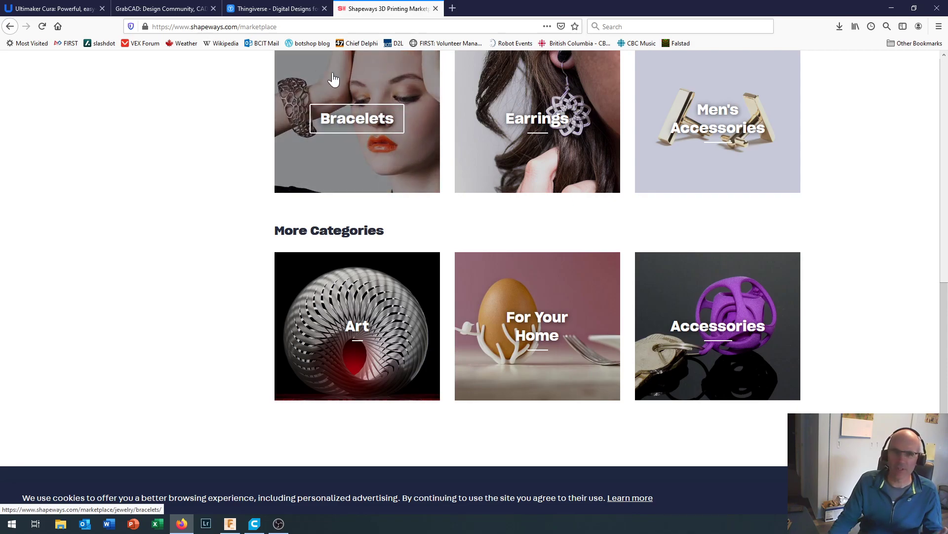
Switch to the already open Thingiverse site.
left_click(275, 3)
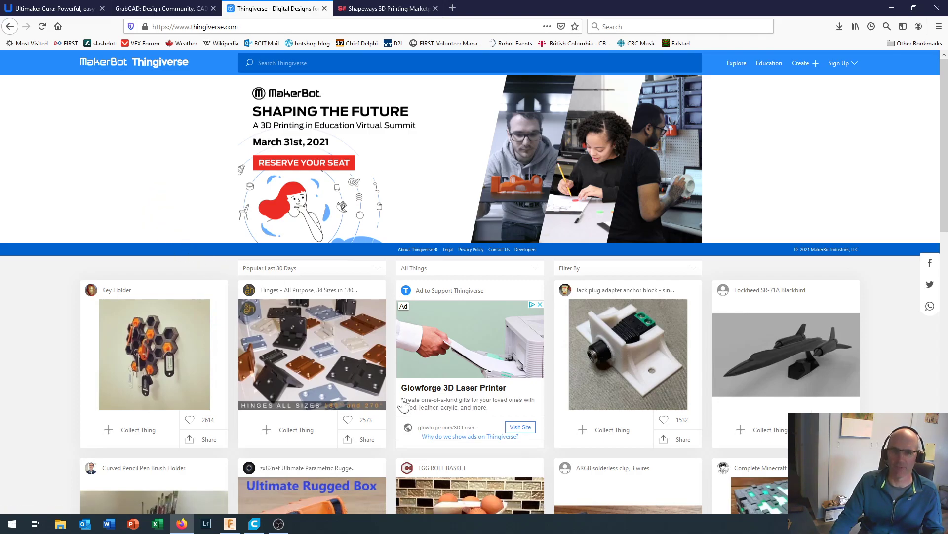
Examine Thingiverse's popular things from the last 30 days and return to the beginning of the page.
scroll(522, 428, "down", 3)
scroll(520, 422, "down", 5)
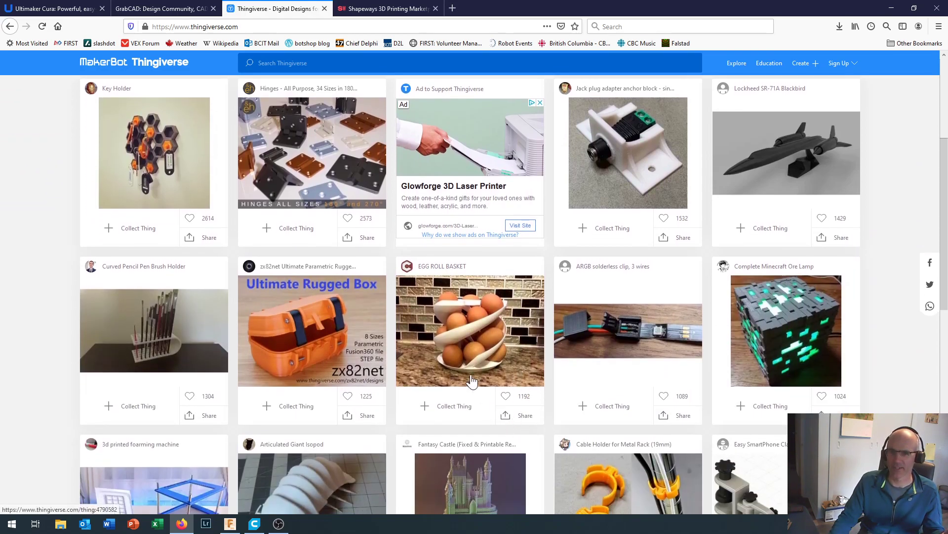
left_click(472, 380)
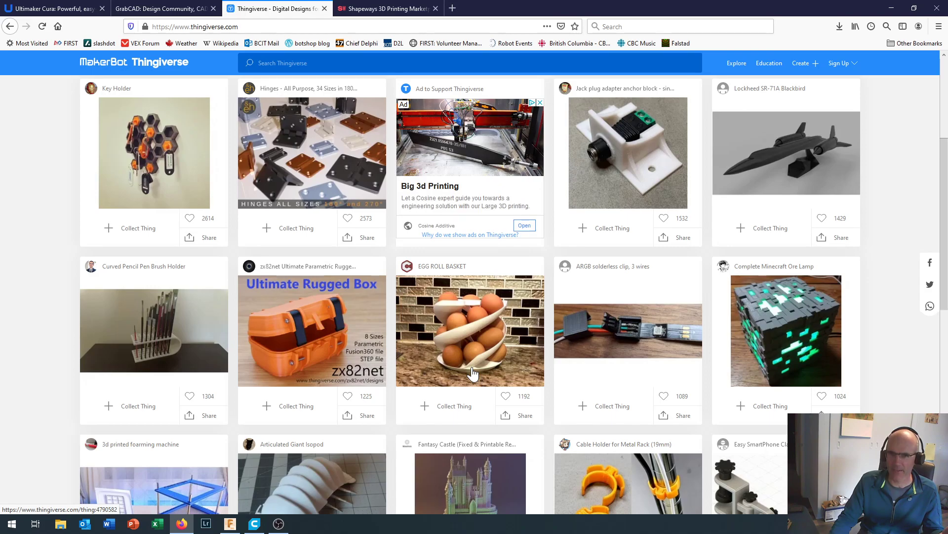
scroll(472, 378, "down", 1)
scroll(473, 374, "down", 5)
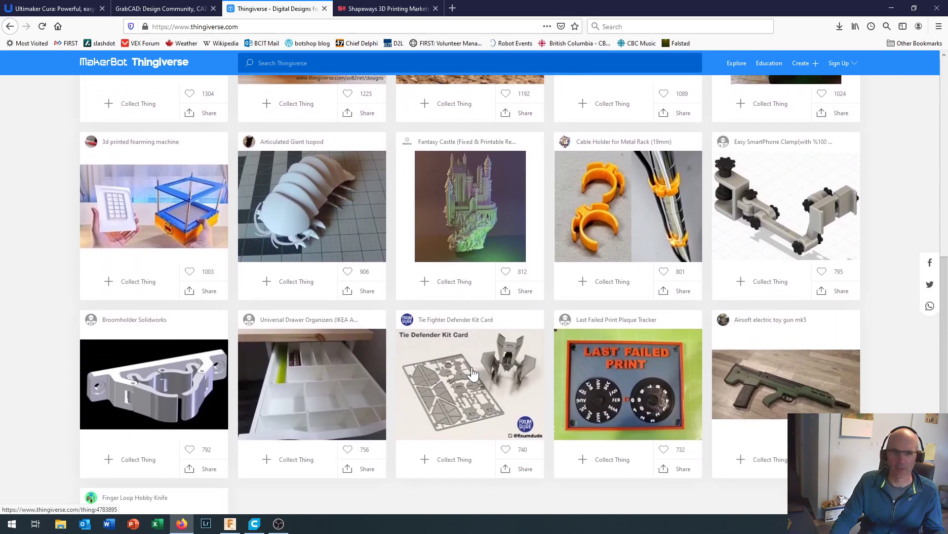
scroll(473, 374, "down", 2)
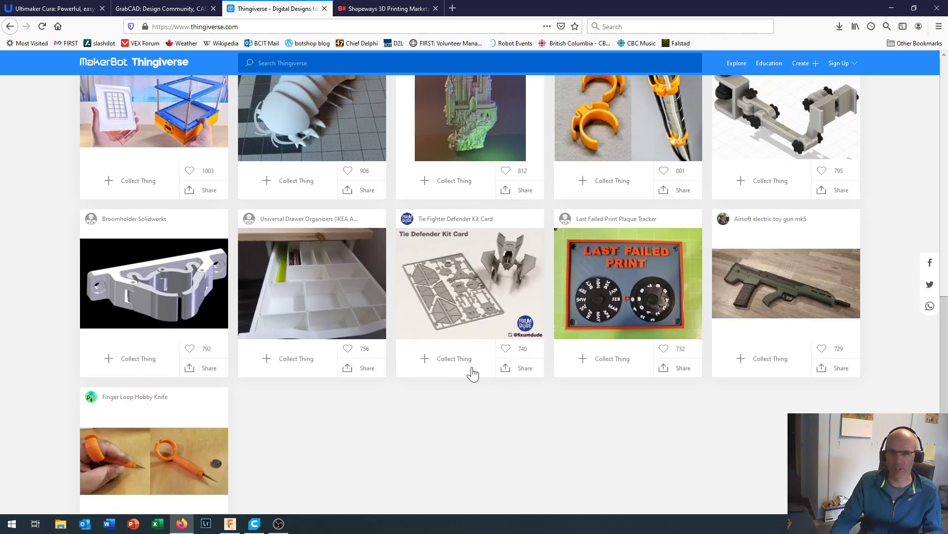
scroll(473, 374, "up", 5)
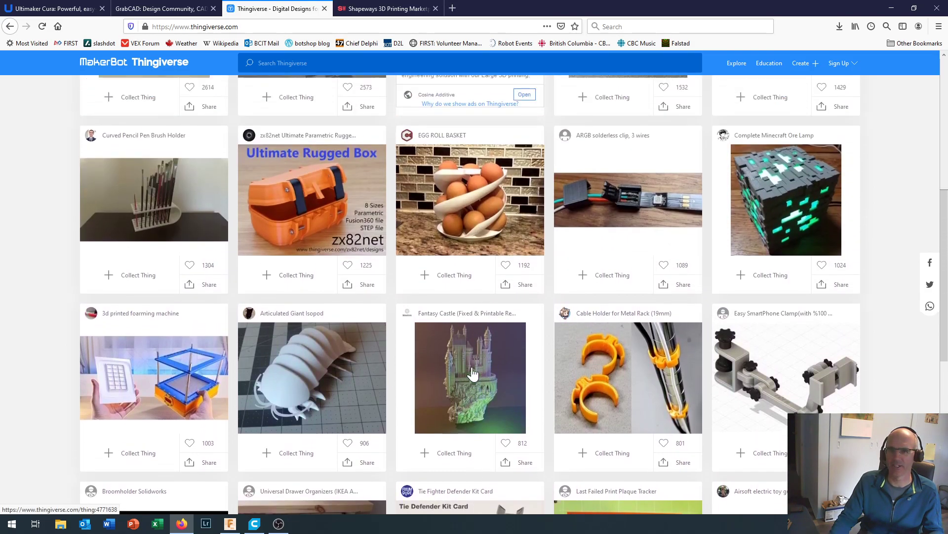
scroll(473, 374, "up", 7)
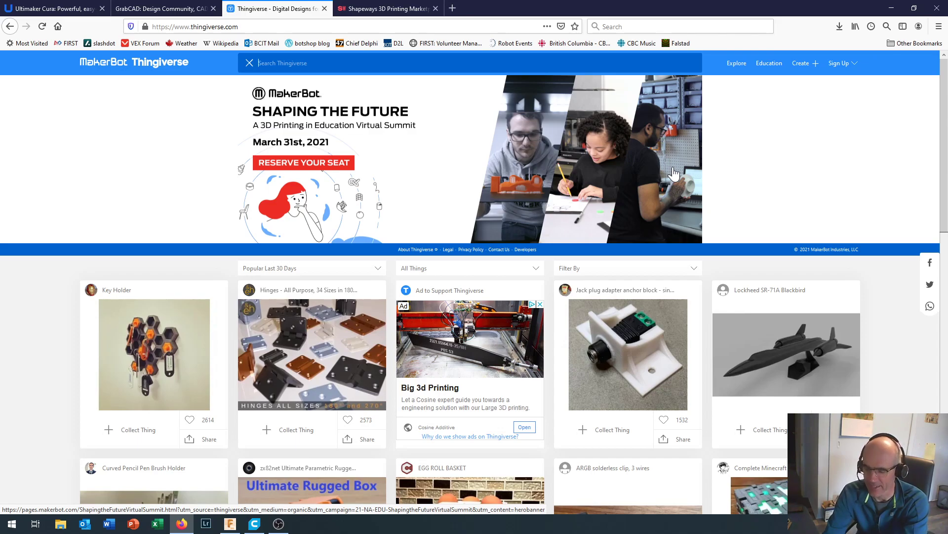
Search Thingiverse for "disc o matic" and open the disc-o-matic thing.
type("disc")
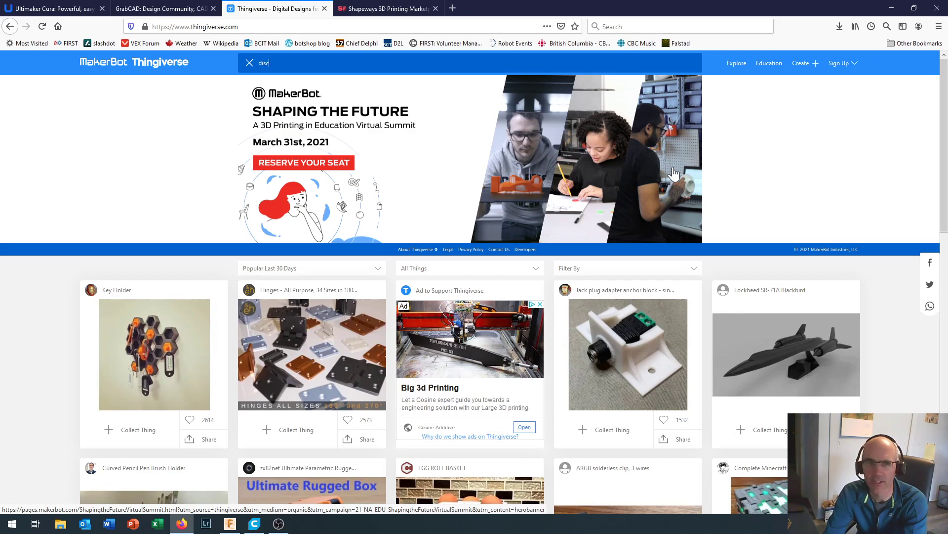
type(" o matic")
key("Return")
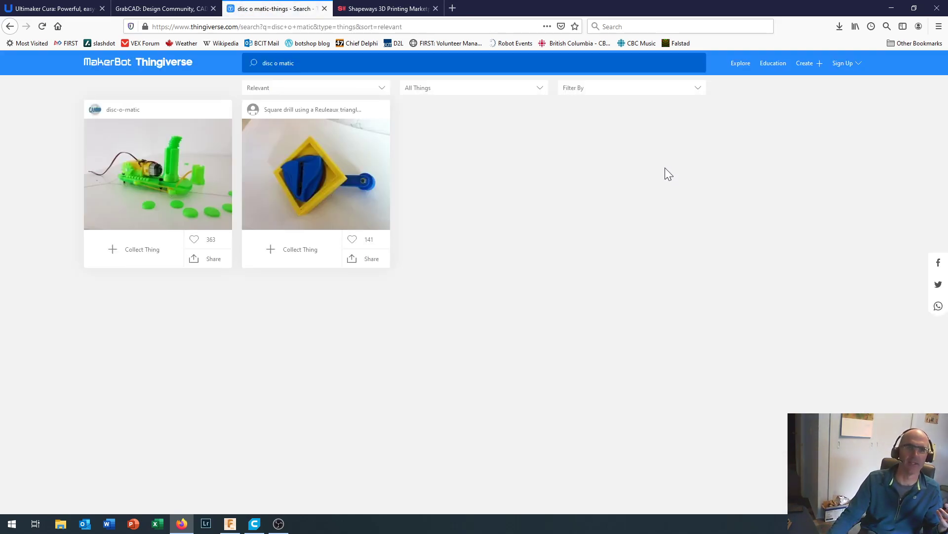
left_click(171, 186)
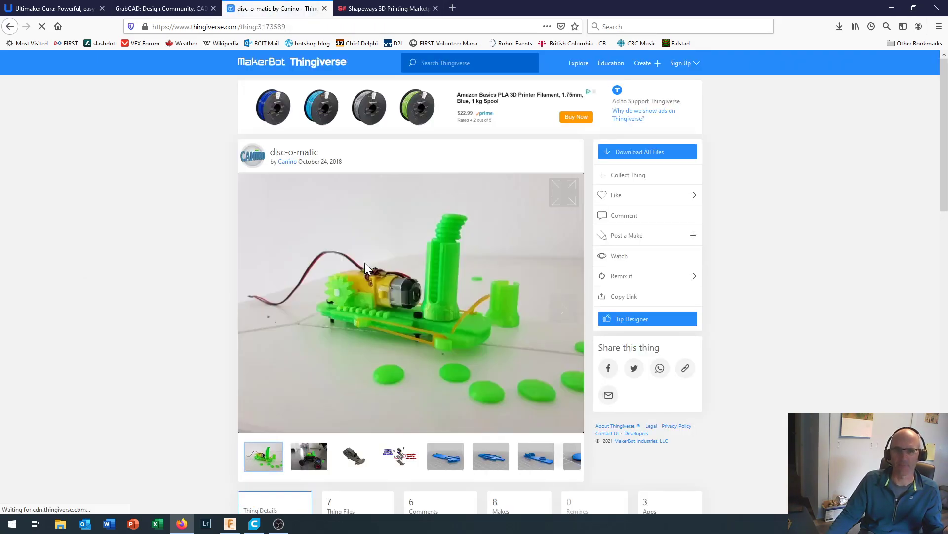
Examine the disc-o-matic's gallery, including the vehicle-mounted photo, assembly diagram and individual part renders.
scroll(425, 312, "down", 2)
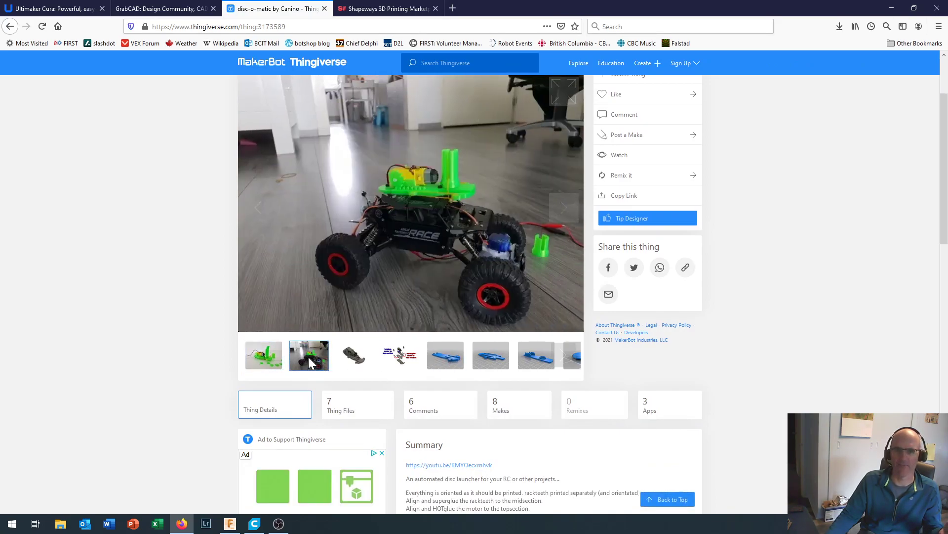
left_click(354, 355)
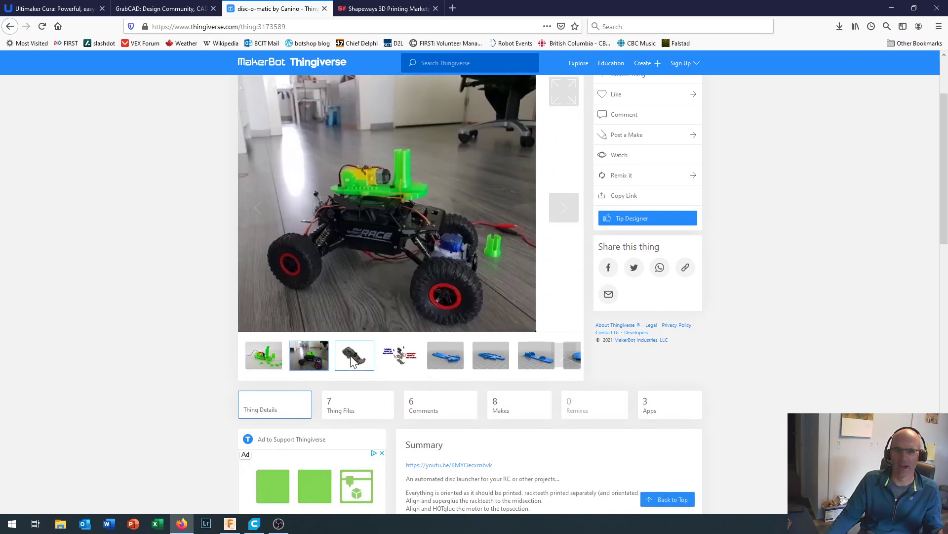
left_click(411, 356)
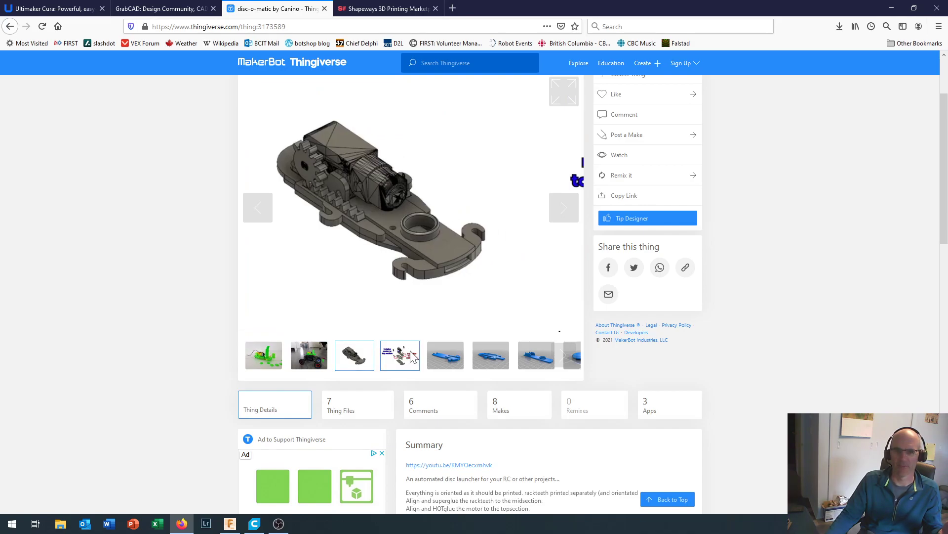
left_click(447, 358)
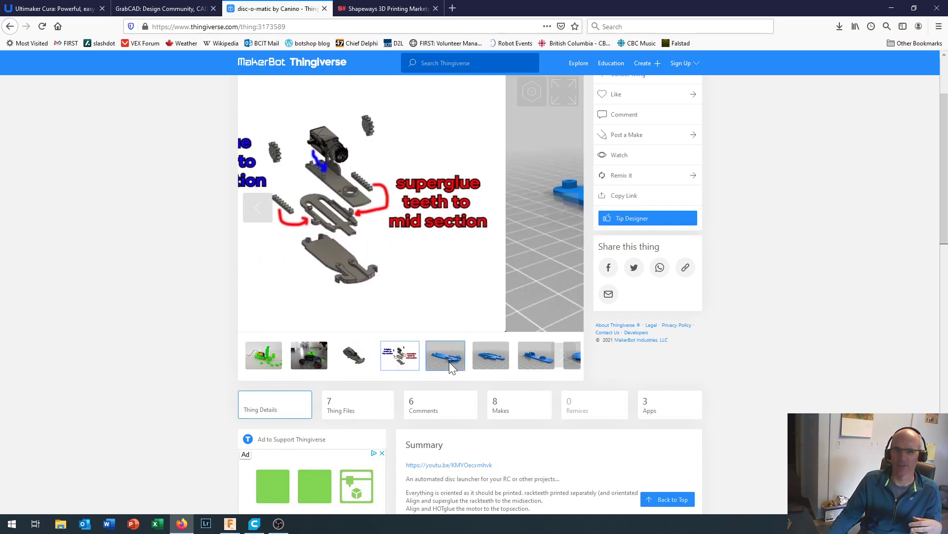
left_click(494, 358)
left_click(525, 358)
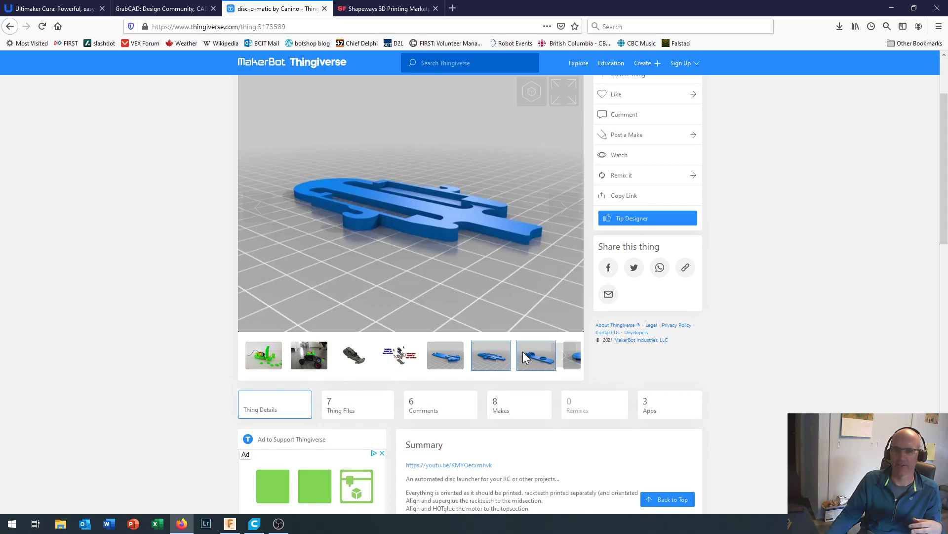
left_click(566, 358)
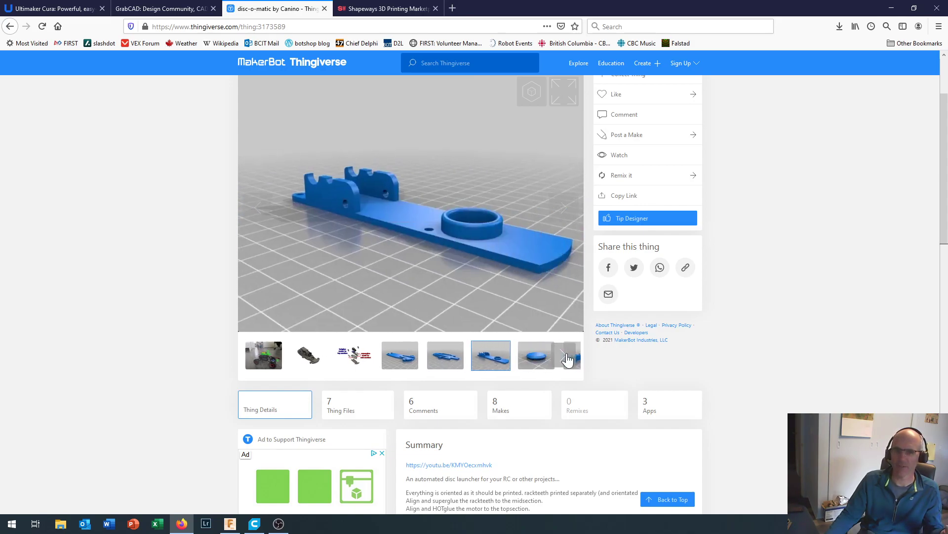
left_click(572, 359)
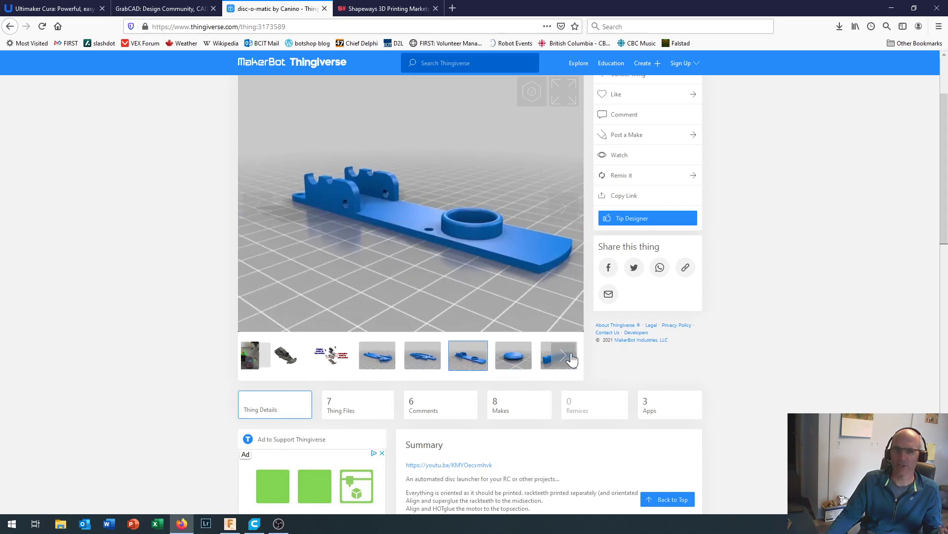
Read the disc-o-matic's summary, and revisit the Shapeways Marketplace before returning to the disc-o-matic page.
scroll(481, 462, "down", 2)
scroll(480, 461, "down", 2)
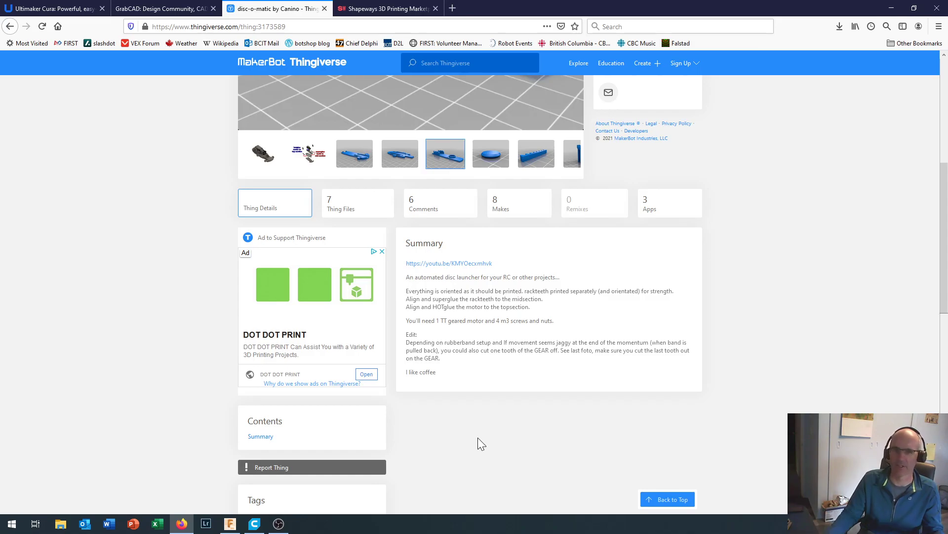
scroll(511, 420, "up", 5)
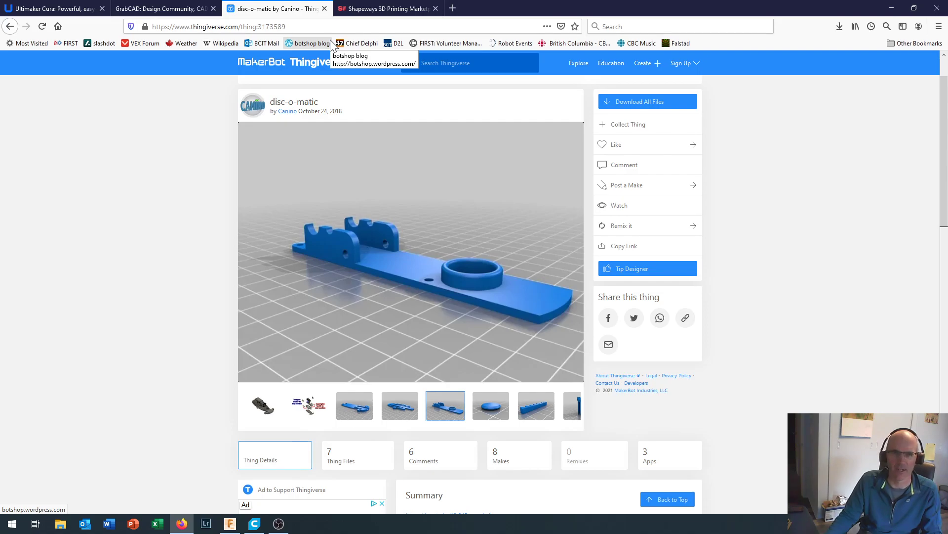
left_click(383, 7)
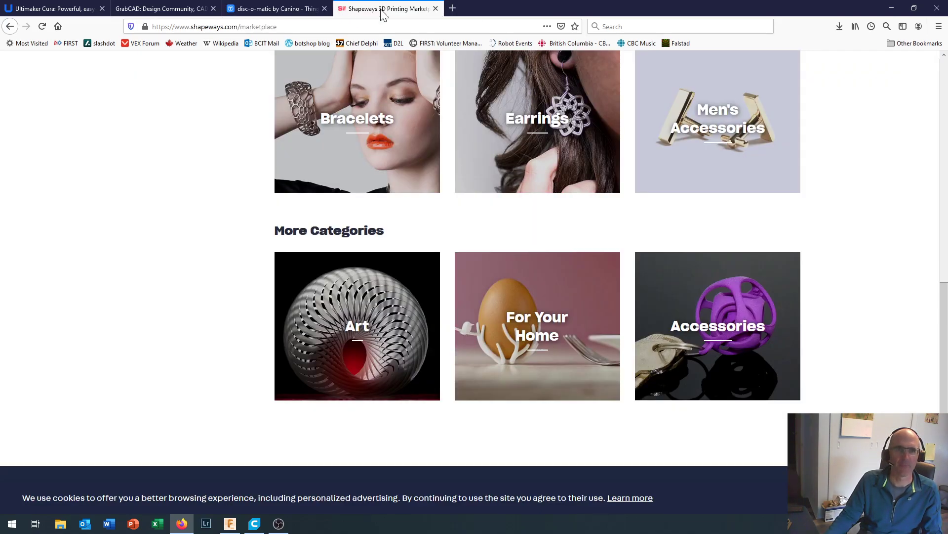
left_click(265, 8)
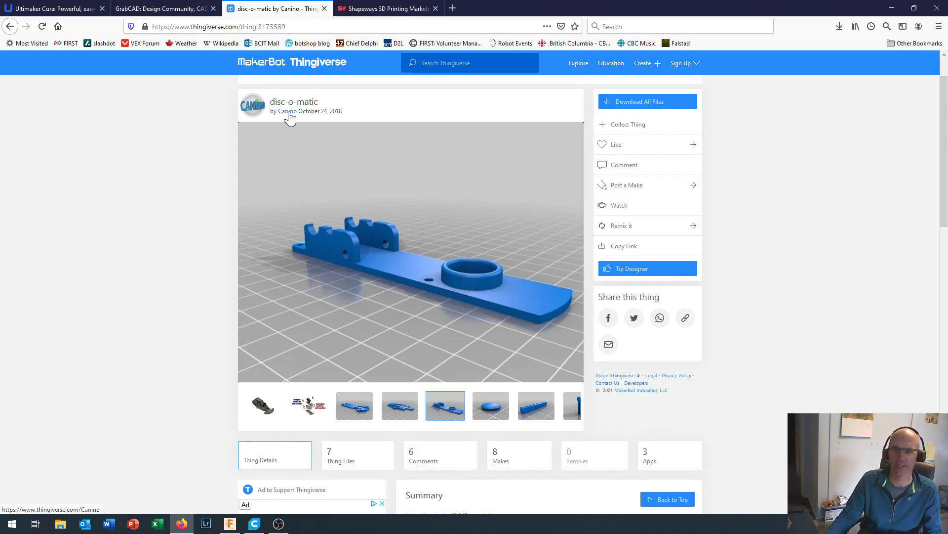
Switch to the already open GrabCAD site and examine its home page's community features and 3D printing software.
mouse_move(274, 149)
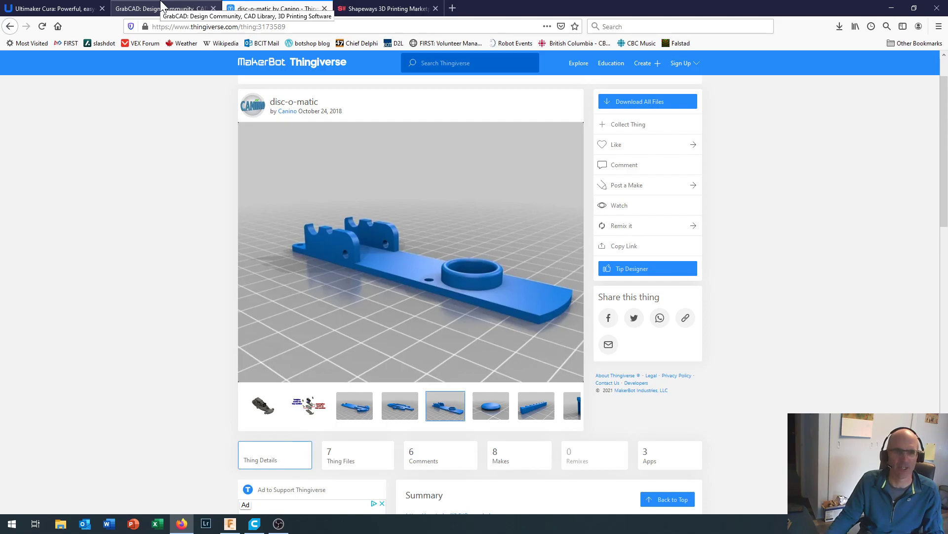
left_click(163, 10)
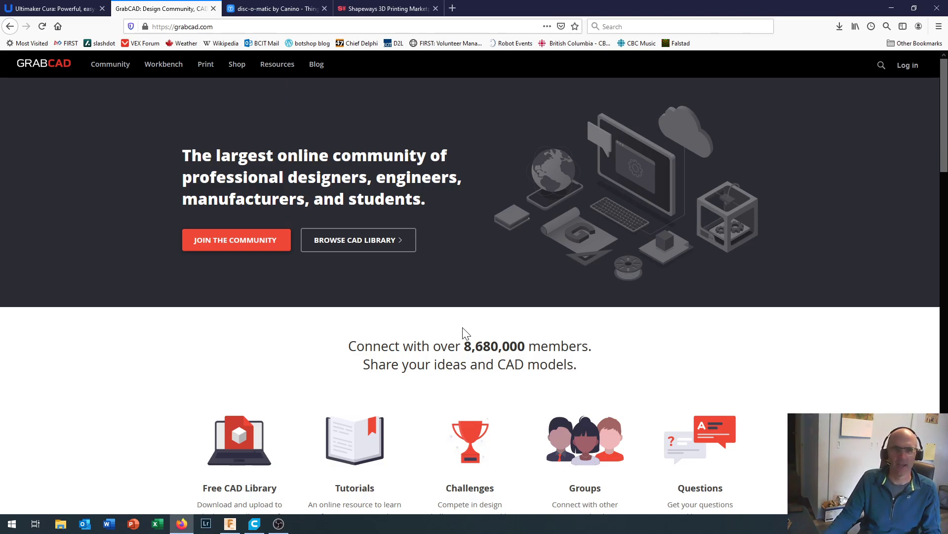
scroll(462, 328, "down", 7)
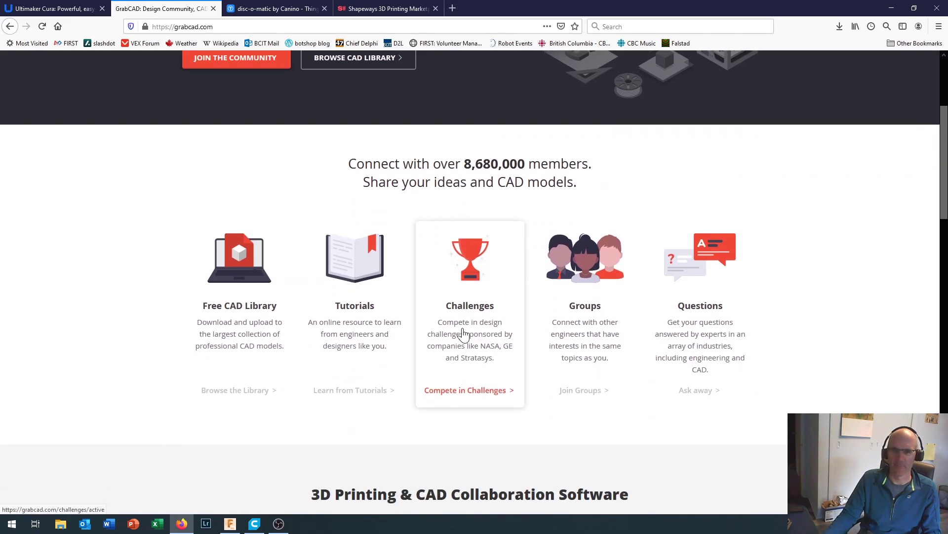
scroll(463, 334, "down", 6)
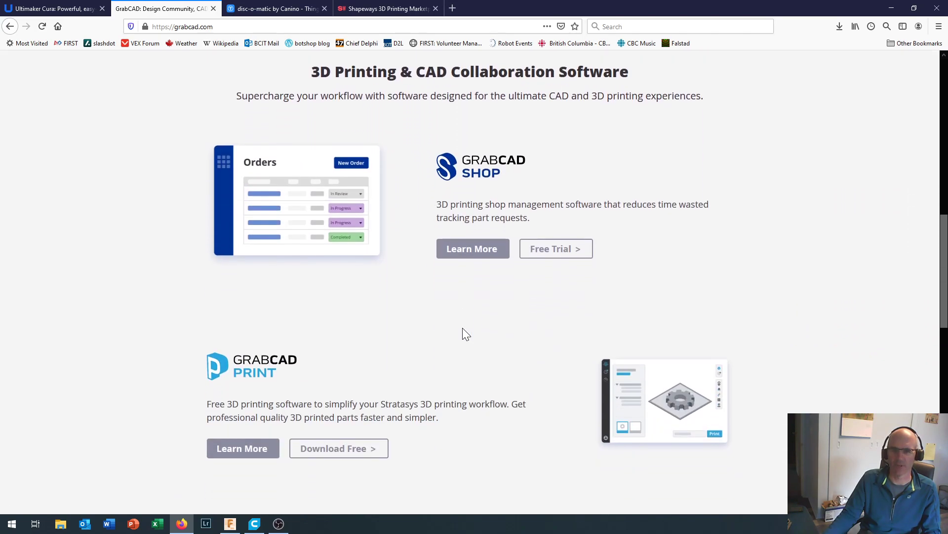
scroll(465, 334, "down", 2)
scroll(464, 334, "up", 16)
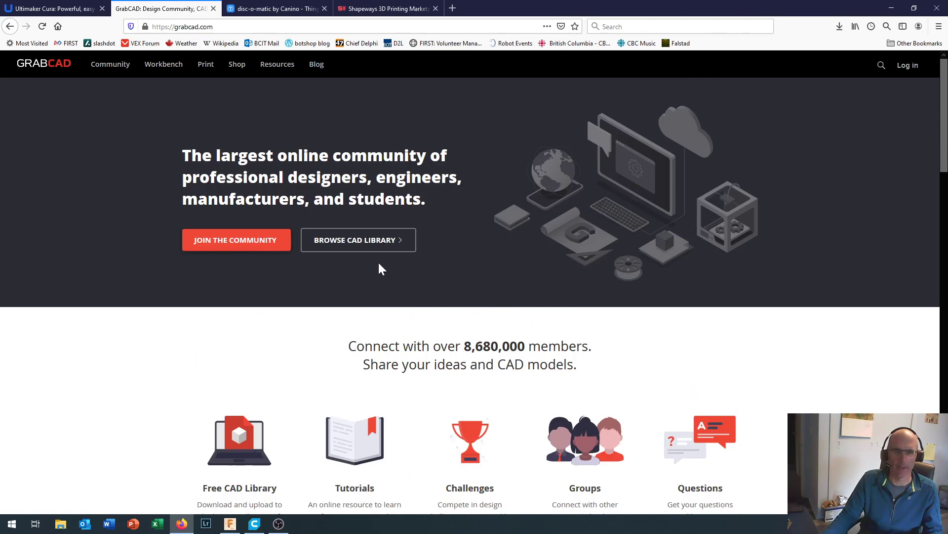
Open GrabCAD's CAD library and search it for "arduino".
left_click(384, 242)
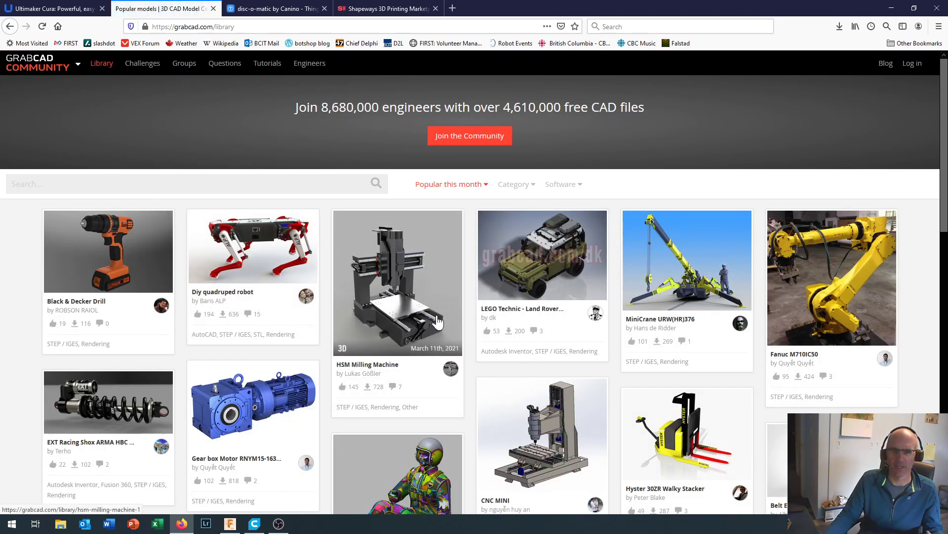
type("a")
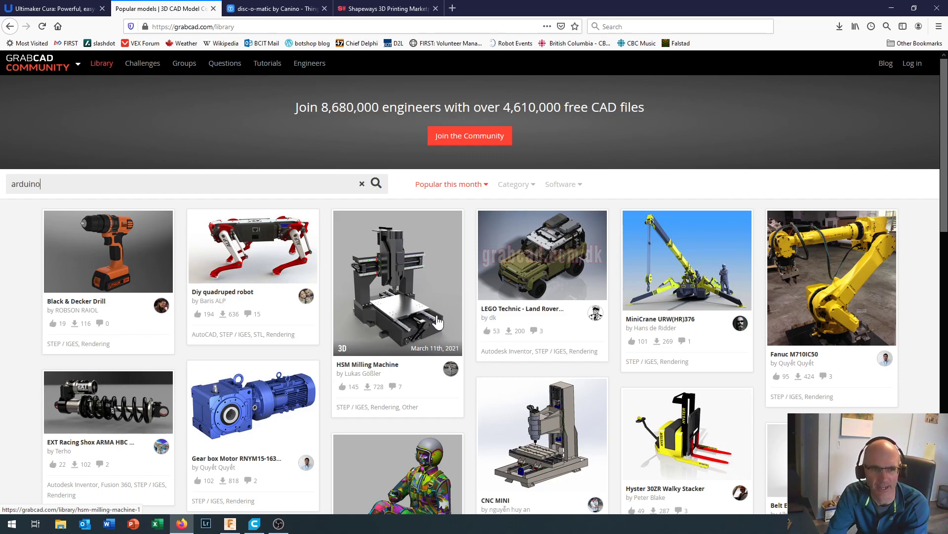
type("rduino")
key("Return")
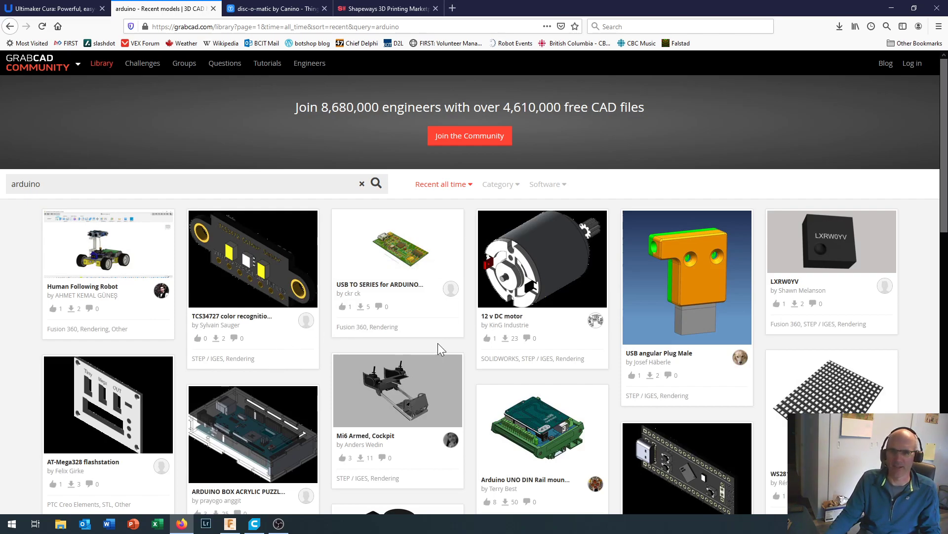
Examine the first page of arduino models and return to the library's search.
scroll(438, 344, "down", 2)
scroll(437, 346, "down", 8)
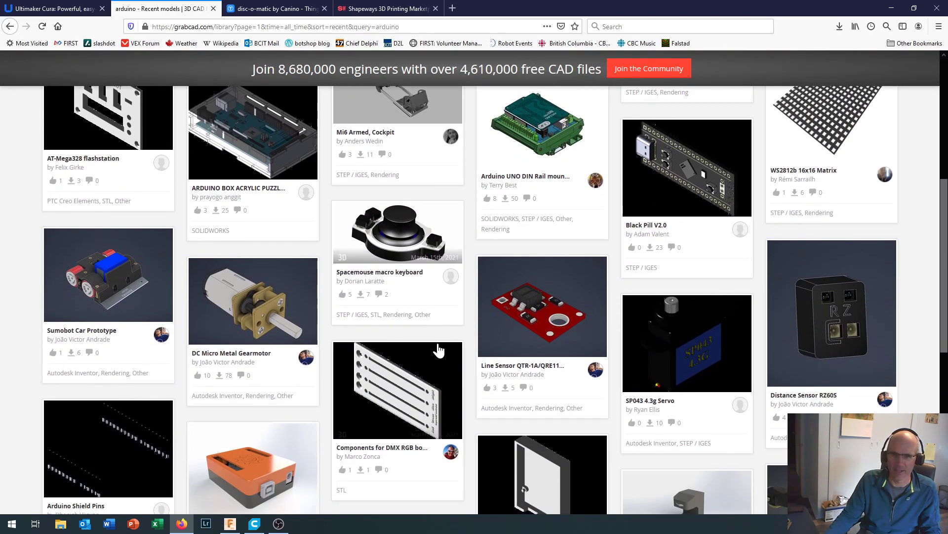
scroll(438, 347, "down", 3)
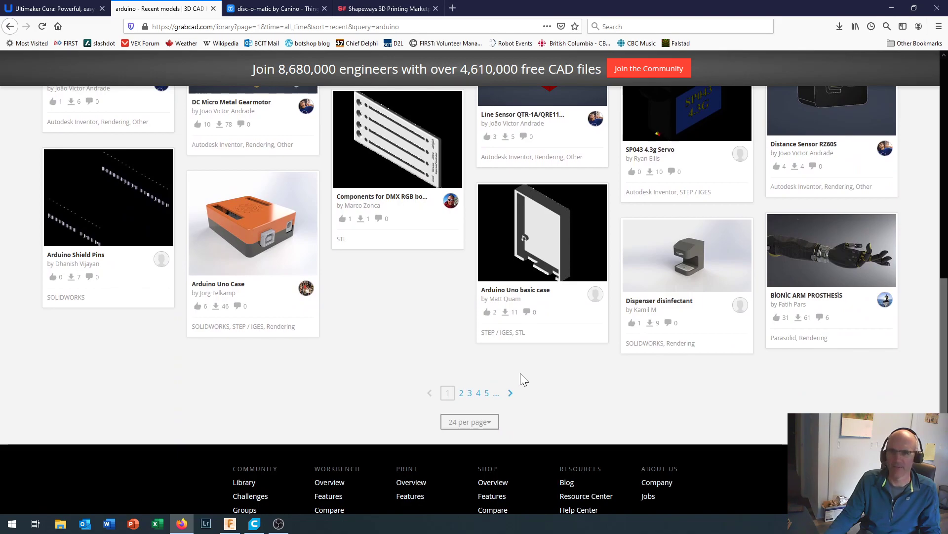
scroll(521, 377, "up", 4)
scroll(520, 372, "up", 10)
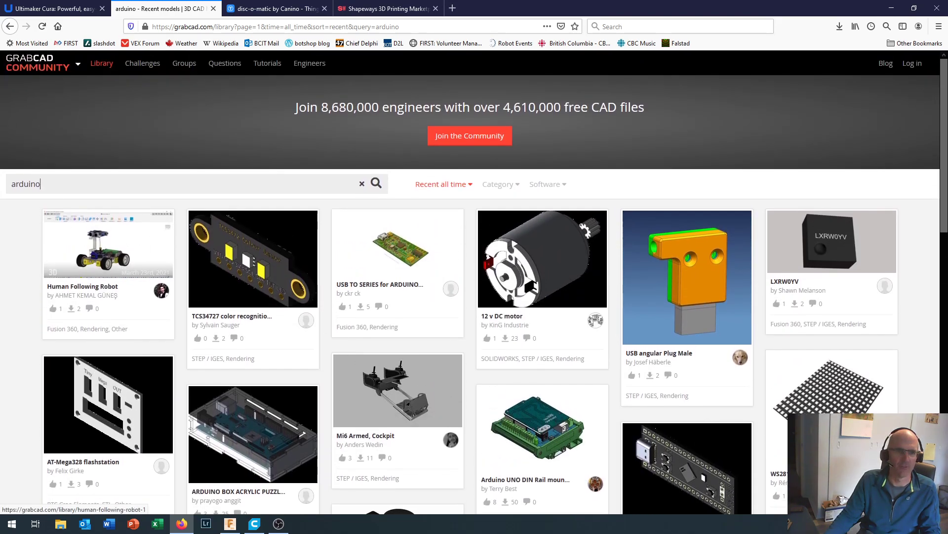
Refine the library search to "arduino uno" and open the model of the blue Arduino board.
type("uno")
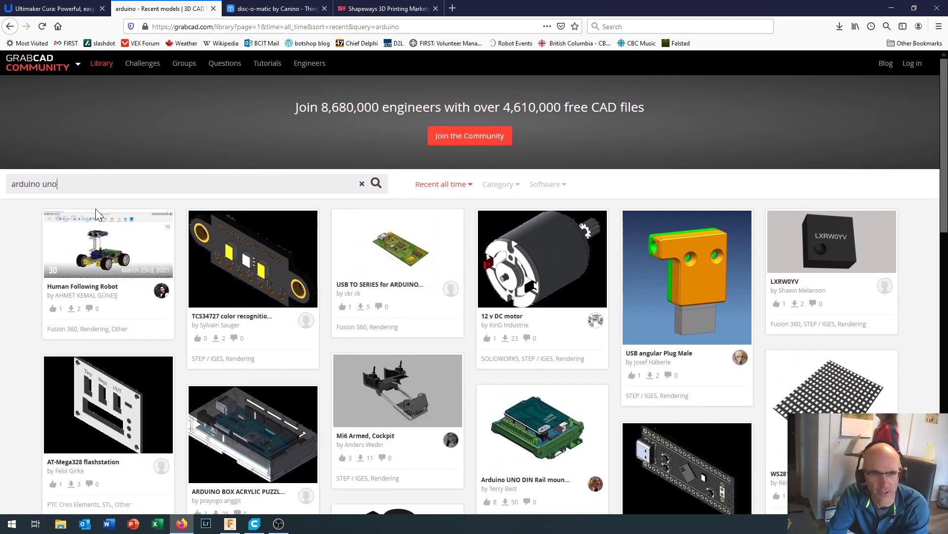
key("Return")
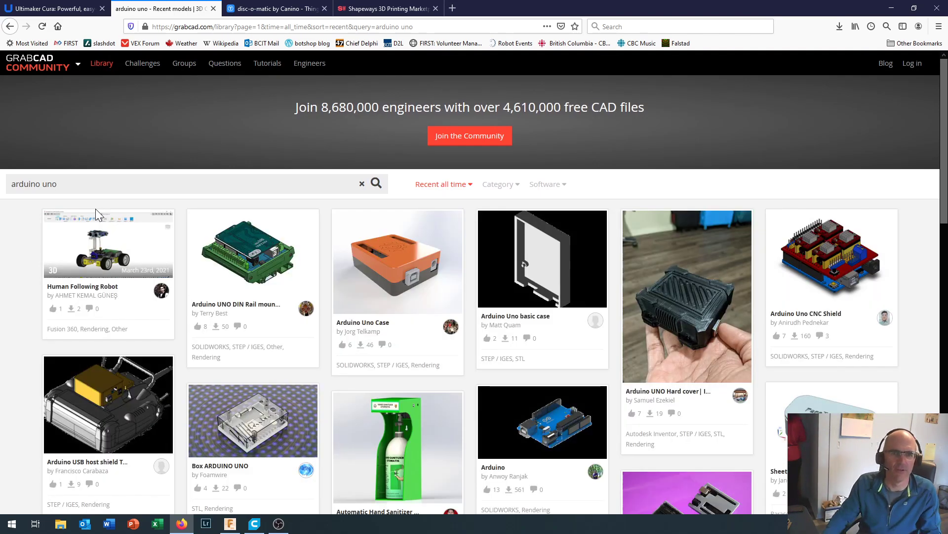
scroll(529, 328, "down", 2)
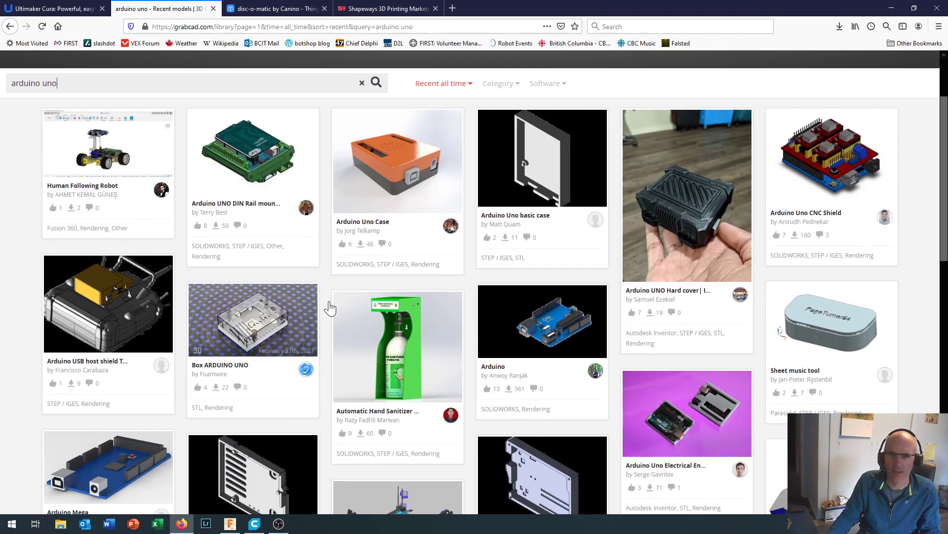
left_click(553, 326)
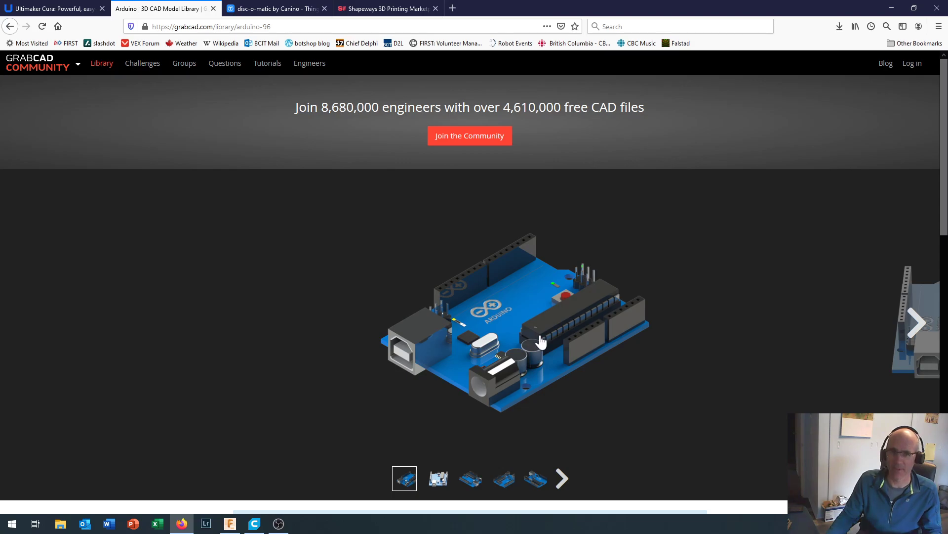
Return to the arduino uno results, open the Arduino UNO Rev.3 (CH340) model, view its preview images and go back to the results.
key("alt+Left")
scroll(486, 359, "down", 5)
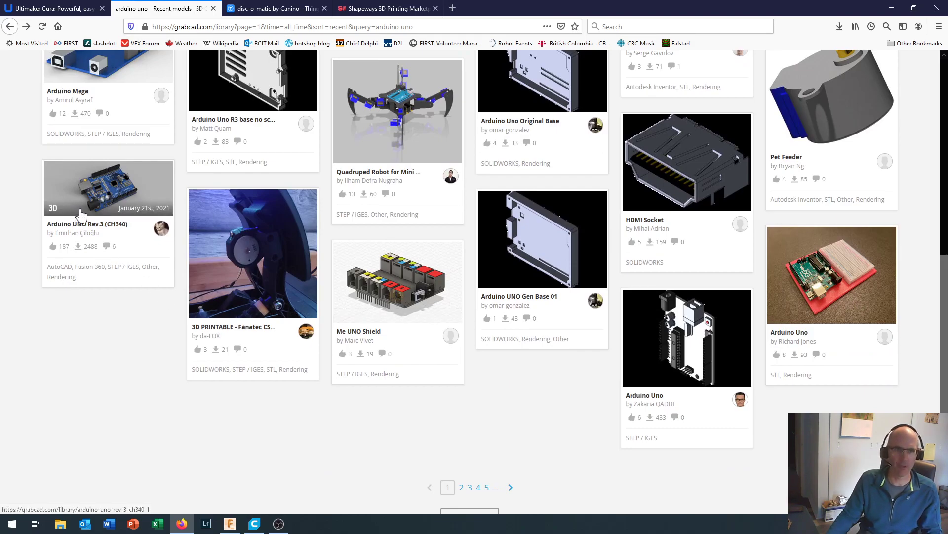
left_click(110, 198)
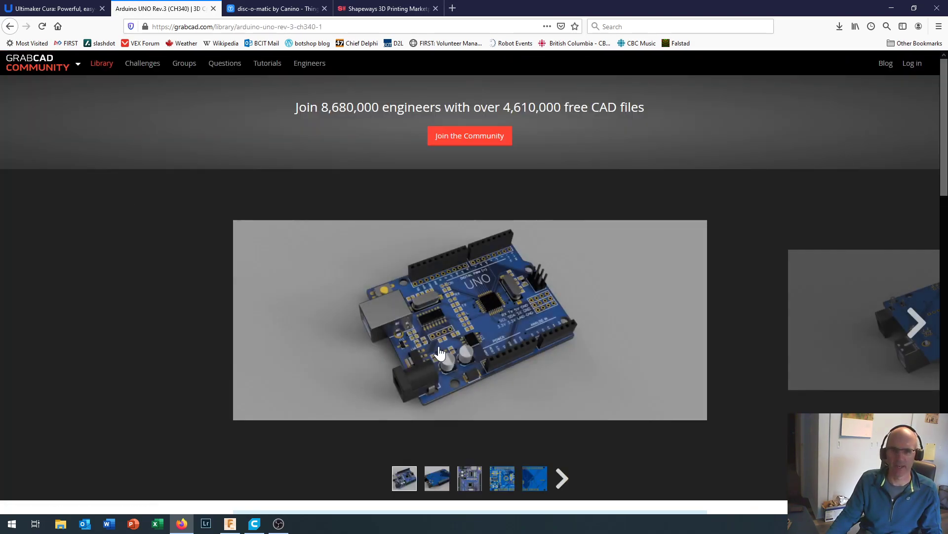
left_click(440, 480)
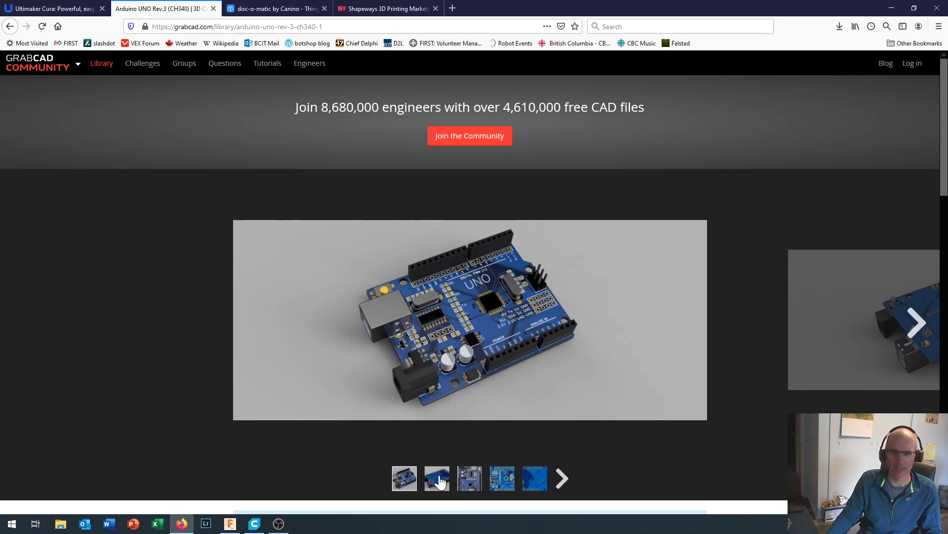
left_click(464, 477)
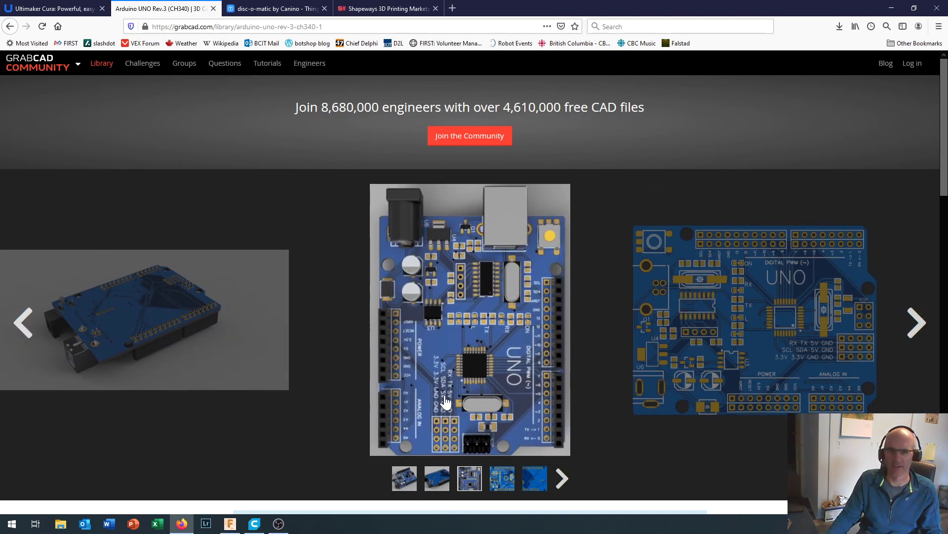
key("alt+Left")
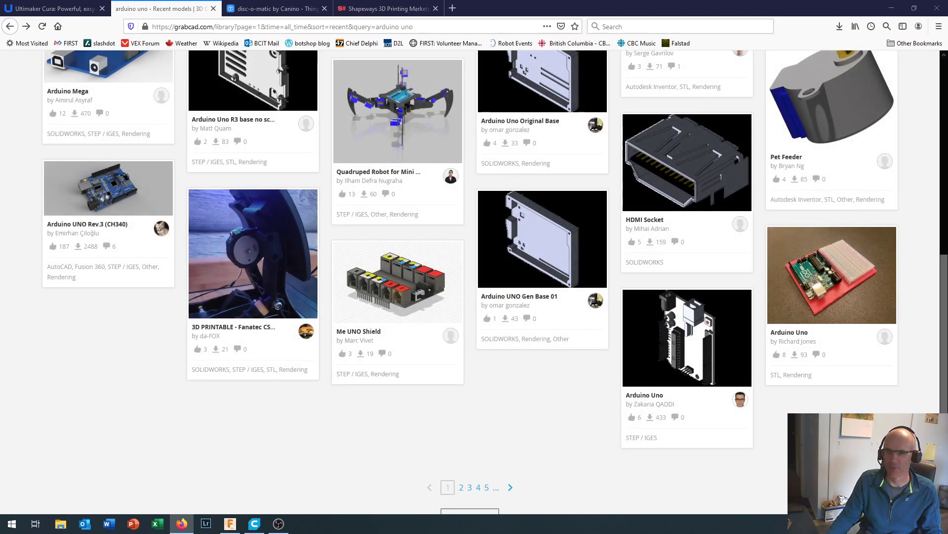
Switch to Fusion 360 and examine the Arduino and Breadboard Assembly, its component list and the red speaker cover.
key("alt+Tab")
scroll(790, 324, "down", 5)
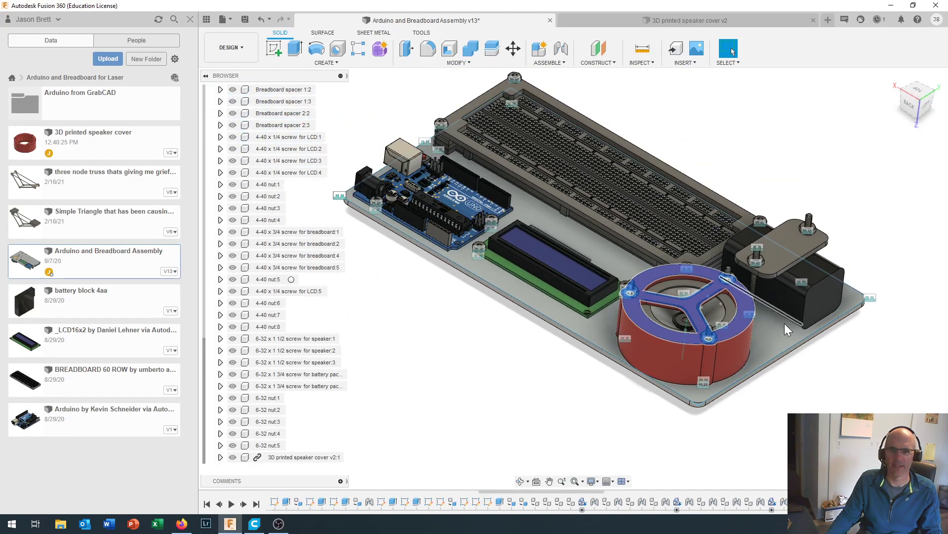
scroll(568, 271, "up", 3)
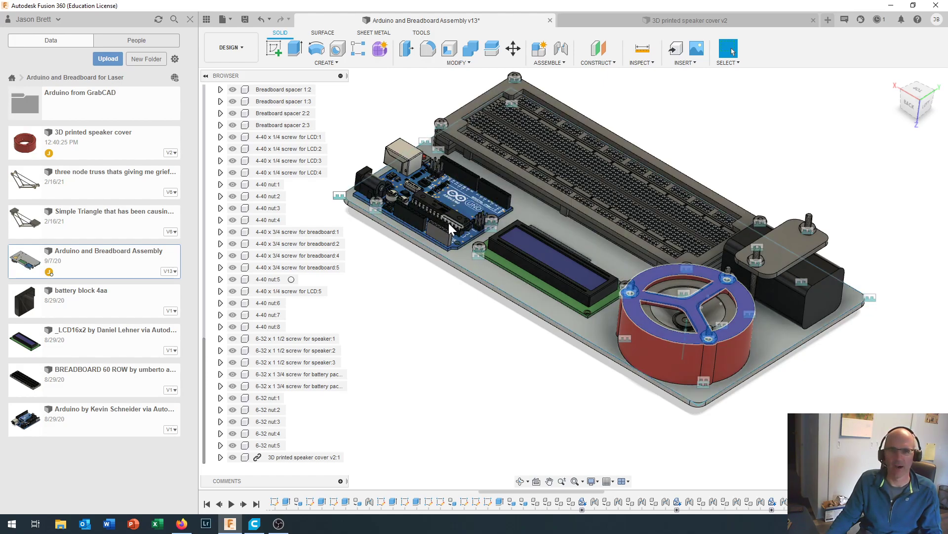
scroll(293, 323, "up", 3)
scroll(292, 328, "up", 6)
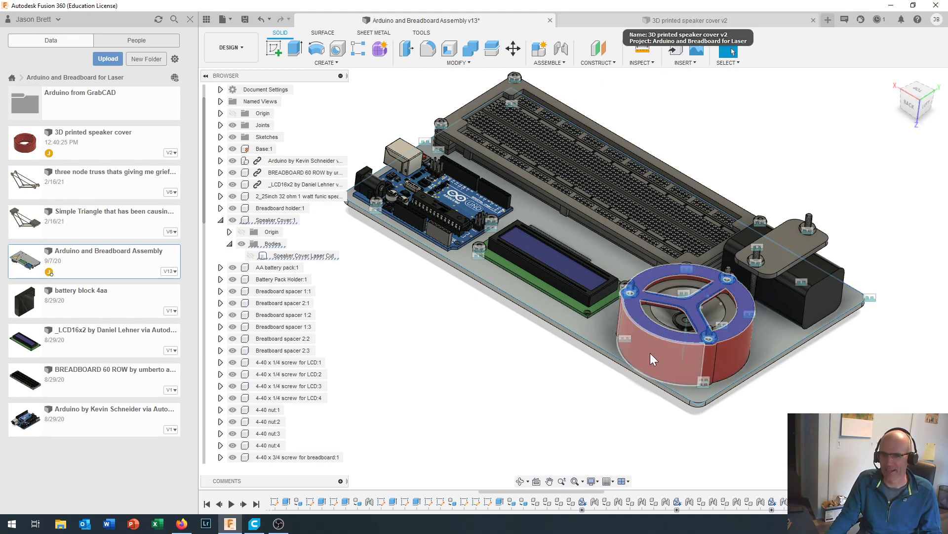
left_click(635, 284)
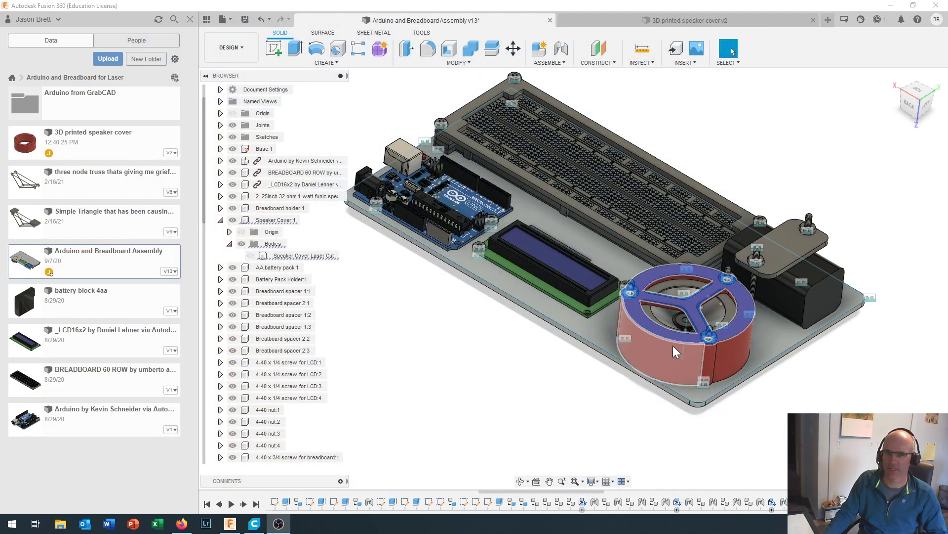
scroll(680, 342, "up", 2)
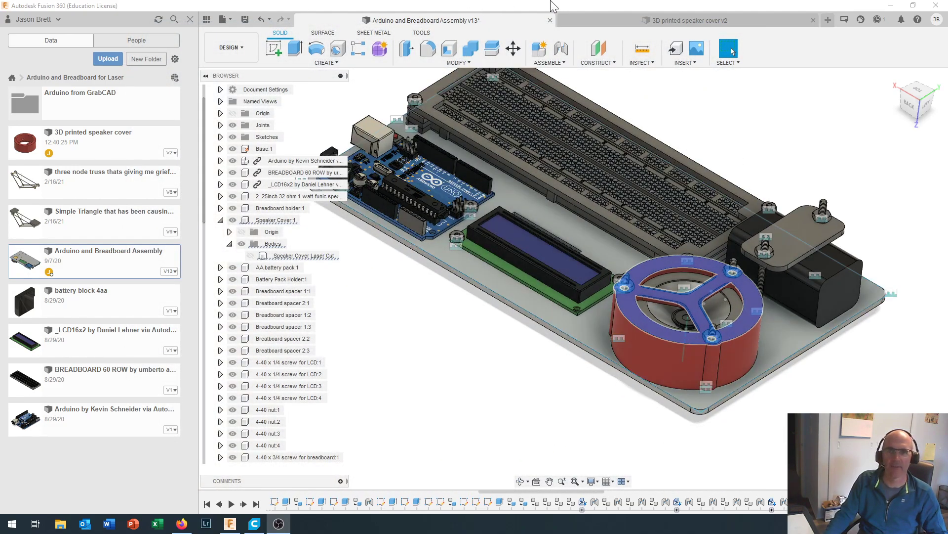
Switch to the 3D printed speaker cover design and examine the cover's spokes, screw holes, side hole and open underside from all around.
left_click(647, 20)
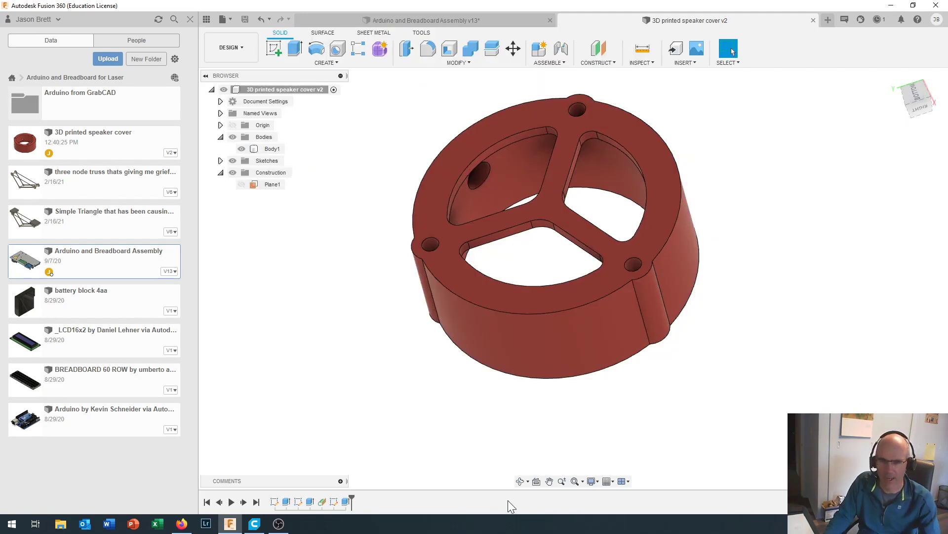
middle_click_drag(573, 402, 540, 283, "shift")
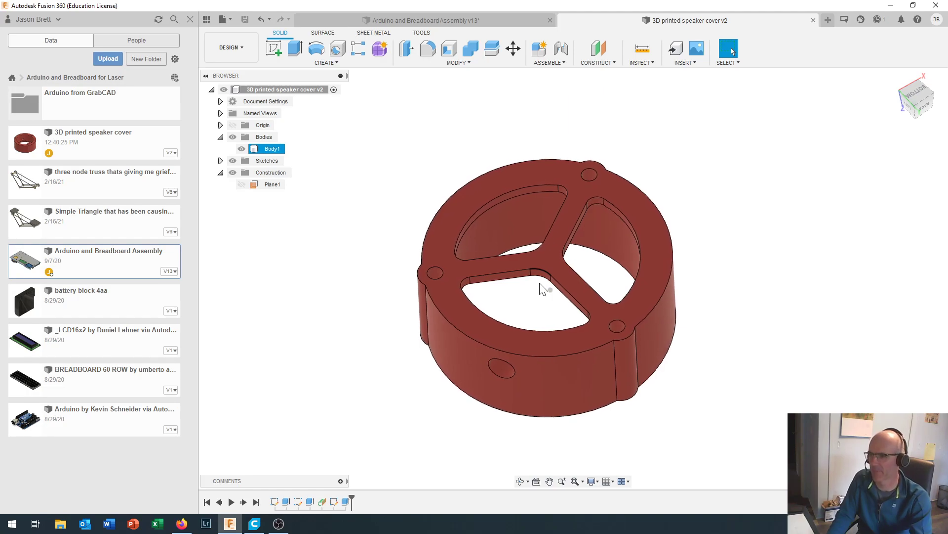
scroll(543, 289, "up", 2)
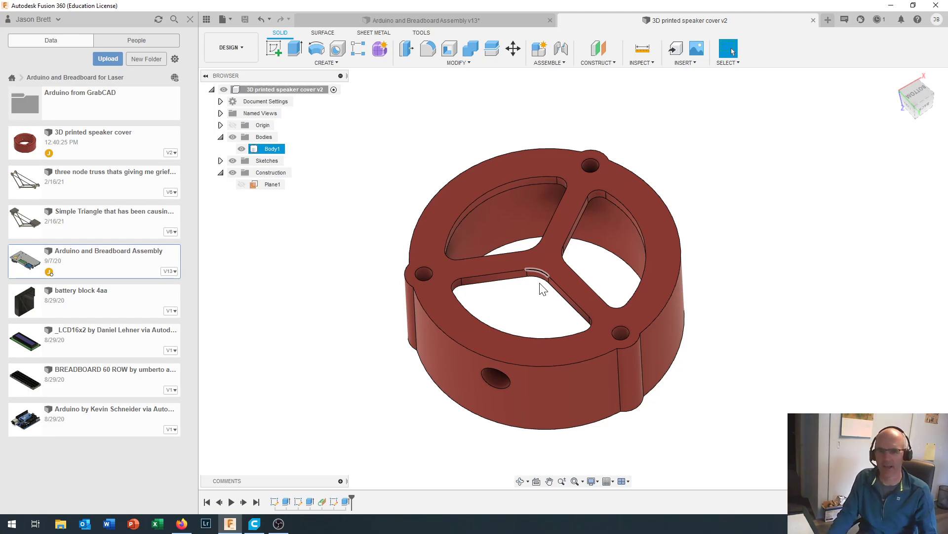
left_click(544, 292)
left_click(544, 291)
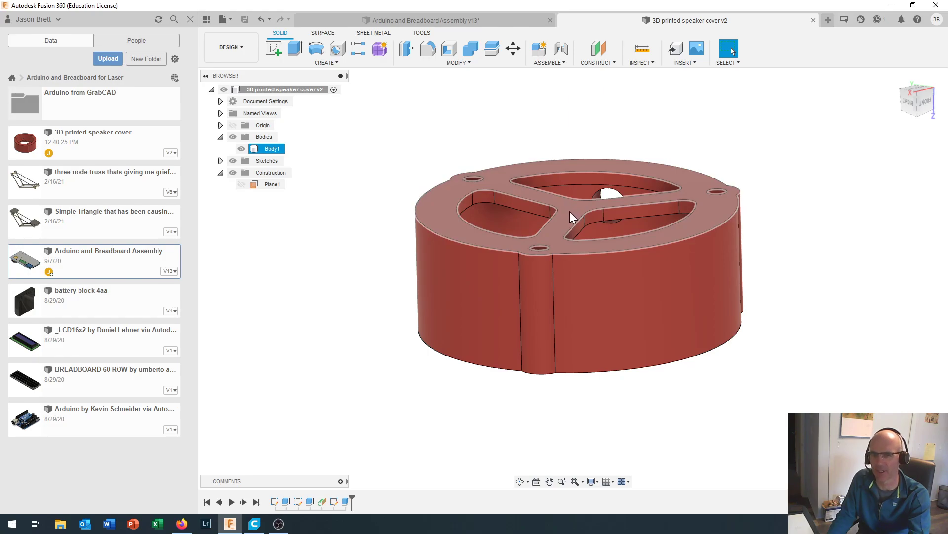
mouse_move(567, 214)
middle_mouse_down("shift")
mouse_move(438, 276)
mouse_move(578, 218)
middle_mouse_up("shift")
scroll(559, 268, "up", 2)
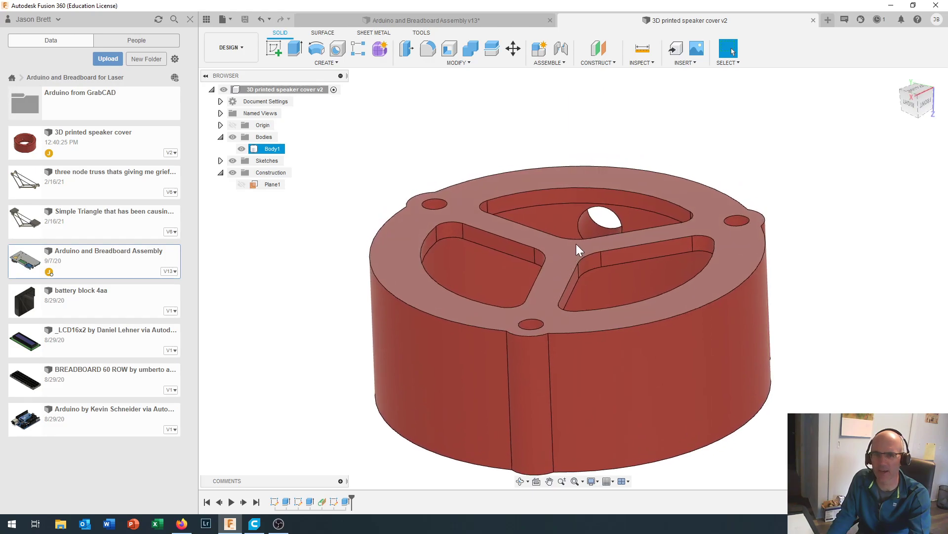
middle_click_drag(569, 267, 680, 263, "shift")
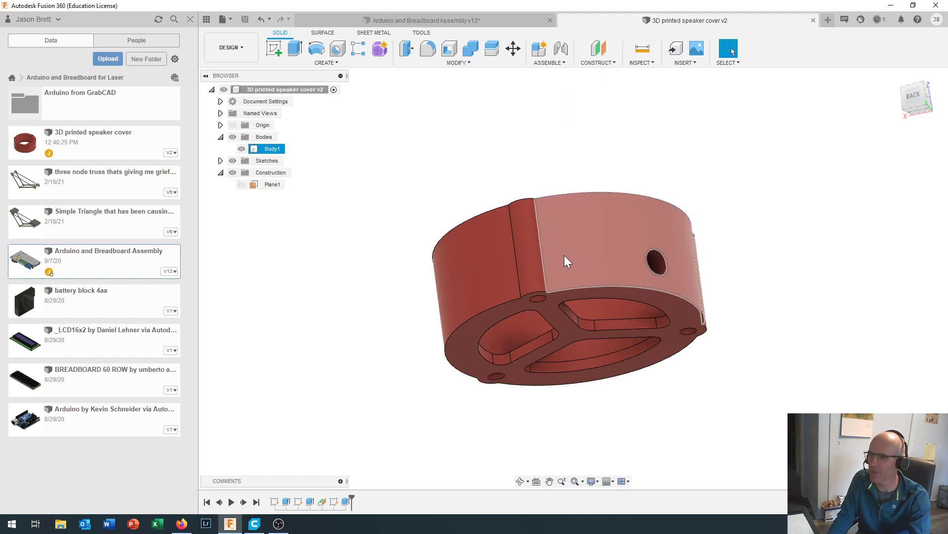
middle_click_drag(558, 222, 510, 297, "shift")
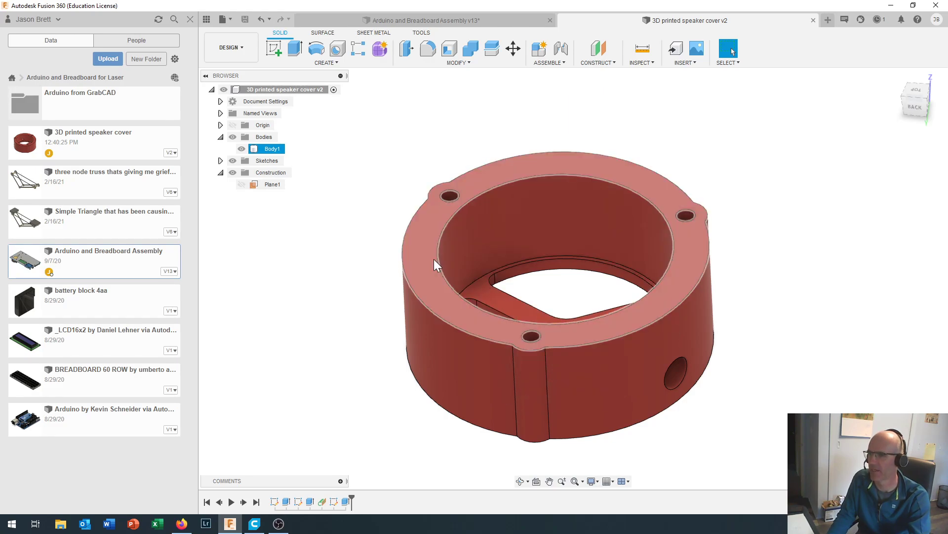
middle_click_drag(431, 261, 623, 339, "shift")
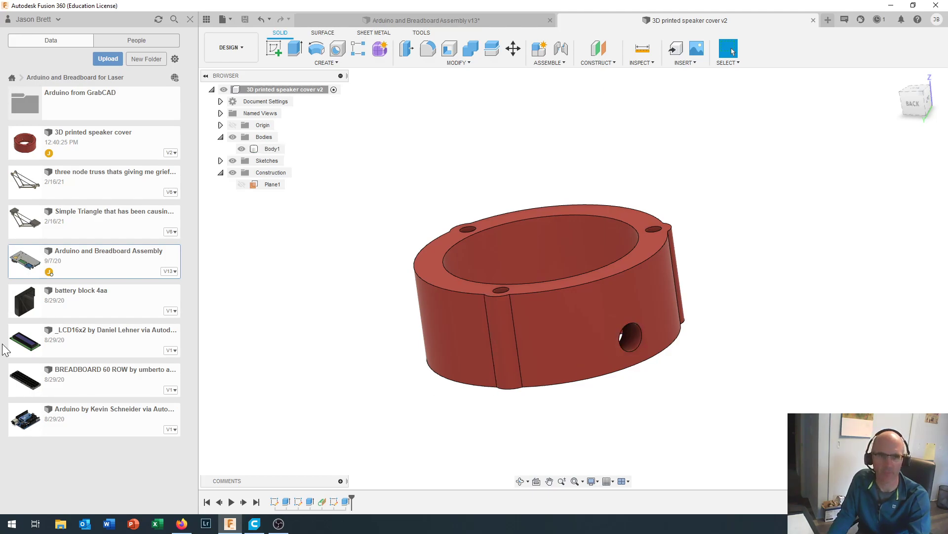
scroll(199, 35, "down", 3)
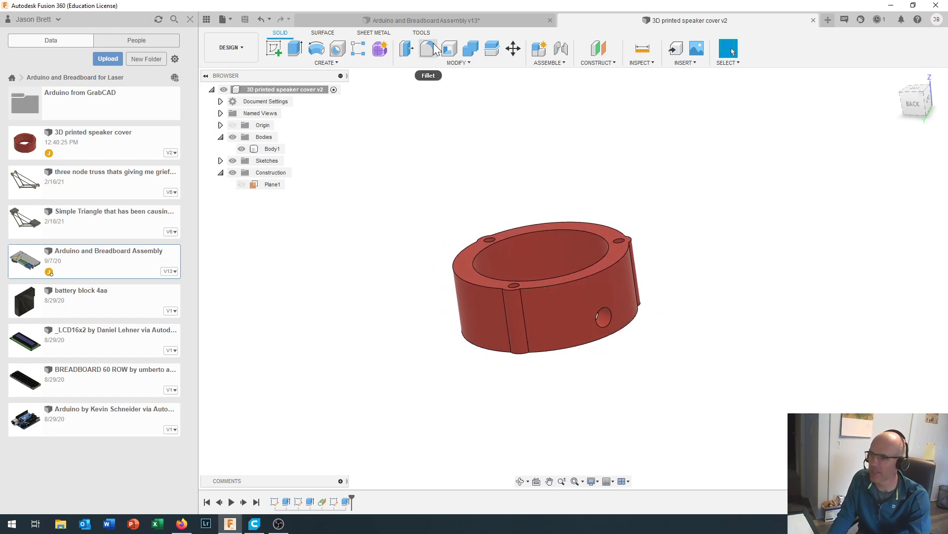
Create a new design and save it in the Arduino and Breadboard for Laser project as "3D printed speaker cover" followed by the designer's first name.
left_click(224, 18)
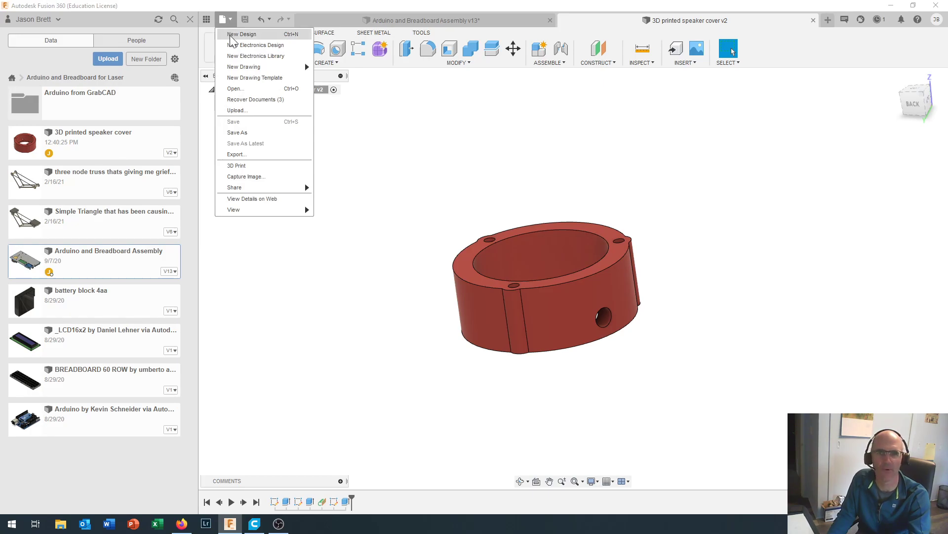
left_click(231, 35)
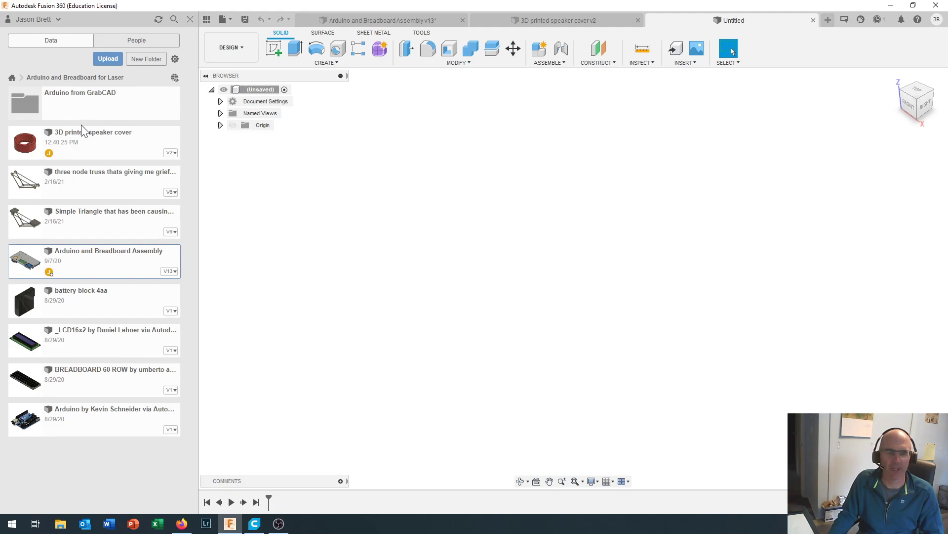
left_click(245, 19)
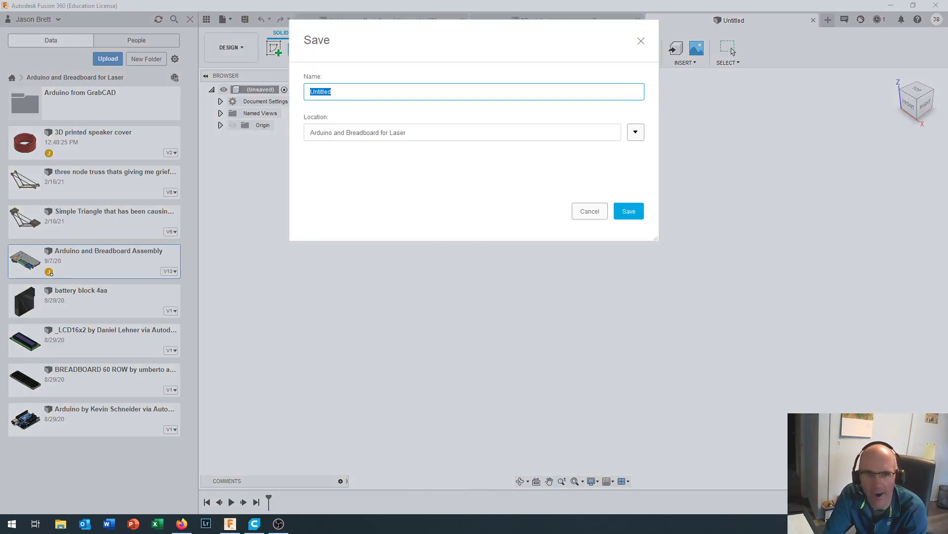
type("3D printed s")
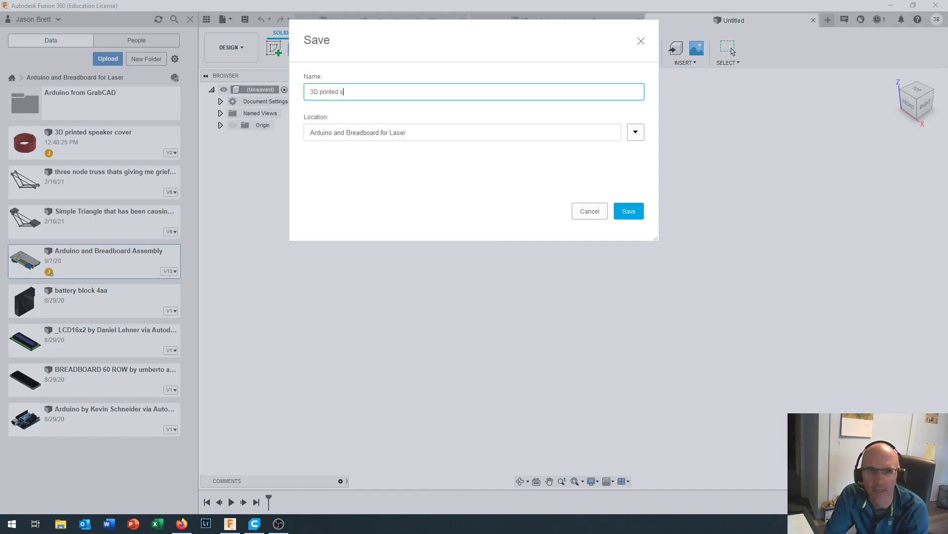
type("peaker cover - Jason")
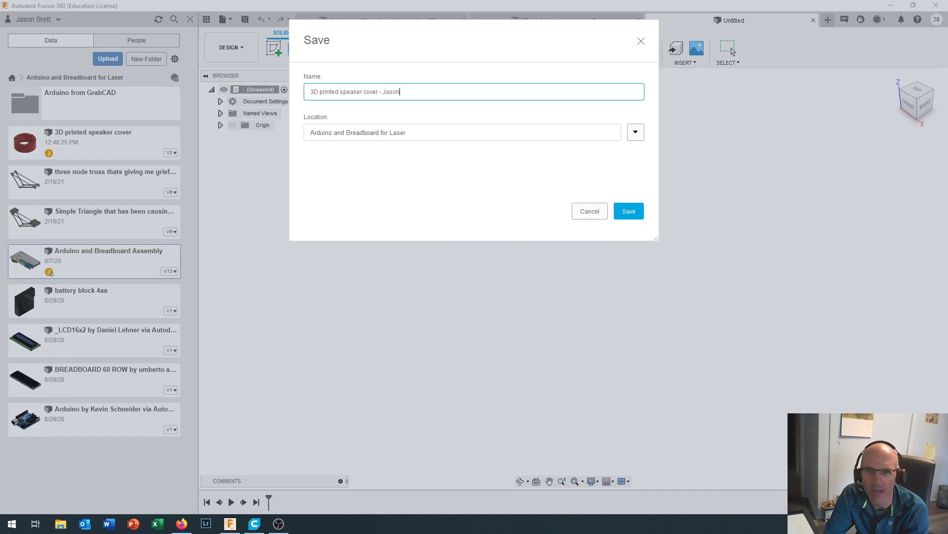
key("BackSpace")
key("BackSpace")
key("BackSpace")
key("BackSpace")
key("BackSpace")
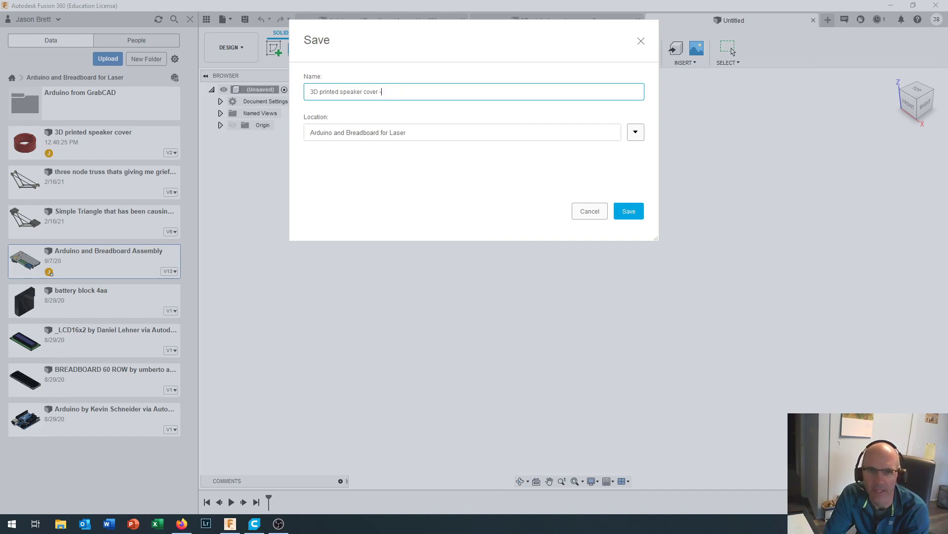
type("Jason")
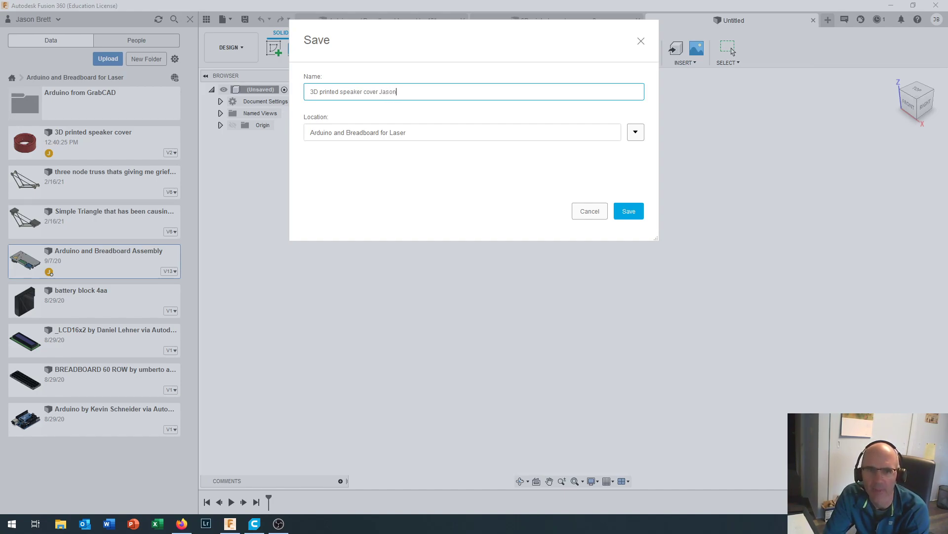
key("Return")
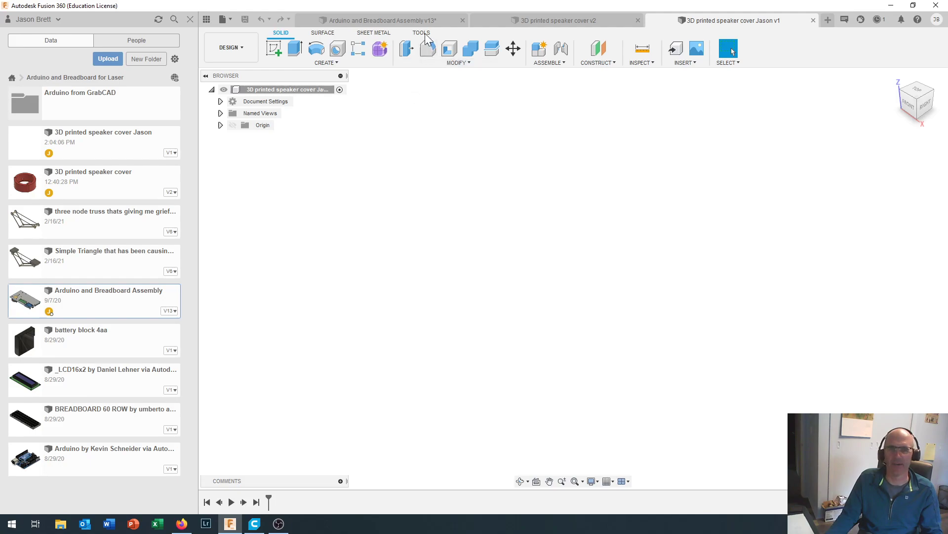
Start a new sketch on the horizontal XY origin plane.
left_click(275, 49)
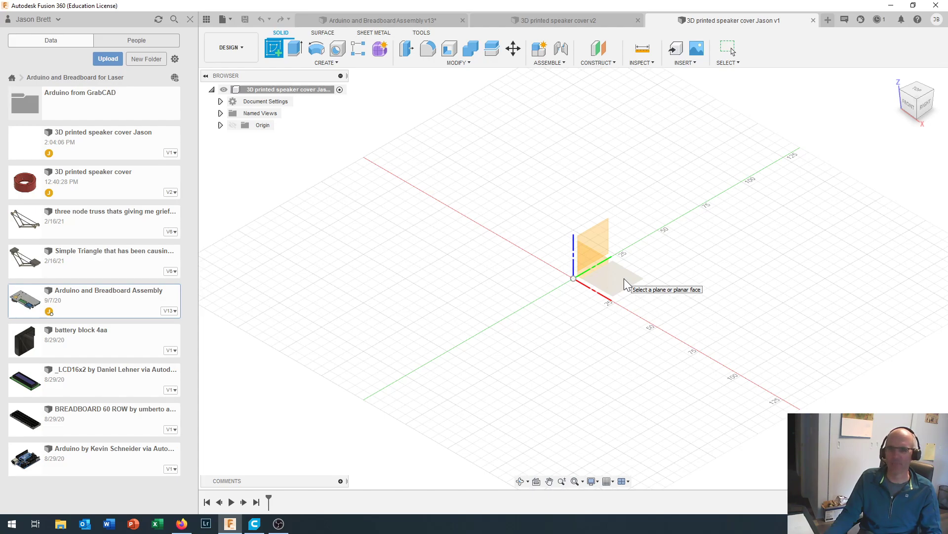
left_click(624, 278)
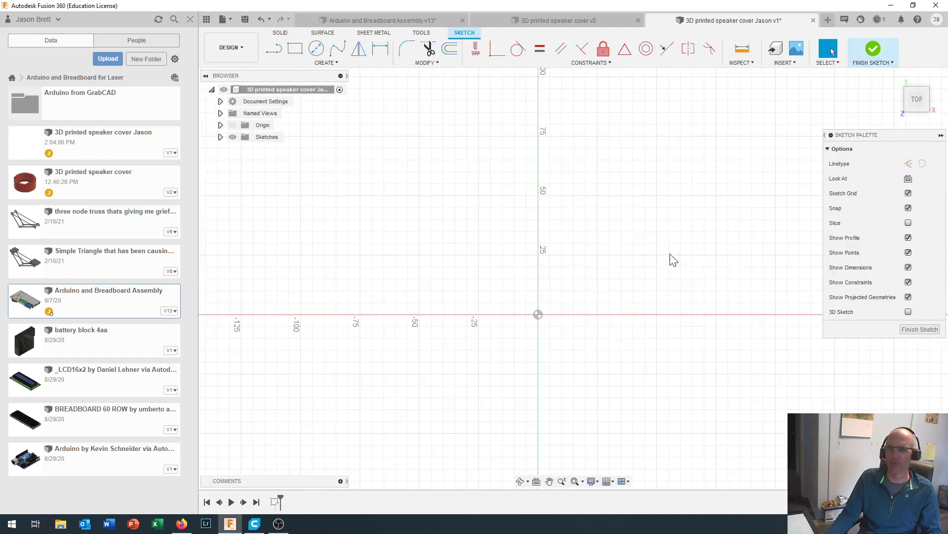
Check the default units for new designs and for electronics documents in the preferences, and leave the preferences without changes.
mouse_move(907, 119)
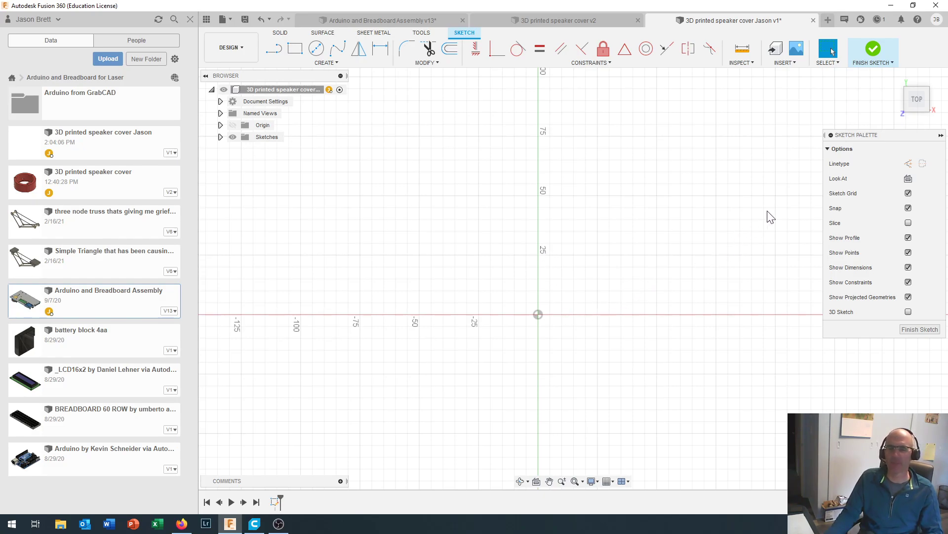
left_click(938, 21)
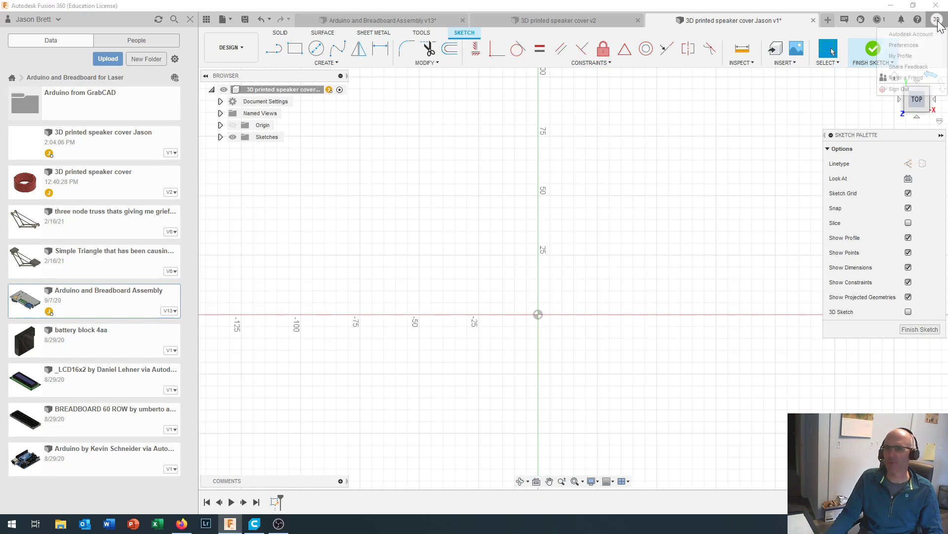
left_click(915, 46)
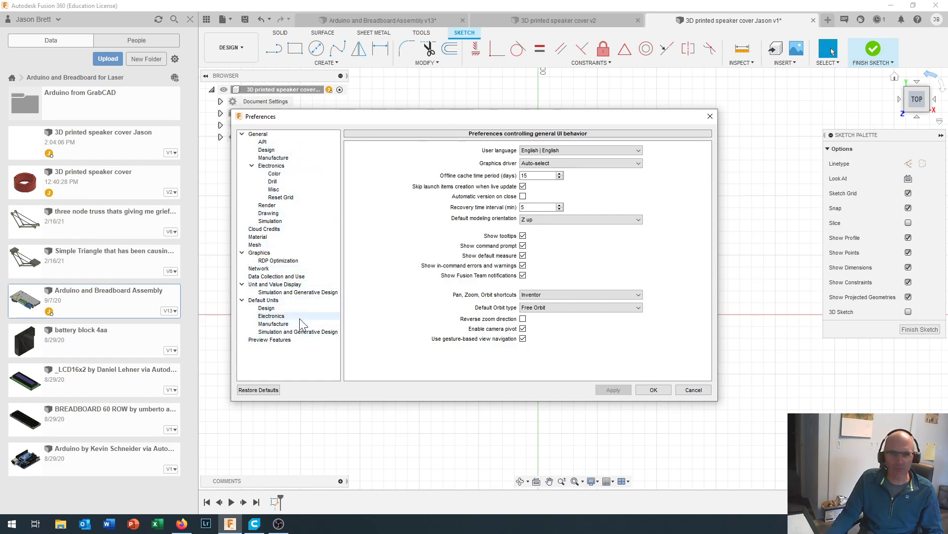
left_click(267, 308)
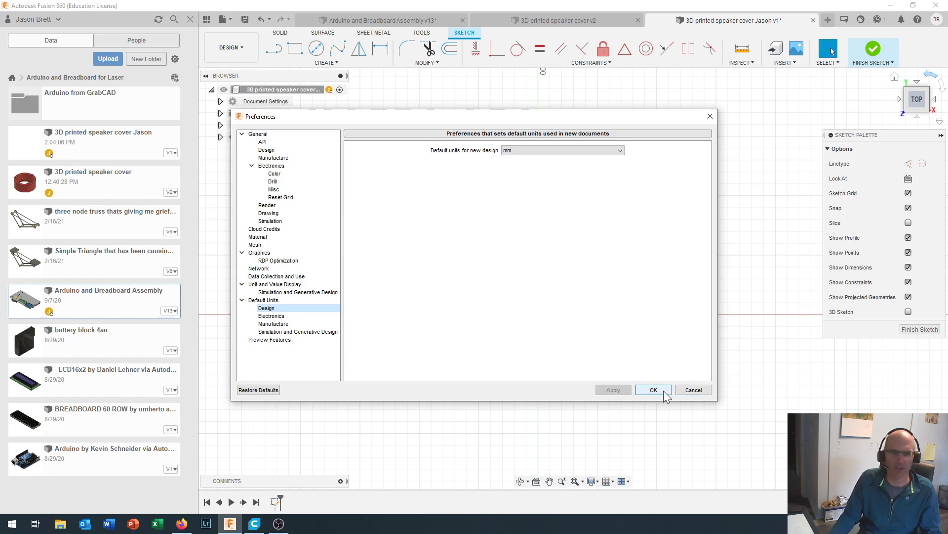
left_click(274, 318)
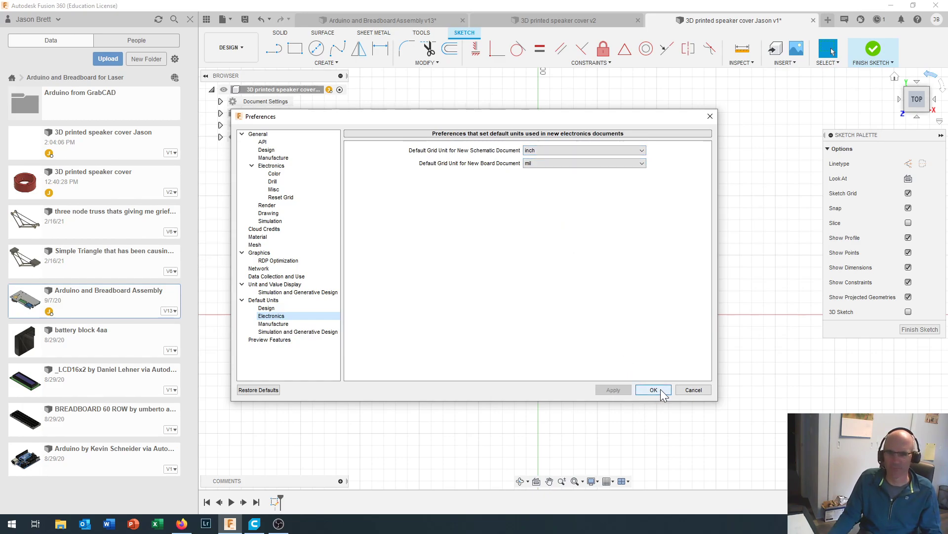
left_click(693, 390)
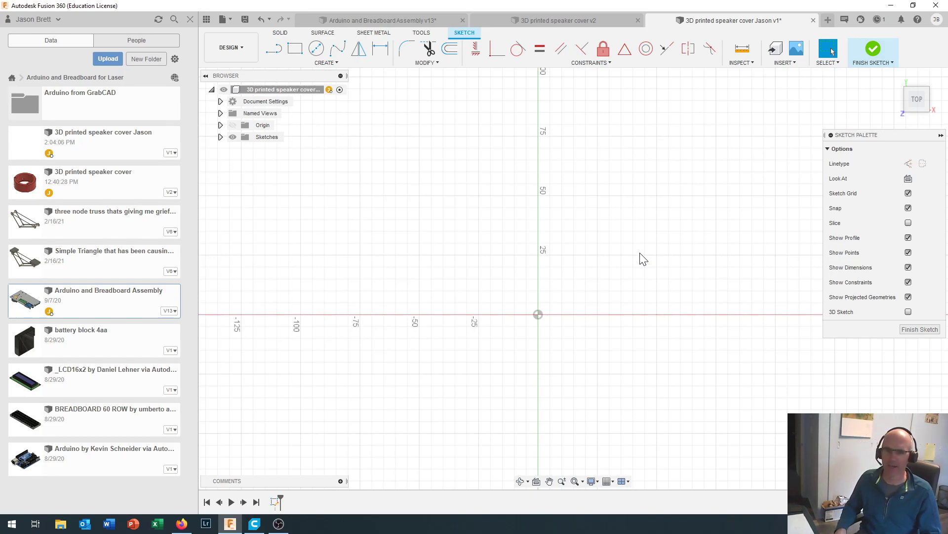
Draw a circle 70 mm in diameter centred on the sketch origin.
scroll(605, 225, "down", 1)
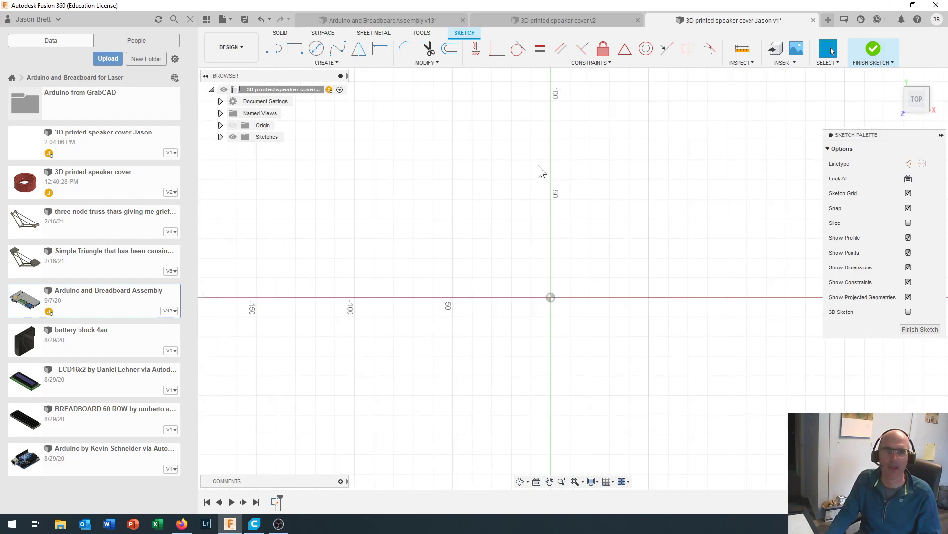
left_click(316, 49)
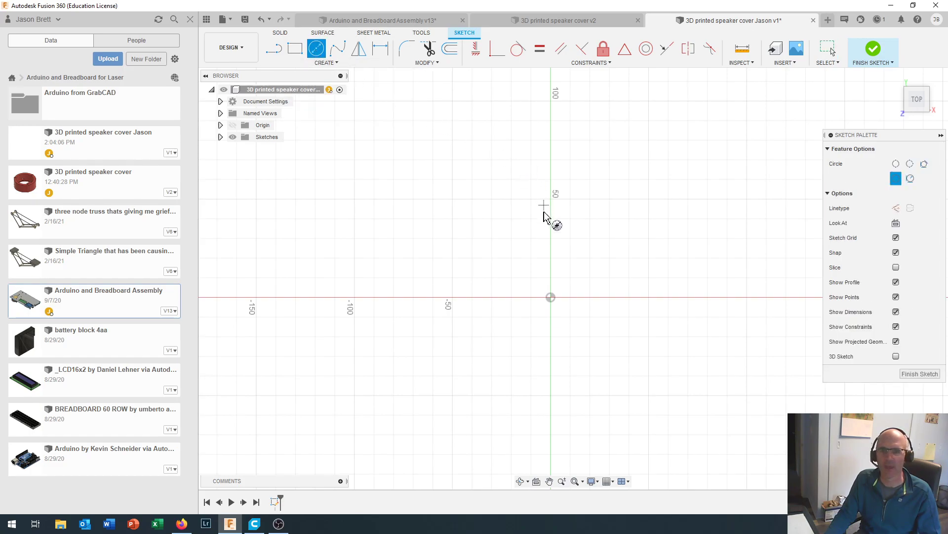
left_click(551, 298)
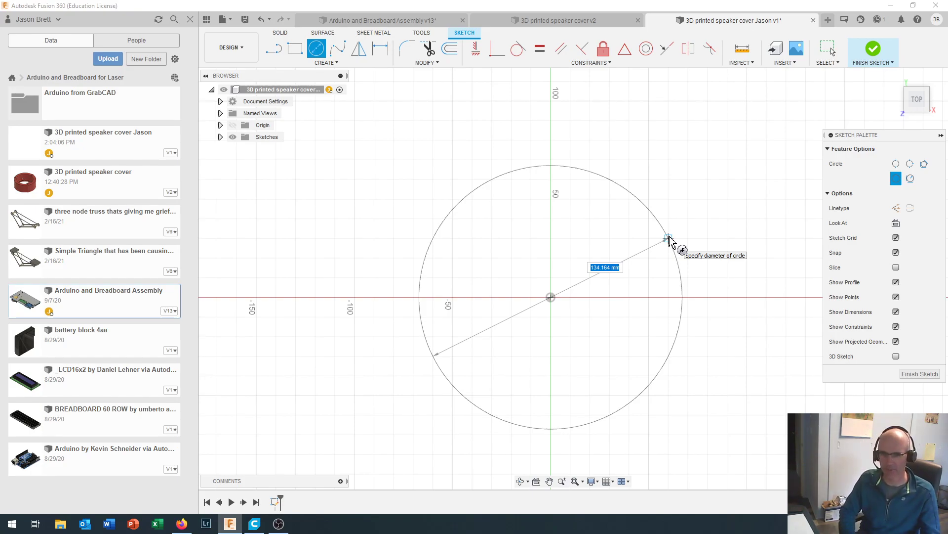
type("70")
key("Tab")
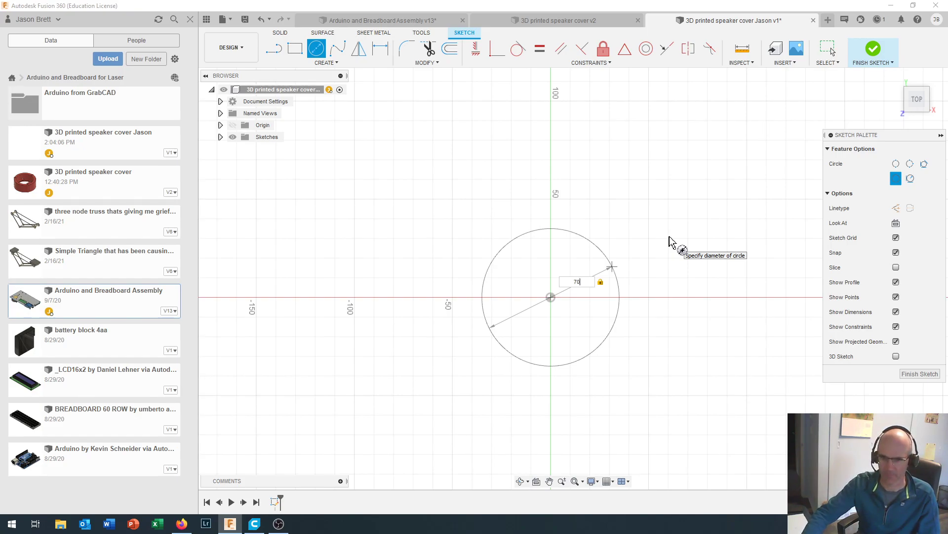
key("Return")
key("Escape")
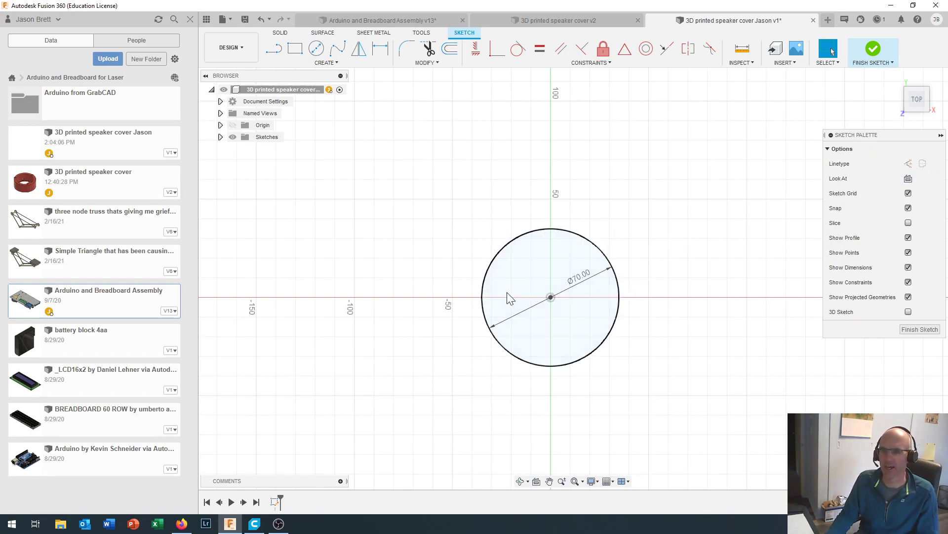
scroll(573, 289, "up", 1)
scroll(573, 290, "up", 2)
scroll(573, 290, "down", 1)
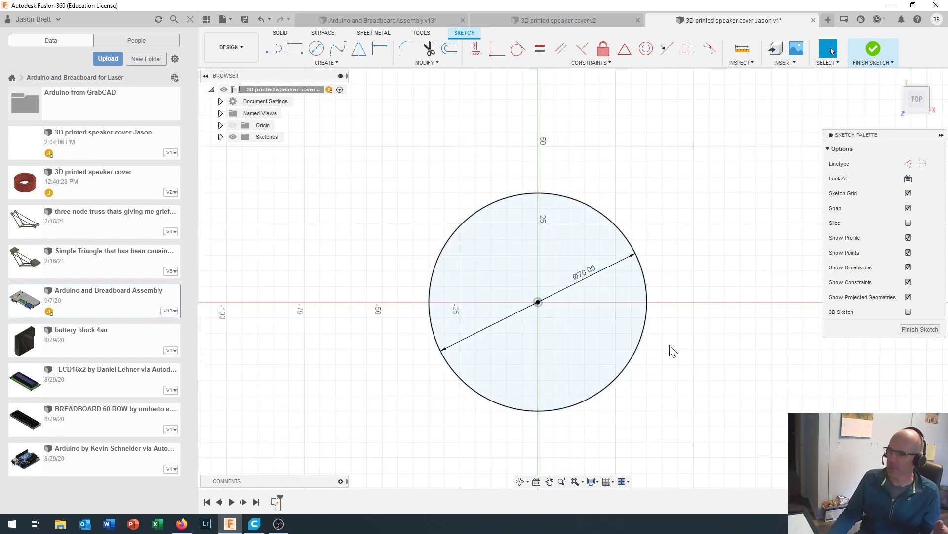
left_click(621, 324)
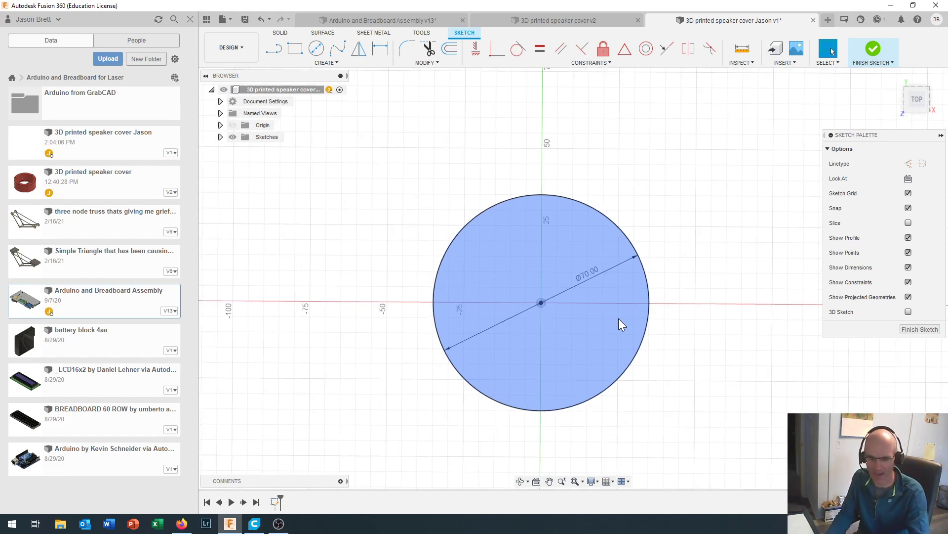
key("Escape")
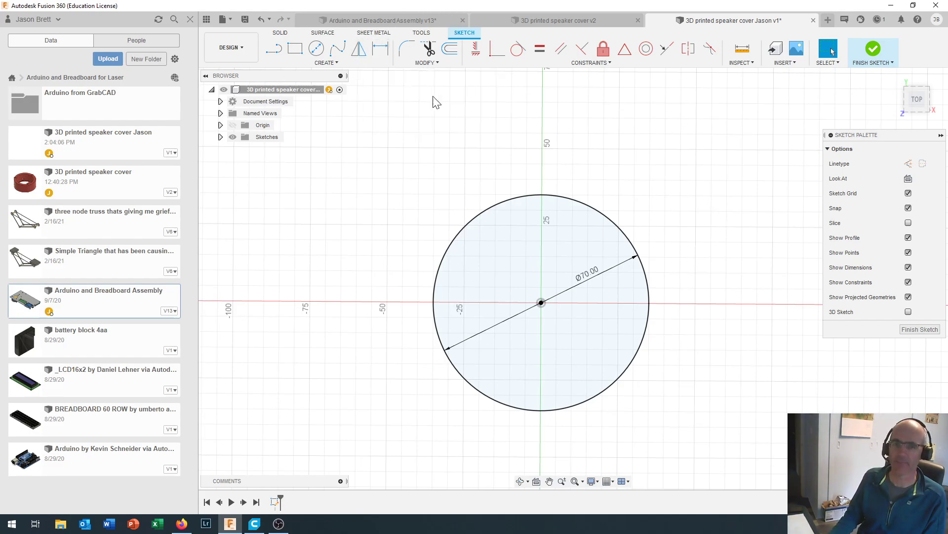
Try diameters of 60 mm and 10 mm on the circle, and undo both changes.
left_click(590, 275)
double_click(589, 274)
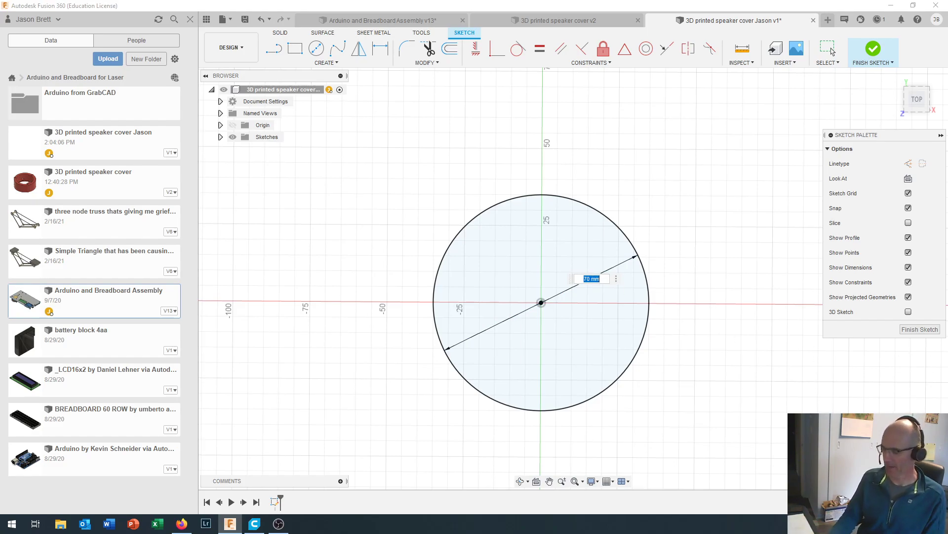
type("60")
key("Return")
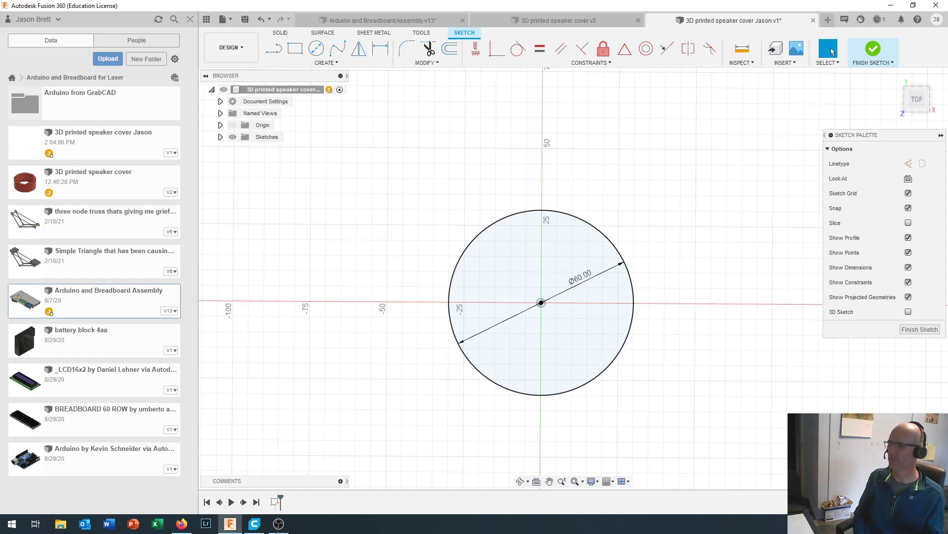
double_click(578, 286)
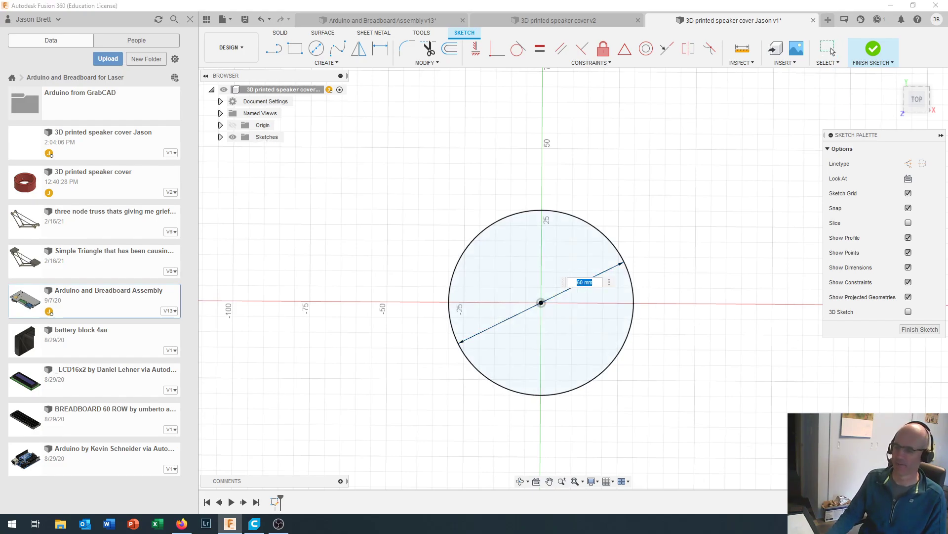
type("10")
key("Return")
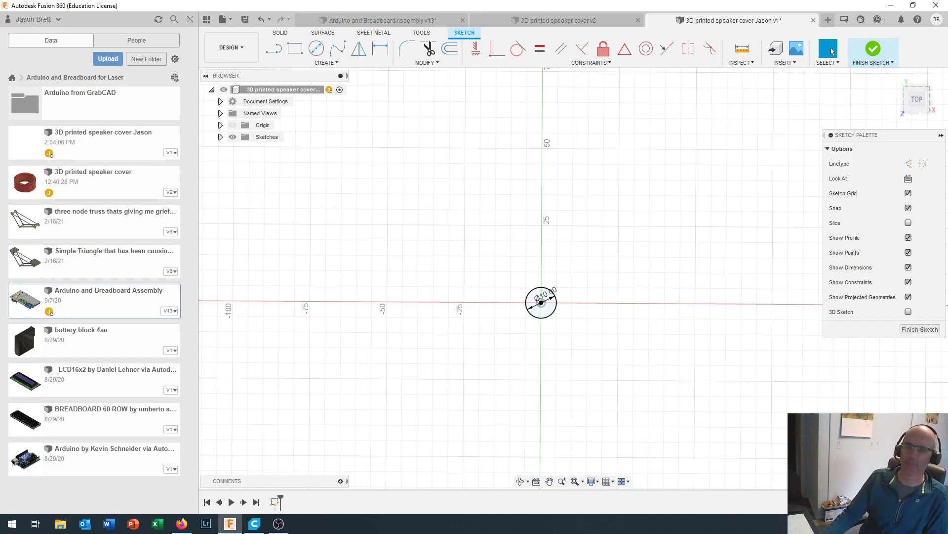
left_click(554, 293)
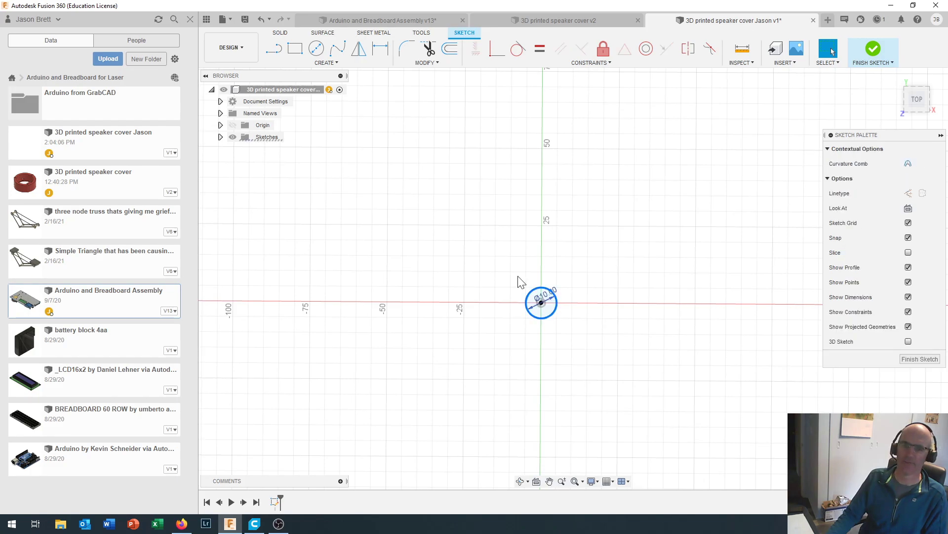
left_click(261, 22)
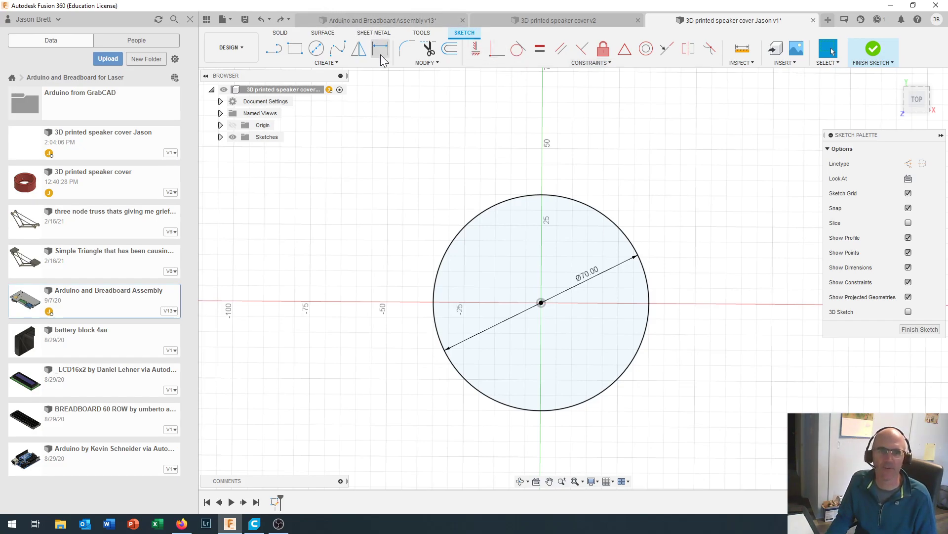
Draw a second circle 52 mm in diameter centred on the origin, inside the outer circle.
left_click(317, 49)
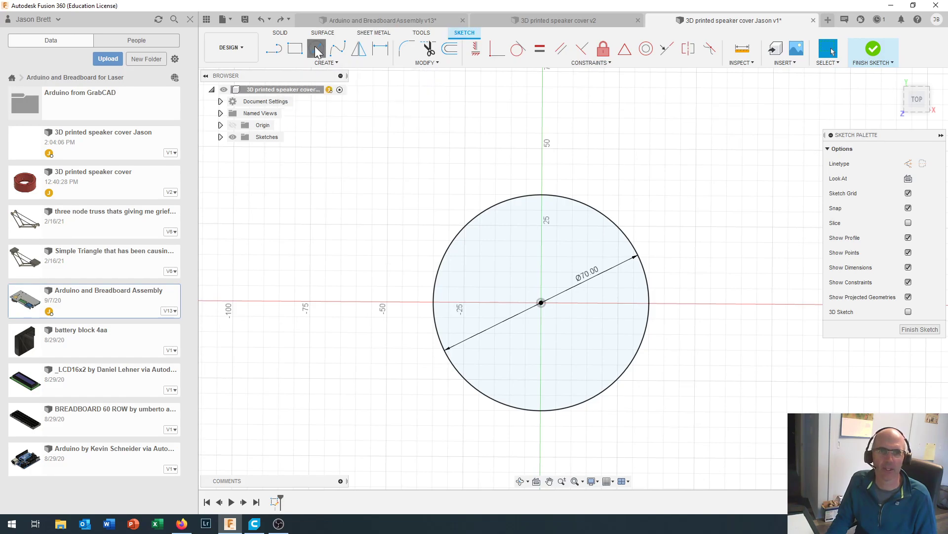
left_click(541, 302)
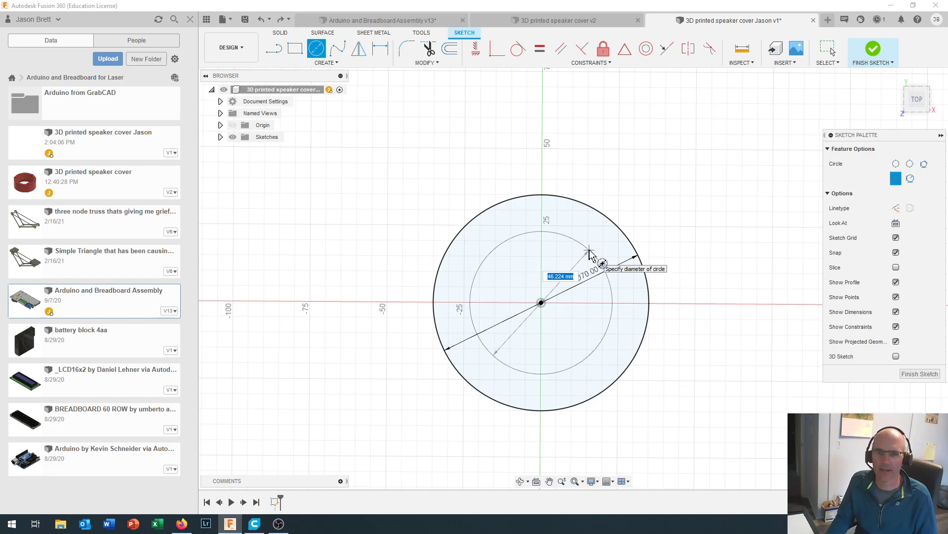
type("52")
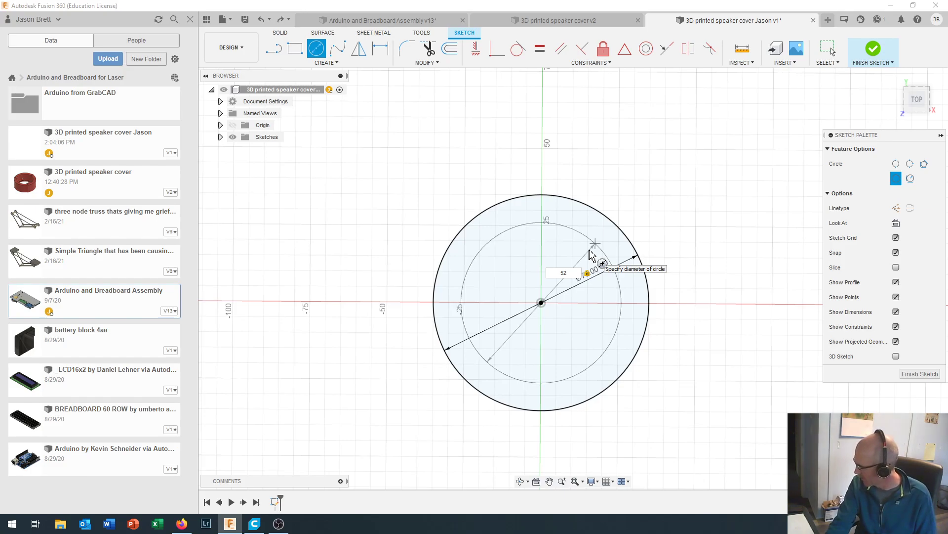
key("Return")
key("Escape")
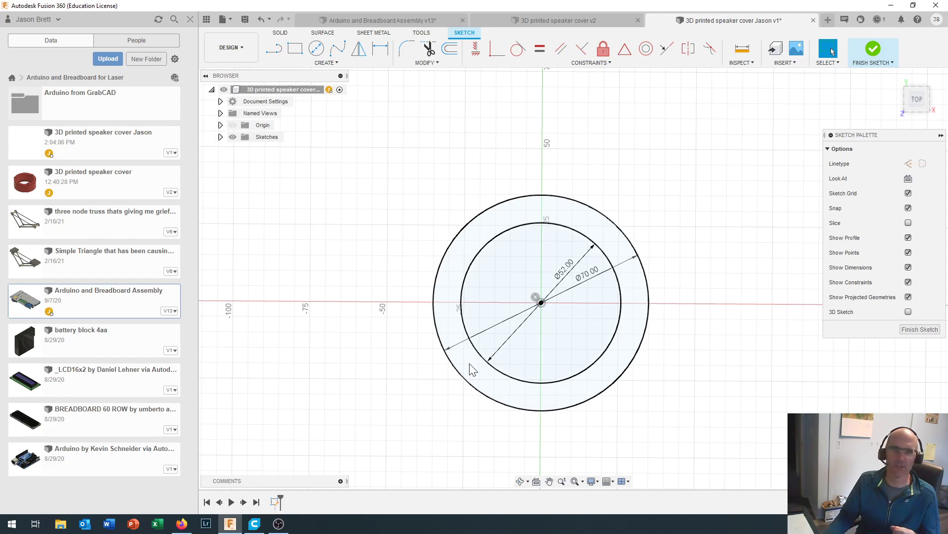
Draw a vertical construction line 31.5 mm long from the origin up into the ring between the two circles.
left_click(324, 64)
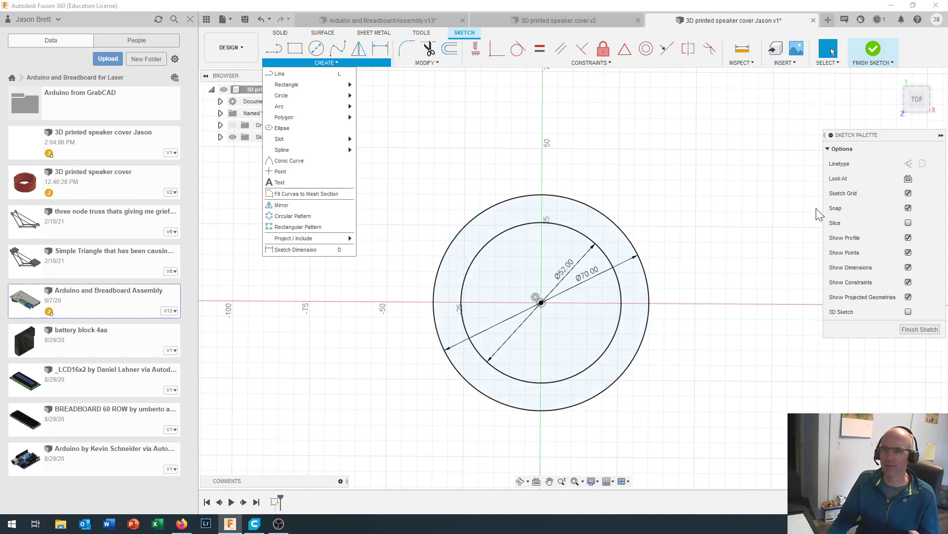
left_click(908, 164)
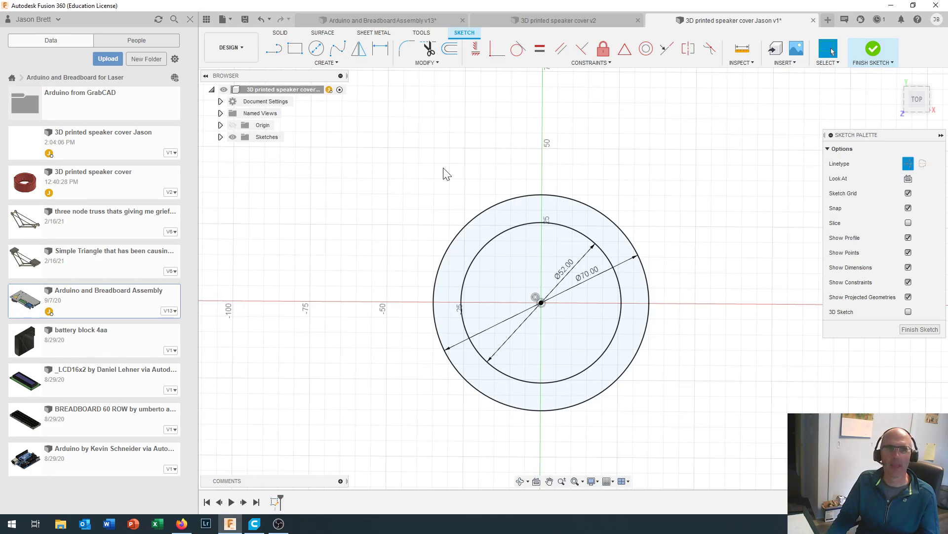
left_click(277, 50)
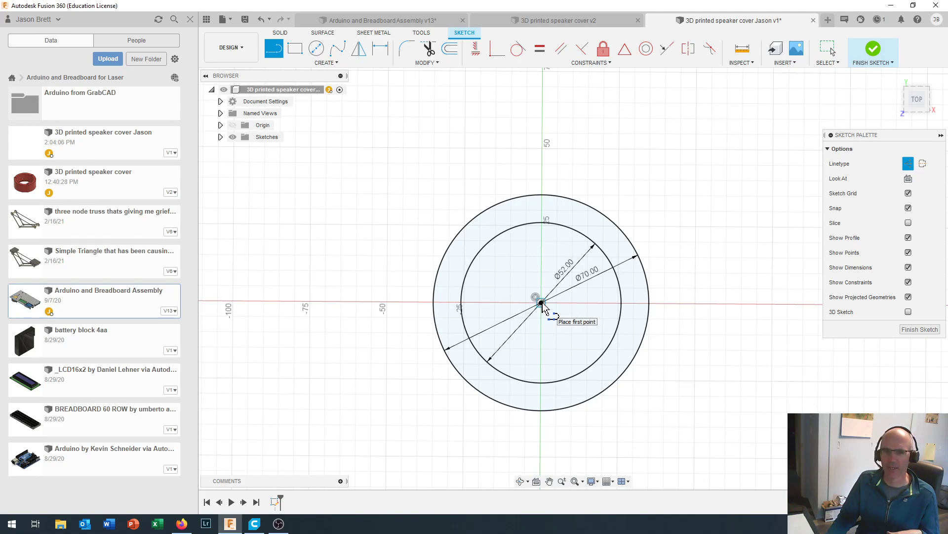
left_click(541, 302)
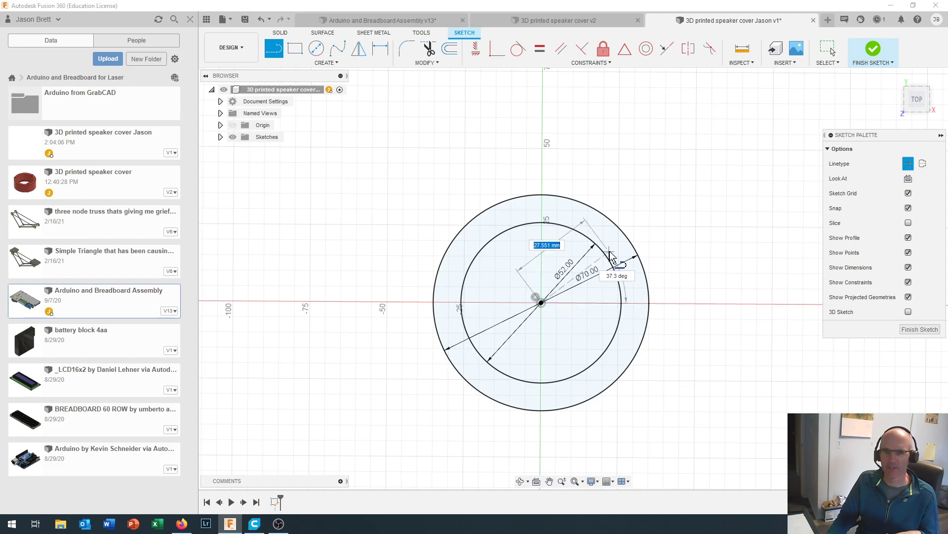
scroll(546, 212, "up", 2)
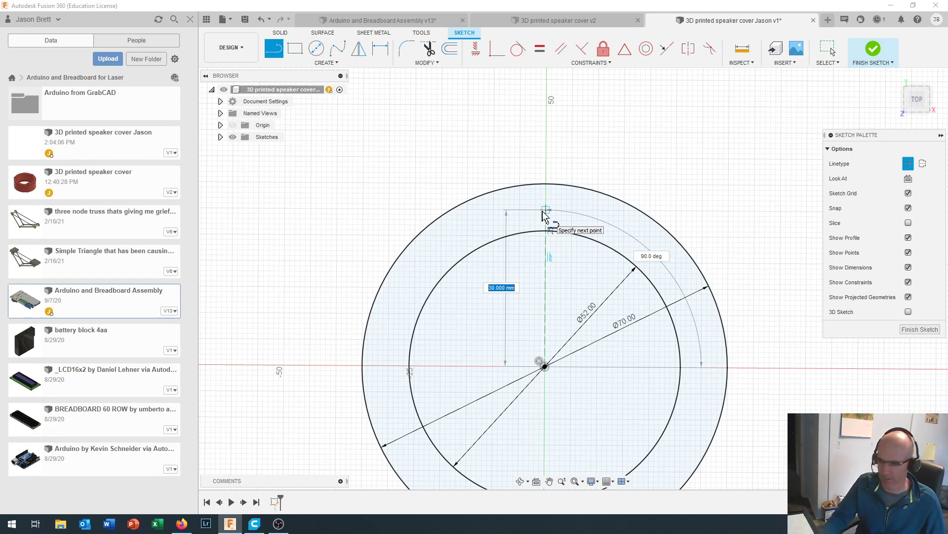
type("31.5")
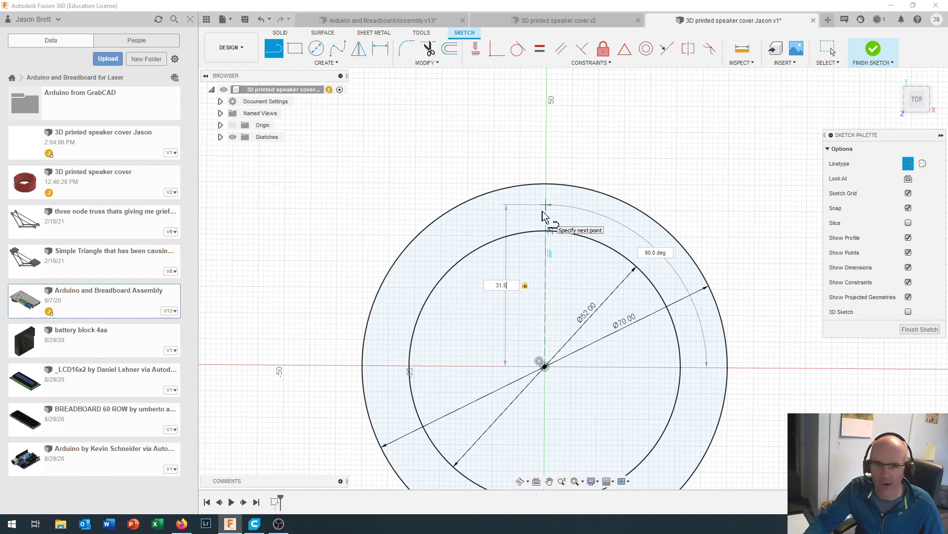
key("Tab")
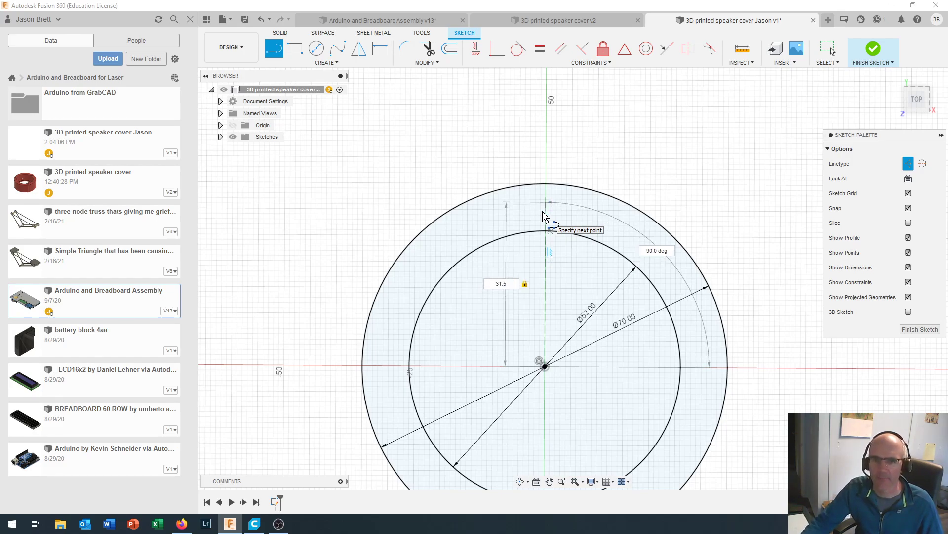
key("Return")
key("Escape")
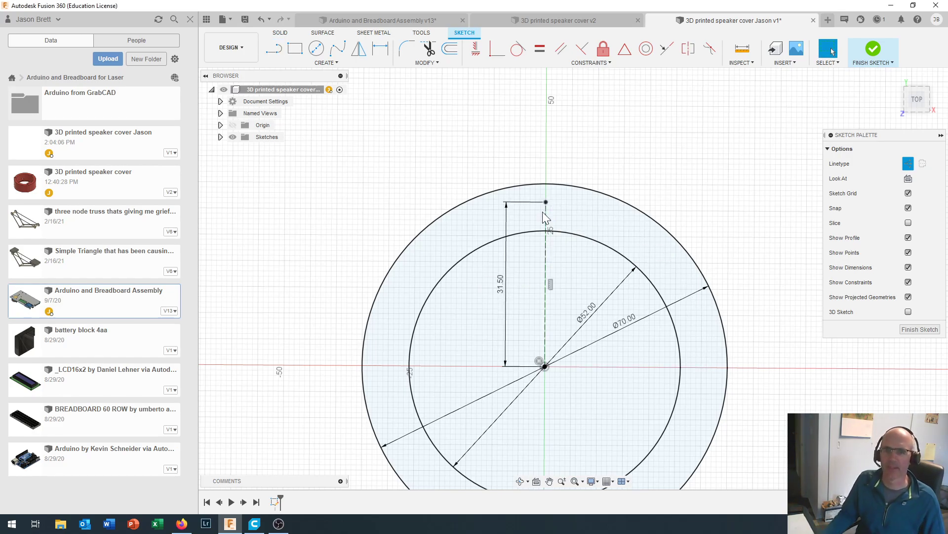
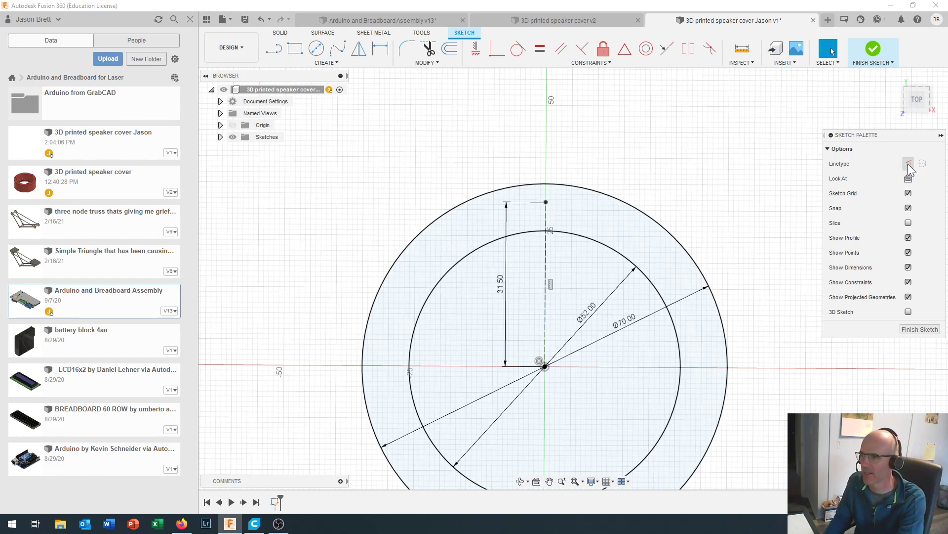
Draw a solid-line circle 4.5 mm in diameter centred on the upper endpoint of the construction line.
left_click(316, 47)
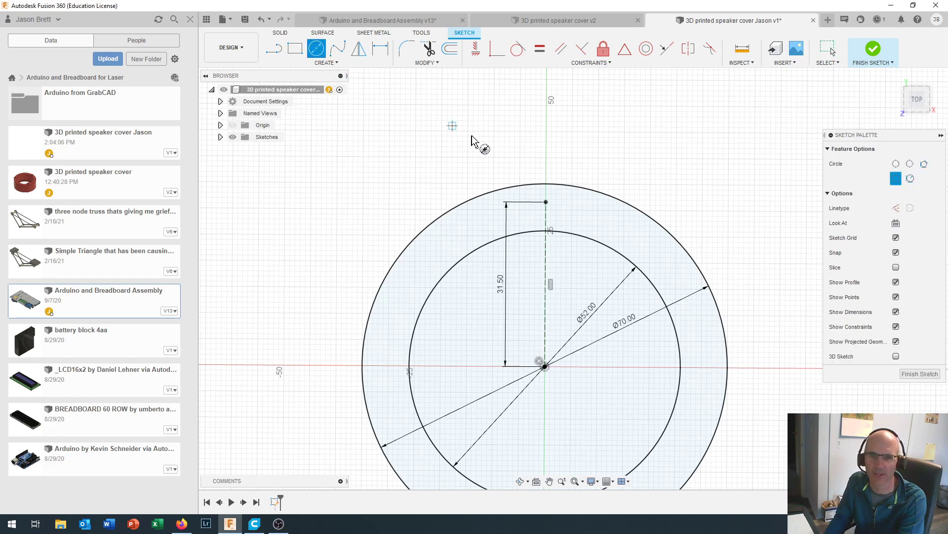
left_click(546, 202)
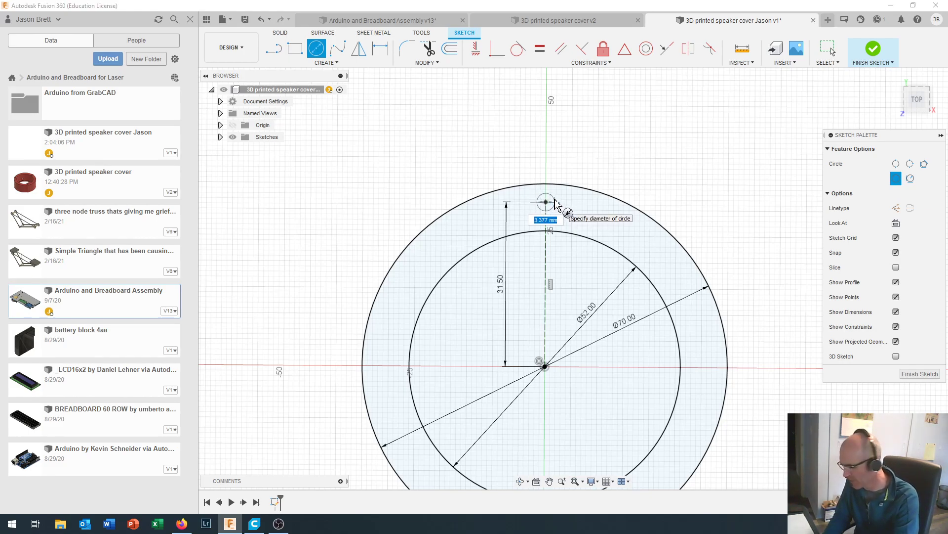
type("4.5")
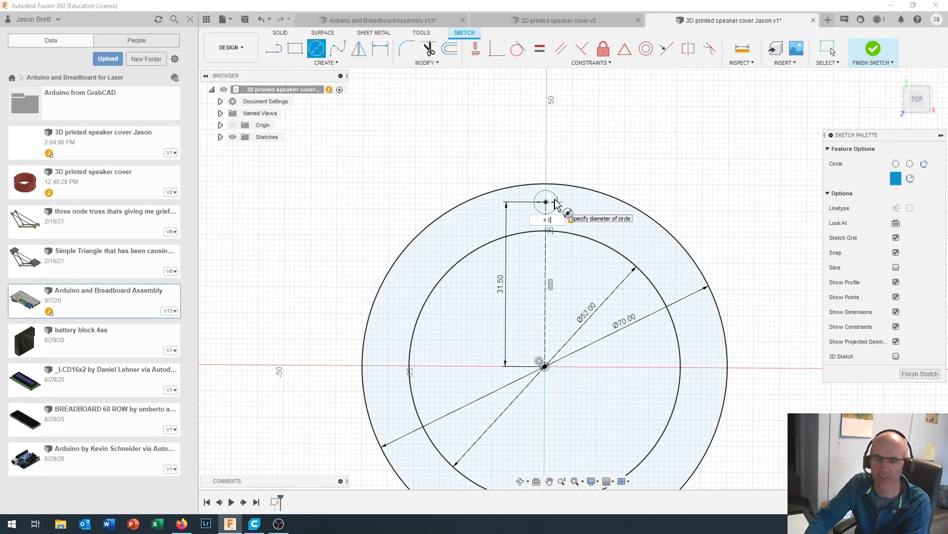
key("Return")
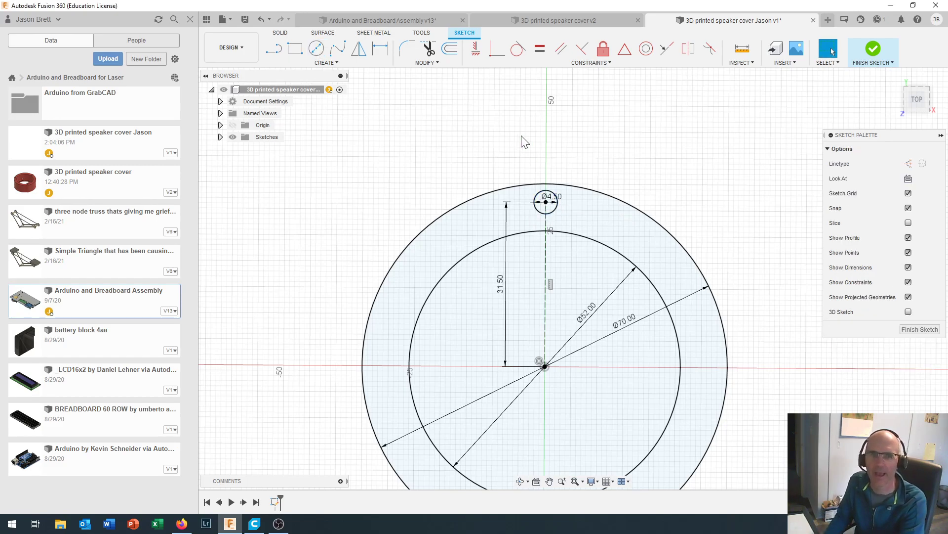
Draw a circle 10 mm in diameter concentric with the small screw-hole circle at the construction line's upper end.
left_click(316, 51)
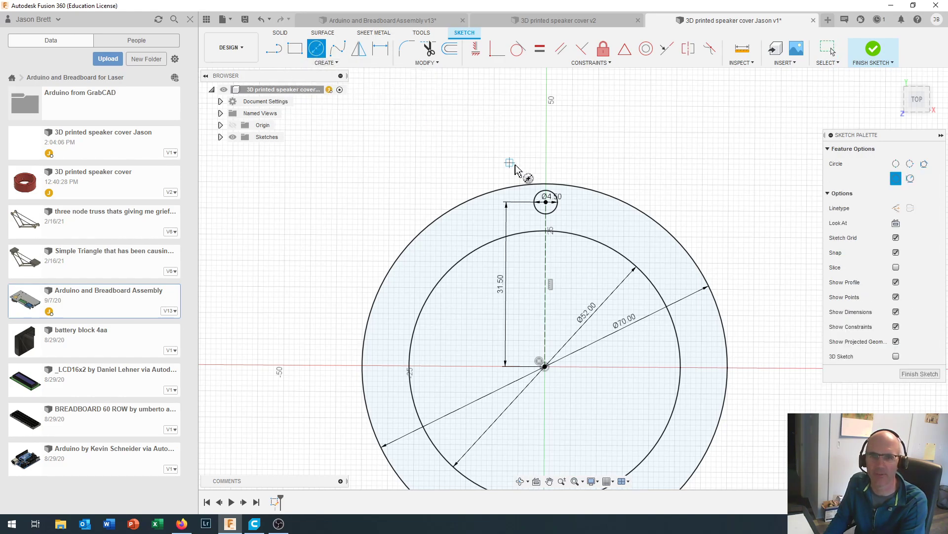
left_click(546, 201)
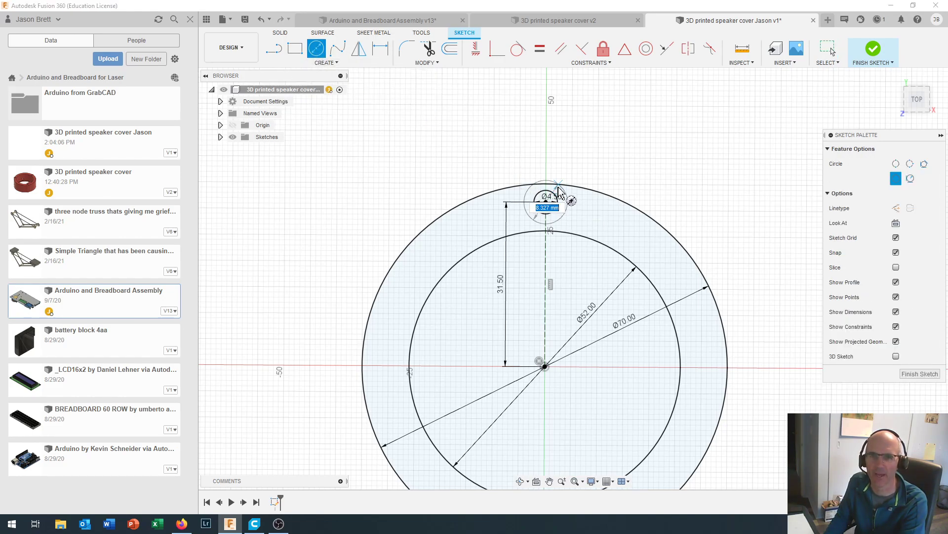
type("10")
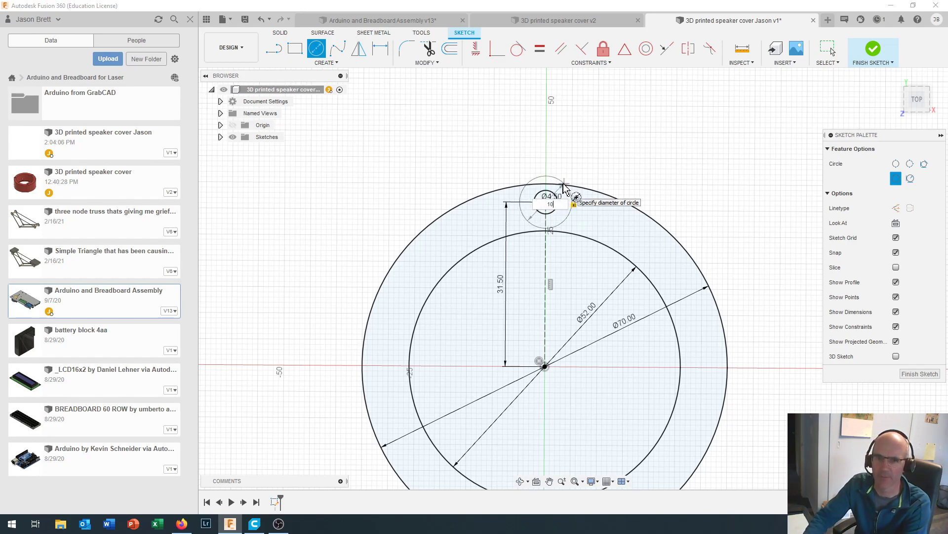
key("Return")
key("Escape")
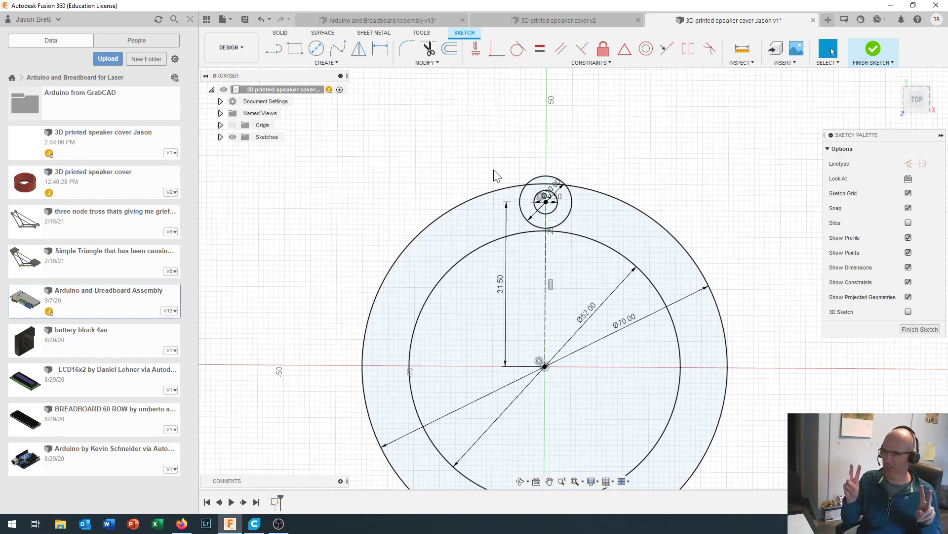
Create a full circular pattern of the 4.5 mm and 10 mm screw-hole circles around the origin with a quantity of 3.
left_click(534, 231)
key("Escape")
left_click(362, 64)
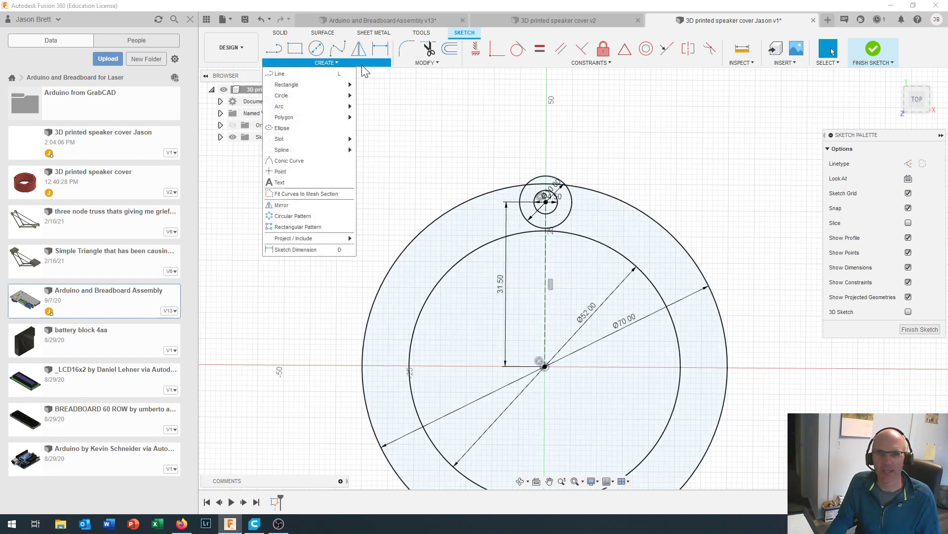
left_click(299, 216)
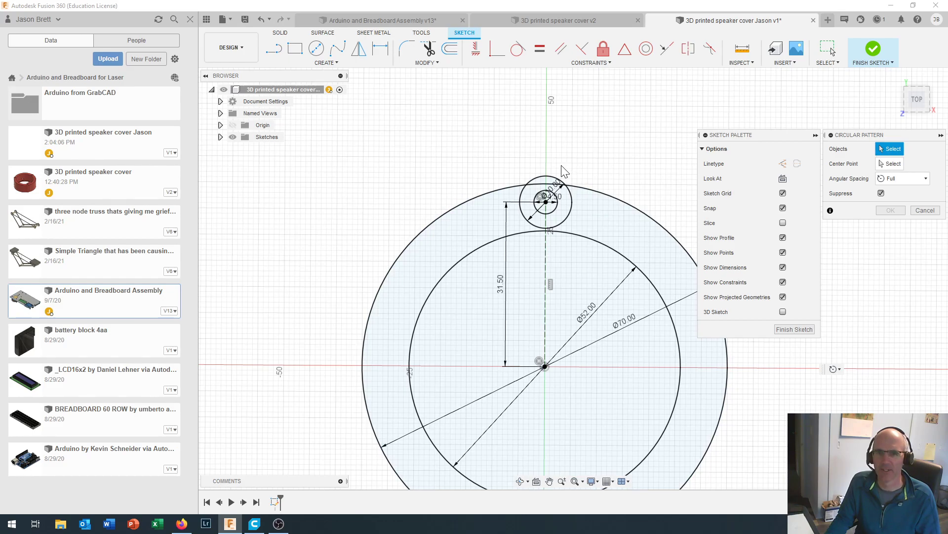
left_click(549, 178)
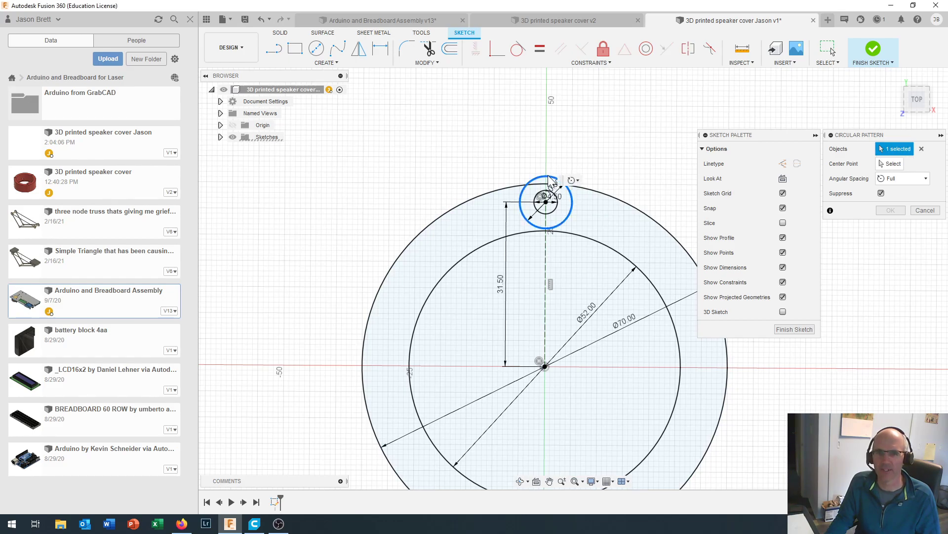
left_click(536, 199)
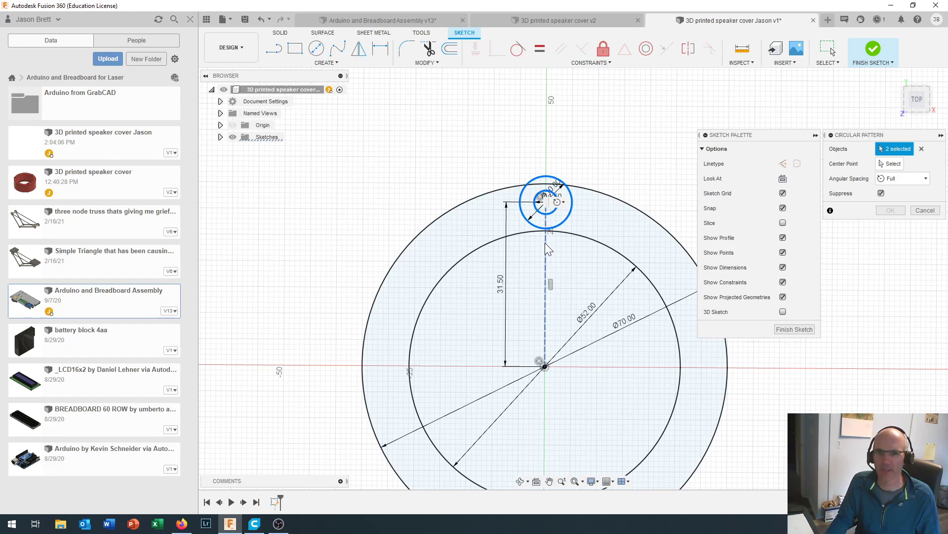
left_click(461, 209)
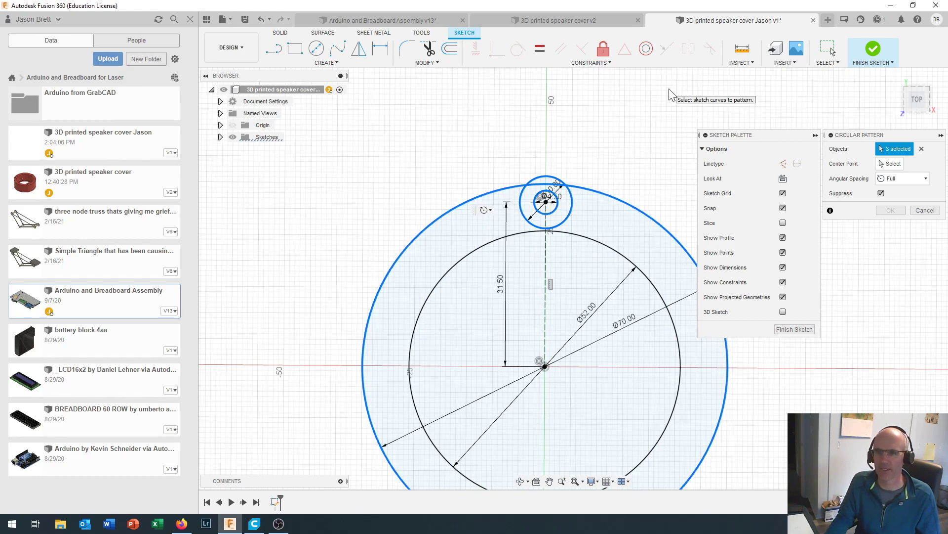
left_click(448, 212)
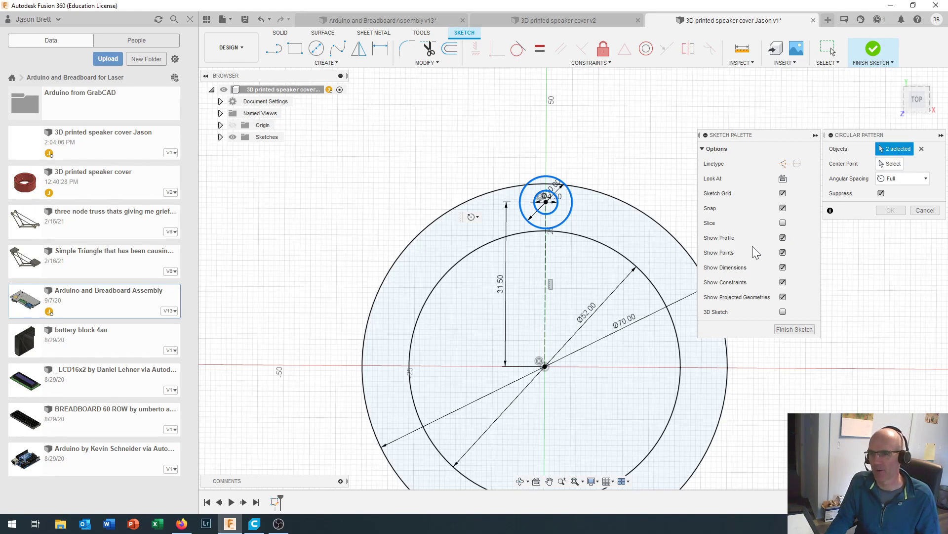
left_click(896, 167)
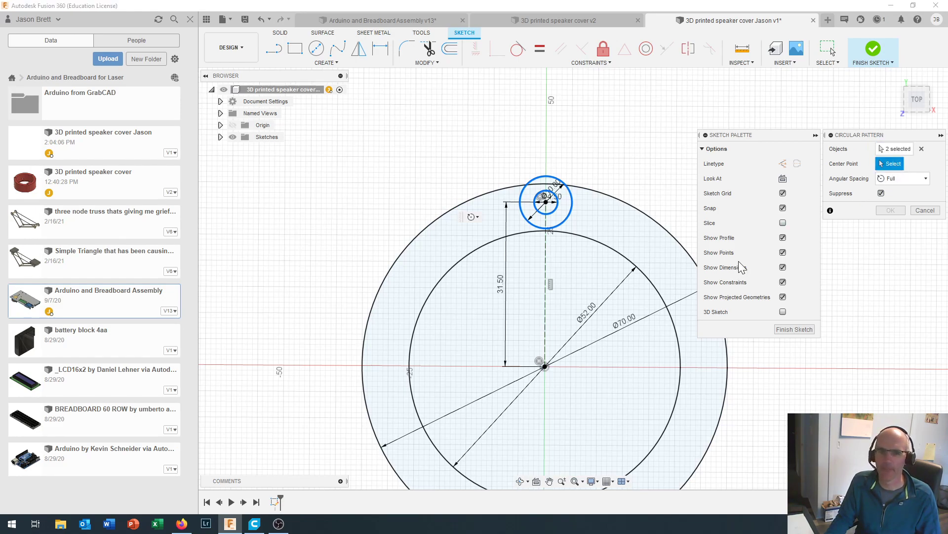
left_click(543, 366)
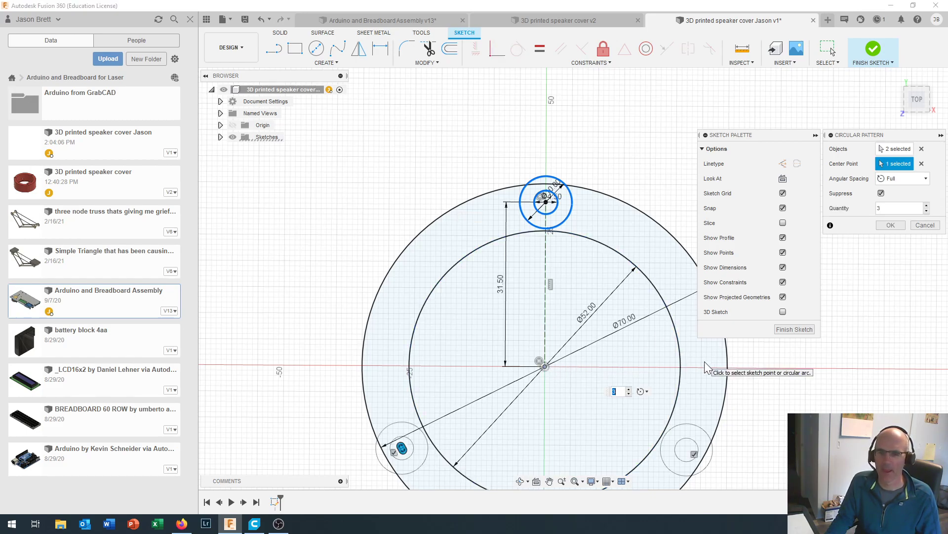
left_click(927, 208)
left_click(928, 208)
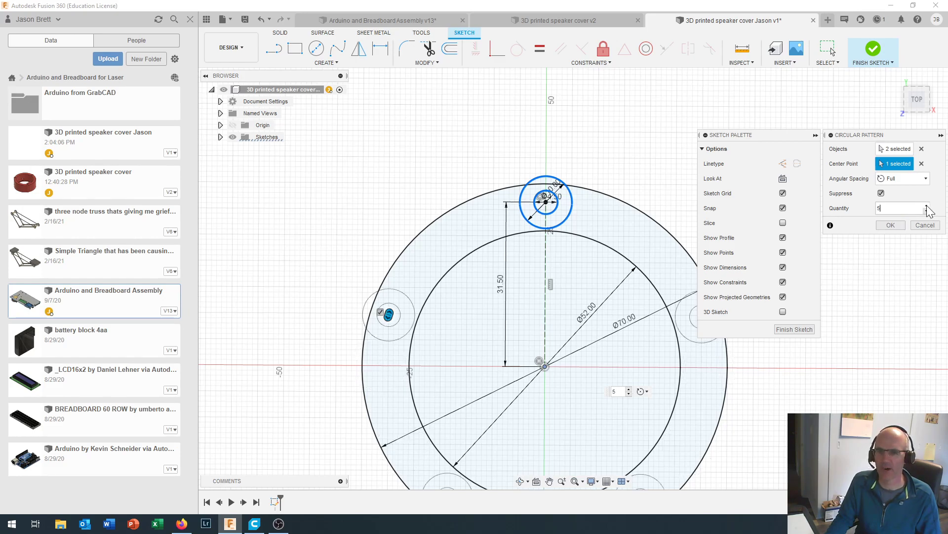
left_click(927, 206)
left_click(927, 211)
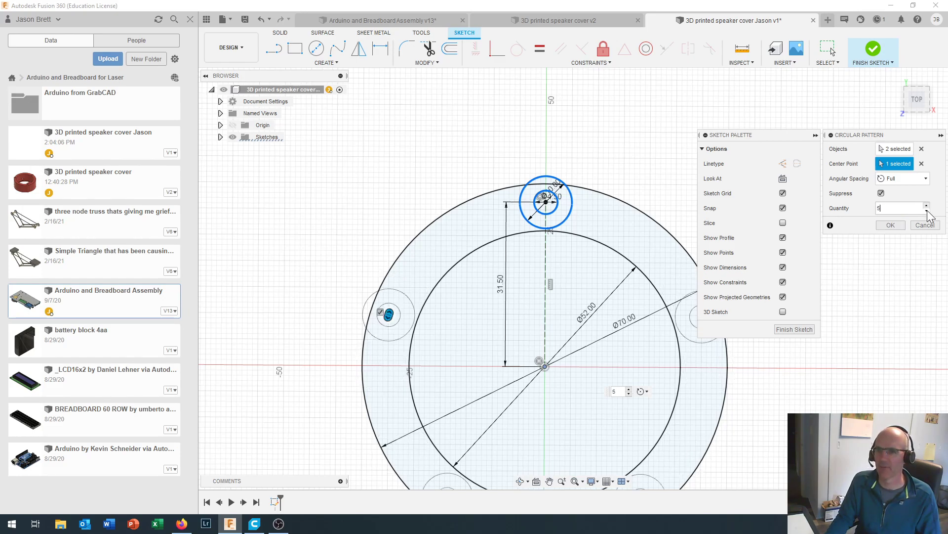
left_click(927, 212)
left_click(927, 212)
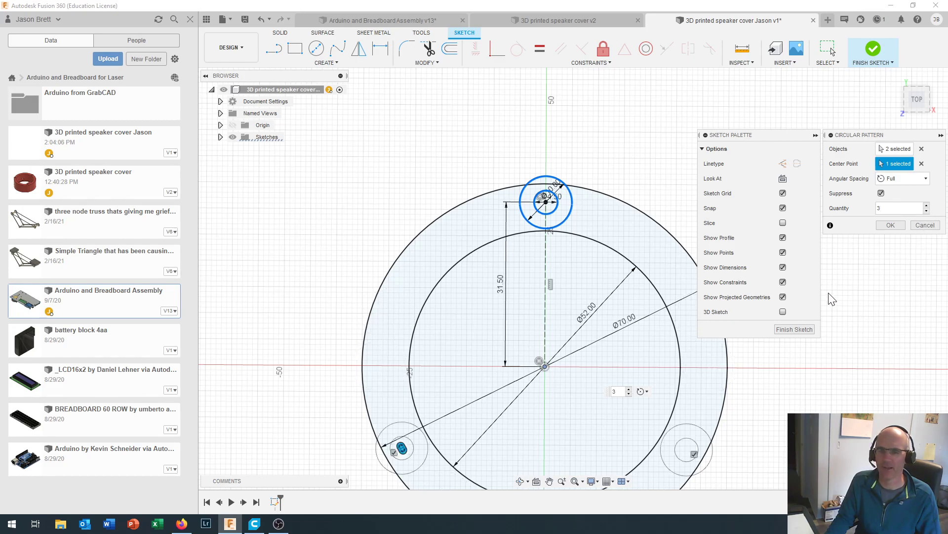
left_click(891, 226)
Offset the vertical construction line 4 mm to its right side in the sketch.
scroll(633, 376, "down", 2)
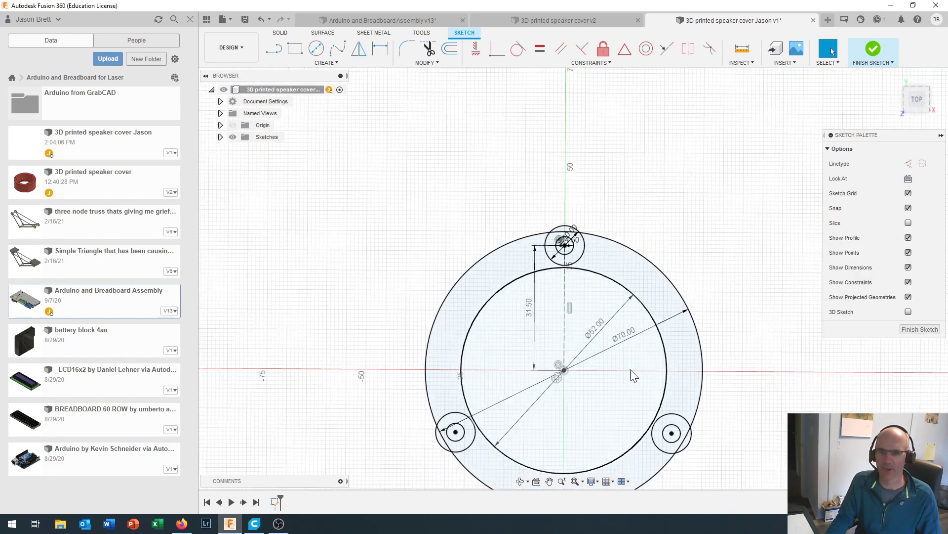
mouse_move(731, 392)
middle_mouse_down()
mouse_move(668, 332)
mouse_move(699, 286)
mouse_move(701, 296)
middle_mouse_up()
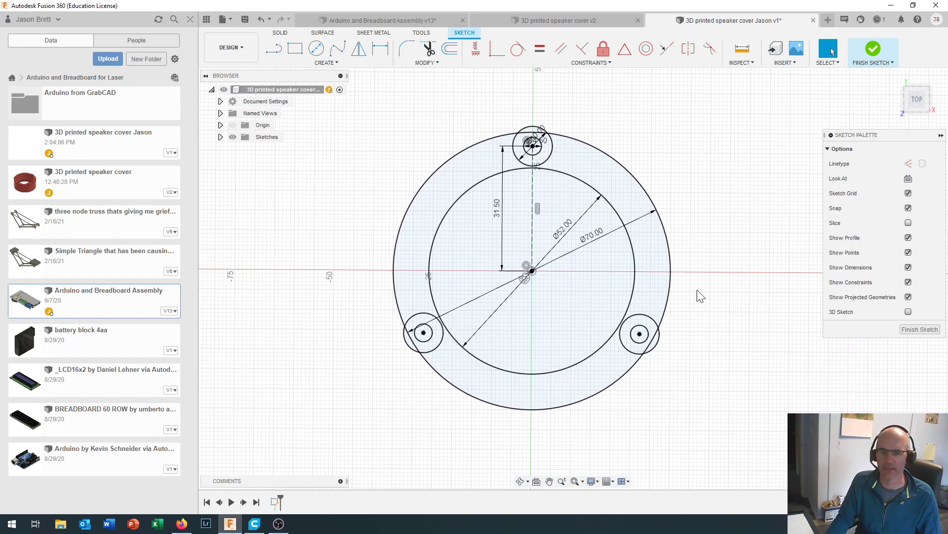
scroll(701, 295, "up", 2)
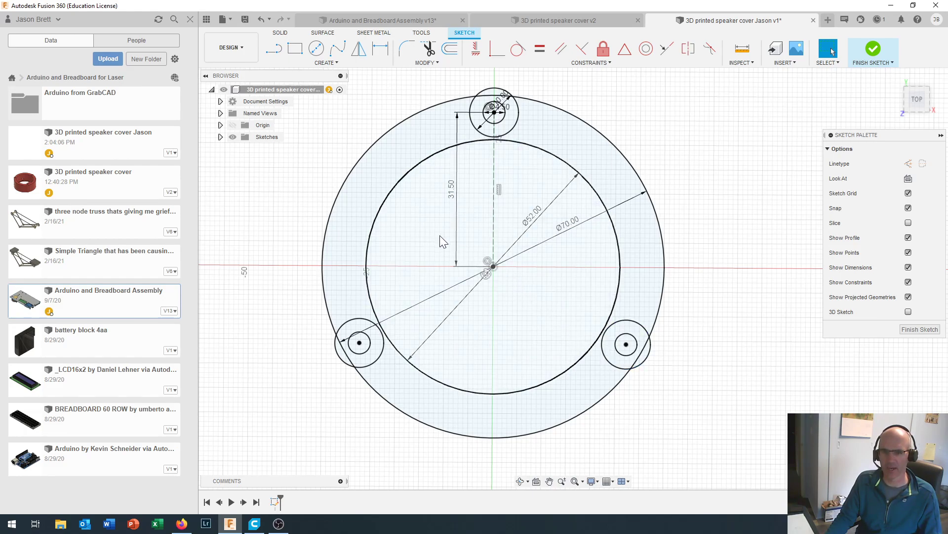
scroll(501, 237, "down", 2)
scroll(501, 238, "up", 3)
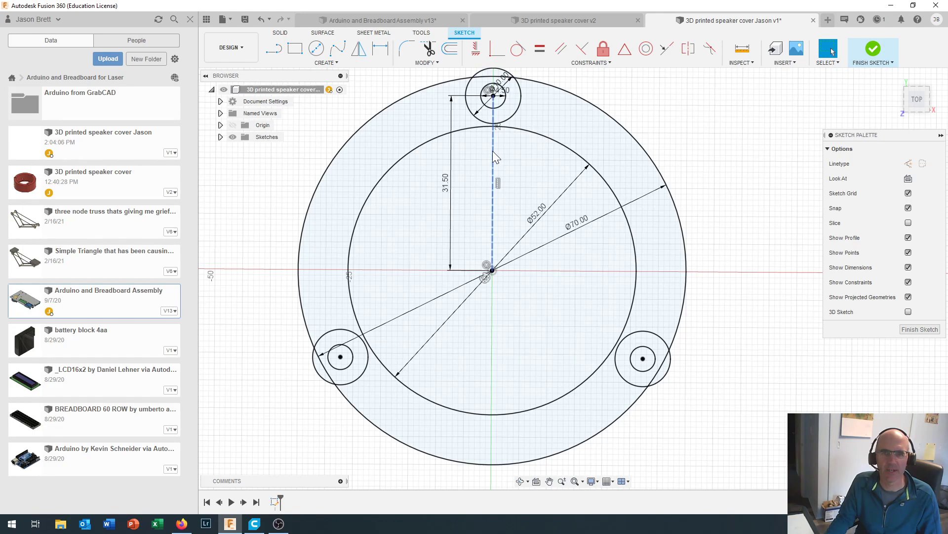
scroll(491, 153, "up", 2)
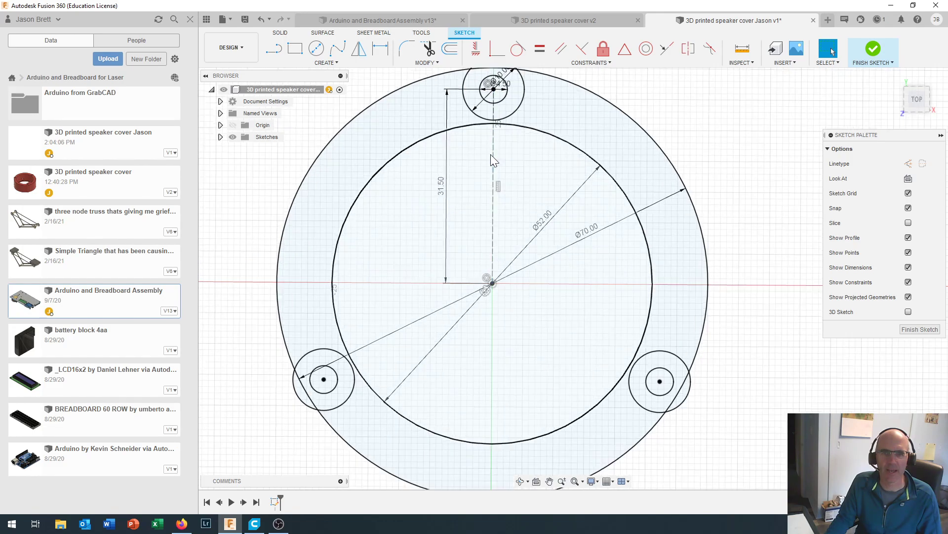
left_click(417, 64)
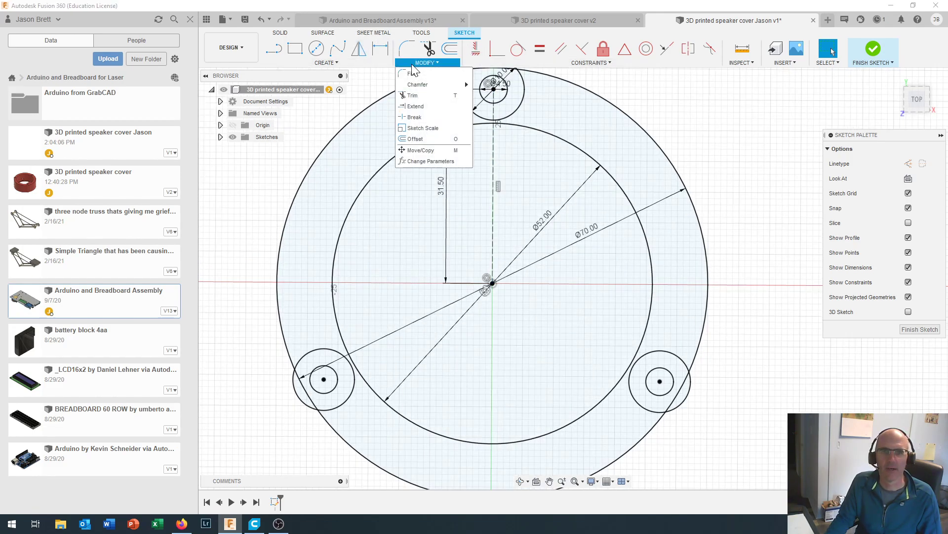
left_click(415, 139)
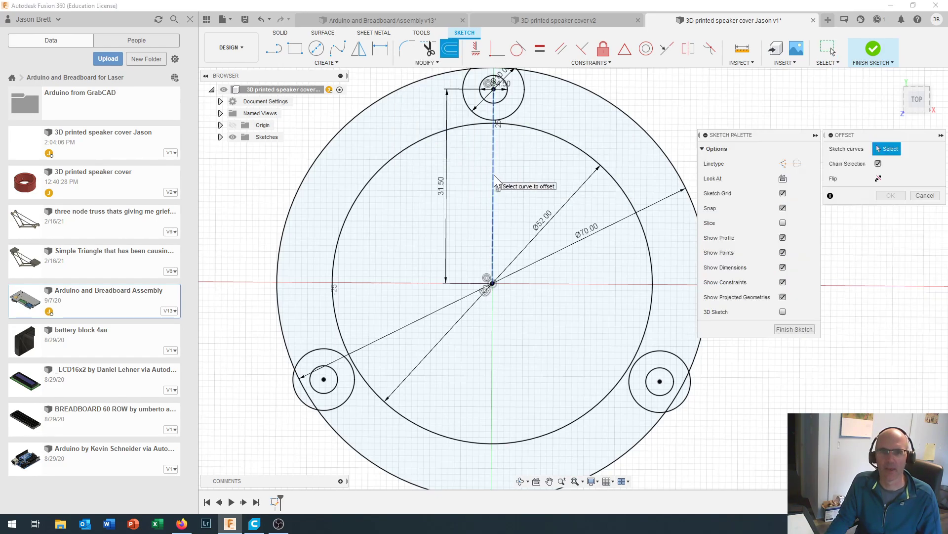
left_click(494, 175)
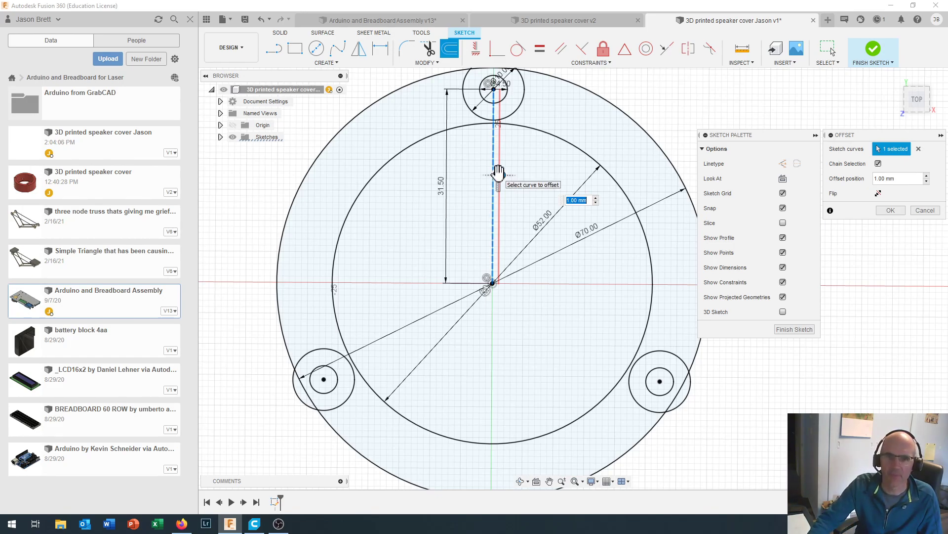
type("4")
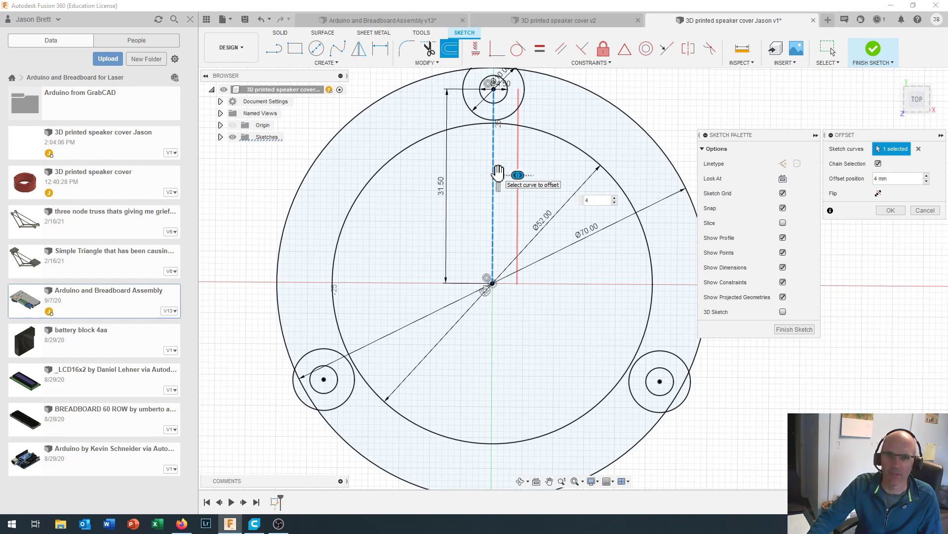
key("Return")
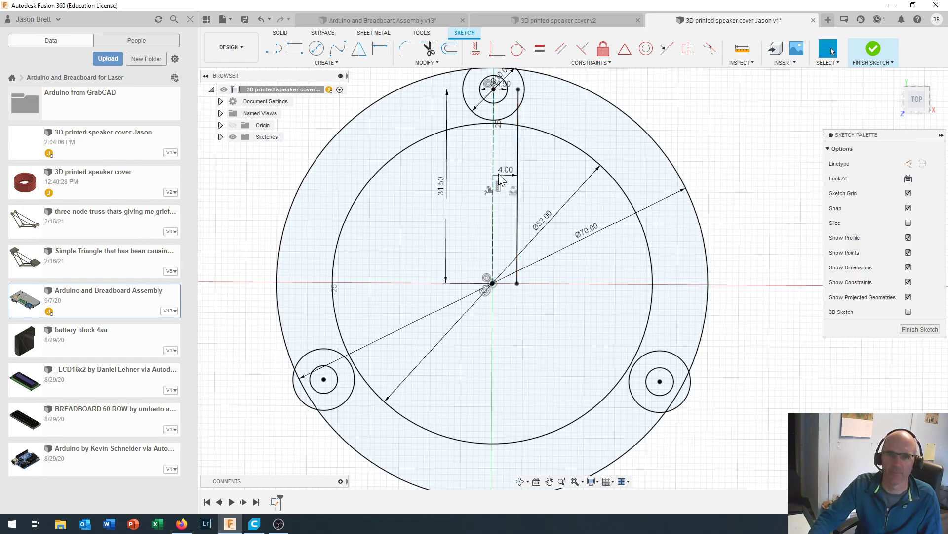
Offset the vertical construction line by -4 mm to create a parallel line on its left side.
left_click(427, 62)
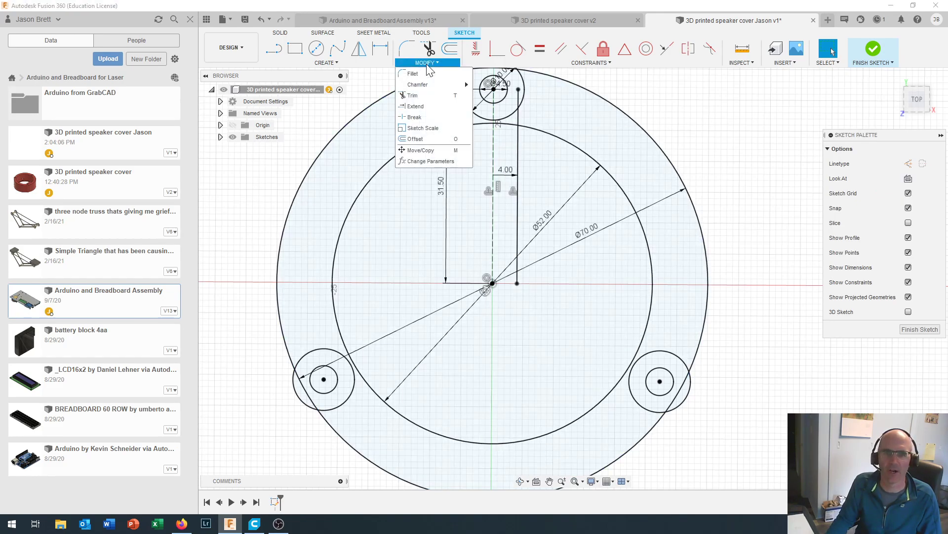
left_click(425, 138)
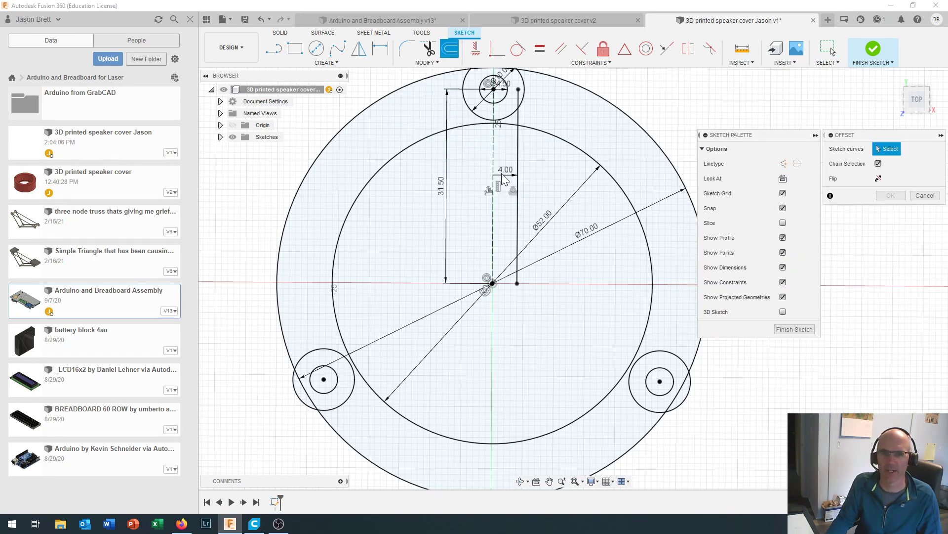
left_click(493, 155)
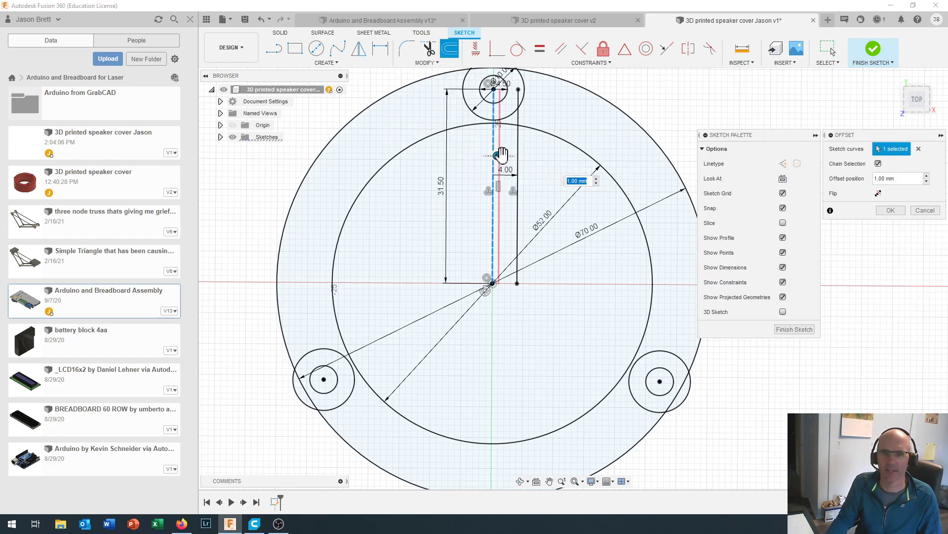
left_click_drag(493, 156, 479, 156)
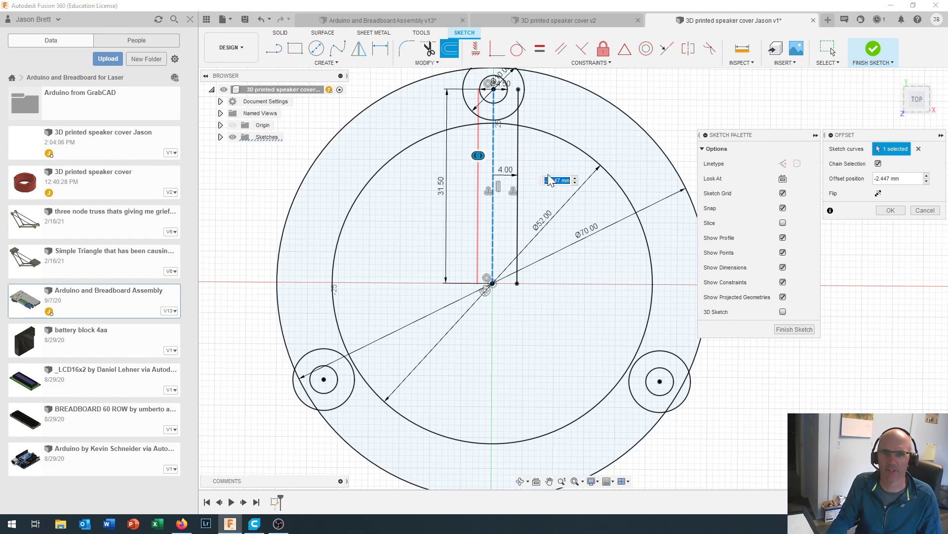
left_click_drag(563, 180, 544, 180)
type("-4")
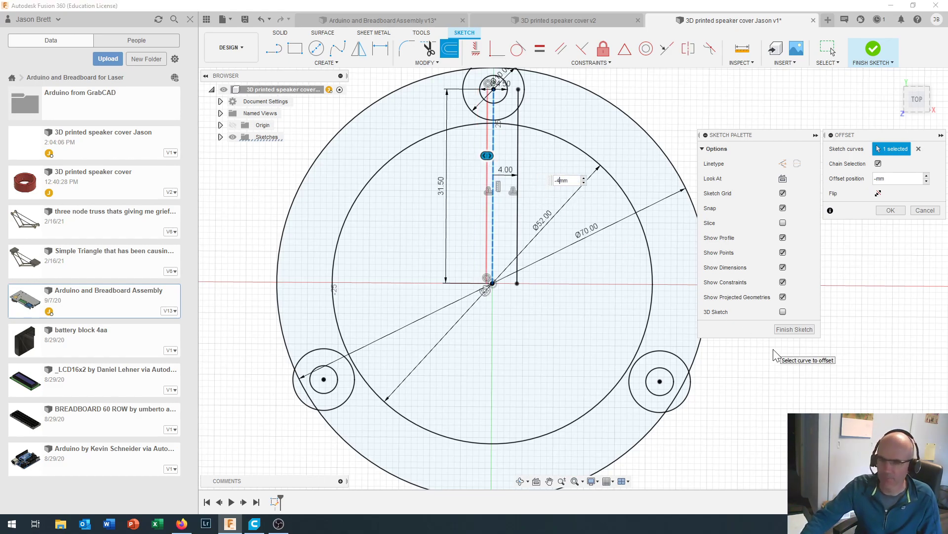
key("Return")
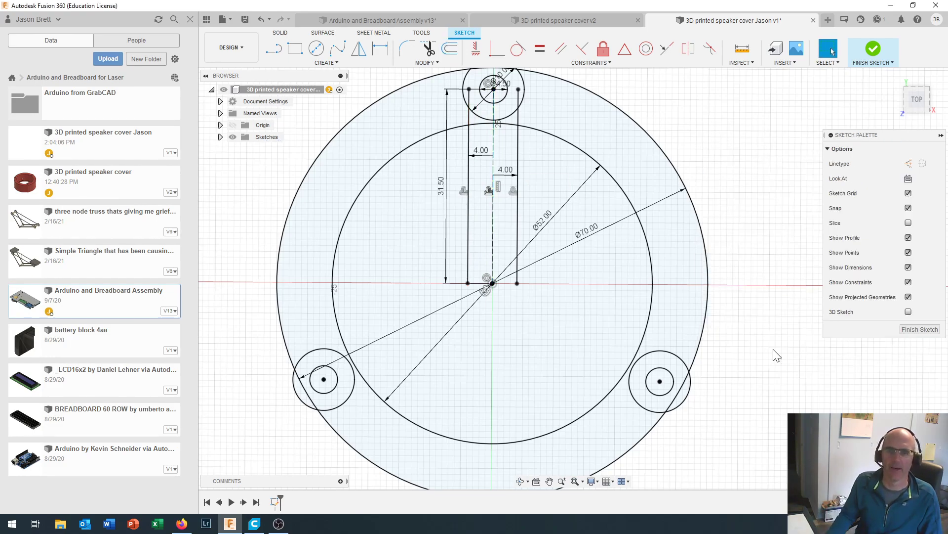
Trim the upper ends of both offset lines back to the 52 mm circle.
scroll(524, 126, "down", 3)
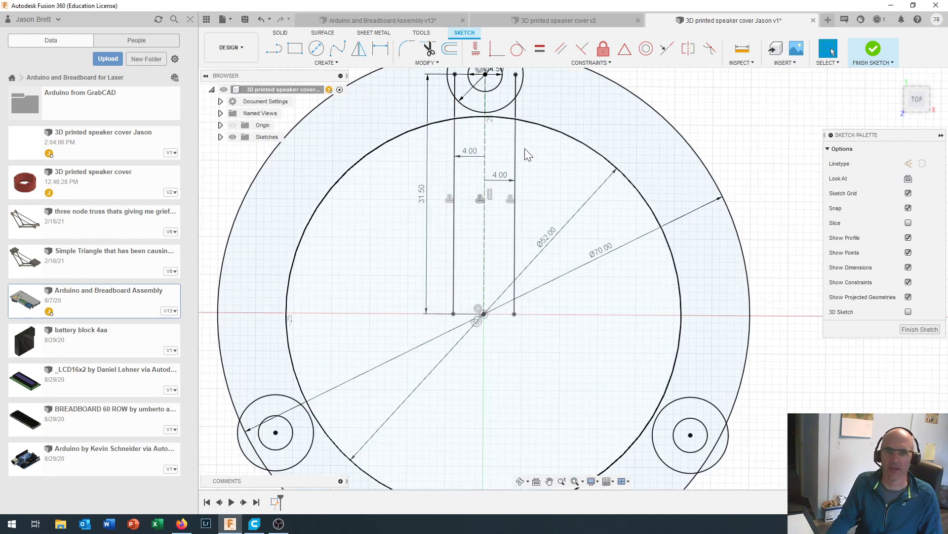
scroll(574, 96, "up", 3)
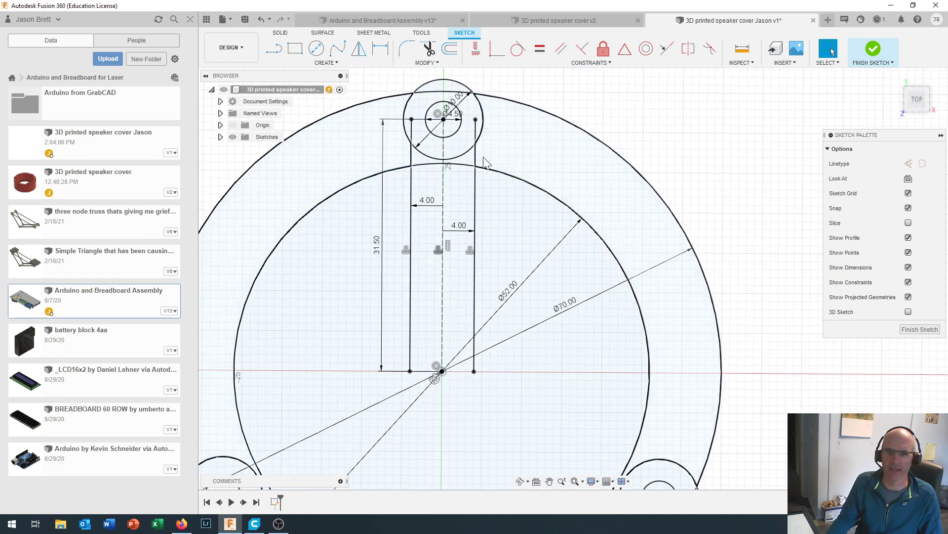
scroll(444, 247, "down", 2)
scroll(440, 163, "up", 1)
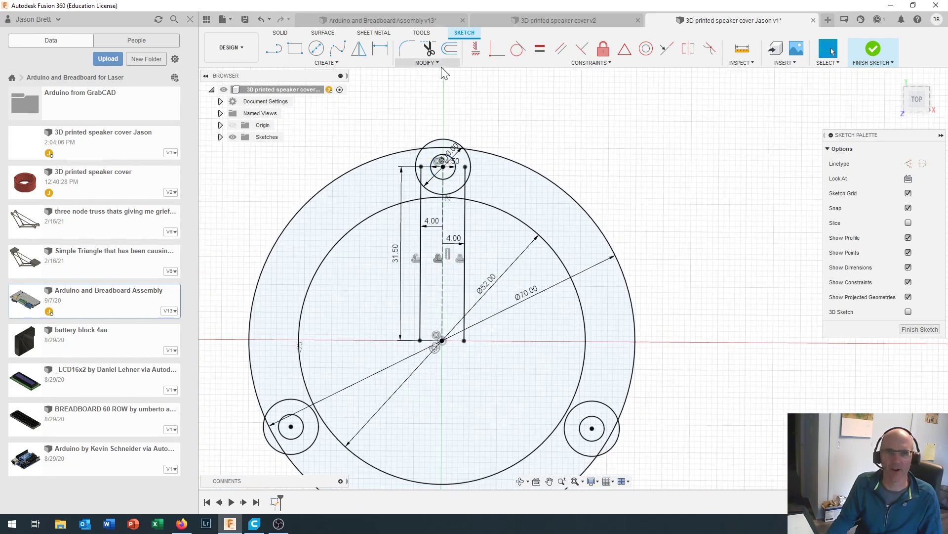
left_click(428, 63)
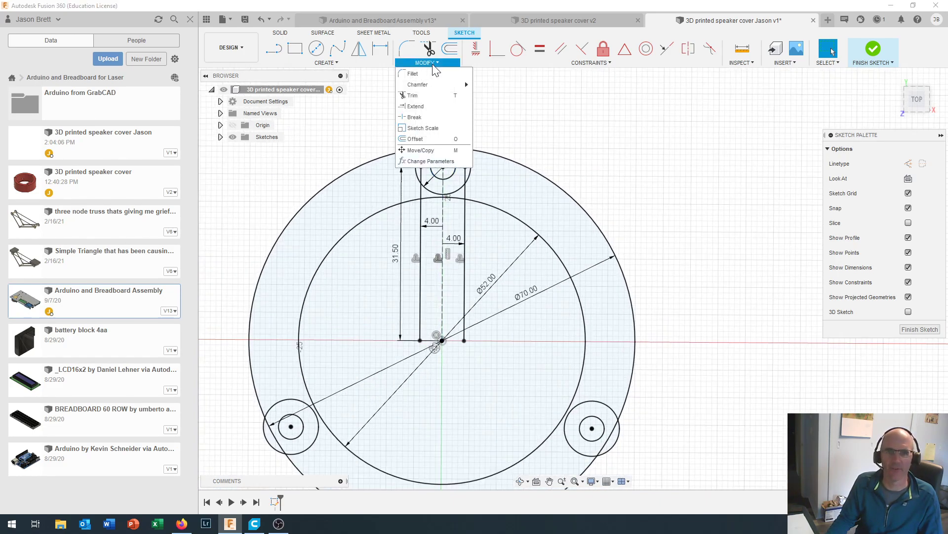
left_click(418, 95)
scroll(419, 171, "up", 3)
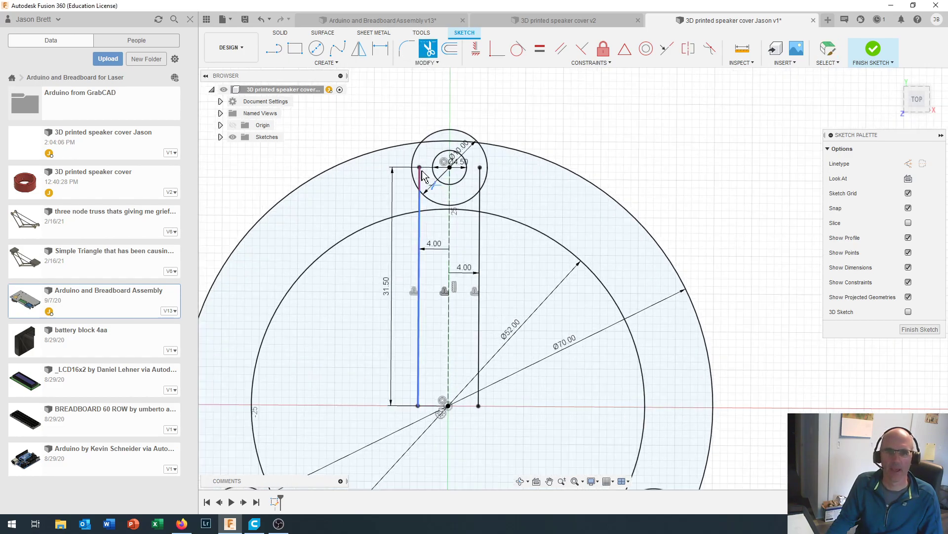
left_click(419, 180)
left_click(420, 205)
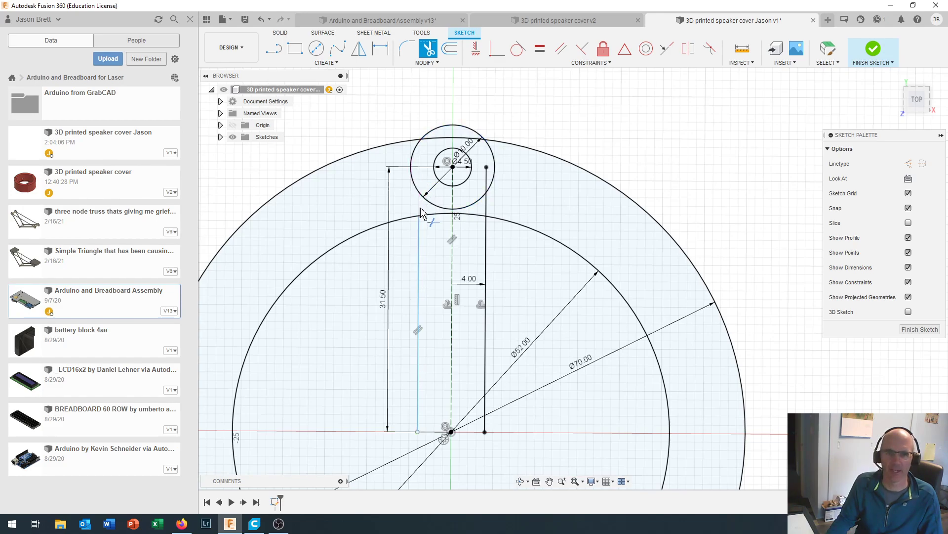
left_click(488, 184)
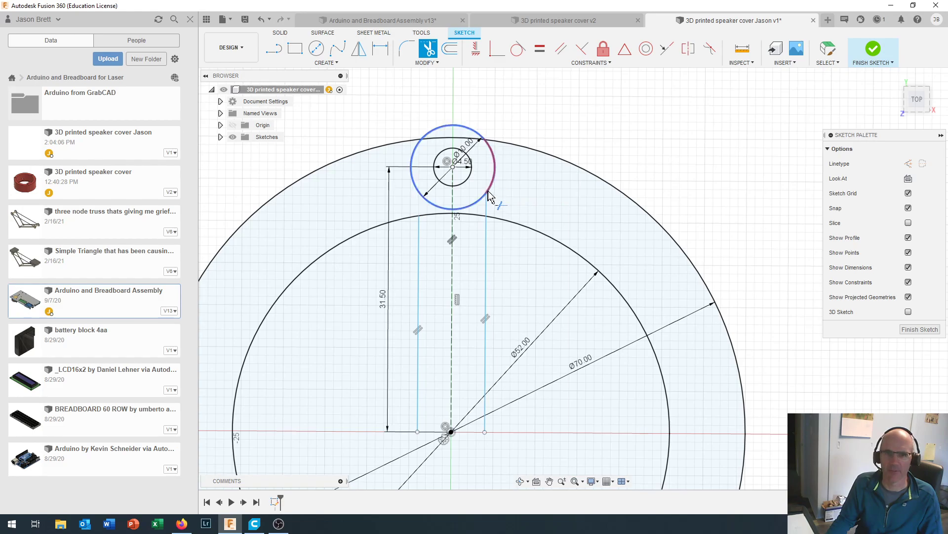
left_click(488, 205)
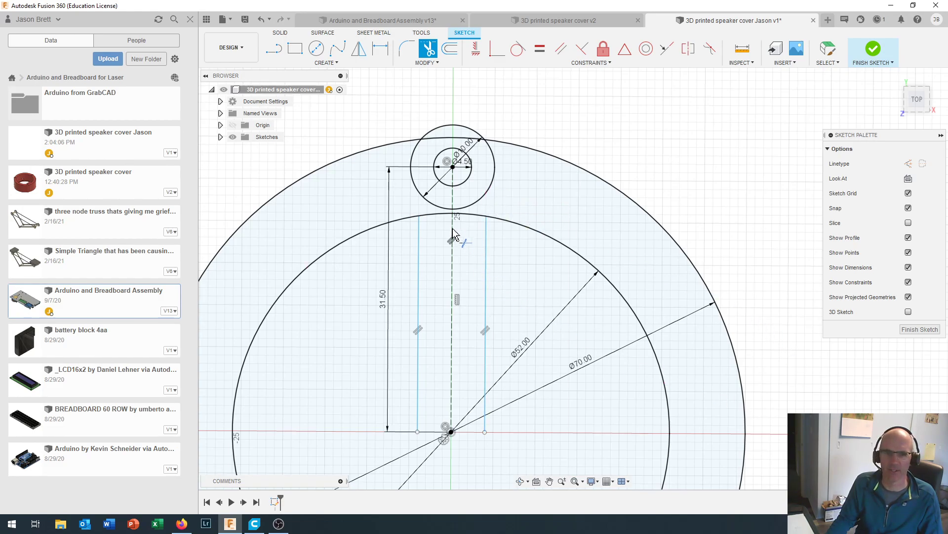
Trim away the top segment of the 52 mm circle between the two vertical offset lines.
scroll(425, 208, "up", 3)
scroll(440, 217, "down", 3)
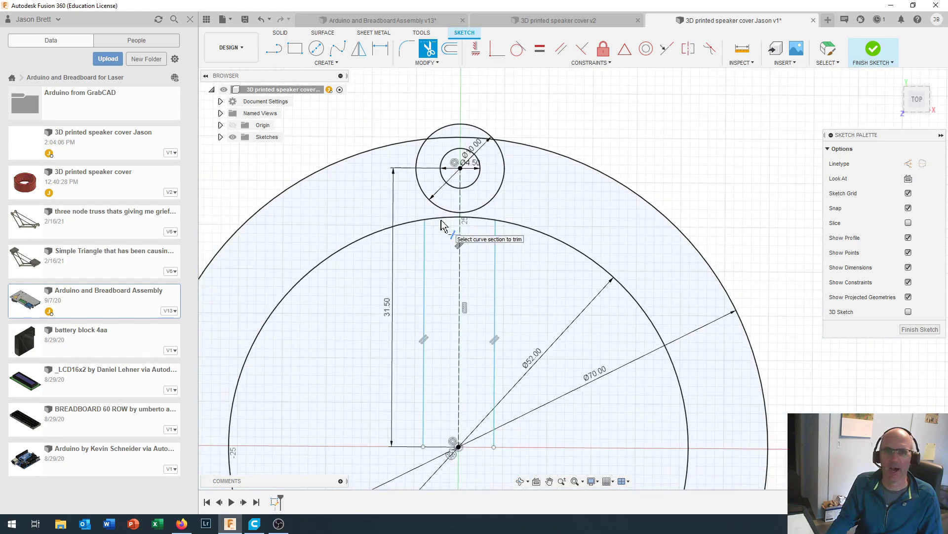
scroll(443, 225, "up", 1)
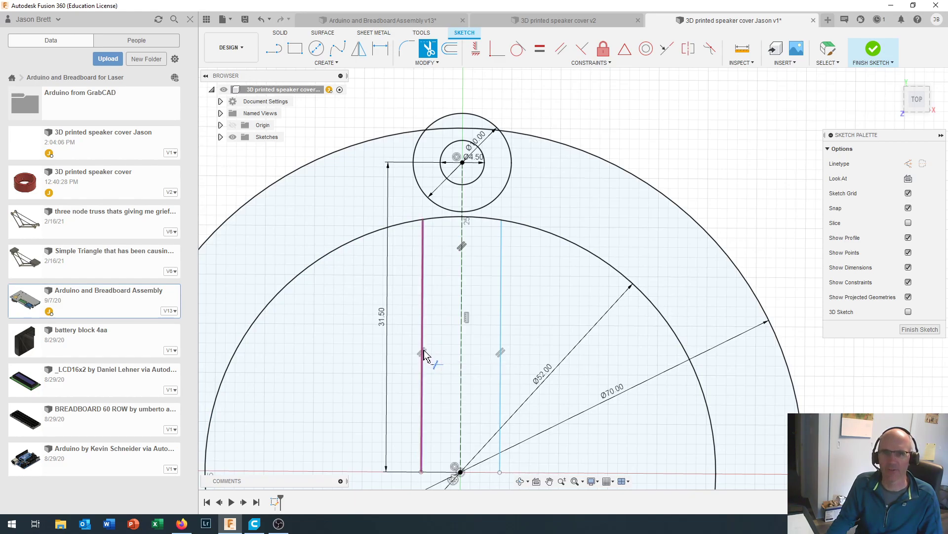
left_click(563, 48)
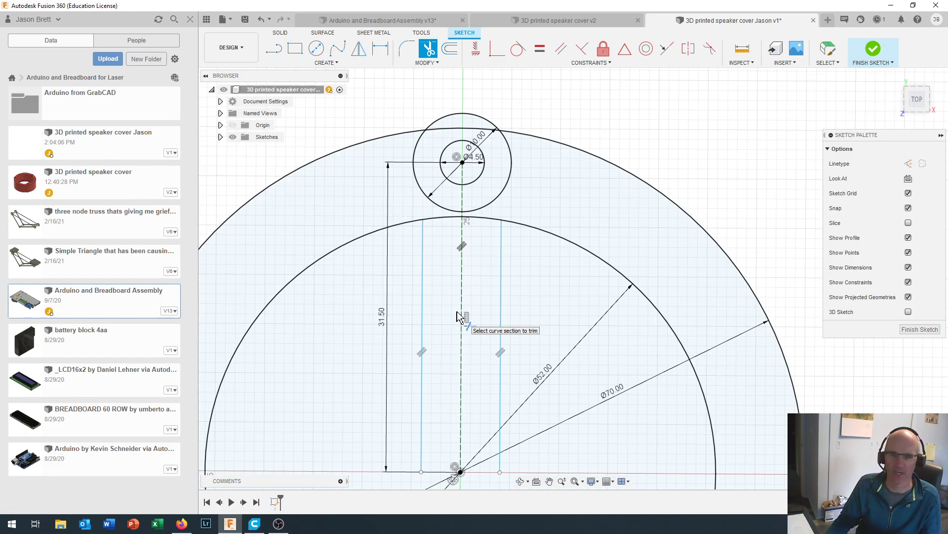
left_click(448, 222)
left_click(493, 222)
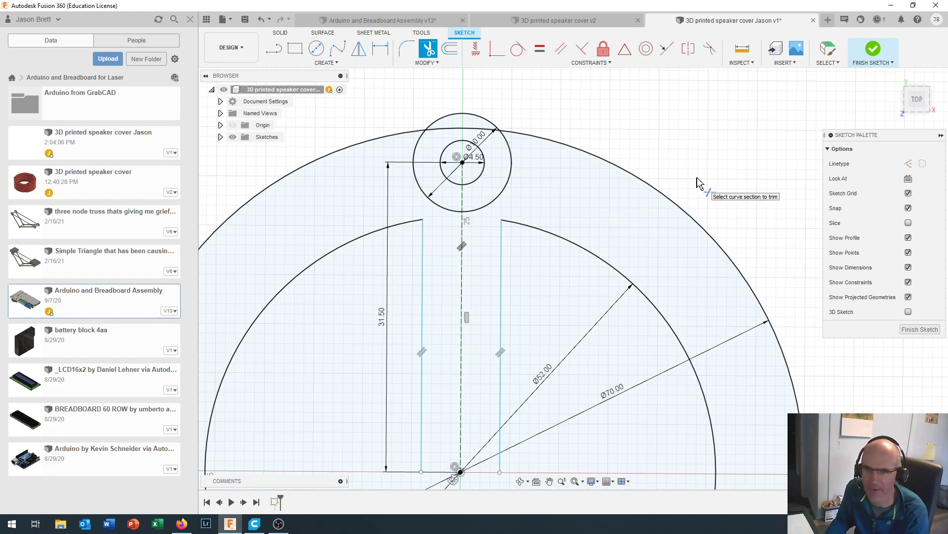
key("Escape")
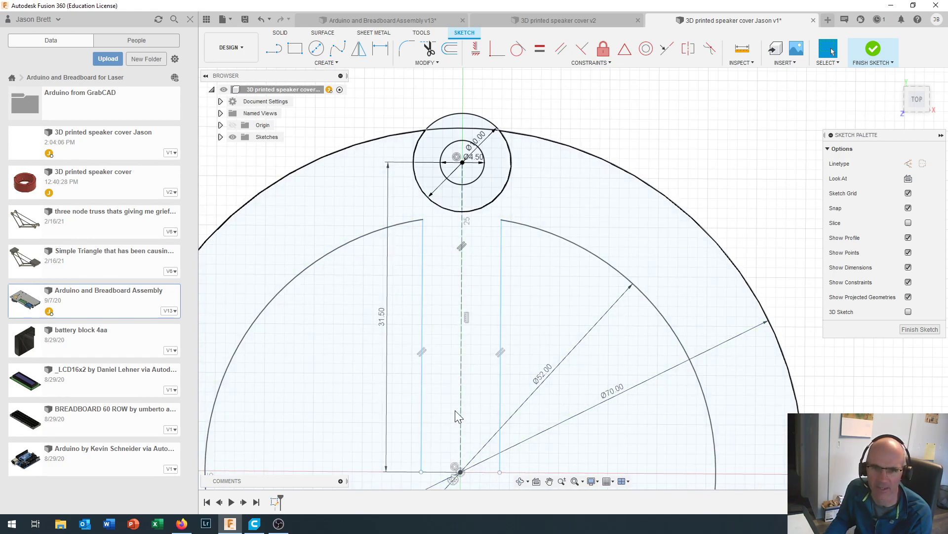
Fillet the corner between the left offset line and the 52 mm arc with a 3 mm radius.
scroll(455, 410, "down", 3)
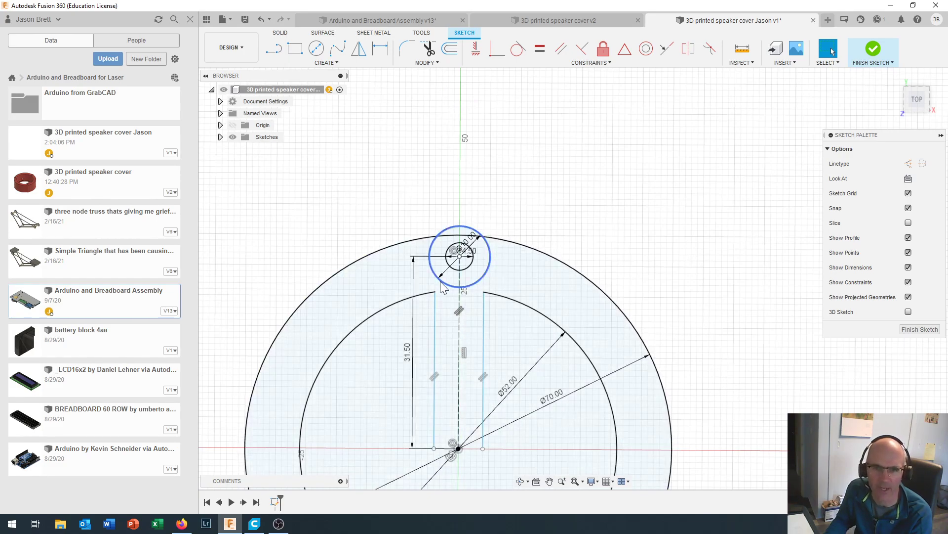
scroll(441, 300, "up", 3)
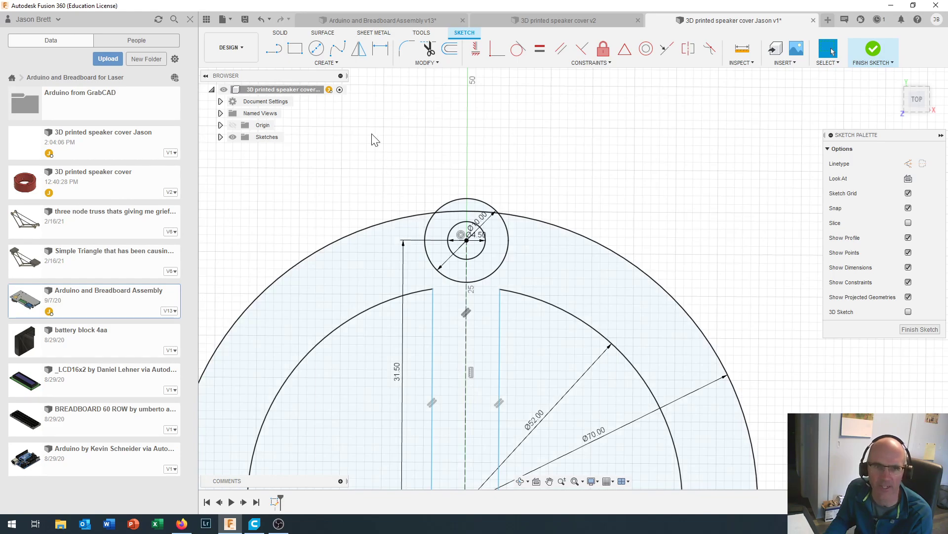
left_click(339, 65)
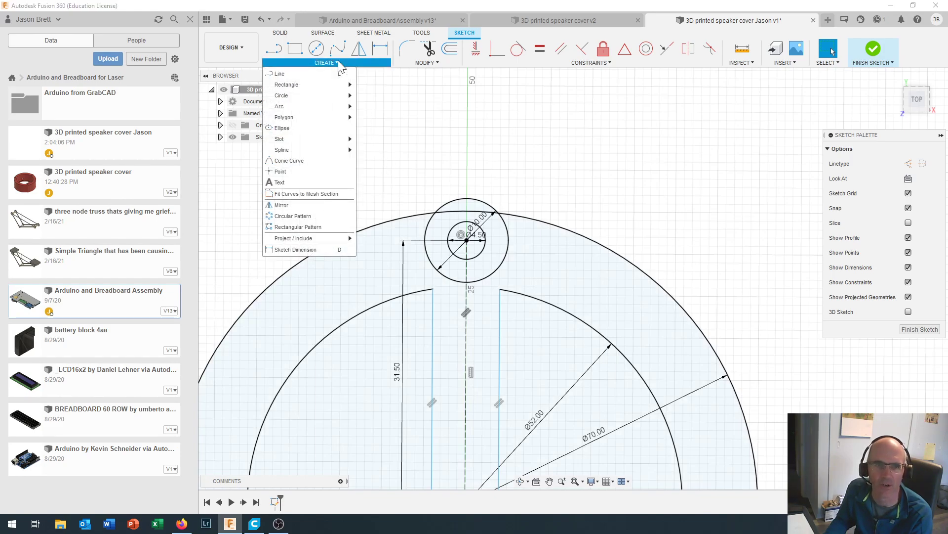
left_click(425, 62)
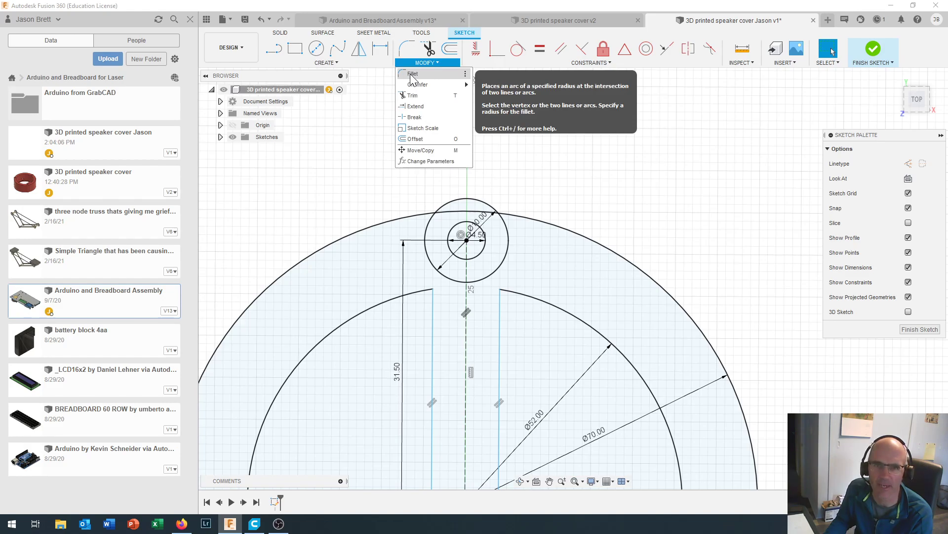
left_click(412, 74)
left_click(429, 298)
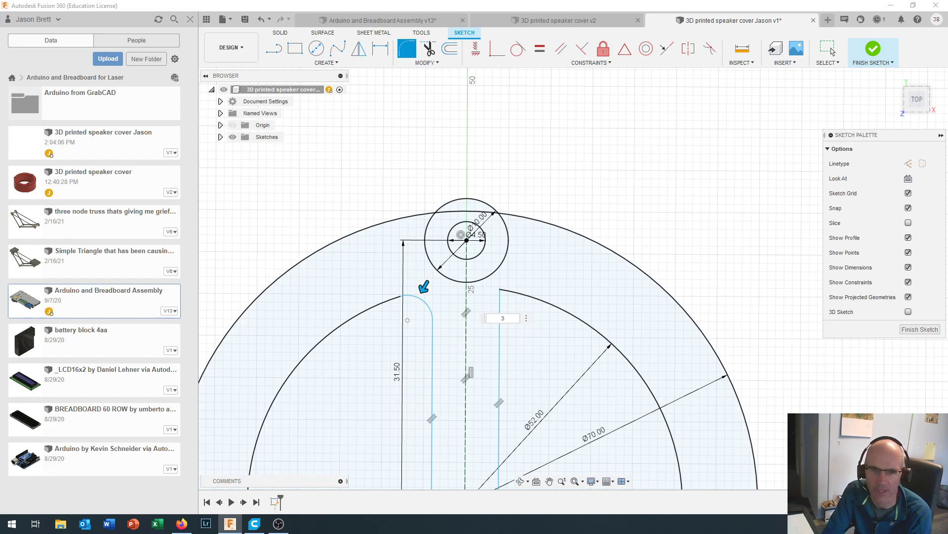
left_click(832, 50)
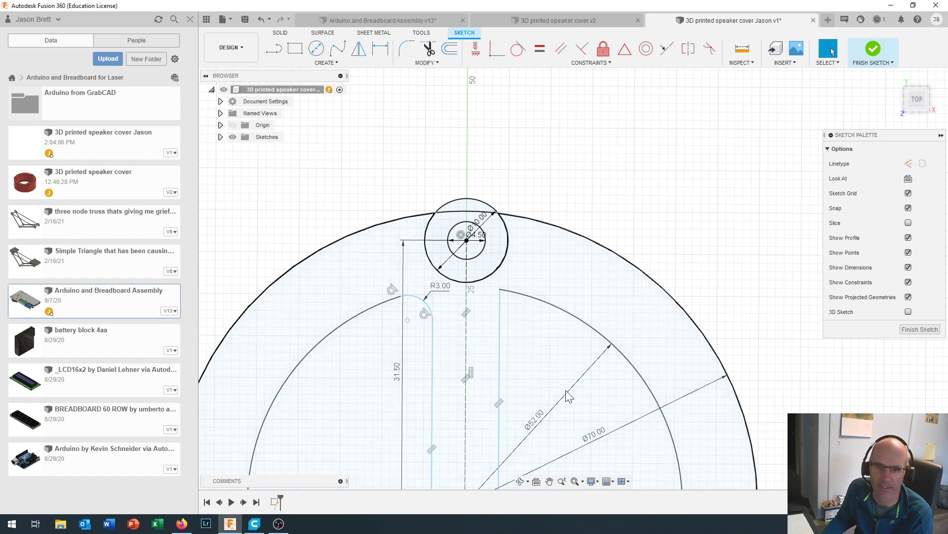
Fillet the corner between the right offset line and the 52 mm arc with a 3 mm radius.
left_click(526, 297)
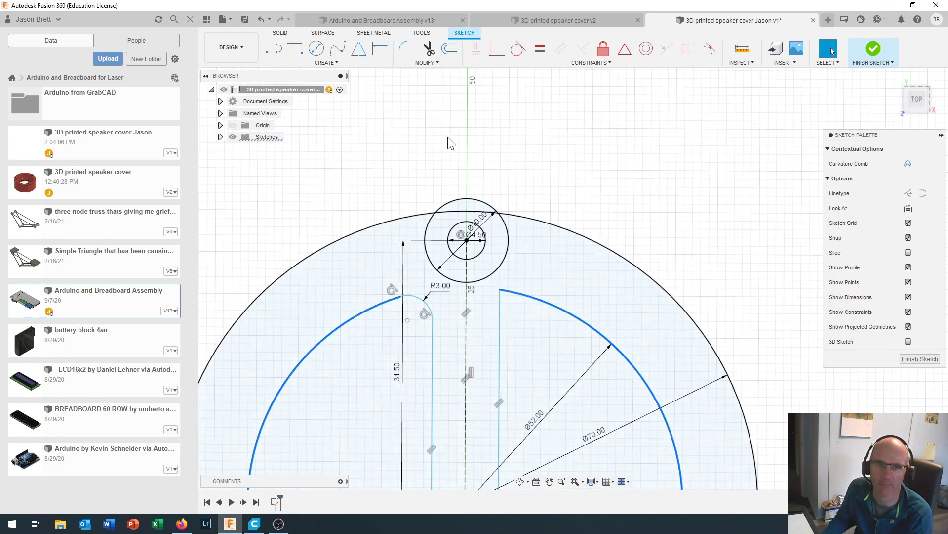
left_click(436, 63)
left_click(426, 75)
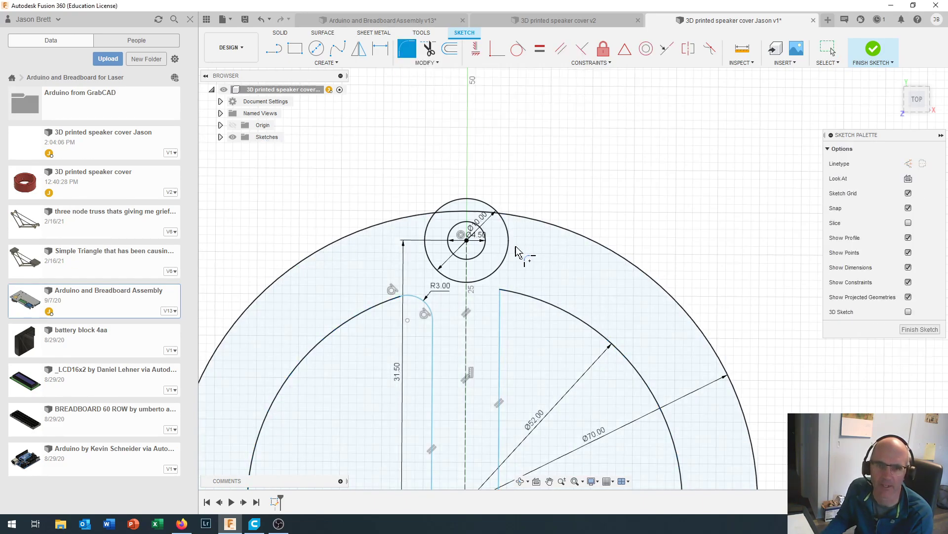
left_click(509, 310)
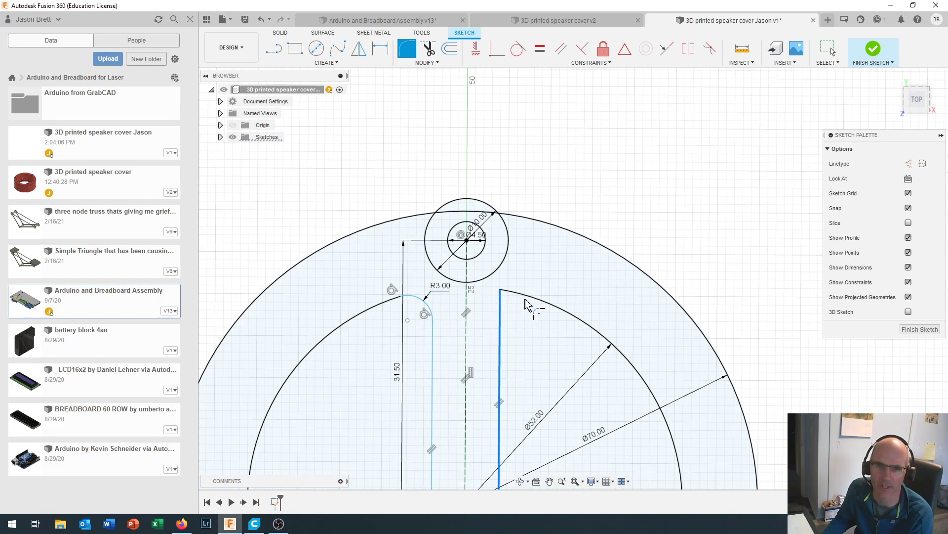
left_click(533, 304)
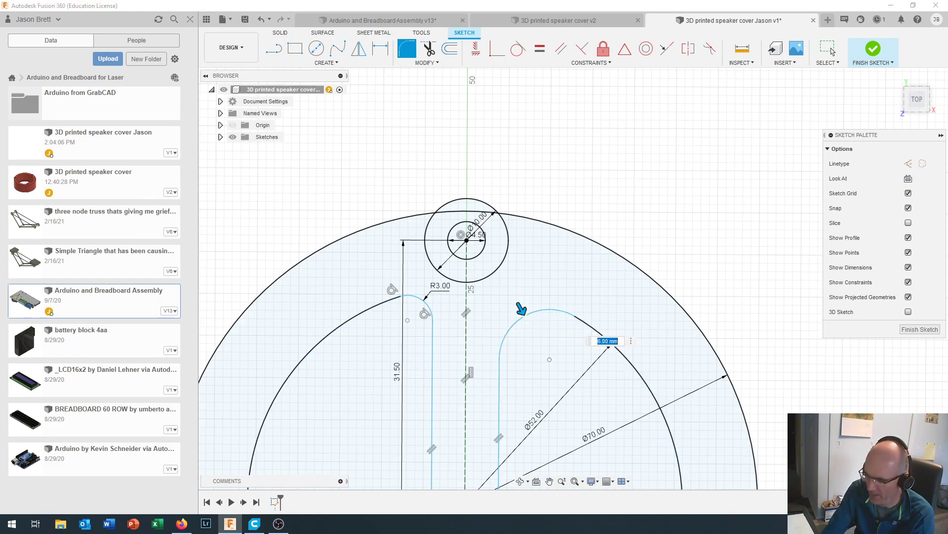
type("3")
key("Return")
left_click(833, 51)
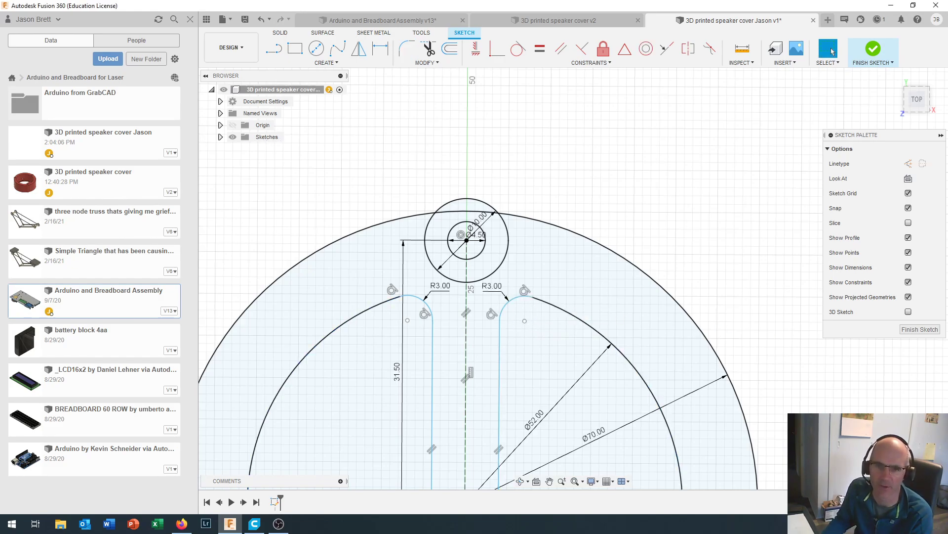
Create a full circular pattern of the two offset lines and their 3 mm fillets around the origin with a quantity of 3.
scroll(568, 407, "down", 4)
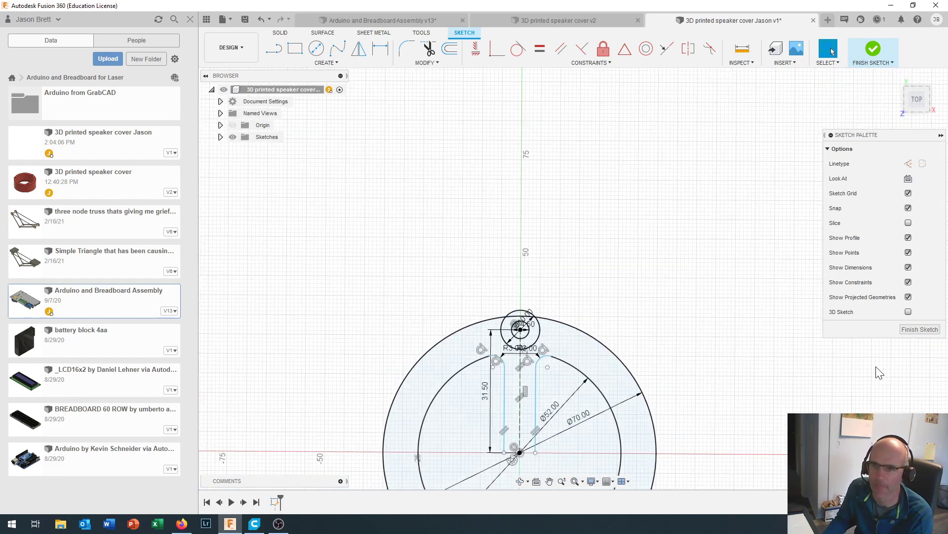
scroll(687, 392, "up", 1)
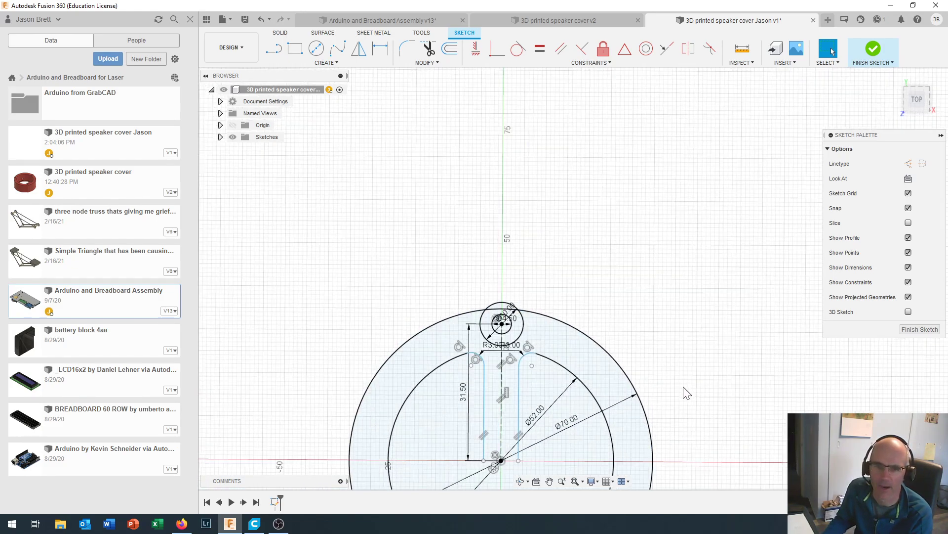
mouse_move(662, 369)
middle_mouse_down()
mouse_move(704, 250)
mouse_move(733, 232)
mouse_move(701, 193)
middle_mouse_up()
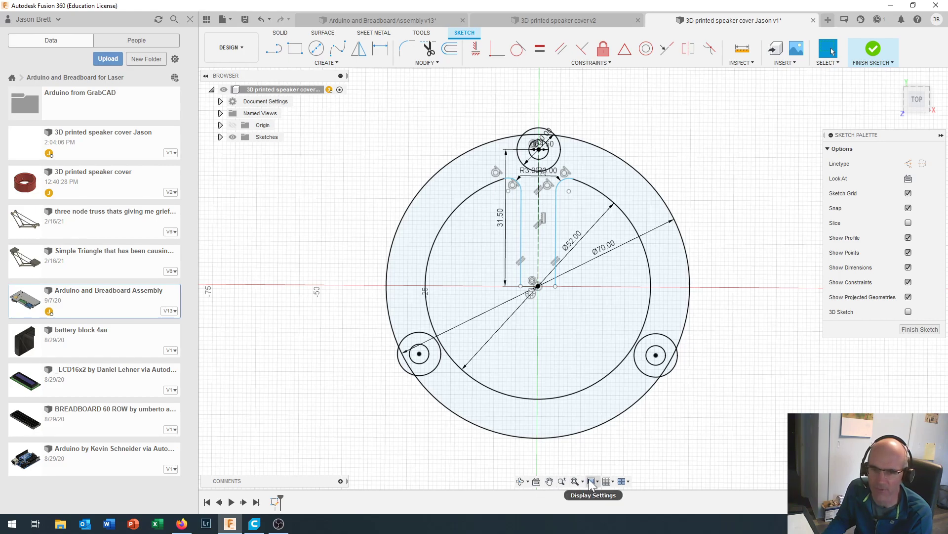
scroll(557, 211, "up", 3)
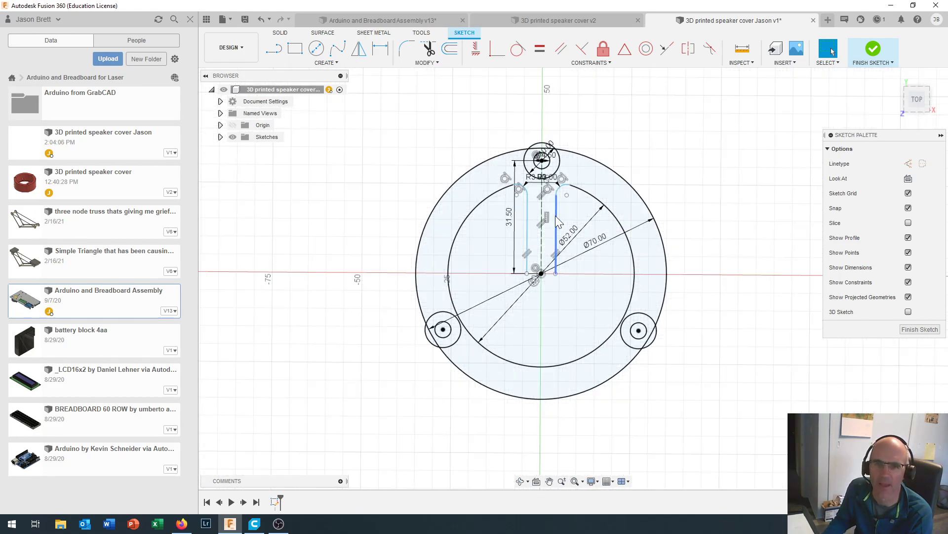
scroll(556, 218, "up", 1)
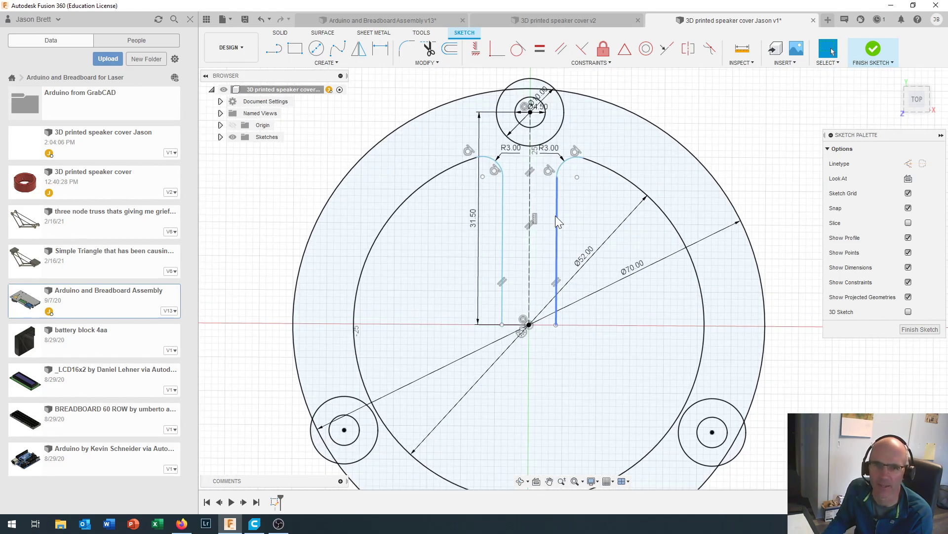
left_click(426, 64)
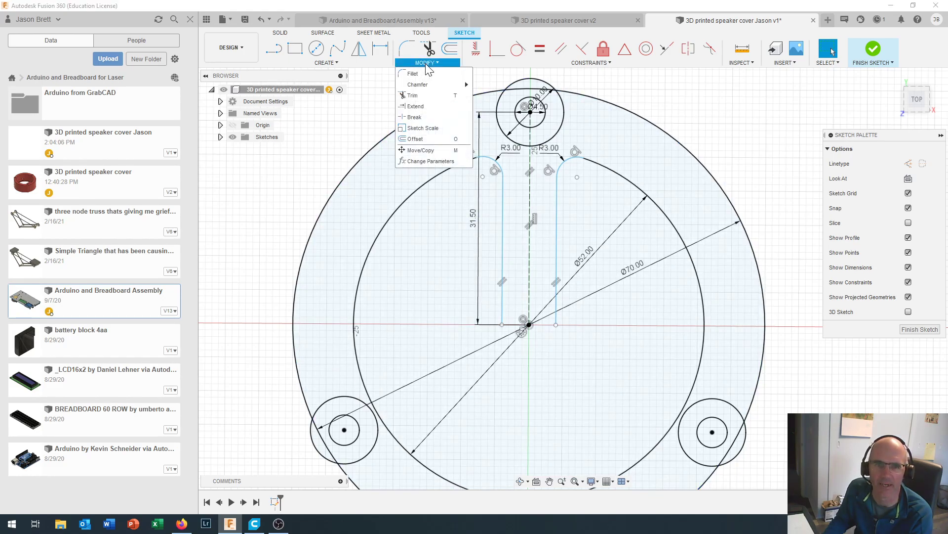
left_click(357, 64)
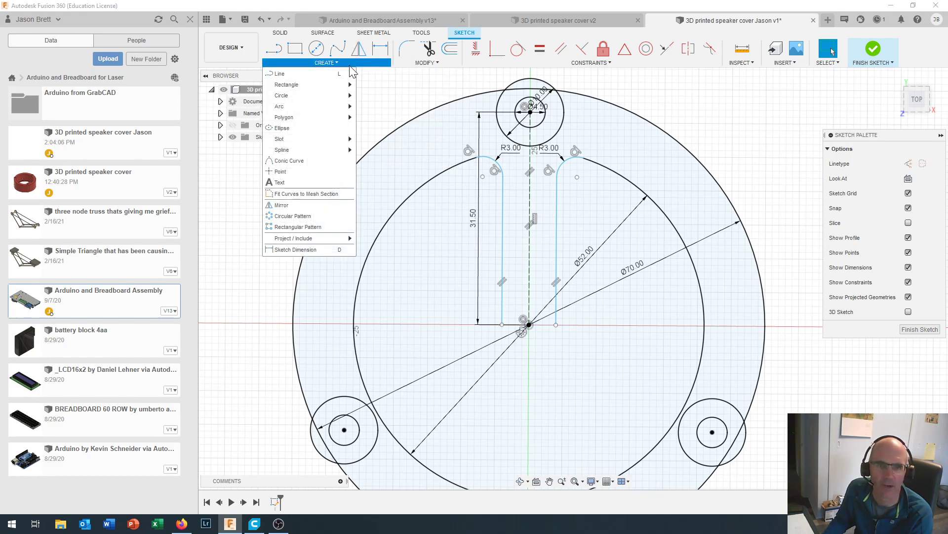
left_click(308, 215)
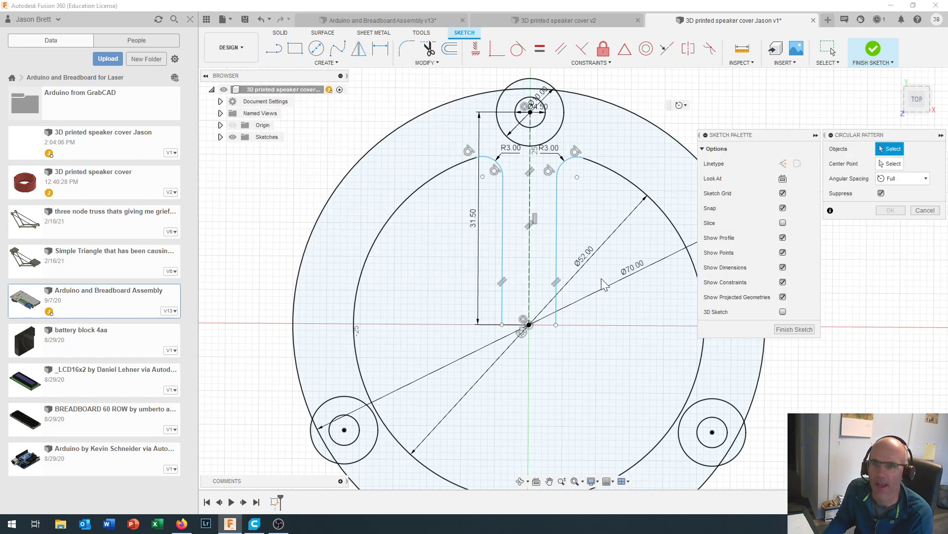
left_click(492, 160)
left_click(503, 211)
left_click(556, 209)
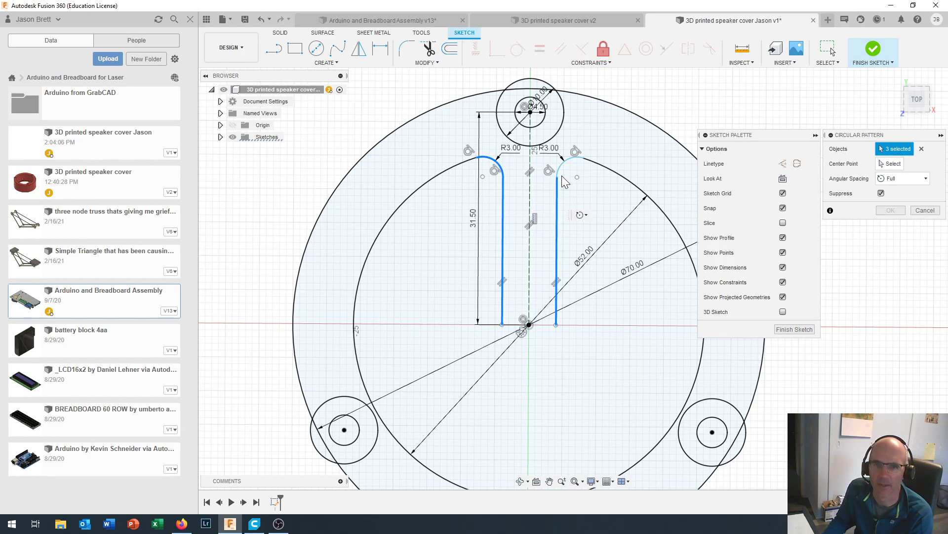
left_click(561, 168)
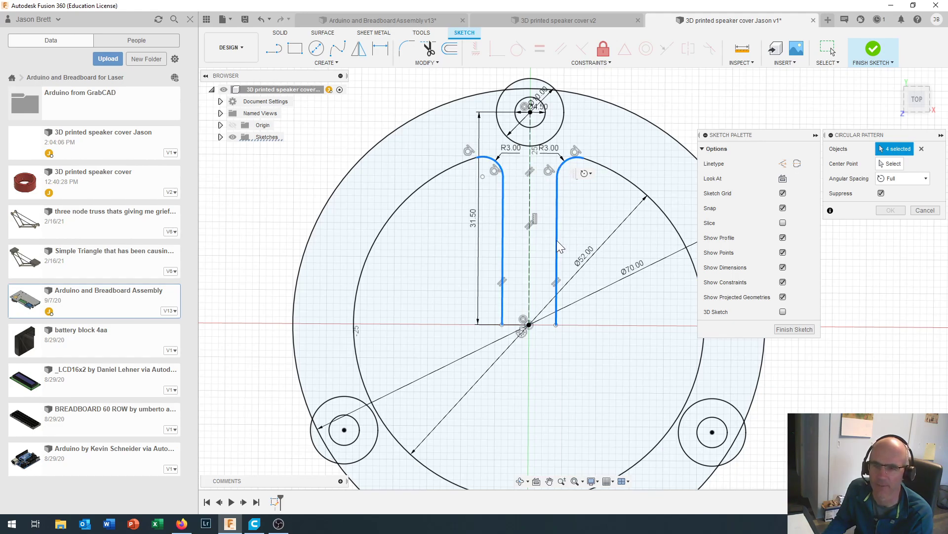
left_click(897, 167)
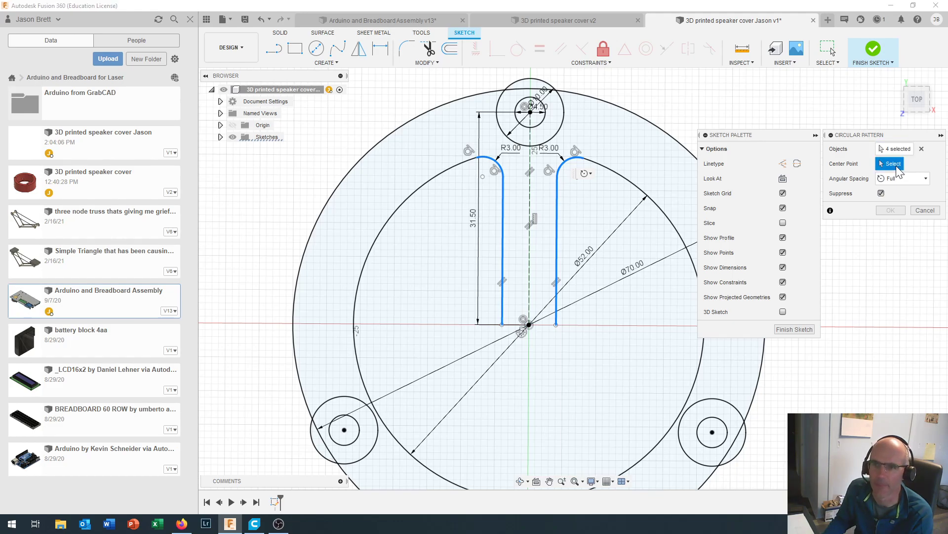
left_click(529, 326)
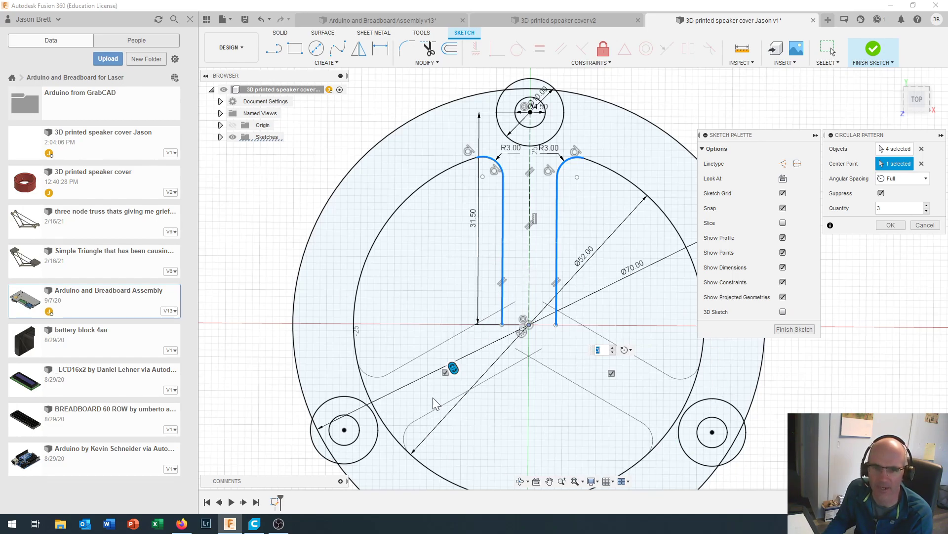
left_click(889, 225)
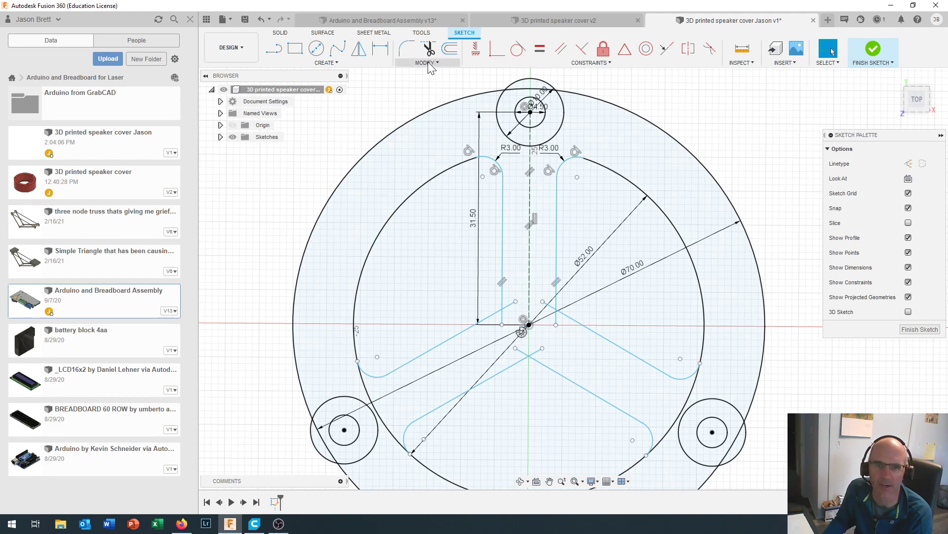
Fillet the inner corner between the right vertical line and the adjoining patterned line with a 5 mm radius.
left_click(428, 63)
left_click(424, 81)
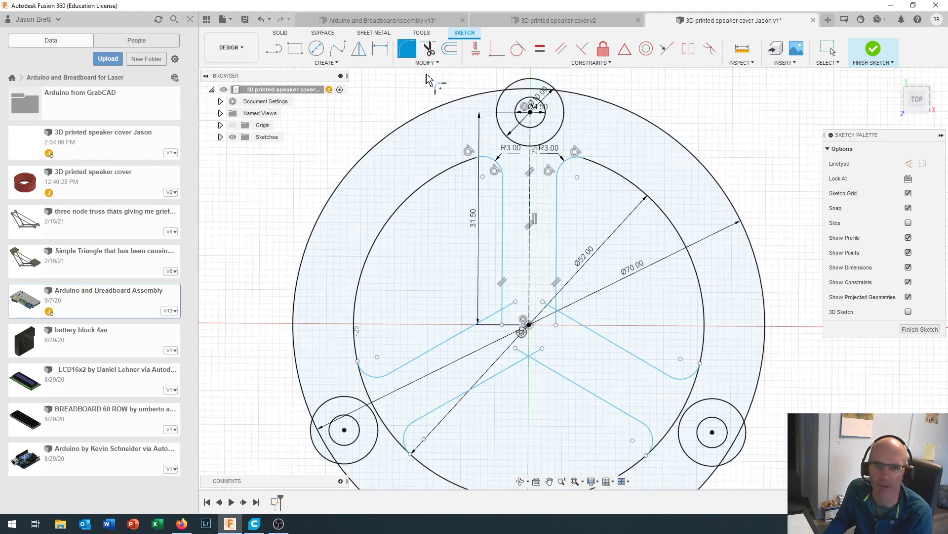
left_click(557, 298)
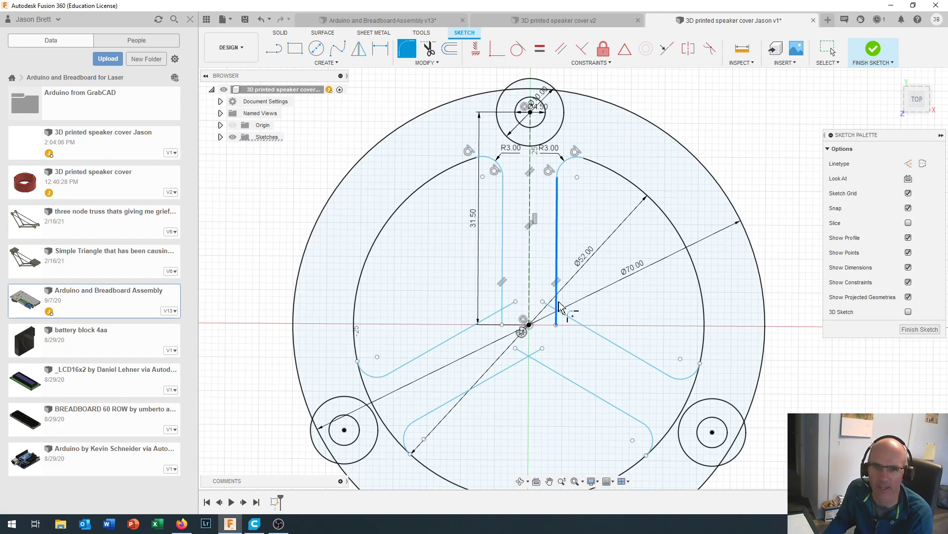
left_click(568, 314)
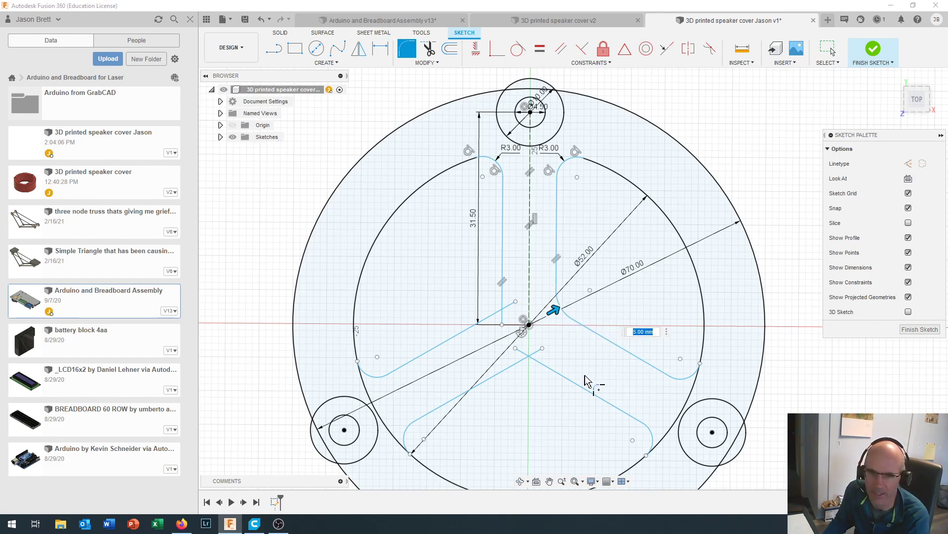
key("Escape")
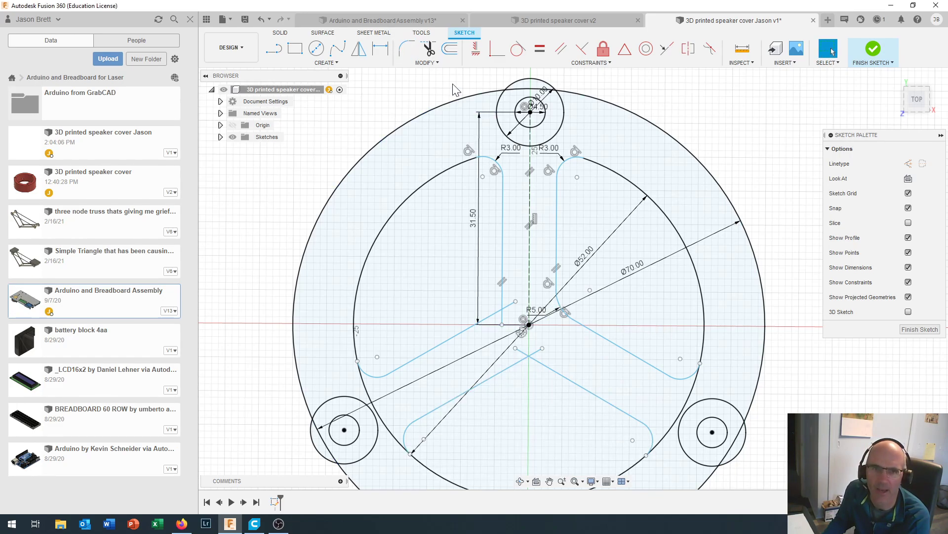
Fillet the corner where the two patterned lines cross below the origin with a 5 mm radius.
left_click(405, 49)
left_click(551, 370)
left_click(523, 365)
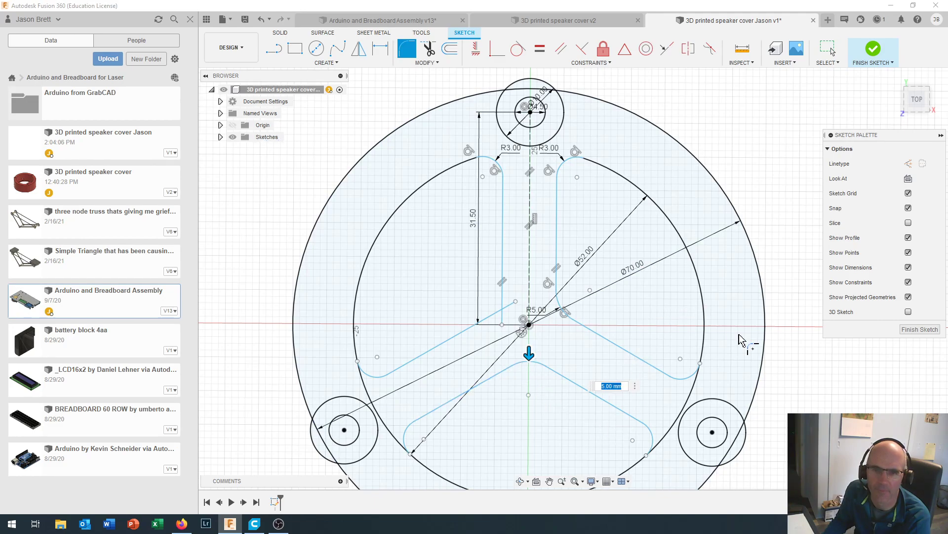
key("Escape")
Fillet the inner corner between the left vertical line and the adjoining patterned line with a 5 mm radius.
left_click(406, 49)
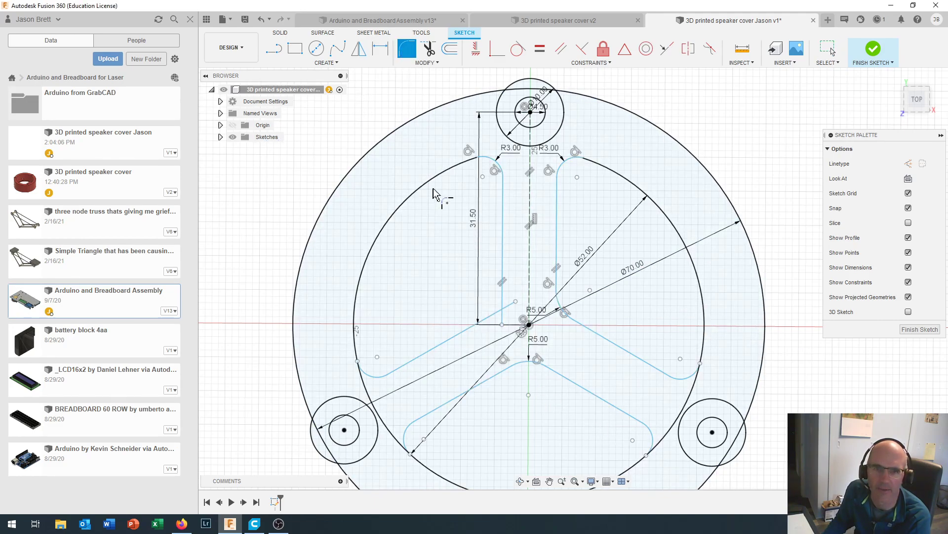
left_click(504, 269)
left_click(484, 316)
key("Return")
key("Escape")
scroll(655, 407, "down", 3)
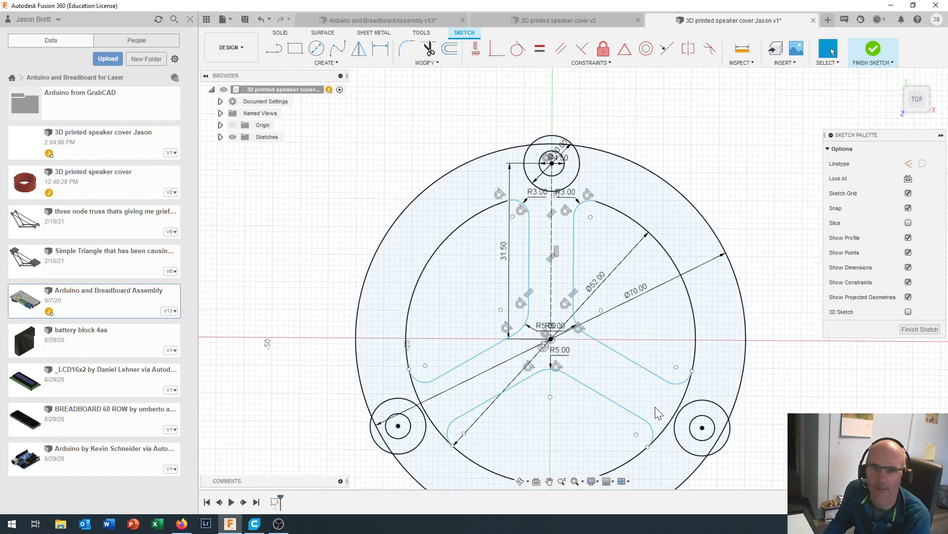
mouse_move(822, 436)
middle_mouse_down()
mouse_move(660, 318)
mouse_move(788, 381)
middle_mouse_up()
scroll(730, 381, "up", 2)
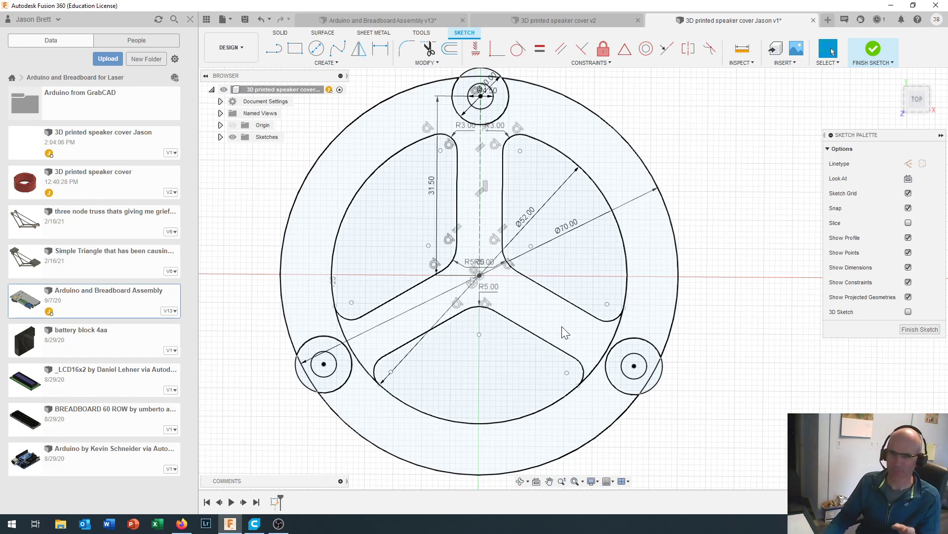
Undo the last sketch change and try setting the inner circle's diameter to 45 mm.
key("ctrl+z")
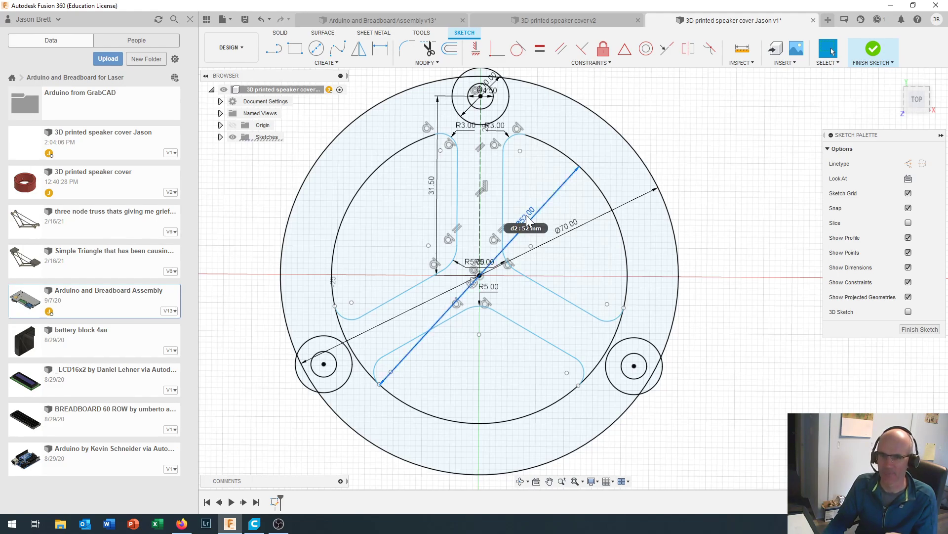
double_click(527, 219)
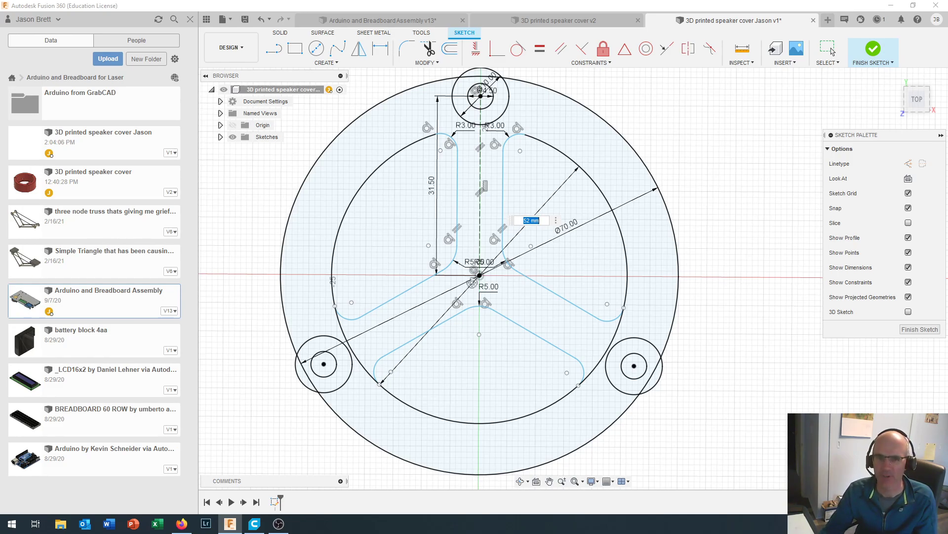
type("45")
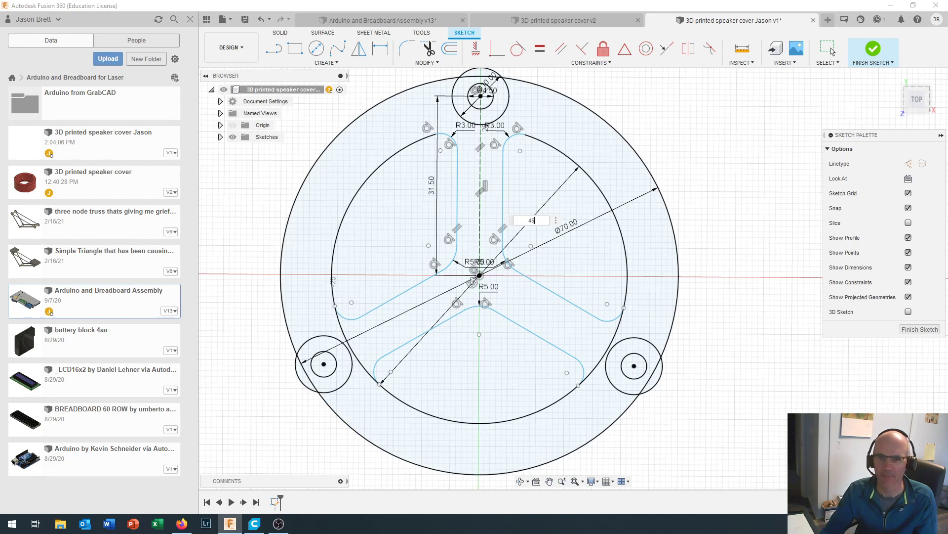
key("Return")
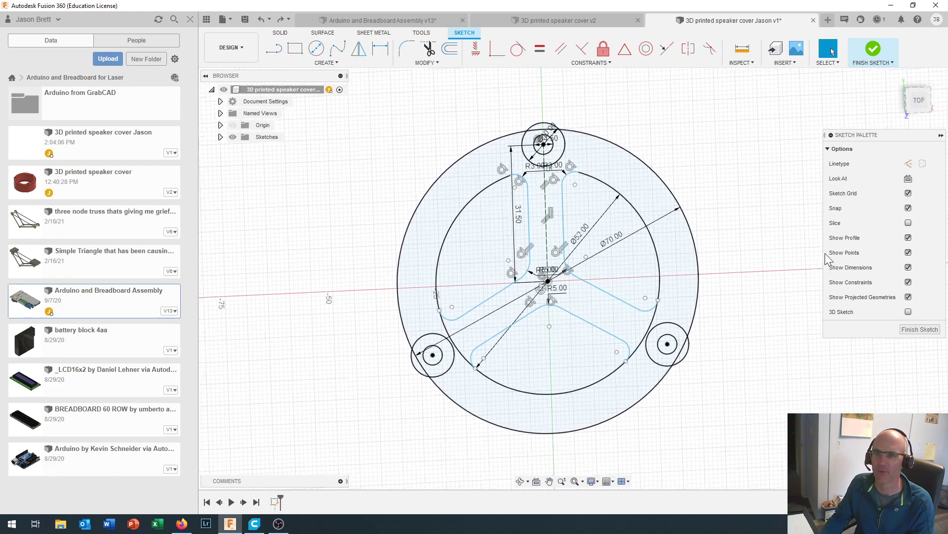
Finish the speaker cover sketch.
mouse_move(918, 97)
left_mouse_down()
mouse_move(890, 86)
mouse_move(880, 93)
left_mouse_up()
mouse_move(916, 98)
left_mouse_down()
mouse_move(936, 127)
mouse_move(947, 101)
left_mouse_up()
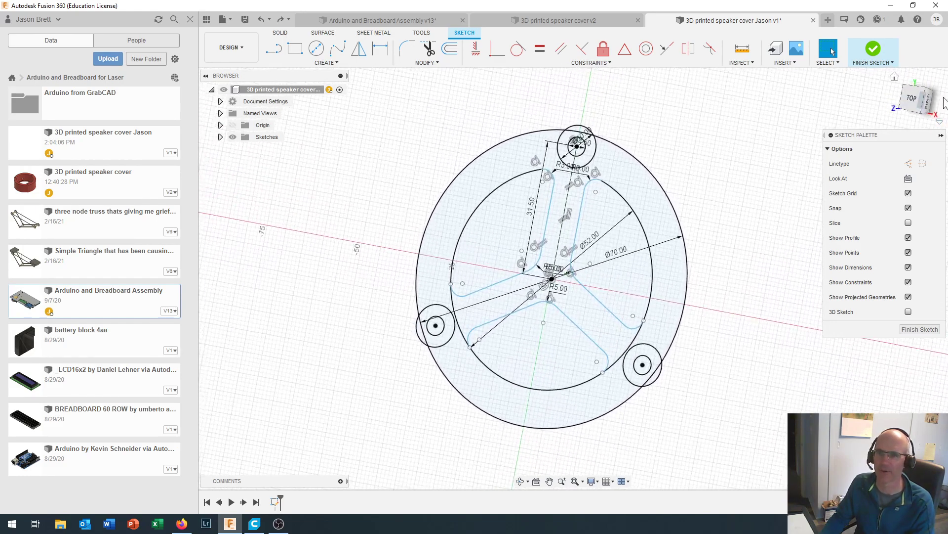
left_click(912, 101)
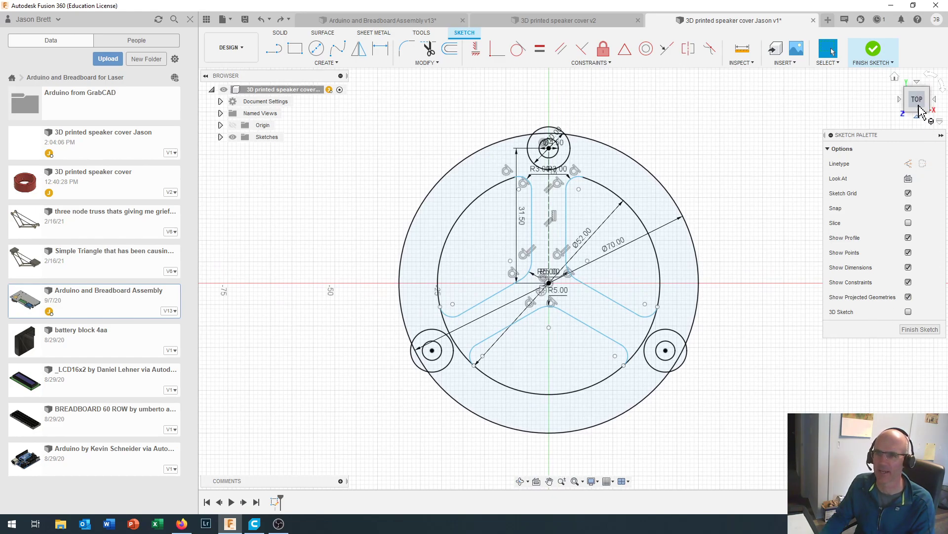
scroll(870, 382, "down", 1)
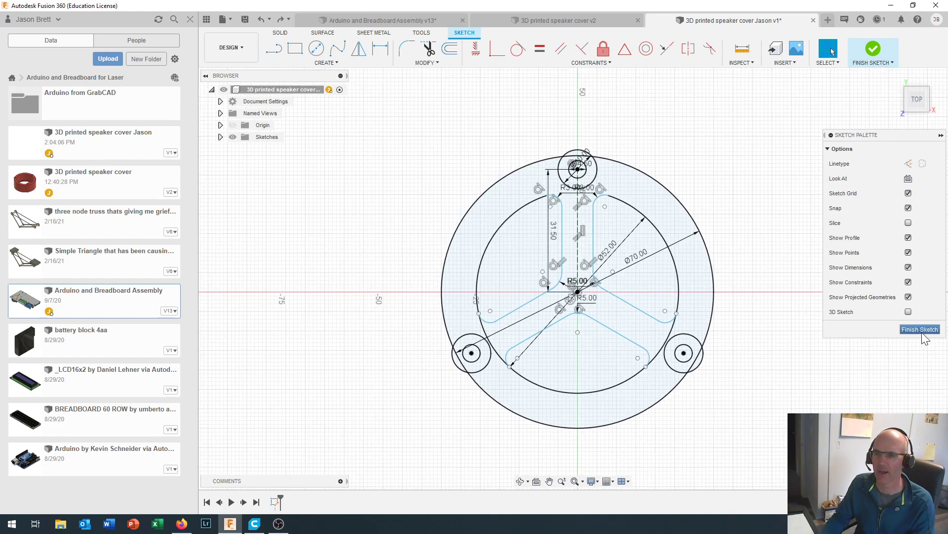
left_click(916, 328)
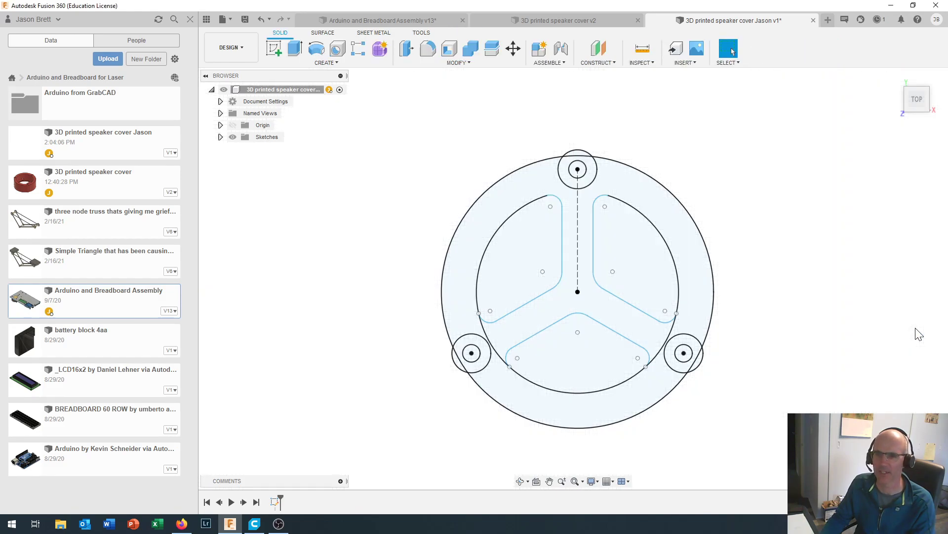
Start an extrusion of the ring-and-spokes profile plus the three screw-tab profiles, excluding the screw holes and the three large openings.
left_click(928, 92)
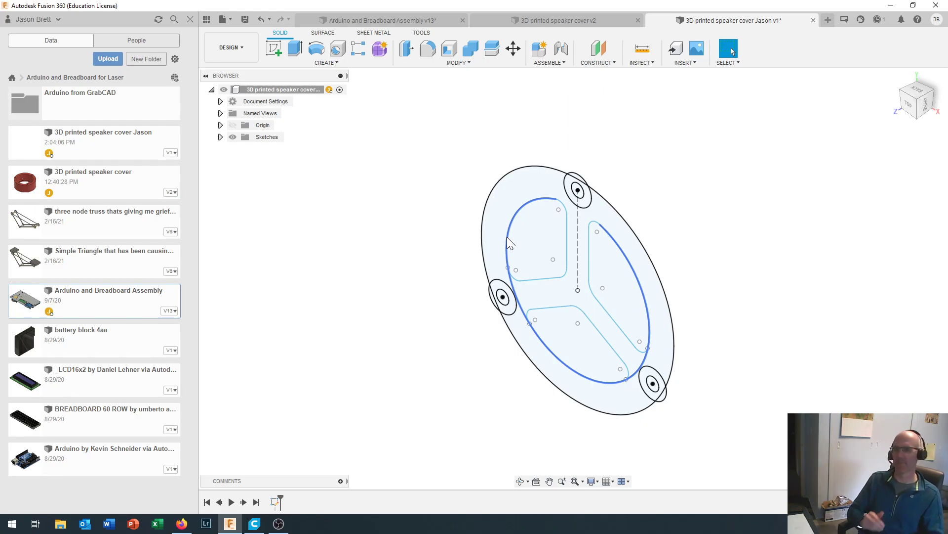
left_click(295, 51)
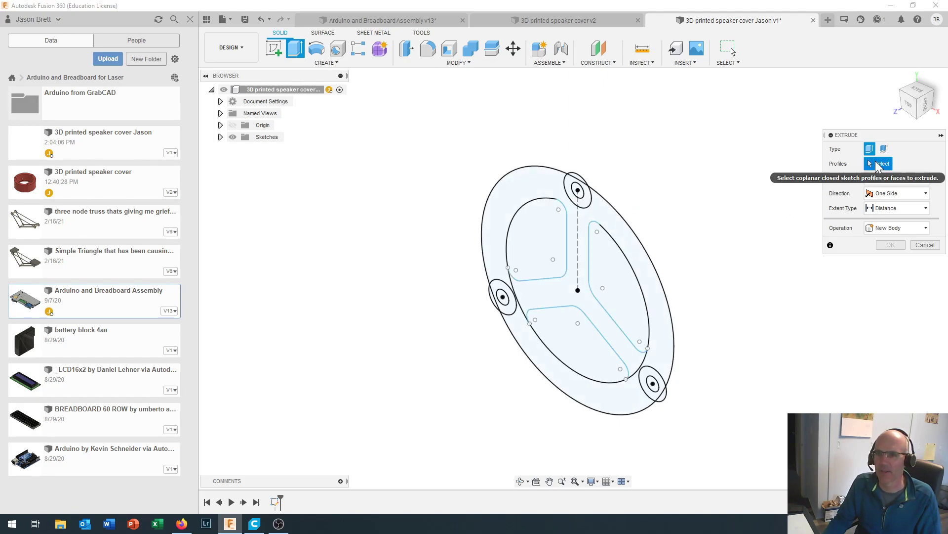
left_click(526, 185)
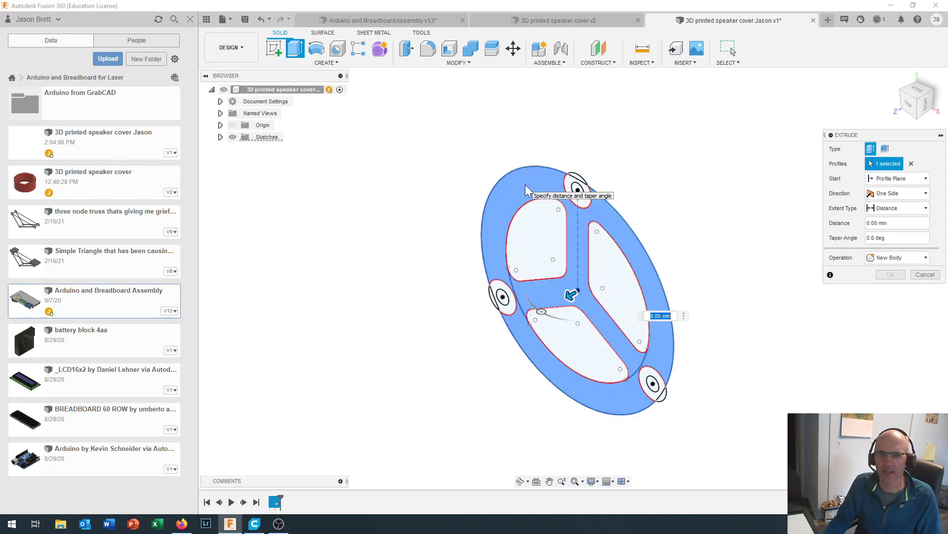
scroll(581, 201, "up", 3)
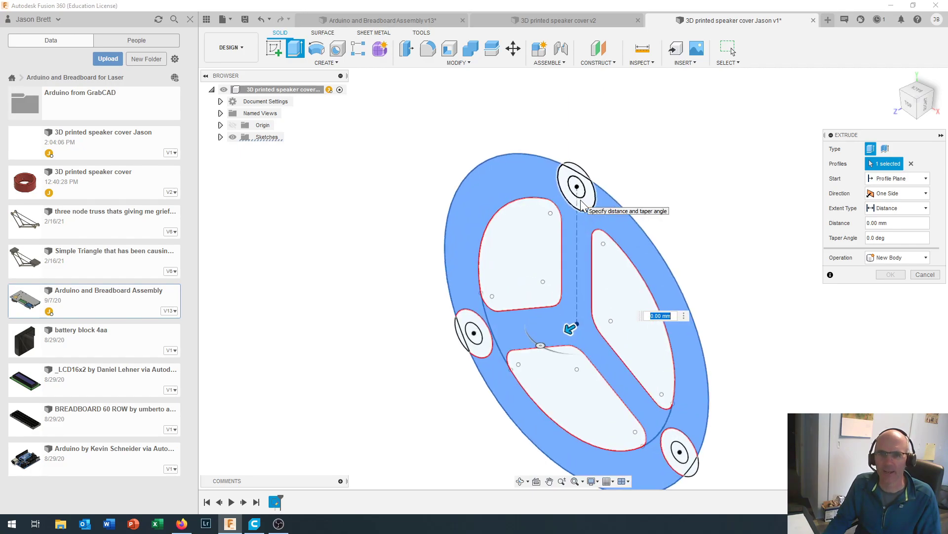
left_click(589, 207)
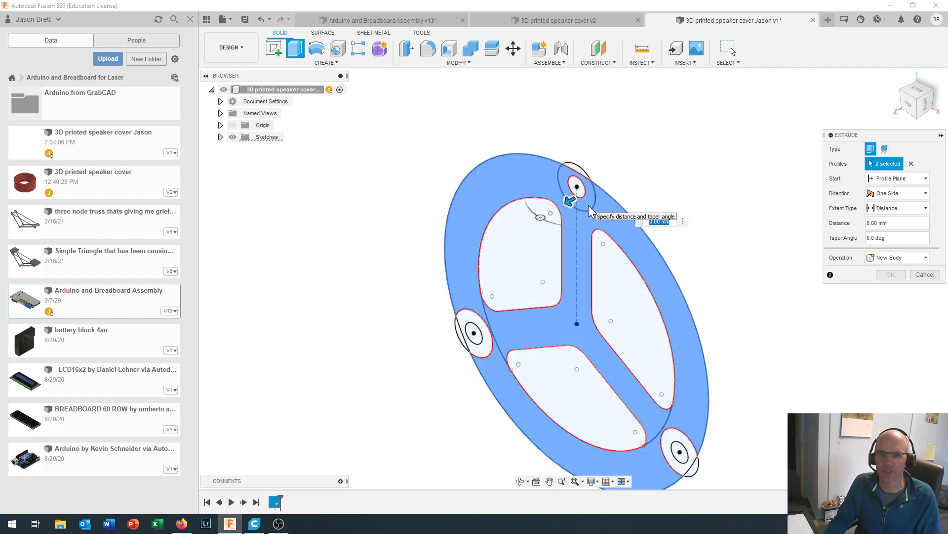
left_click(577, 170)
scroll(569, 321, "down", 3)
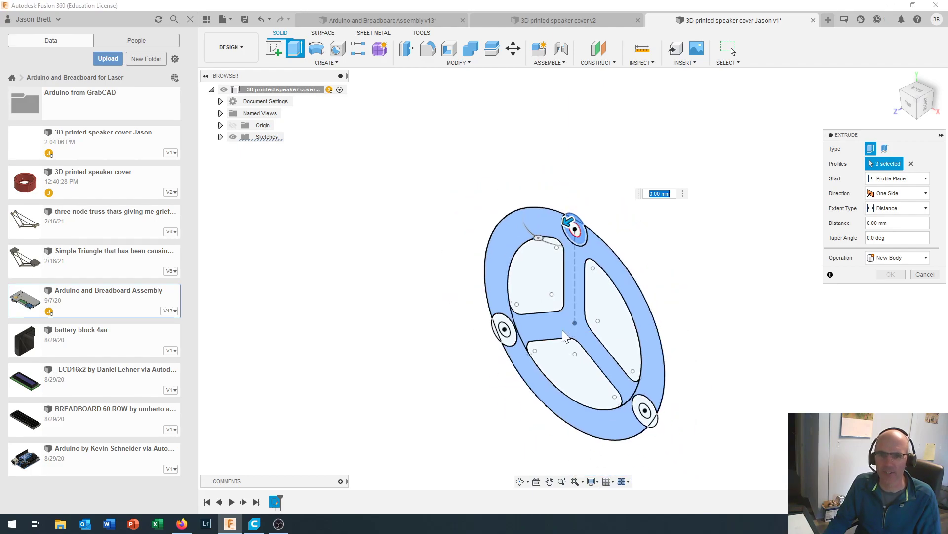
scroll(568, 324, "up", 3)
left_click(491, 343)
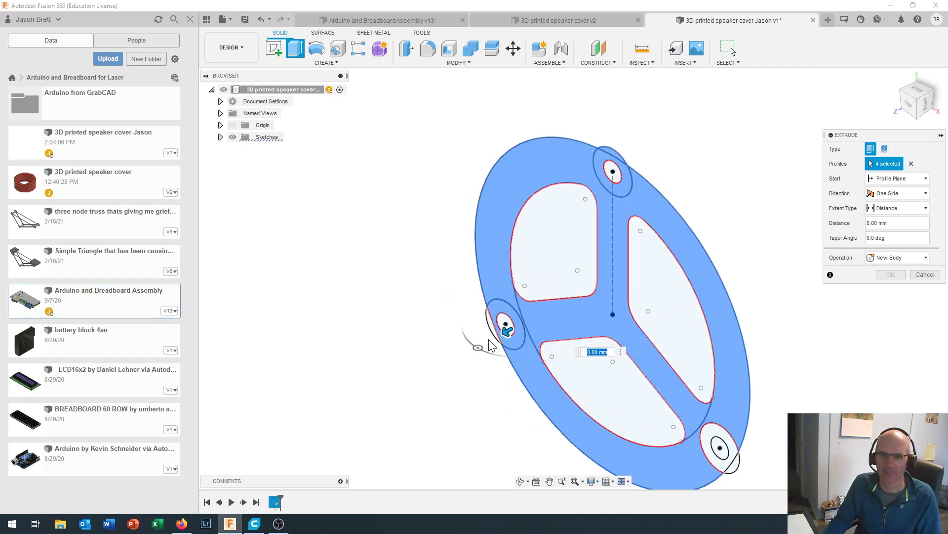
left_click(730, 446)
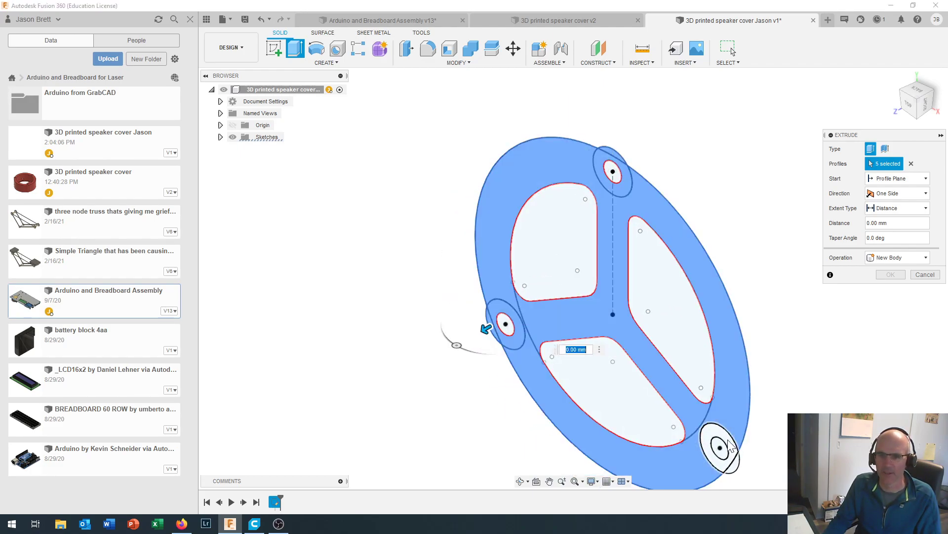
left_click(731, 447)
left_click(734, 459)
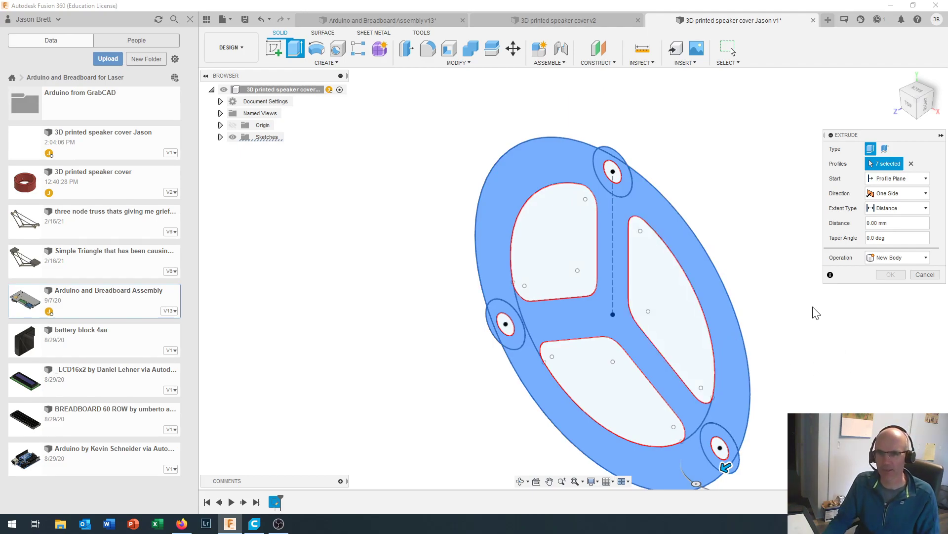
scroll(816, 312, "down", 2)
scroll(811, 310, "up", 1)
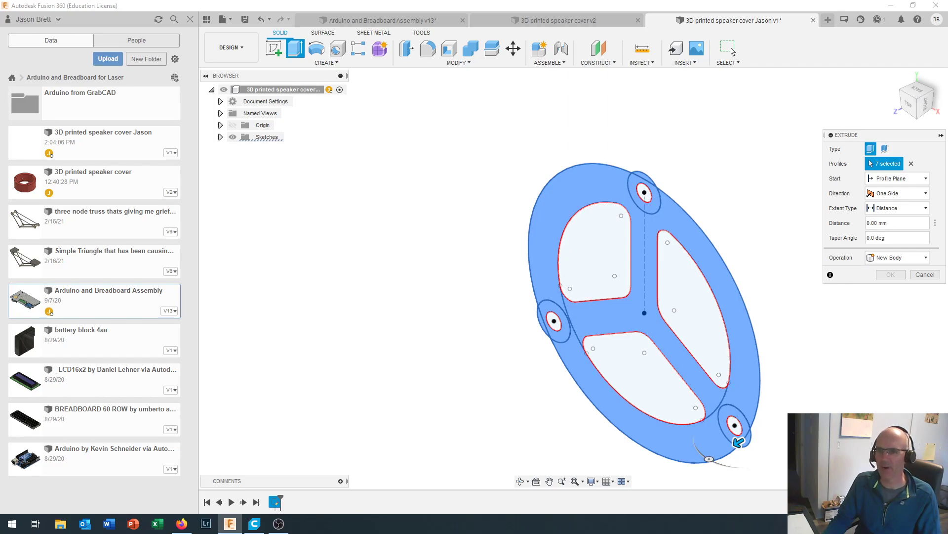
Extrude the selected profiles 3 mm in one direction as a new body.
left_click(868, 223)
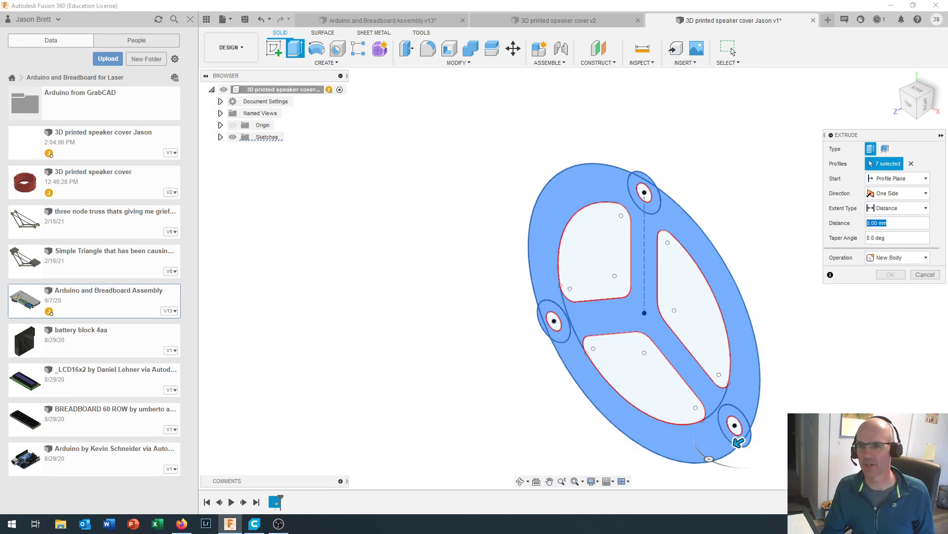
type("3")
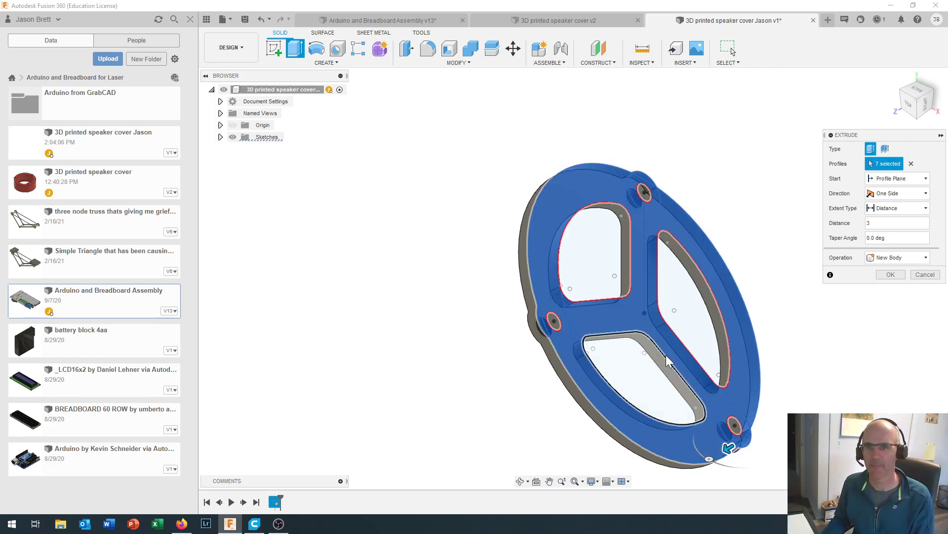
mouse_move(911, 102)
left_mouse_down()
mouse_move(920, 113)
mouse_move(911, 126)
mouse_move(840, 203)
left_mouse_up()
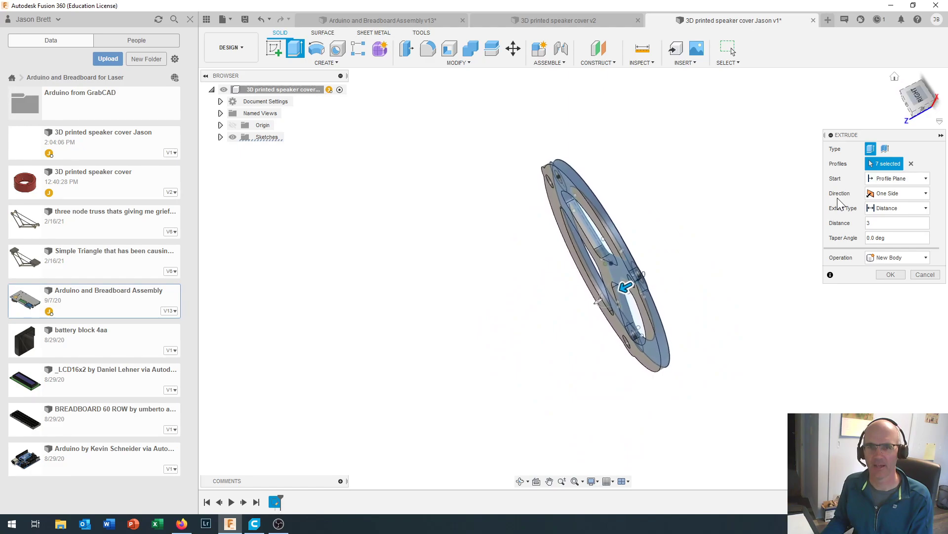
left_click(888, 277)
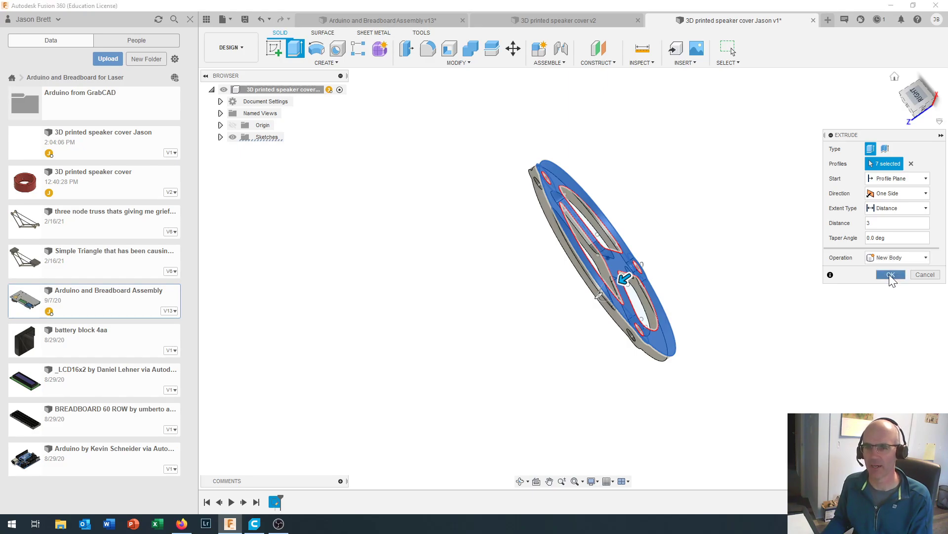
left_click(890, 274)
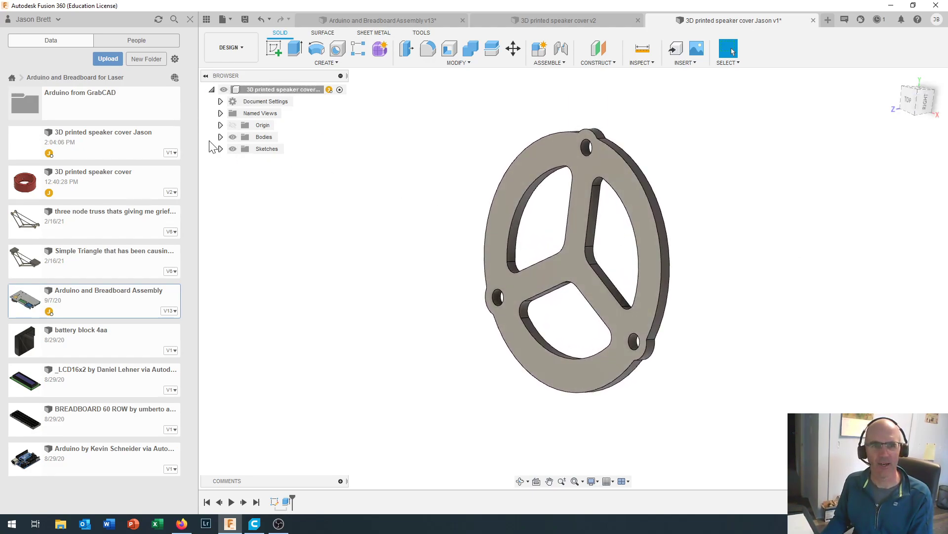
Reopen Sketch1 of the speaker cover to view it, and close it without making changes.
left_click(220, 149)
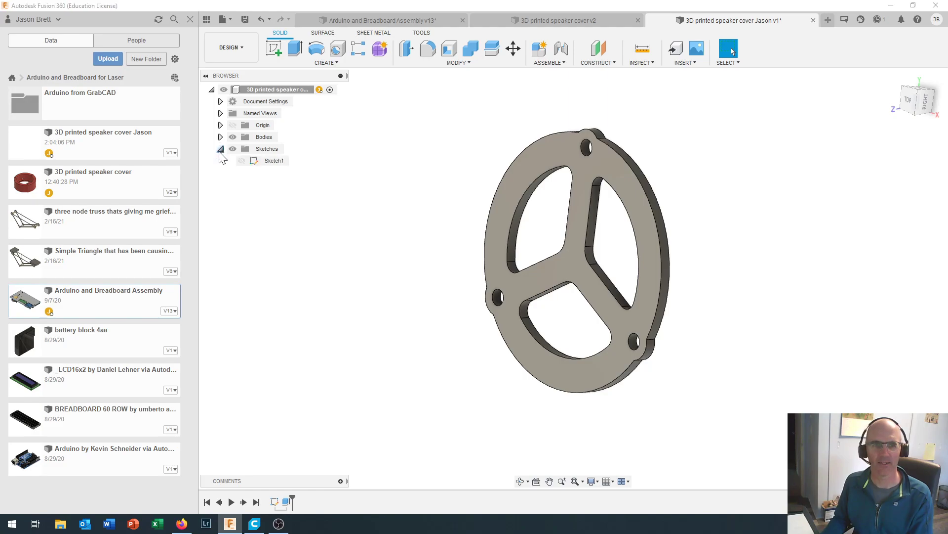
left_click(274, 161)
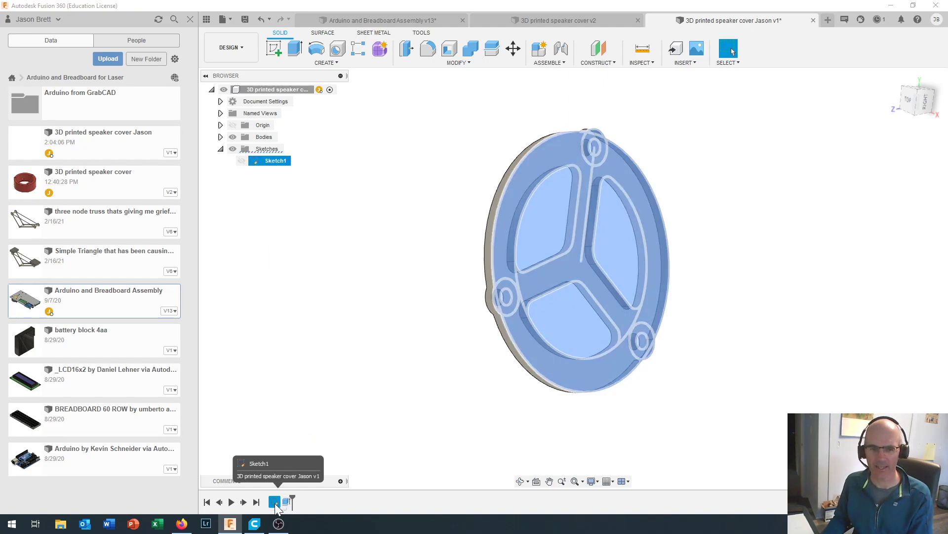
key("Escape")
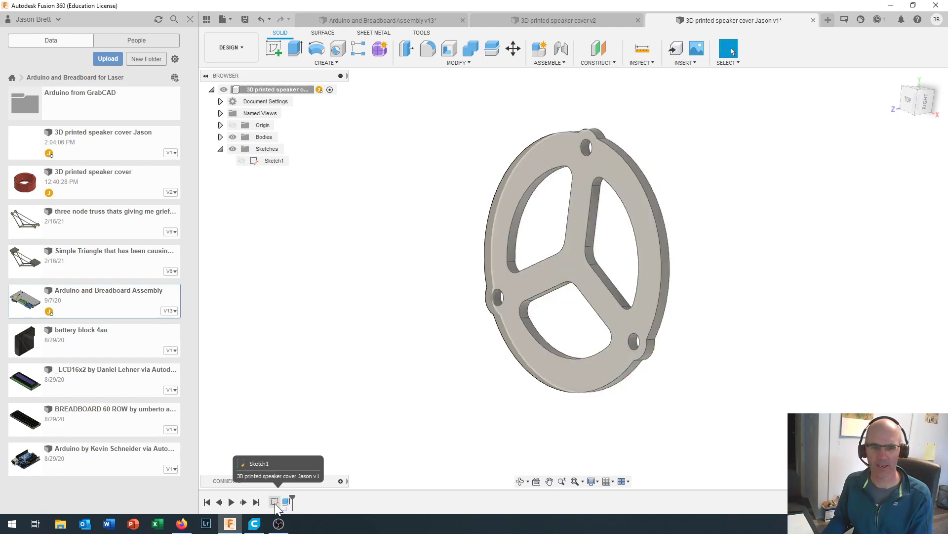
double_click(275, 502)
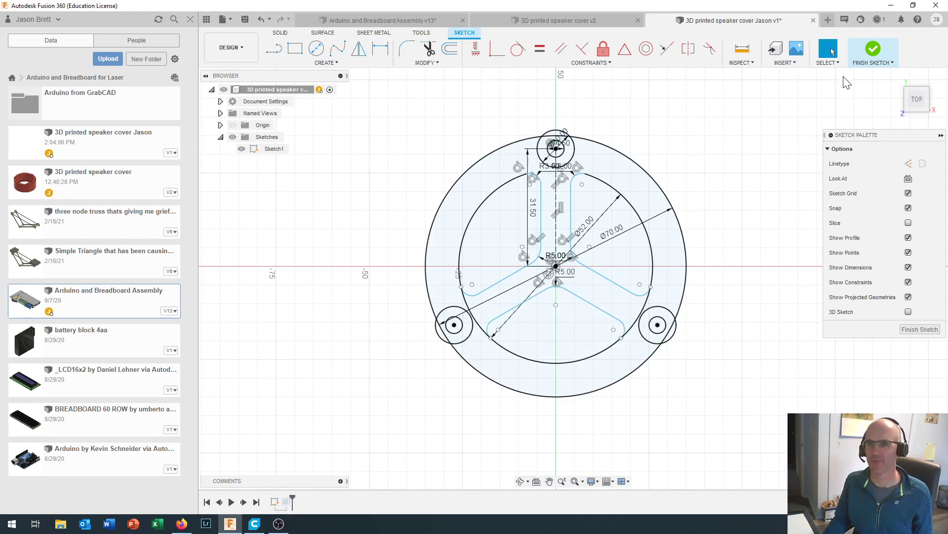
left_click(874, 50)
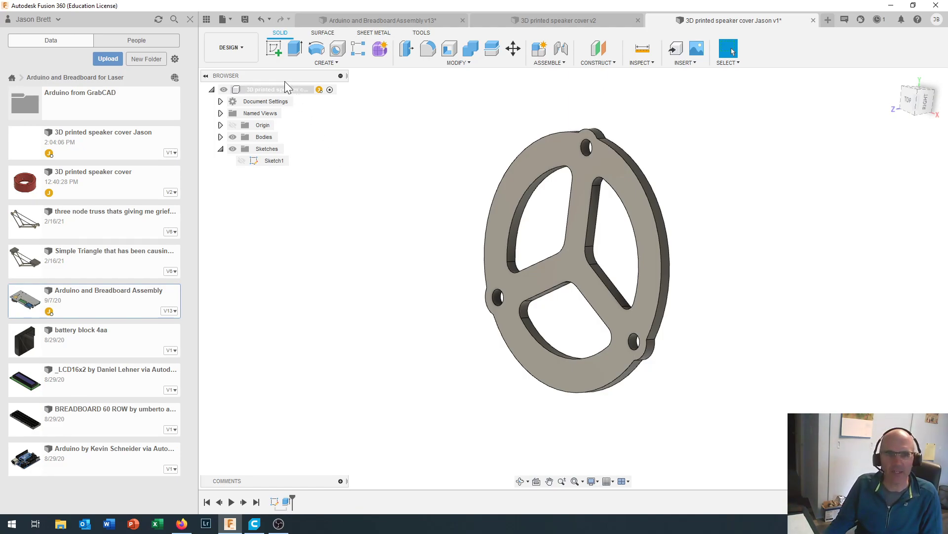
Start a new sketch on the flat front face of the speaker cover body.
left_click(274, 51)
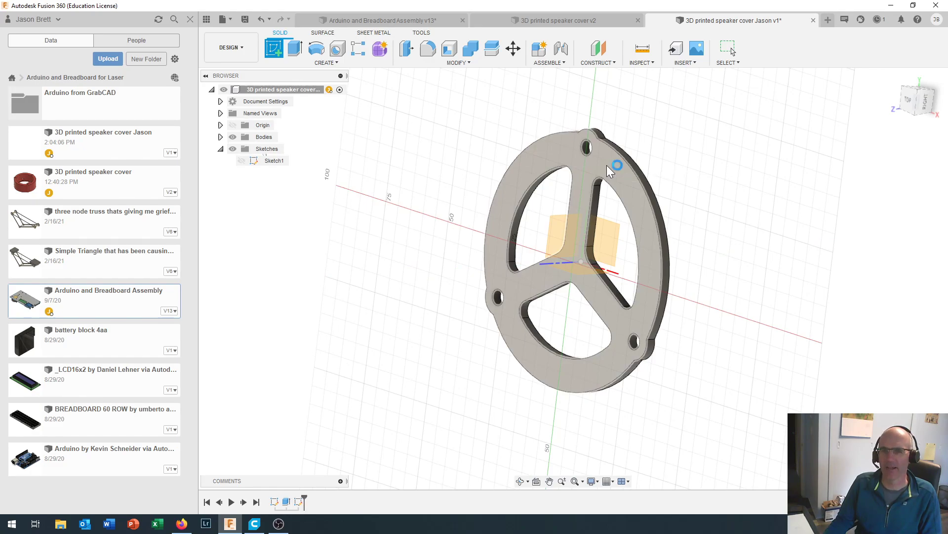
left_click(607, 165)
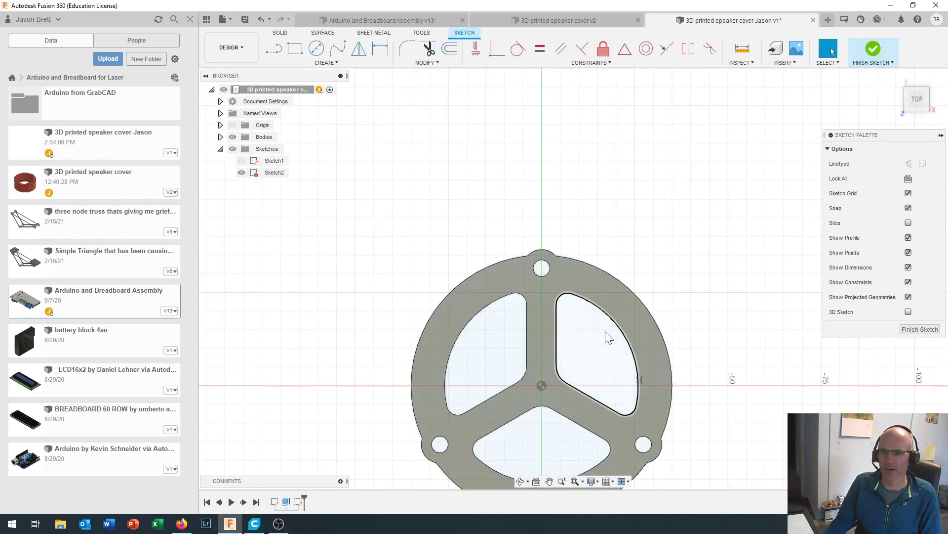
mouse_move(580, 366)
middle_mouse_down()
mouse_move(578, 233)
mouse_move(568, 244)
middle_mouse_up()
scroll(575, 251, "up", 1)
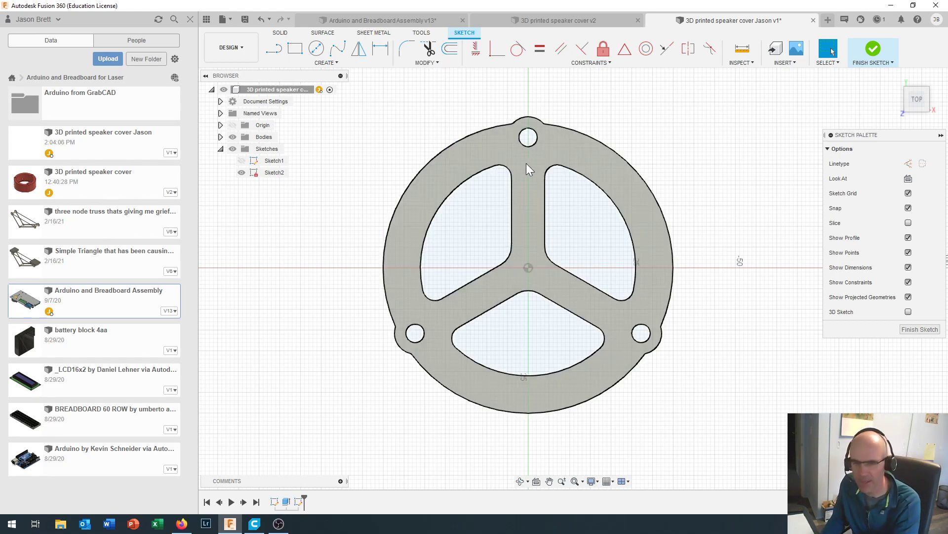
Project the speaker cover's front face into the sketch, keeping the projection linked, to bring in all its outline and hole edges.
left_click(353, 64)
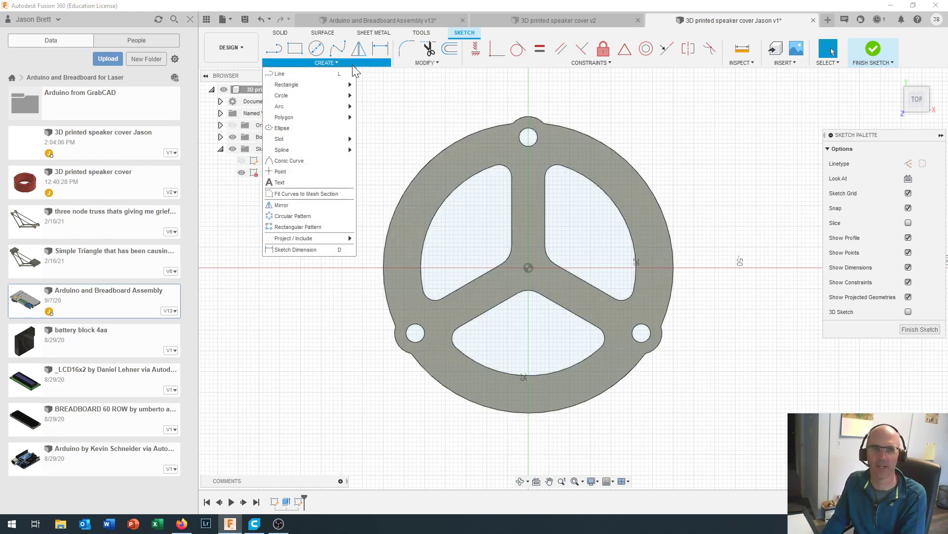
mouse_move(324, 237)
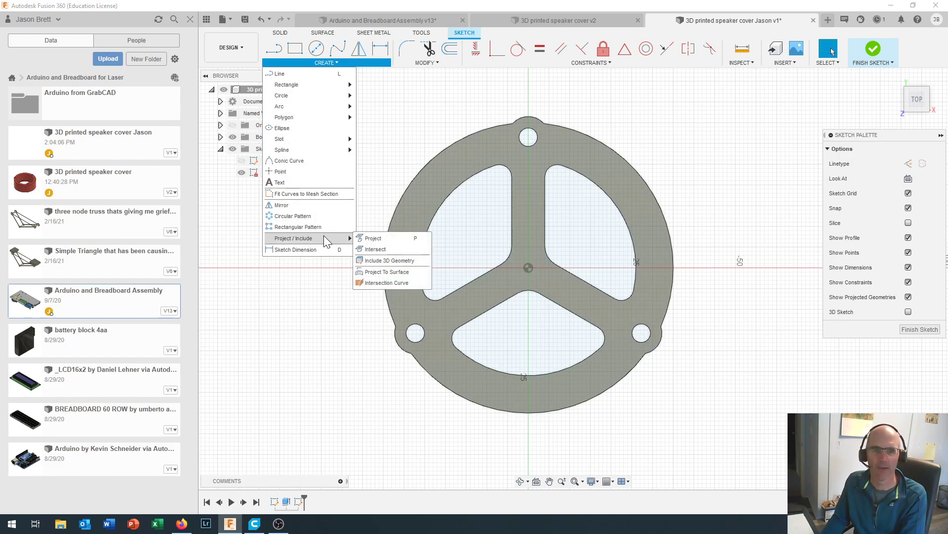
left_click(377, 238)
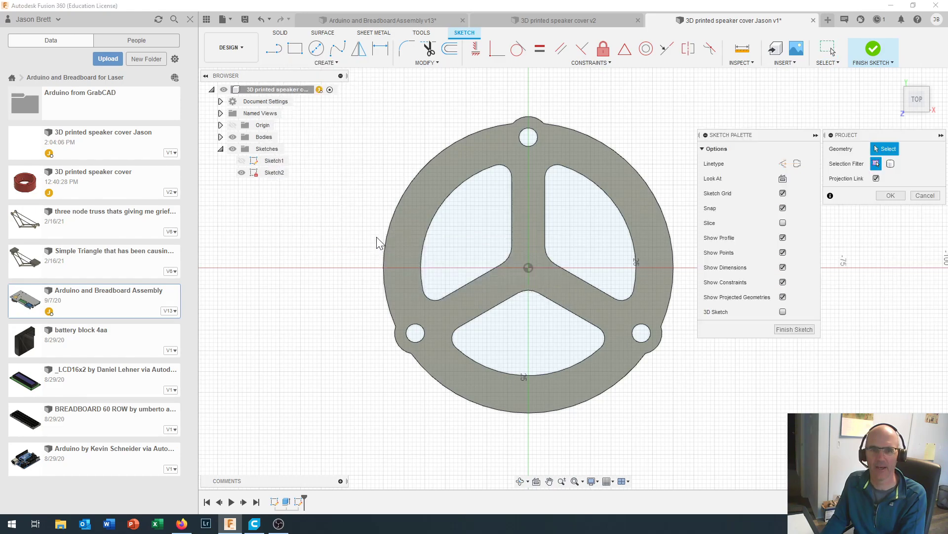
left_click(453, 170)
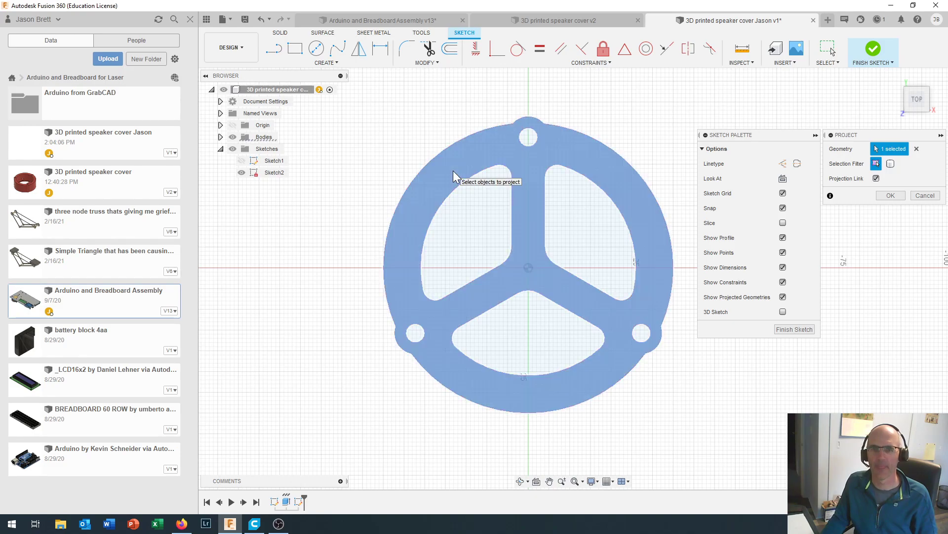
left_click(891, 195)
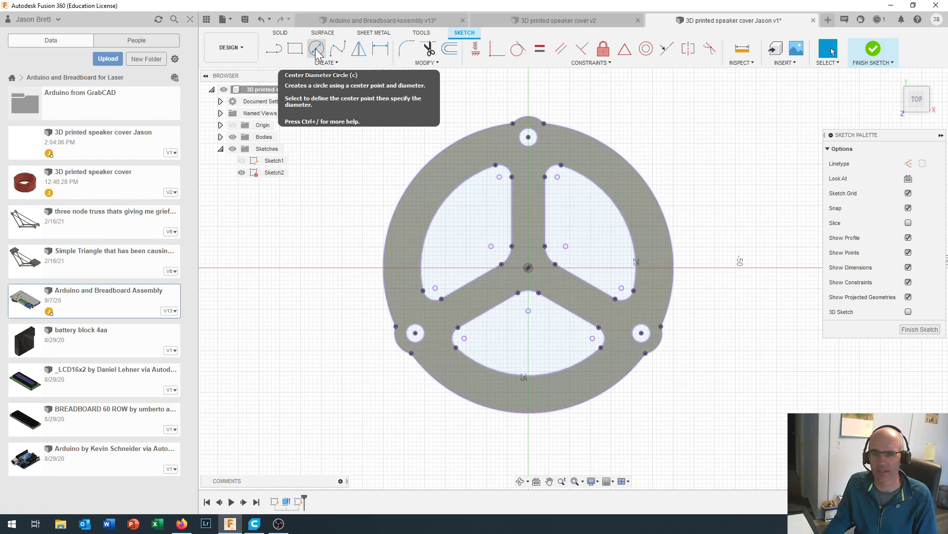
Sketch a center-diameter circle about 57.6 mm in diameter at the origin, running between the three openings and the screw holes.
left_click(317, 50)
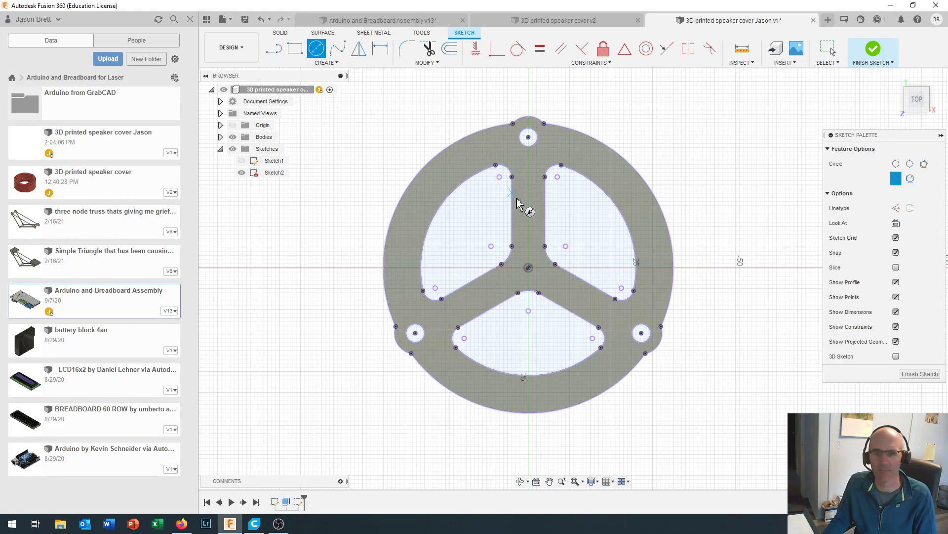
left_click(529, 268)
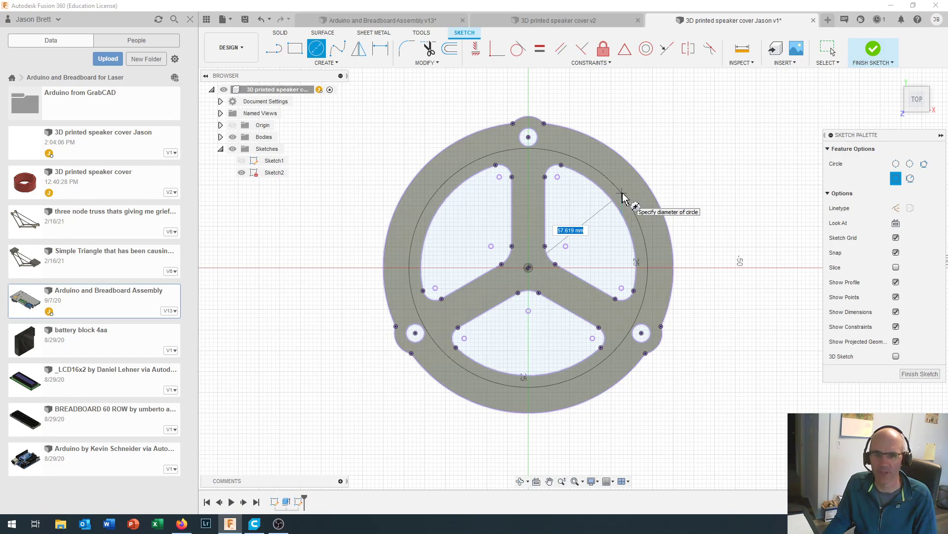
left_click(622, 198)
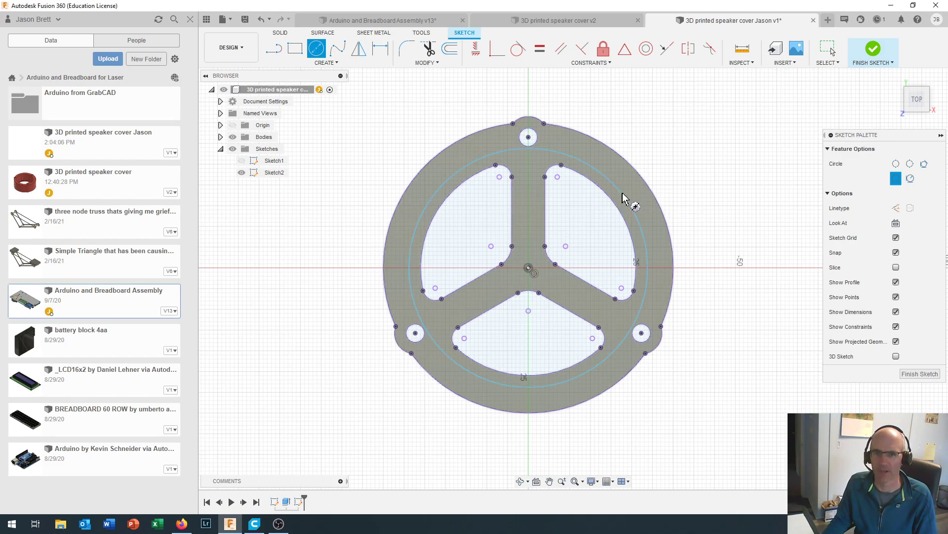
scroll(635, 237, "down", 2)
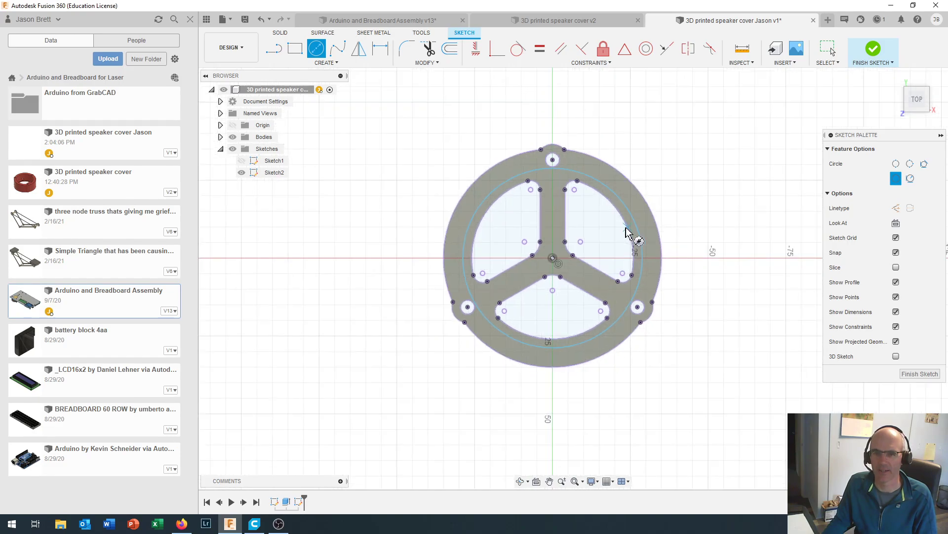
Dimension the sketched circle 1 mm outside the curved edge of the speaker openings and finish the sketch.
scroll(626, 231, "up", 5)
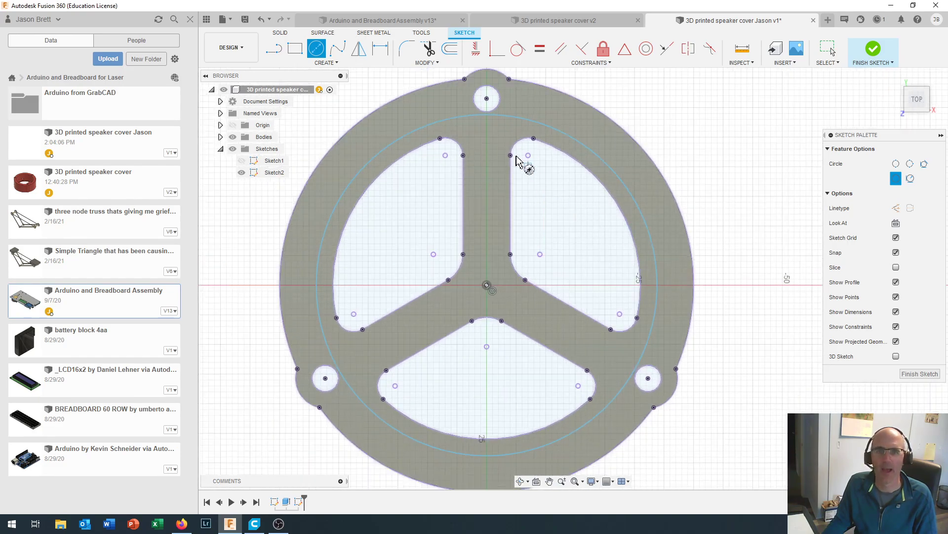
left_click(381, 48)
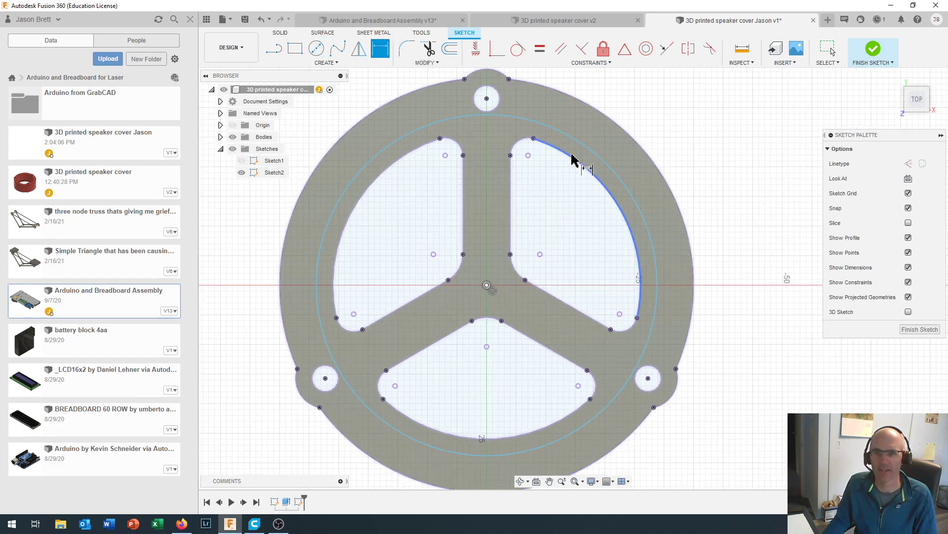
left_click(618, 199)
left_click(630, 194)
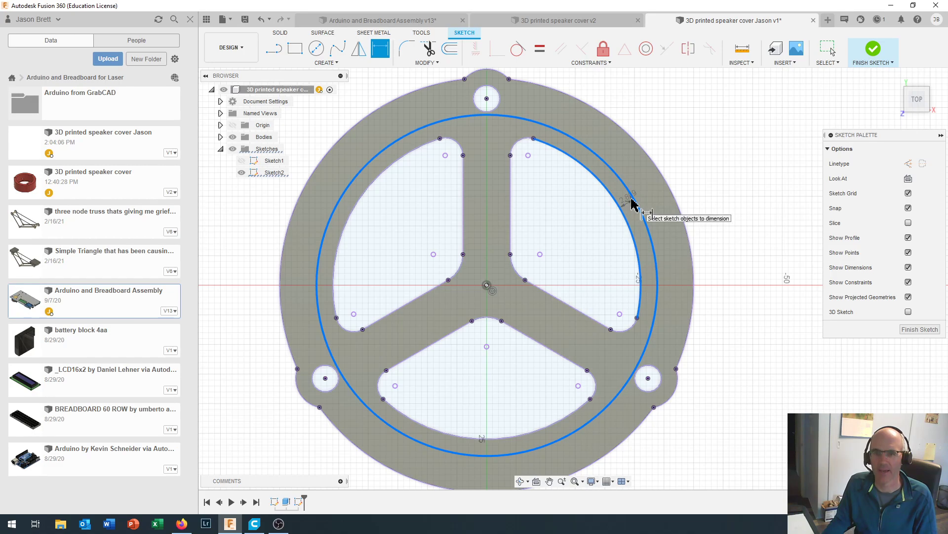
left_click(595, 213)
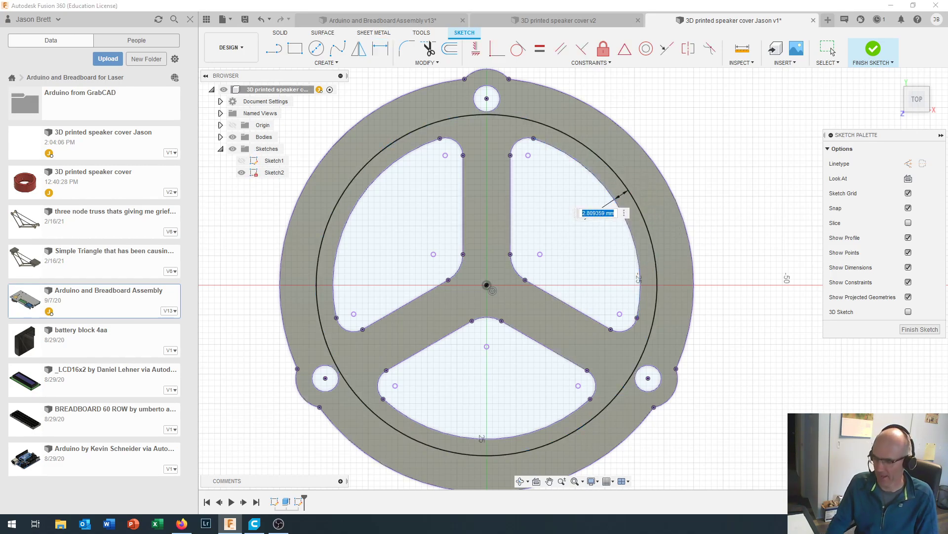
type("1")
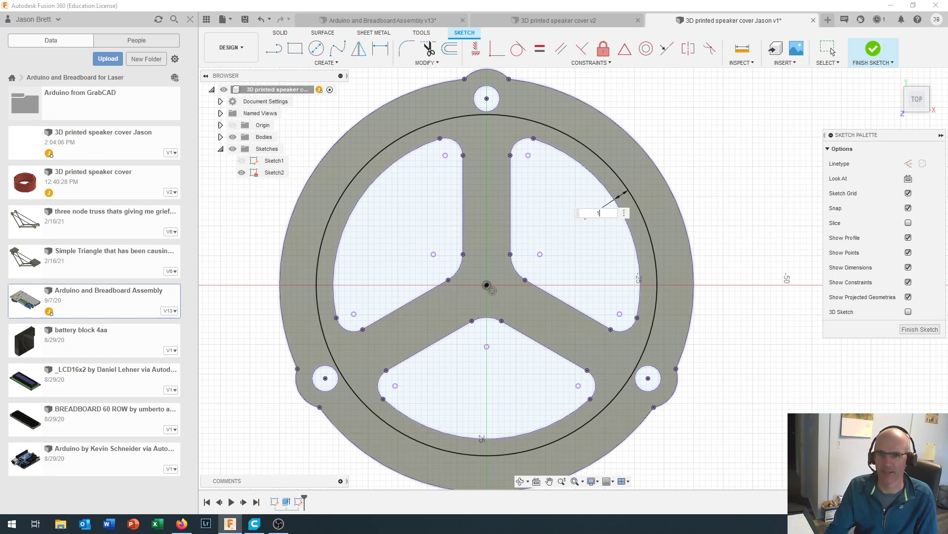
key("Return")
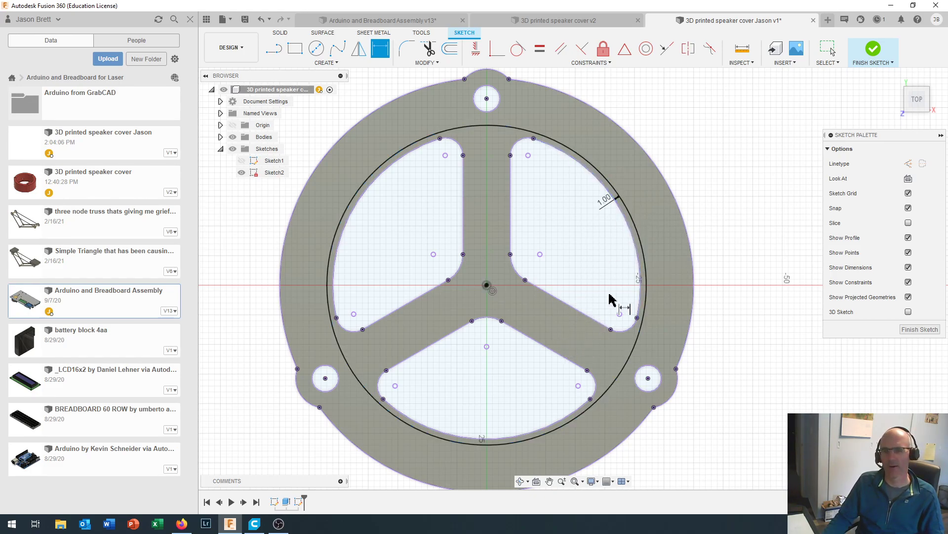
scroll(606, 200, "up", 4)
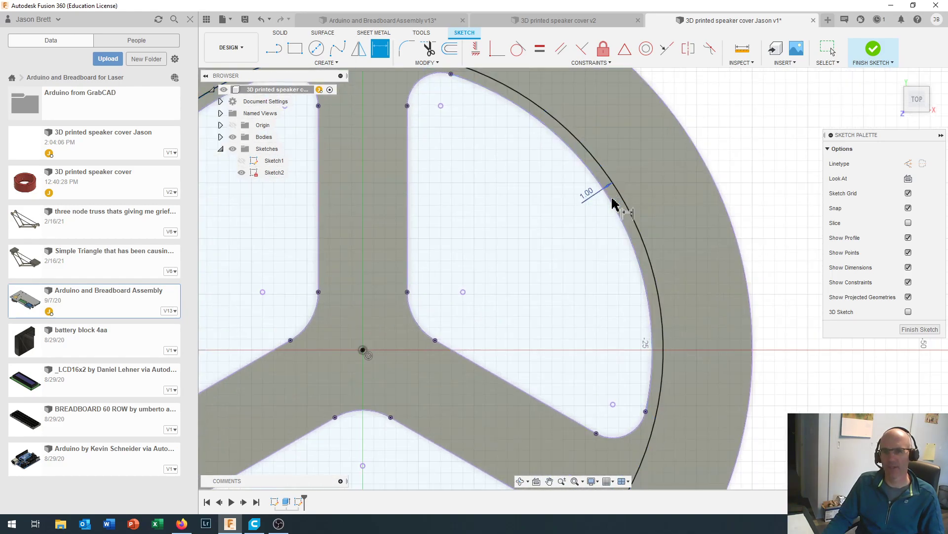
scroll(615, 197, "down", 4)
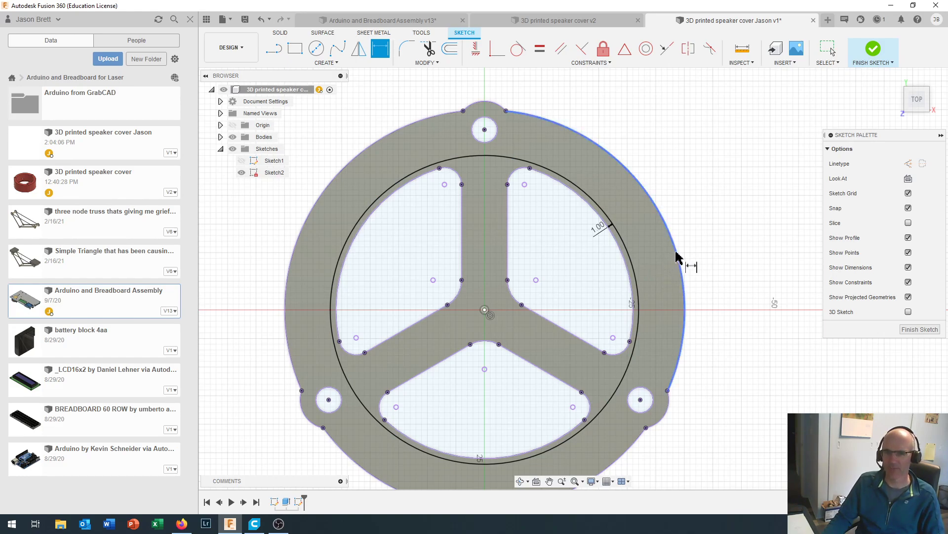
left_click(876, 51)
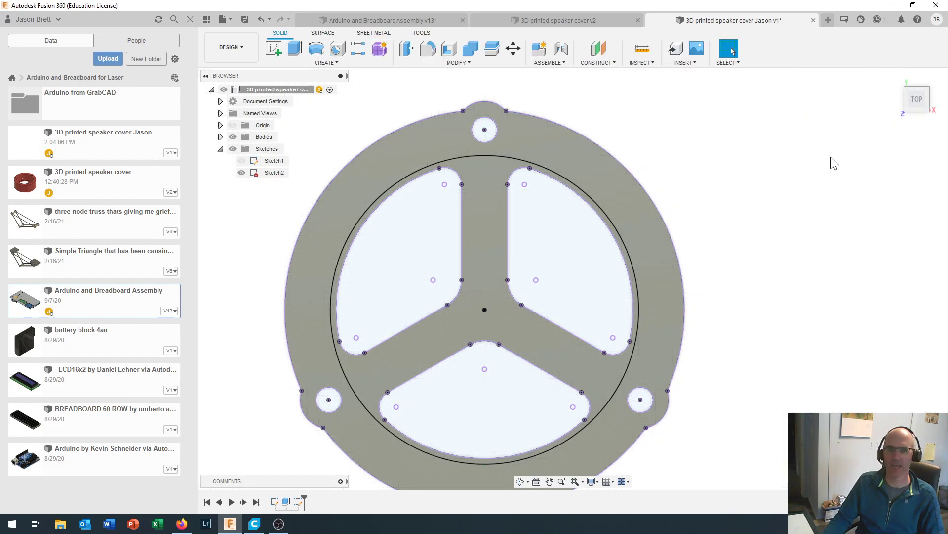
Extrude the outer ring profile with the three screw holes 24 mm, joining it to the existing cover body.
mouse_move(929, 98)
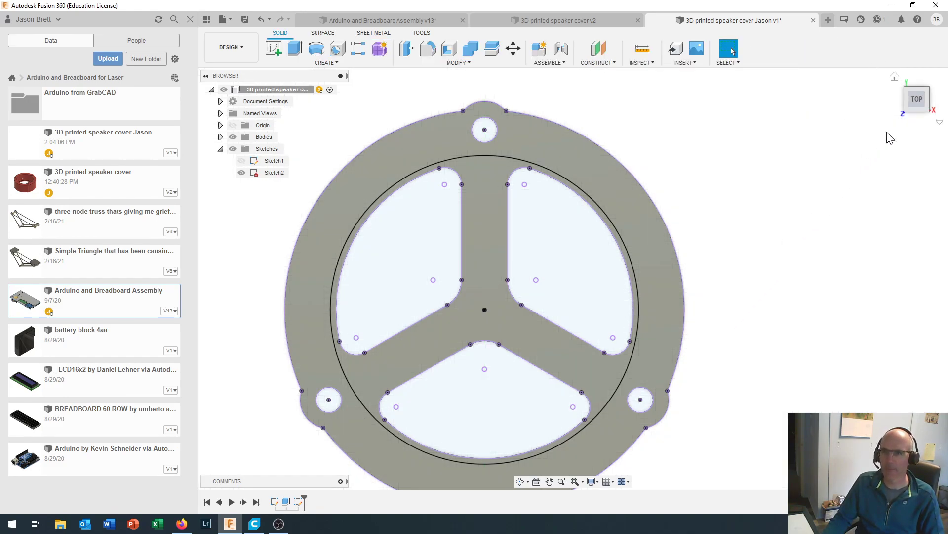
left_click(928, 90)
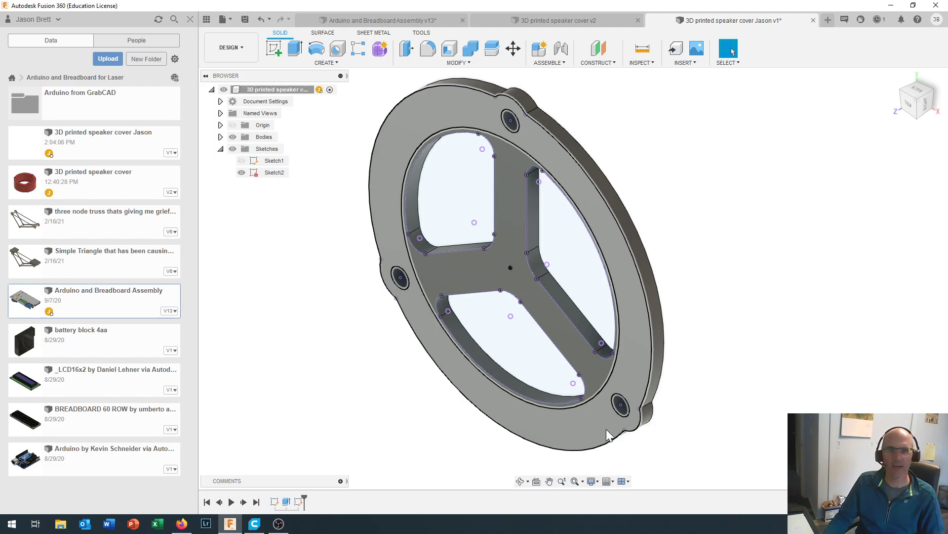
left_click(295, 51)
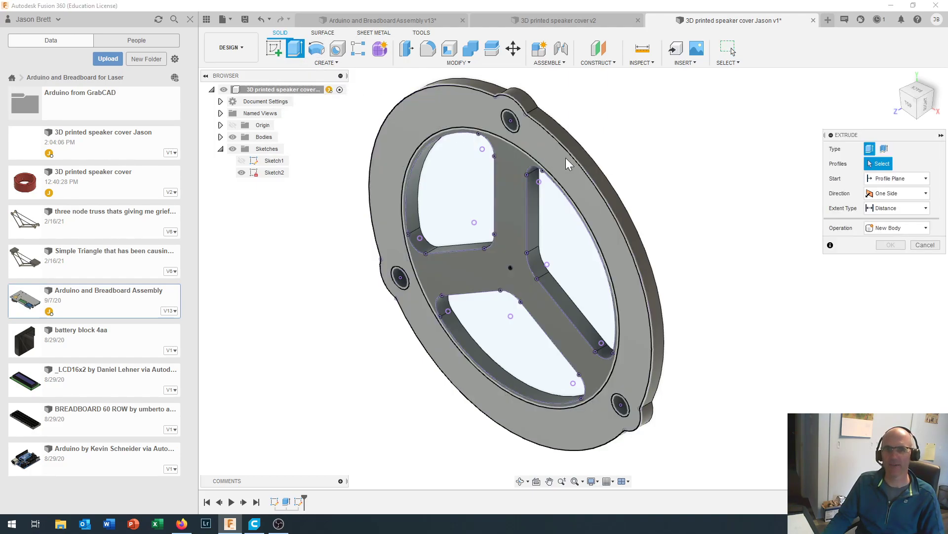
left_click(562, 166)
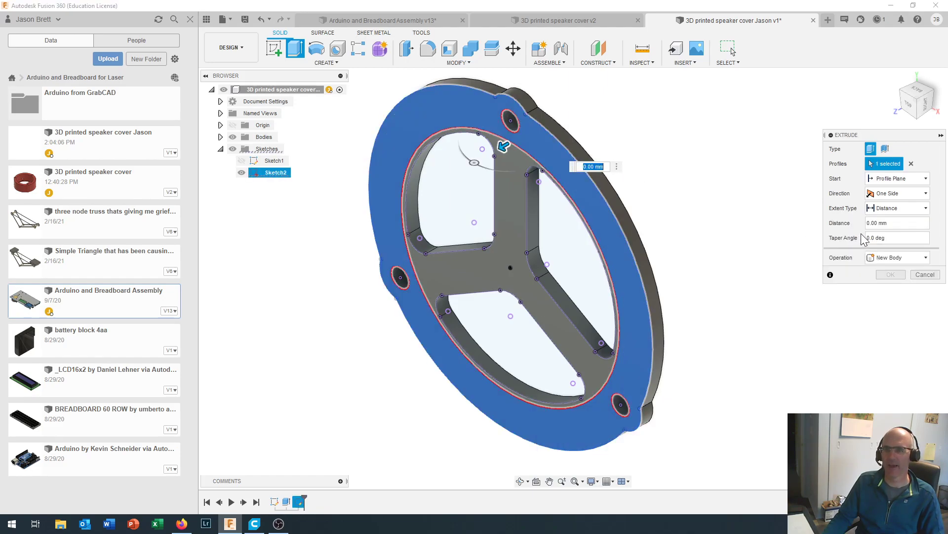
double_click(882, 223)
left_click_drag(879, 222, 827, 219)
type("24")
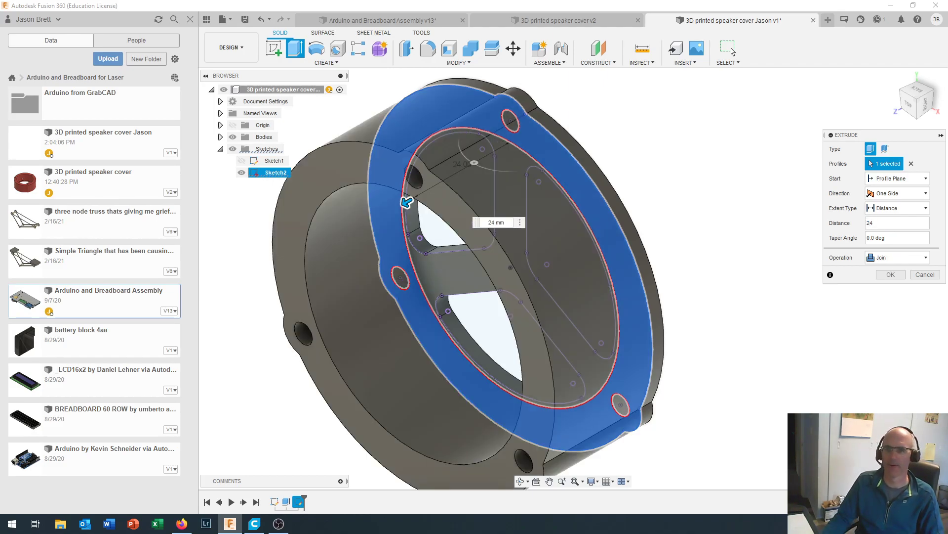
left_click(889, 256)
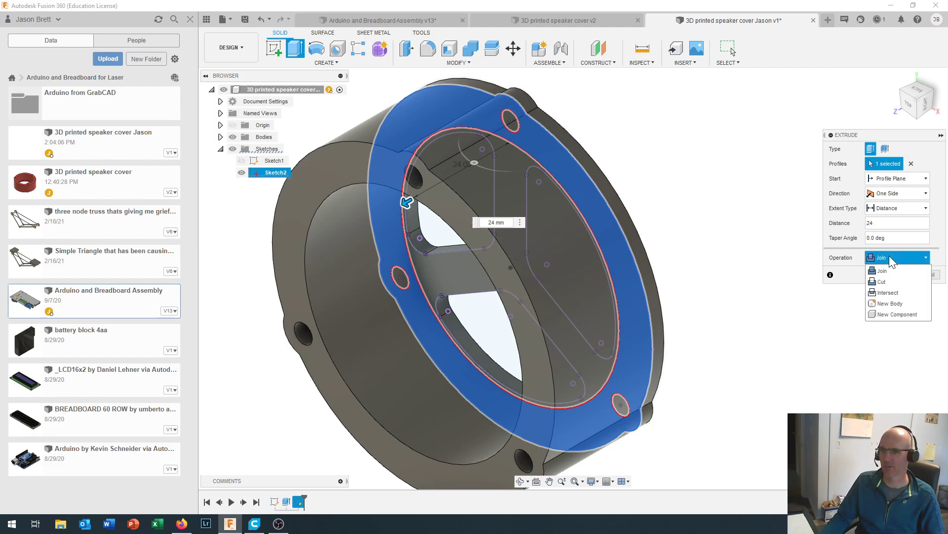
left_click(889, 255)
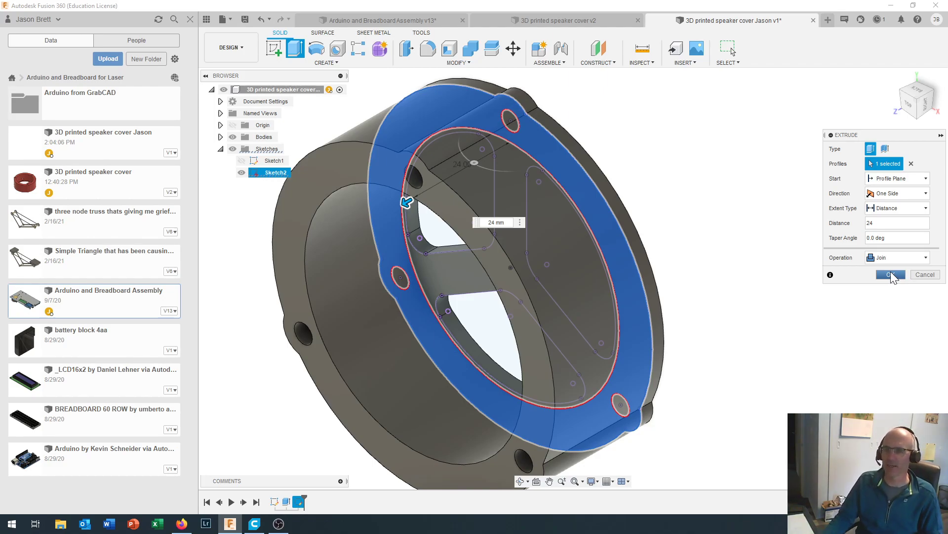
left_click(893, 274)
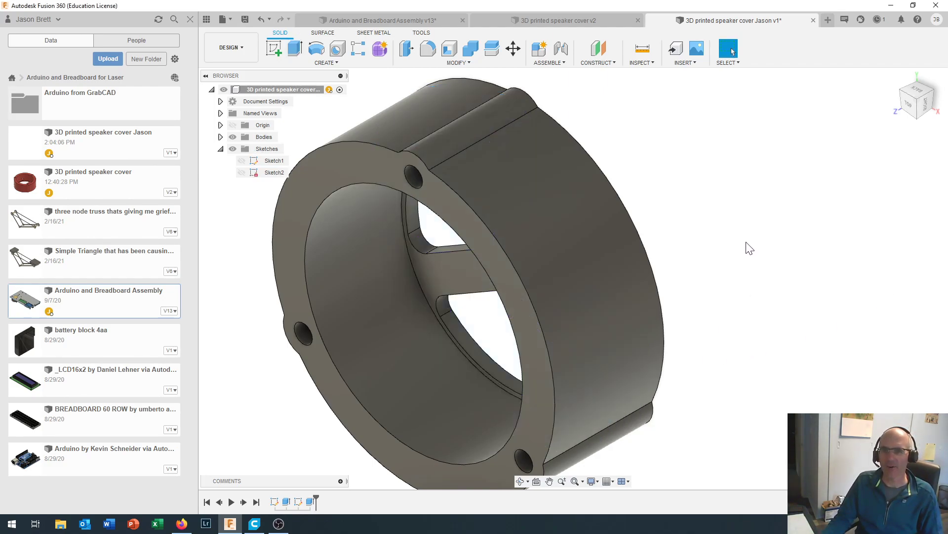
Measure the overall depth of the cover between the ring's open end face and the outer spoked face.
scroll(467, 355, "up", 3)
scroll(459, 364, "down", 3)
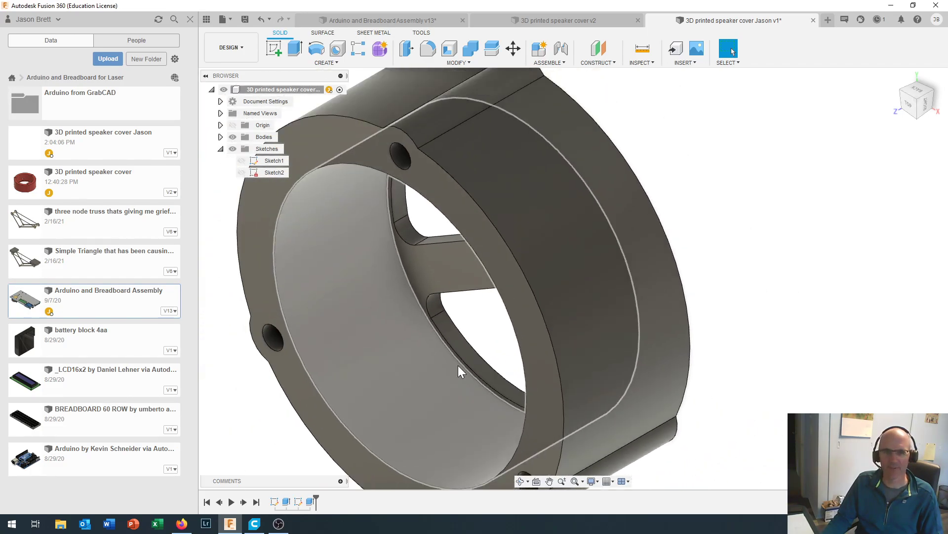
scroll(458, 366, "down", 2)
scroll(482, 212, "up", 1)
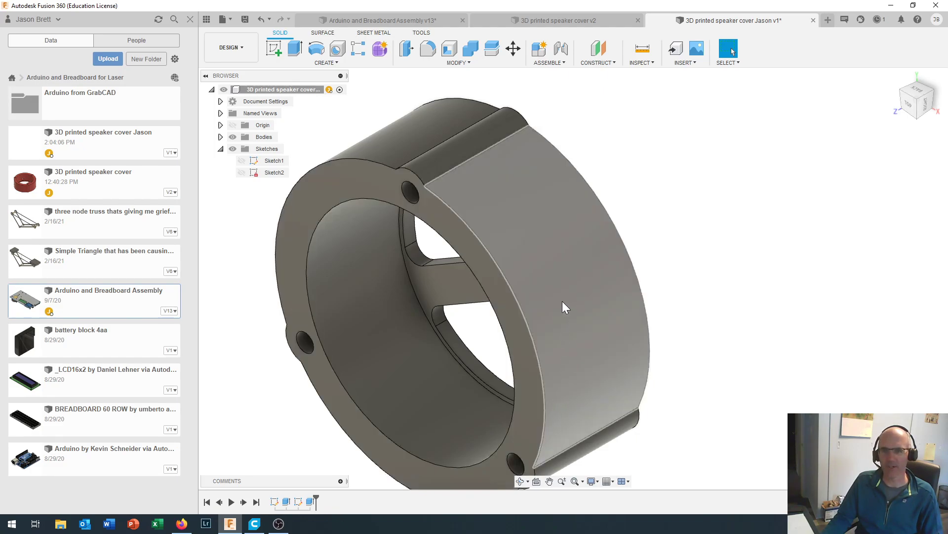
left_click(643, 53)
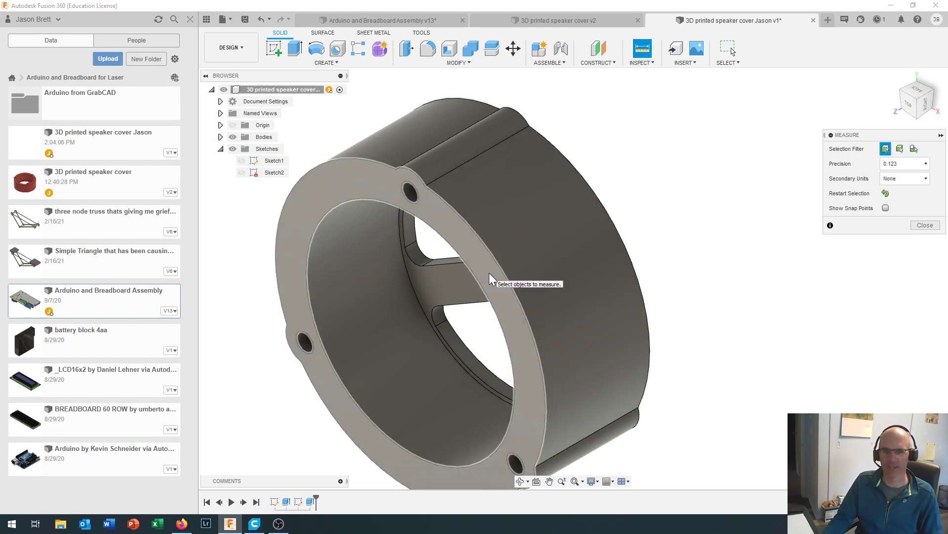
left_click(489, 272)
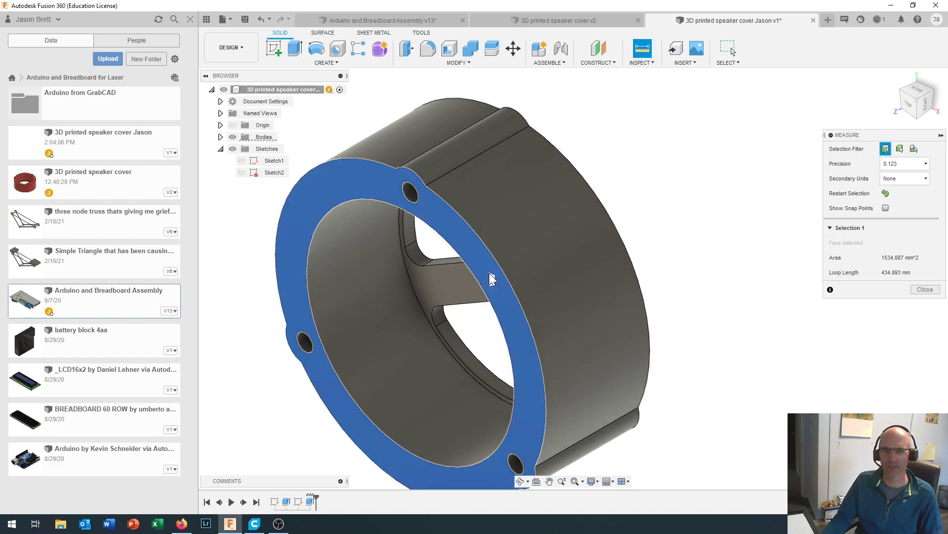
left_click(933, 96)
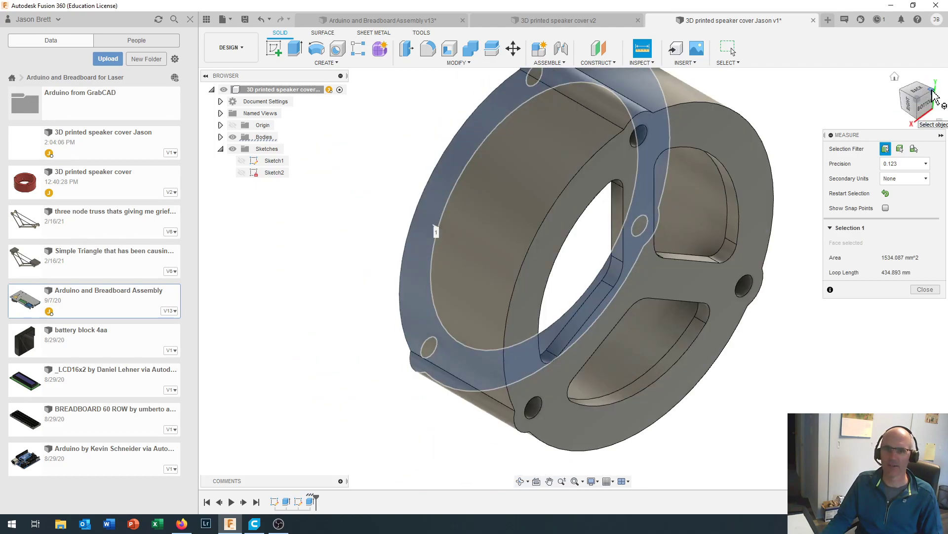
left_click(591, 173)
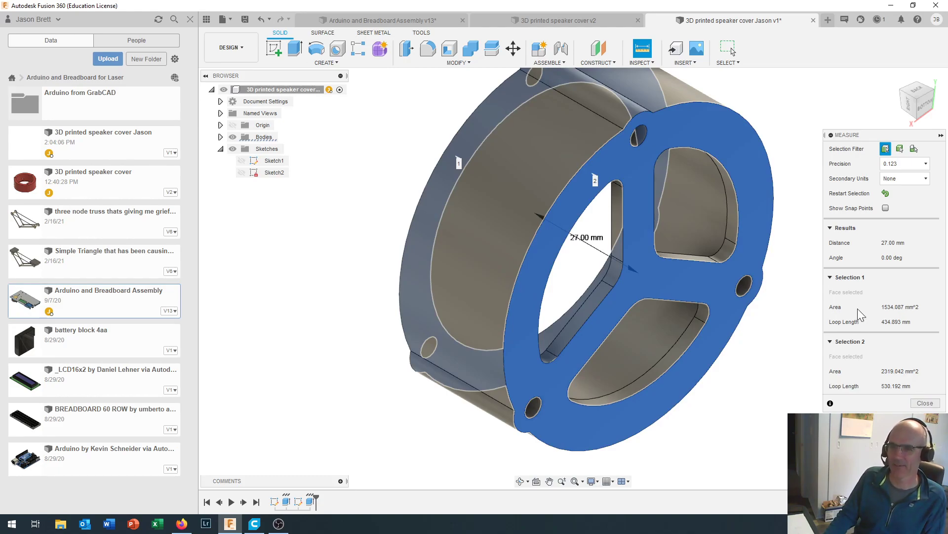
left_click(925, 403)
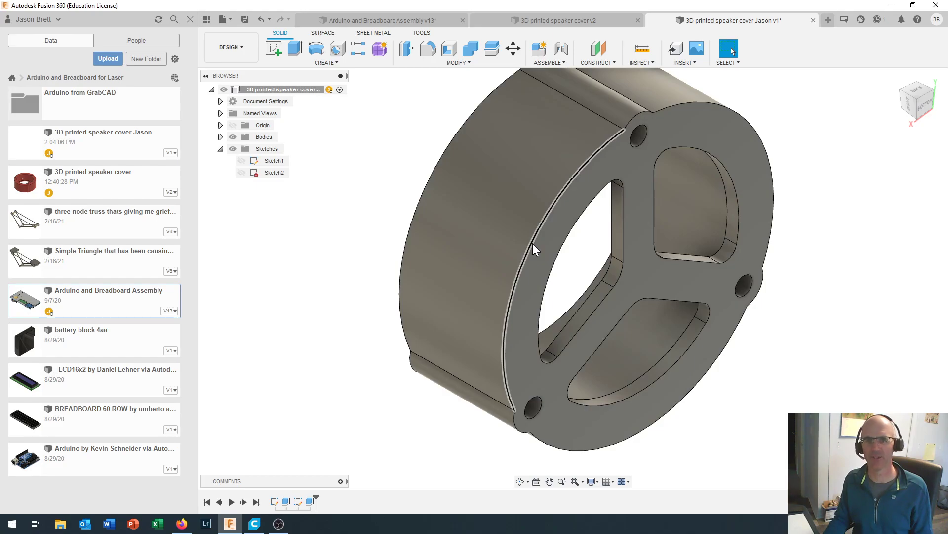
Fillet all six outer perimeter edges of the spoked face, including those around the screw bosses, with a 1 mm radius.
left_click(428, 51)
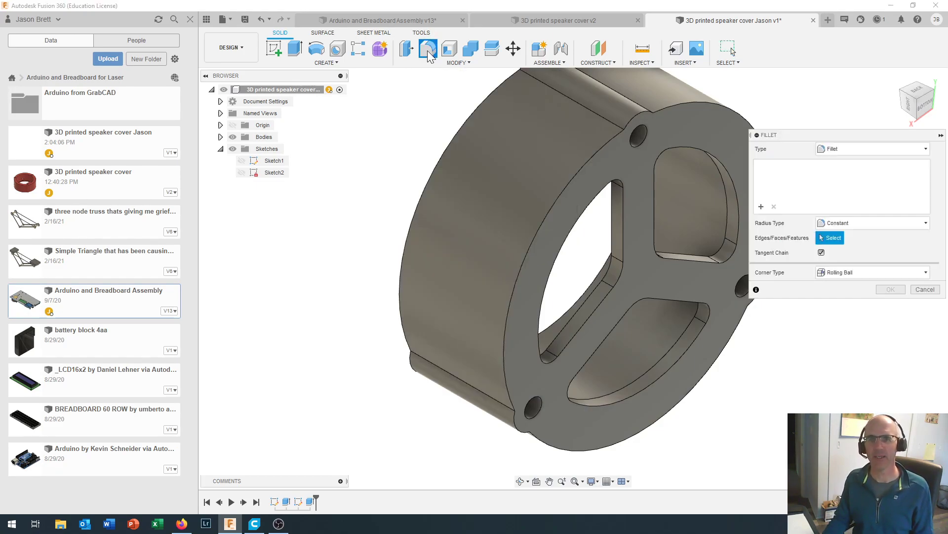
left_click(557, 200)
left_click(633, 120)
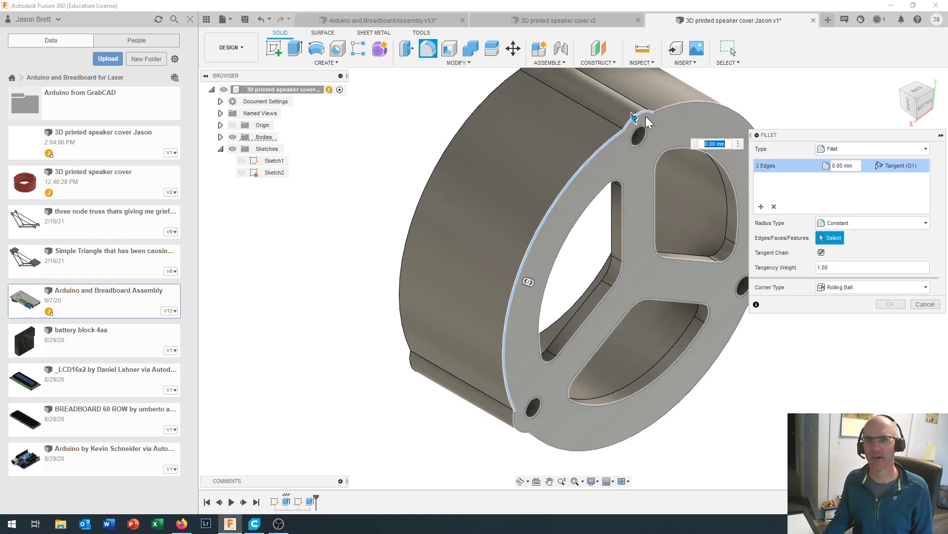
left_click(671, 109)
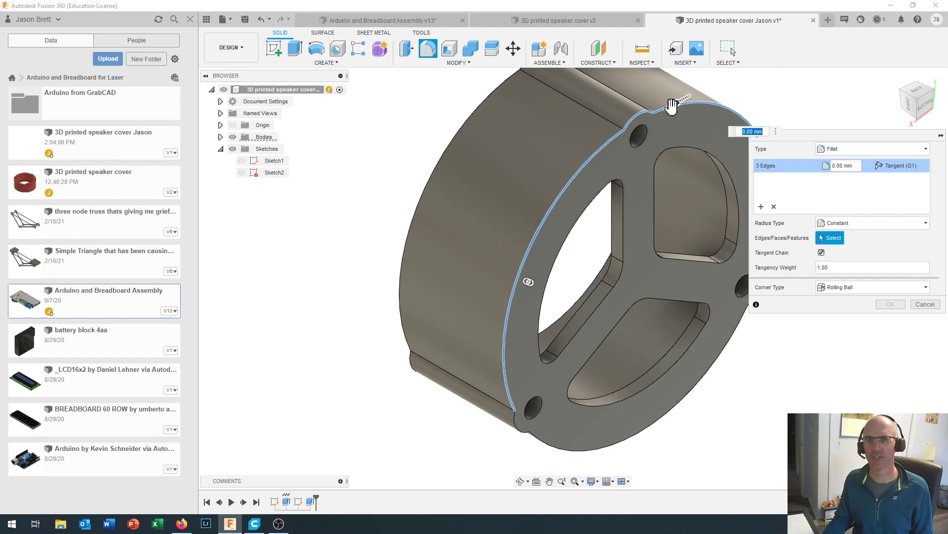
scroll(665, 209, "down", 4)
middle_click_drag(665, 220, 496, 212)
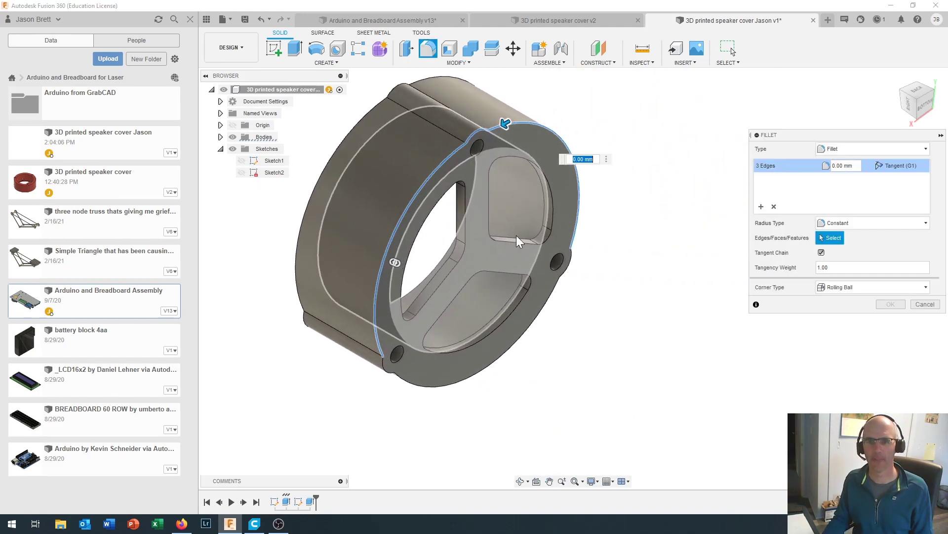
scroll(543, 249, "up", 4)
left_click(588, 274)
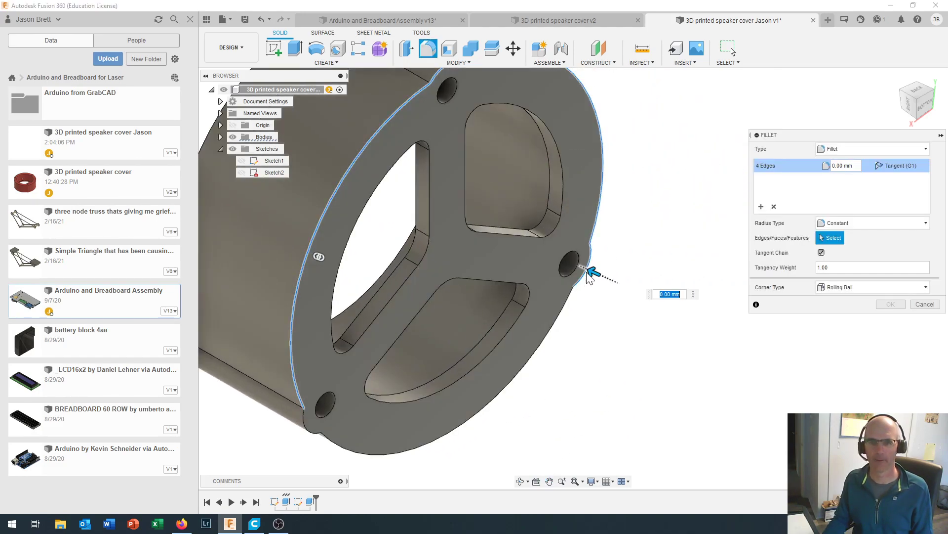
left_click(565, 319)
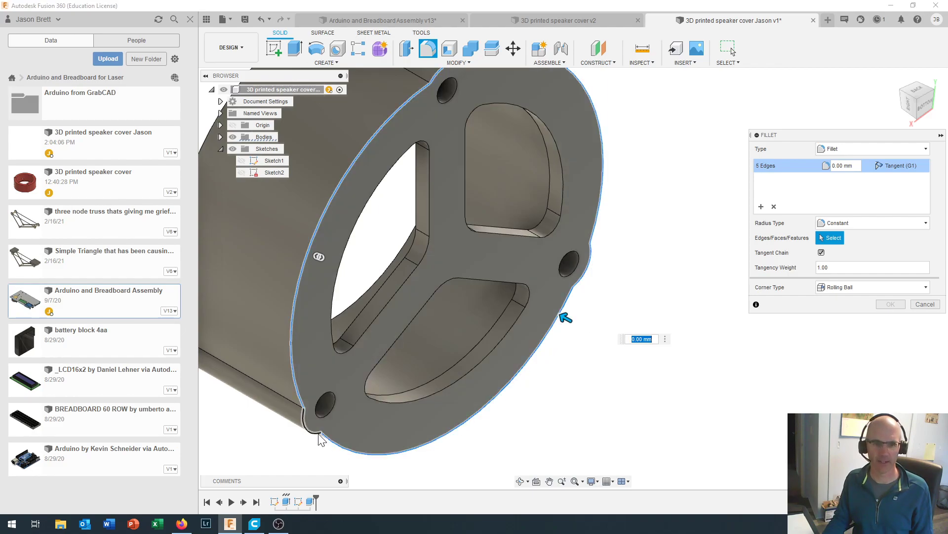
left_click(319, 435)
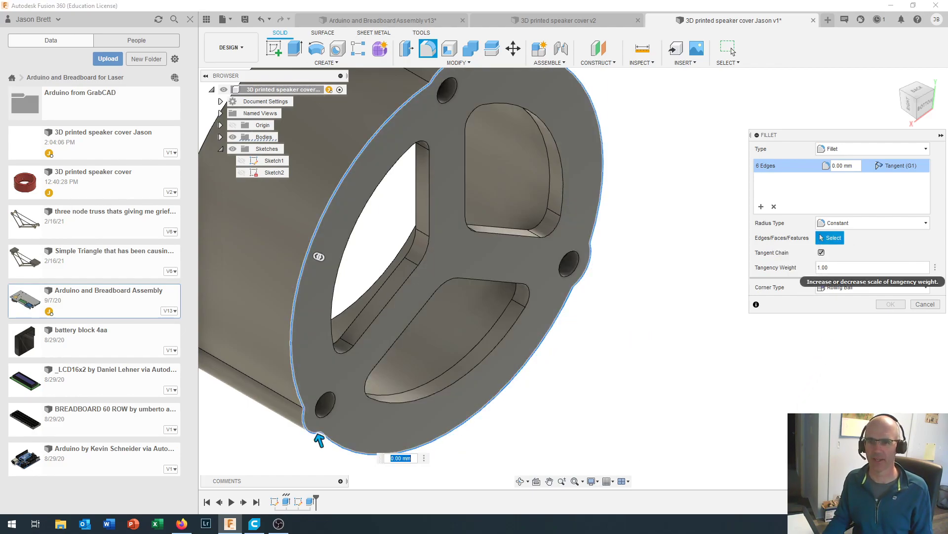
left_click(842, 166)
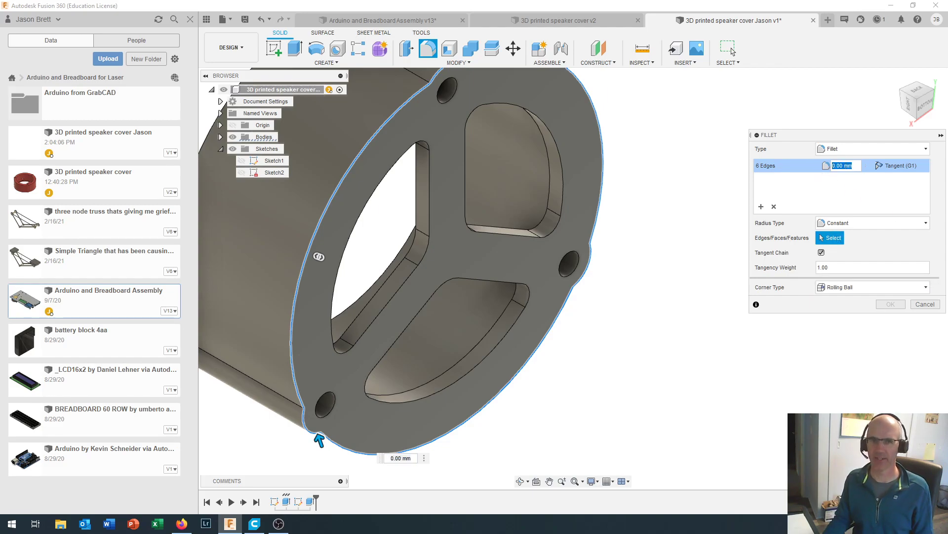
type("1")
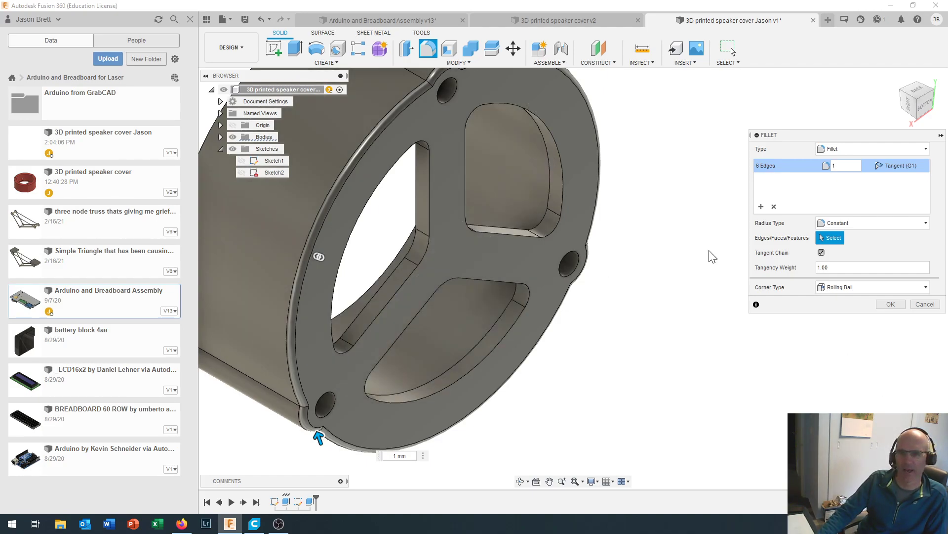
left_click(891, 303)
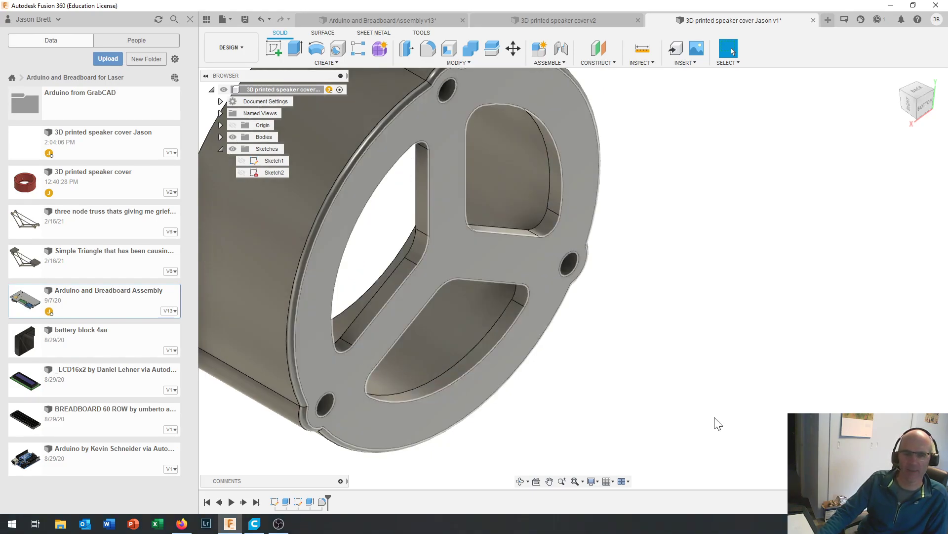
key("F6")
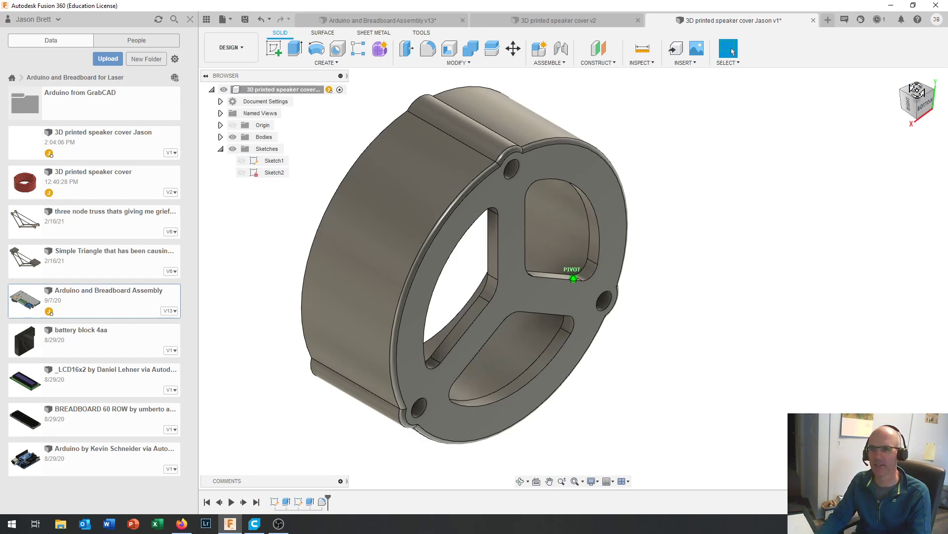
Inspect the cover from its open ring side, its outer curved wall and its filleted spoked face.
mouse_move(919, 98)
left_mouse_down()
mouse_move(931, 79)
mouse_move(909, 101)
left_mouse_up()
left_click(520, 481)
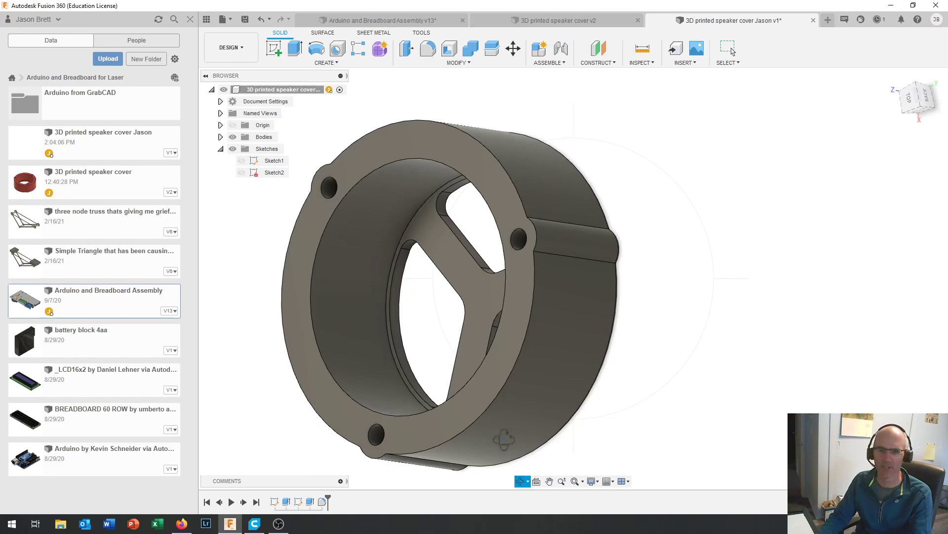
left_click_drag(504, 303, 521, 404)
left_click(549, 480)
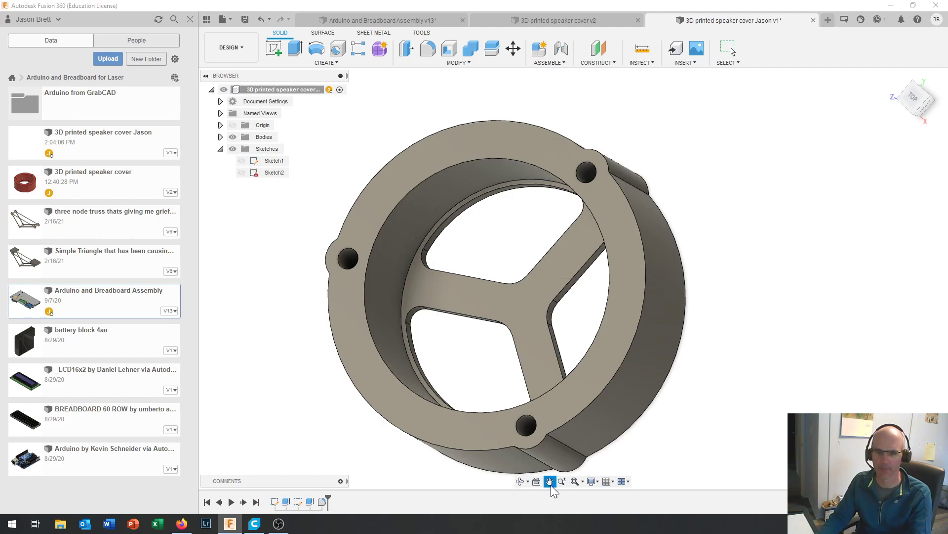
left_click_drag(731, 362, 698, 355)
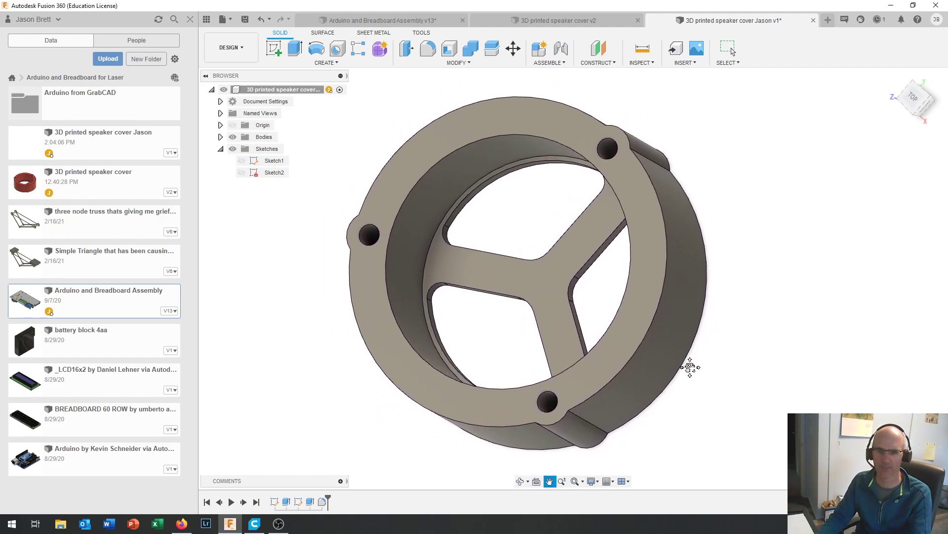
left_click(537, 482)
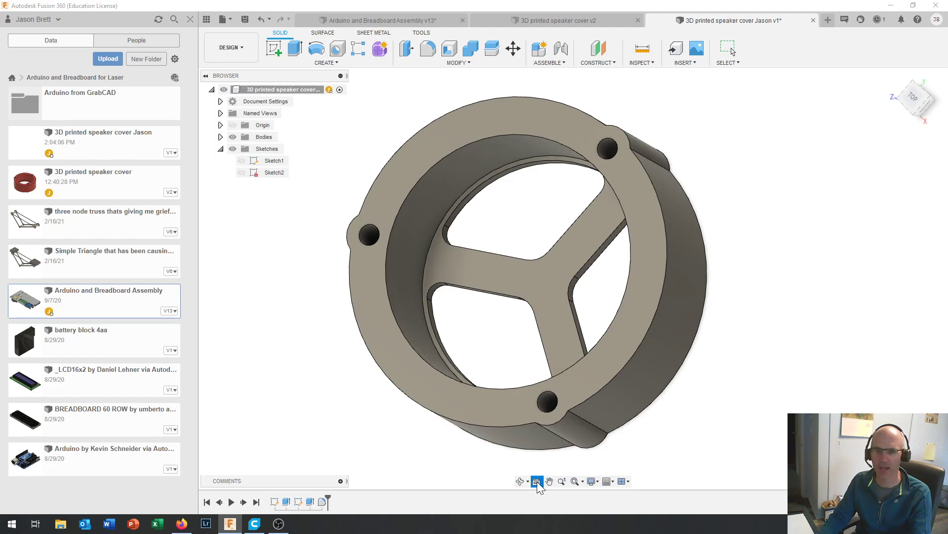
left_click(515, 404)
scroll(509, 404, "down", 3)
middle_click_drag(510, 404, 703, 395, "shift")
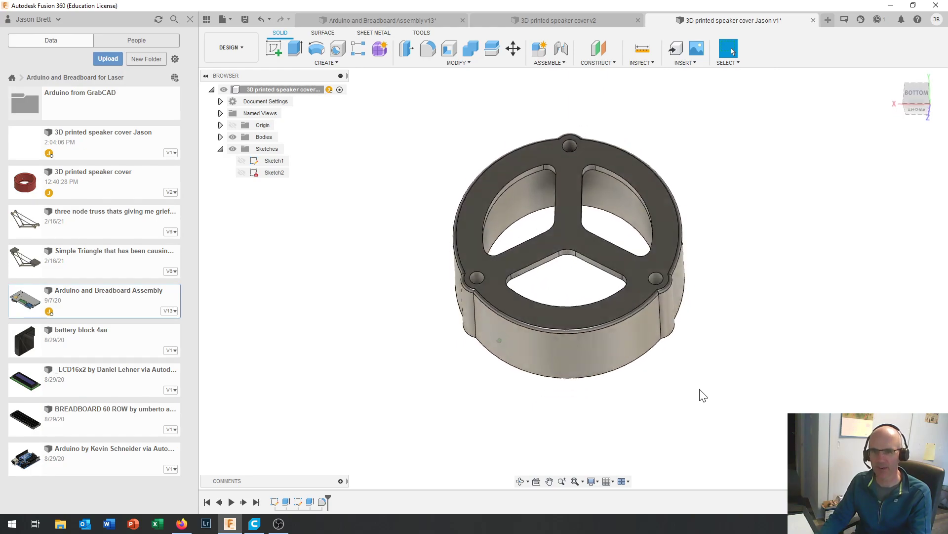
middle_click_drag(703, 395, 703, 395, "shift")
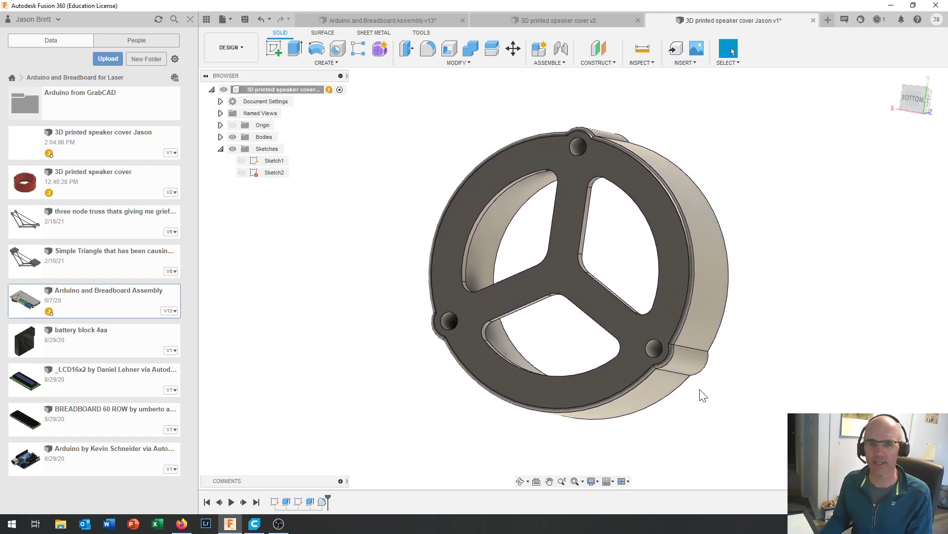
middle_click_drag(668, 366, 519, 244, "shift")
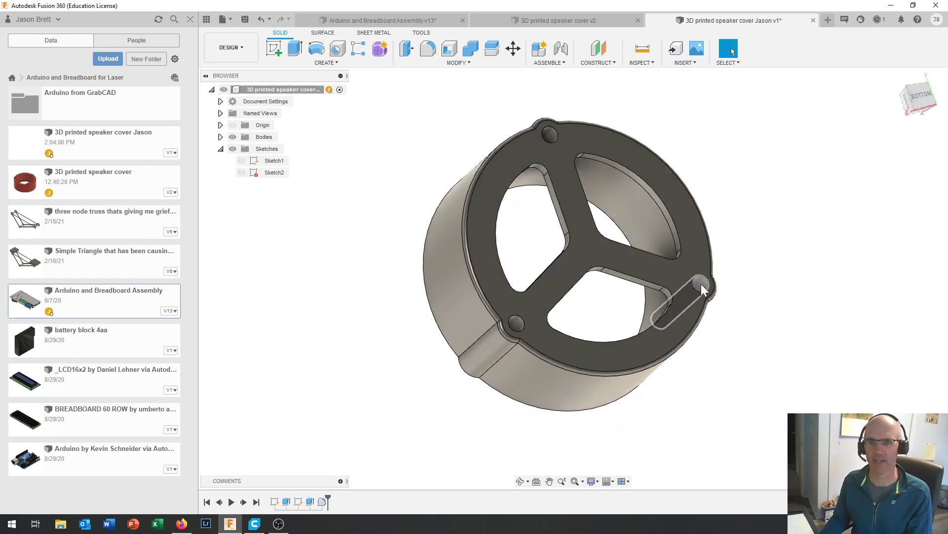
middle_click_drag(448, 210, 456, 292, "shift")
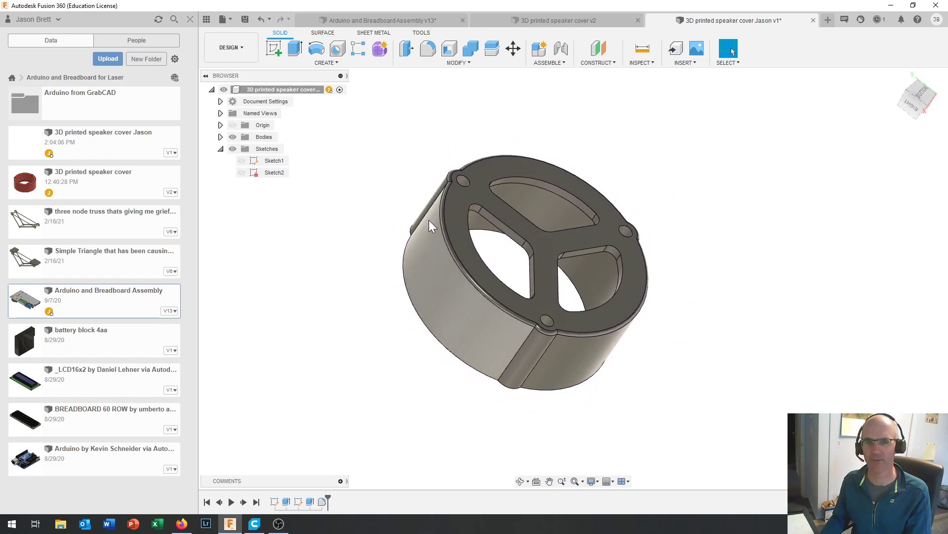
scroll(491, 325, "up", 3)
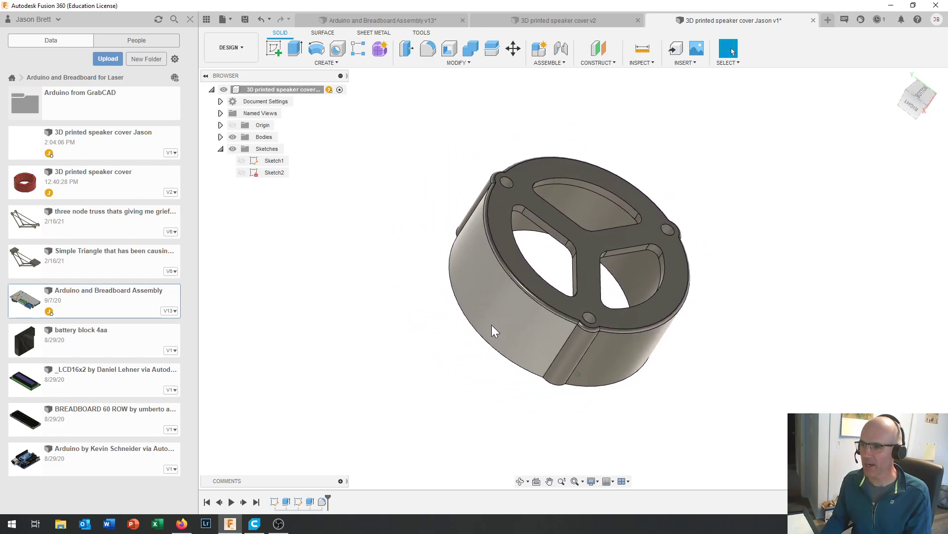
scroll(491, 324, "up", 1)
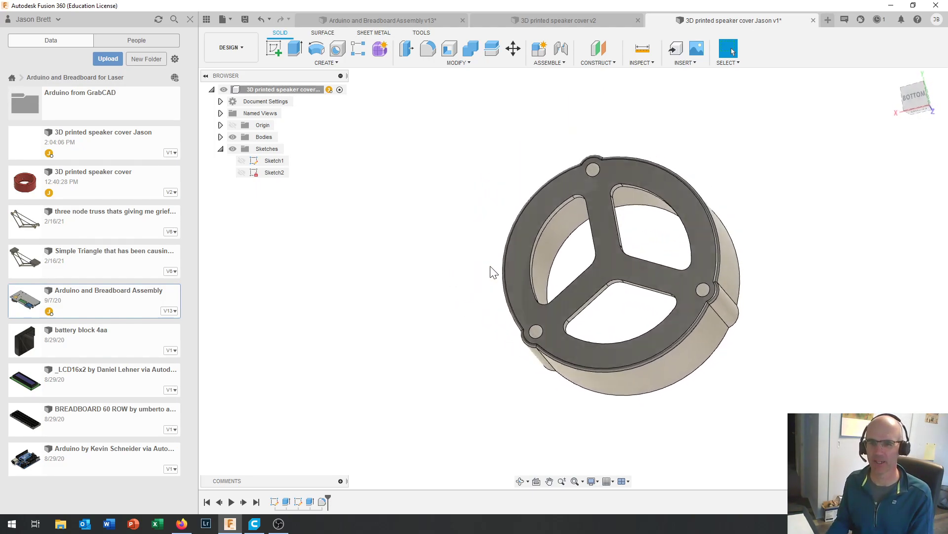
Begin a tangent plane on the outer curved wall between two screw bosses, using the lower opening's flat spoke wall as reference.
left_click(597, 62)
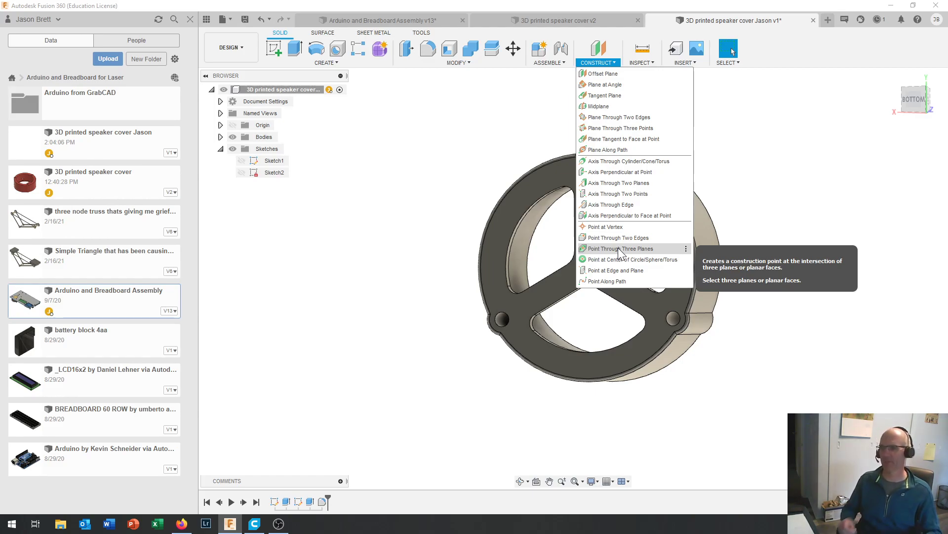
left_click(631, 102)
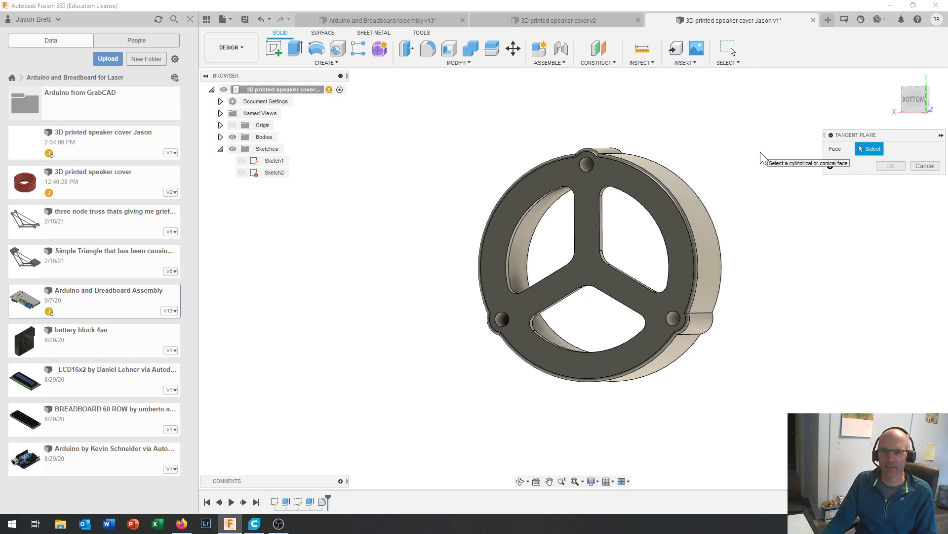
left_click(692, 210)
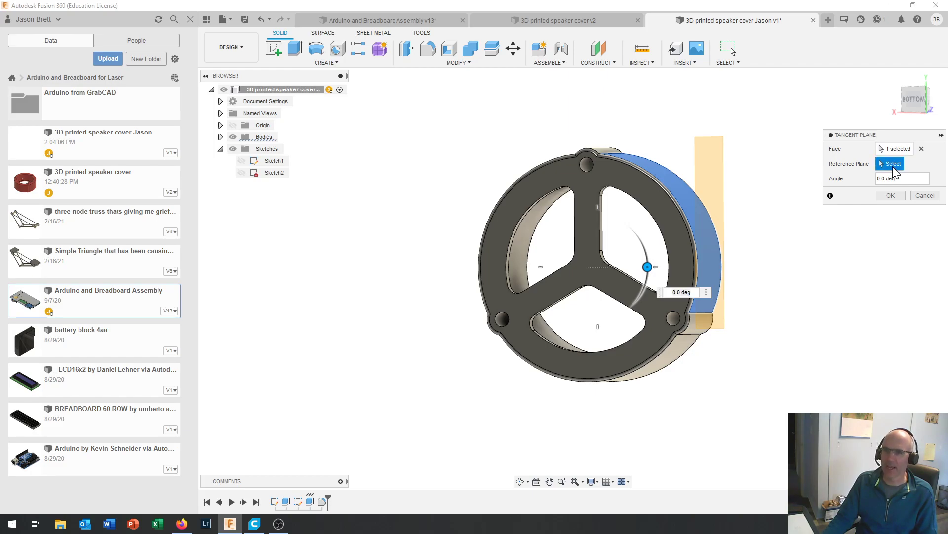
scroll(570, 308, "up", 2)
scroll(571, 308, "up", 3)
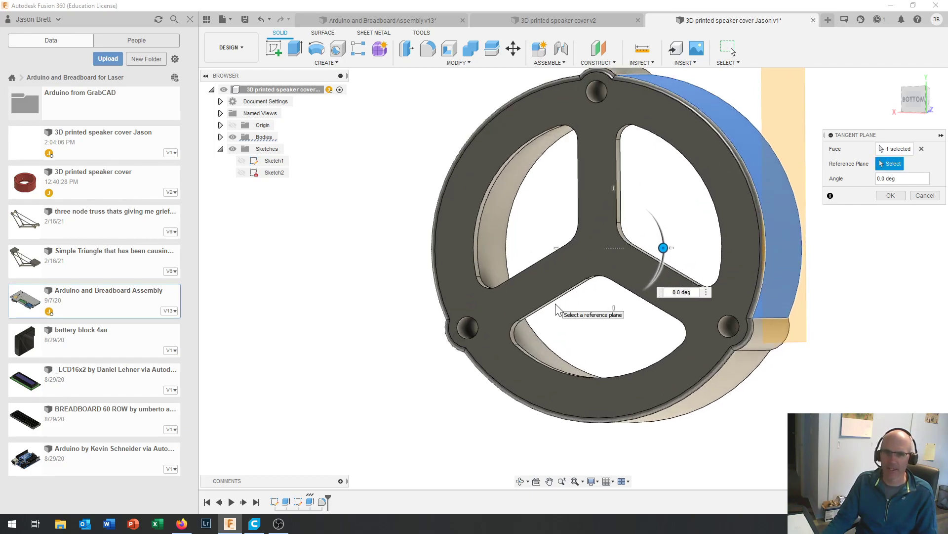
scroll(552, 303, "up", 1)
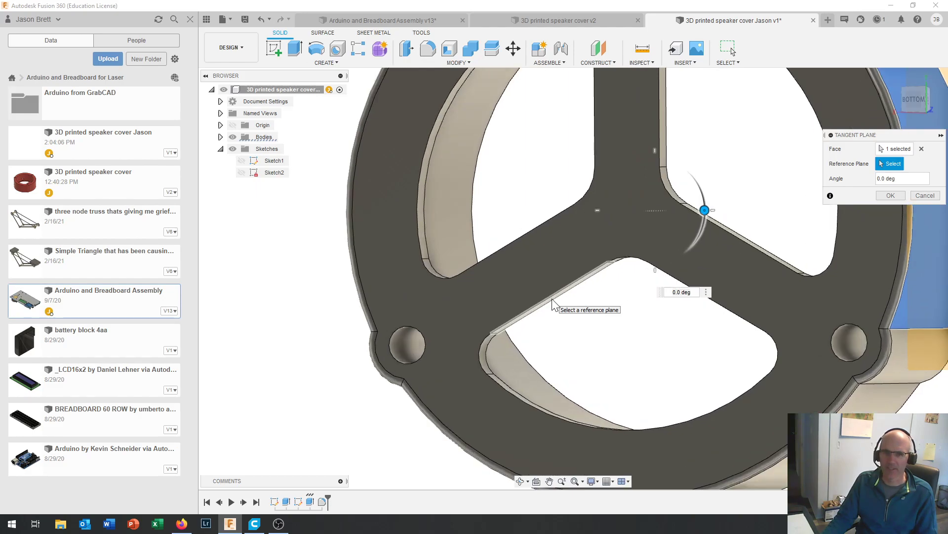
left_click(553, 303)
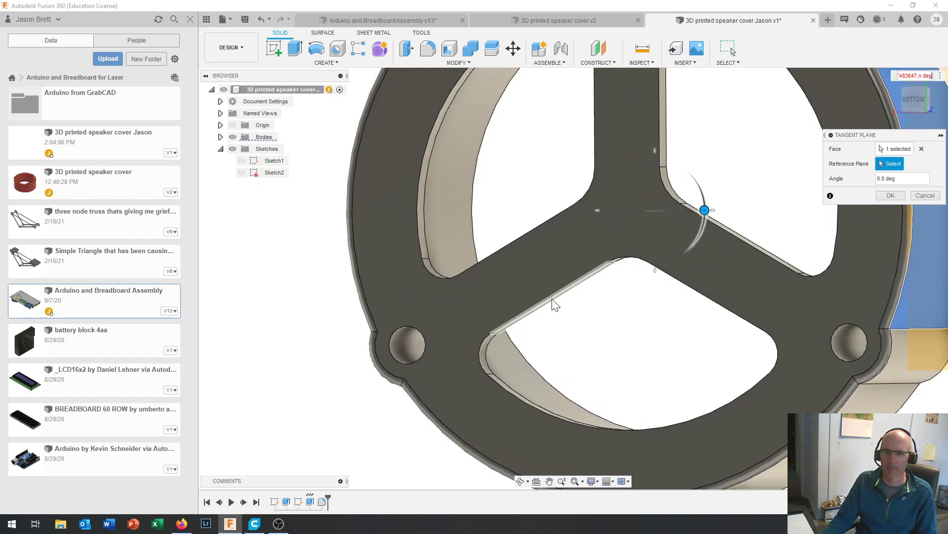
scroll(593, 335, "down", 4)
scroll(593, 336, "up", 1)
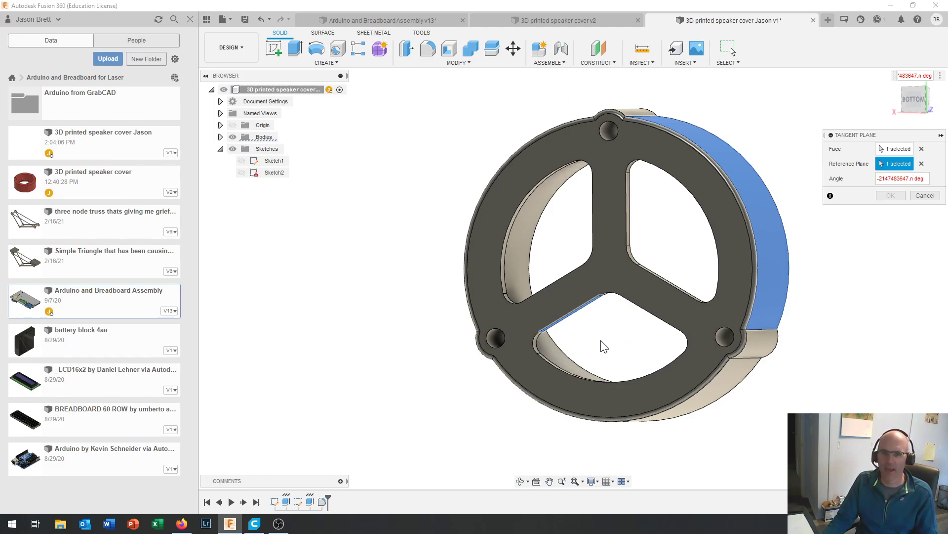
Set the tangent plane's angle to 30 degrees.
middle_click_drag(598, 354, 603, 356, "shift")
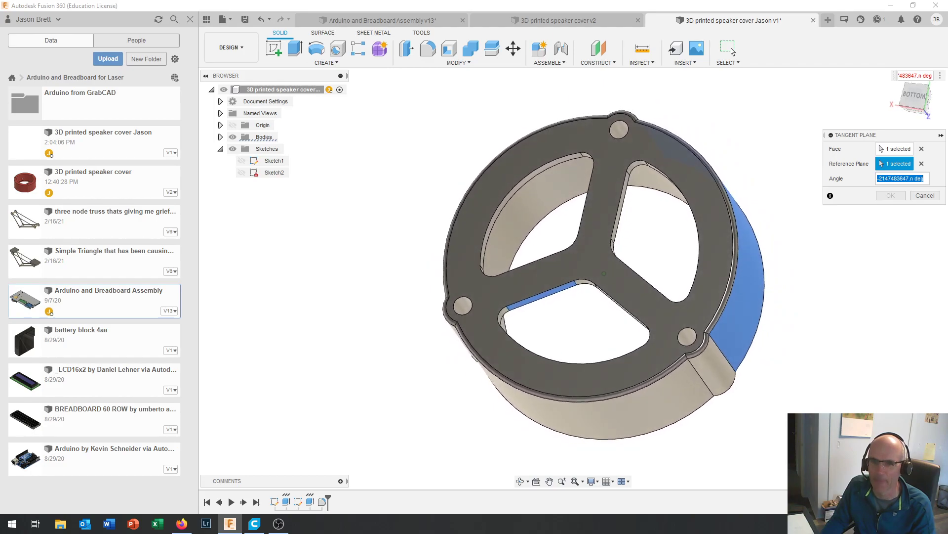
type("30")
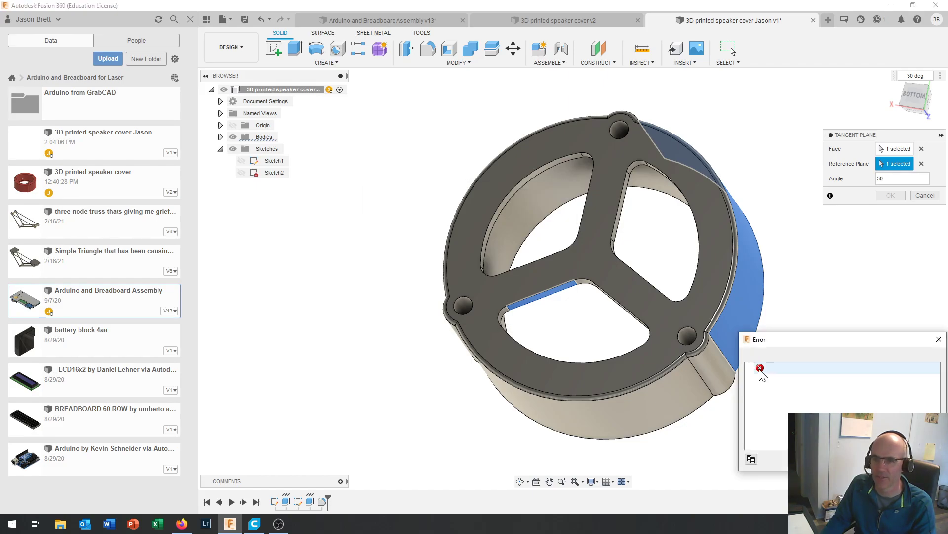
left_click(760, 372)
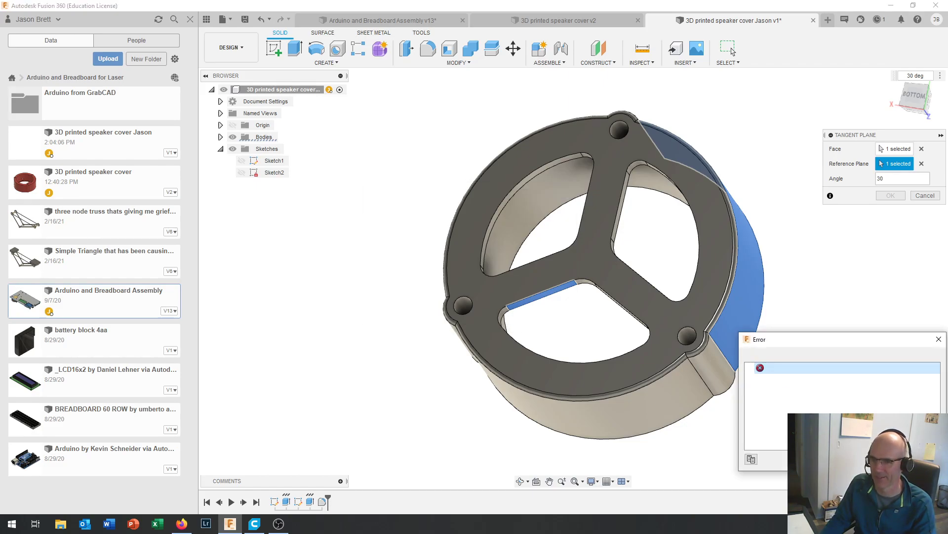
key("Escape")
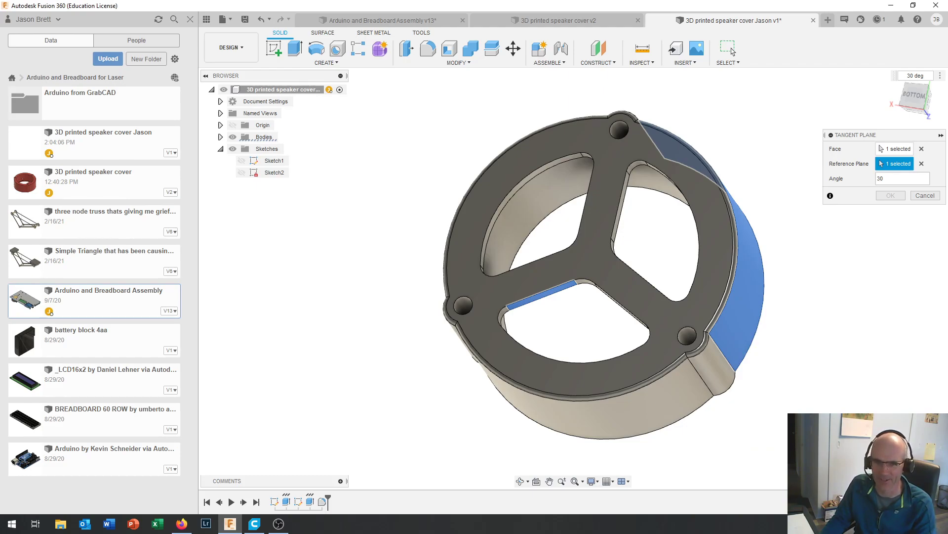
Replace the reference with the flat spoke wall of the opening nearest the selected outer wall and create the tangent plane.
left_click(921, 164)
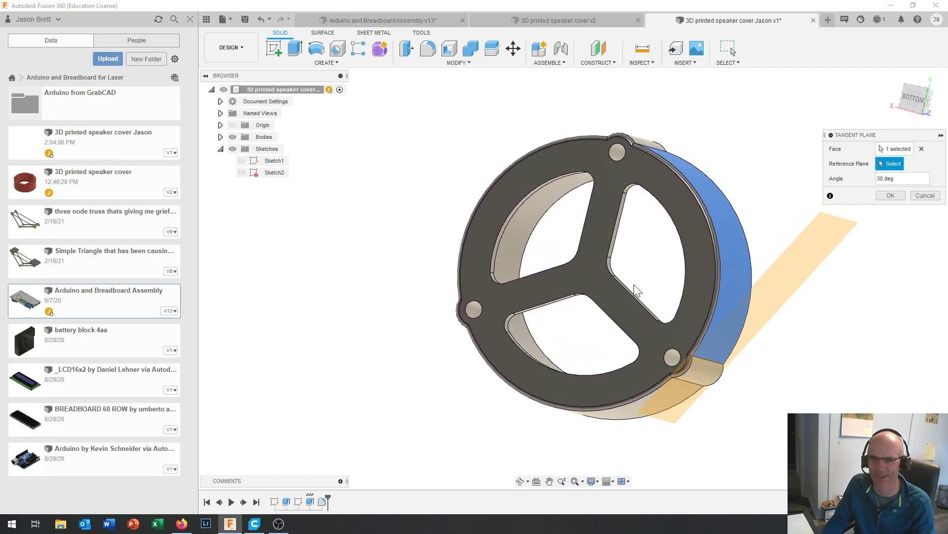
middle_click_drag(632, 289, 623, 309, "shift")
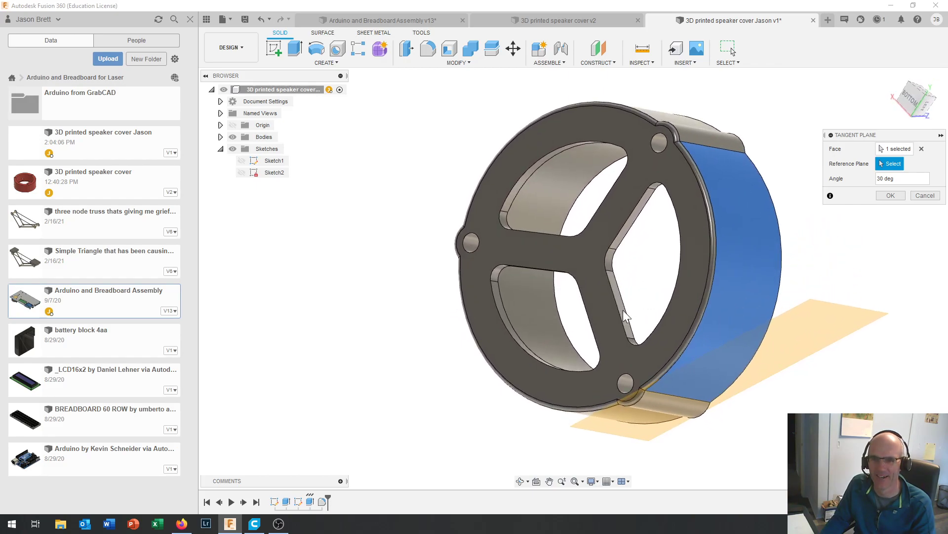
left_click(623, 310)
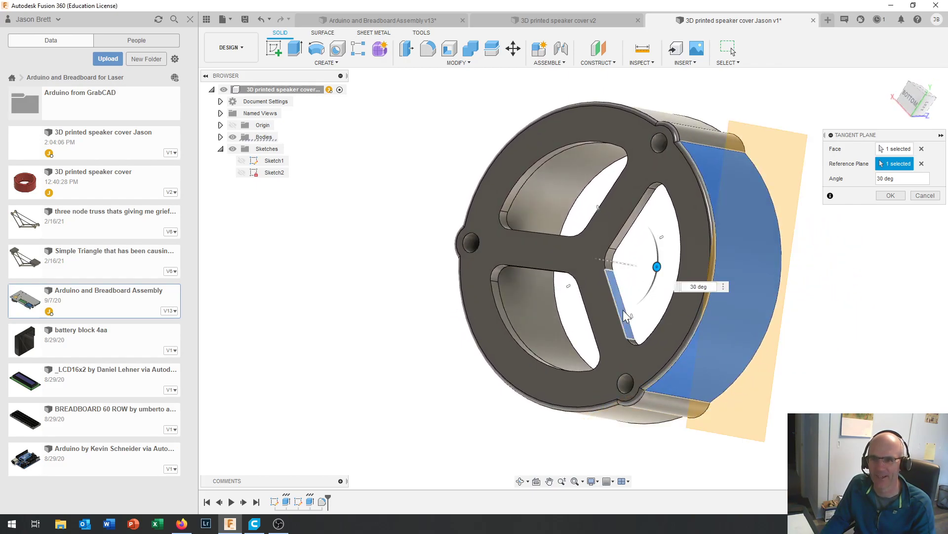
mouse_move(623, 310)
middle_mouse_down("shift")
mouse_move(693, 331)
mouse_move(698, 348)
mouse_move(663, 334)
mouse_move(657, 285)
mouse_move(633, 308)
middle_mouse_up("shift")
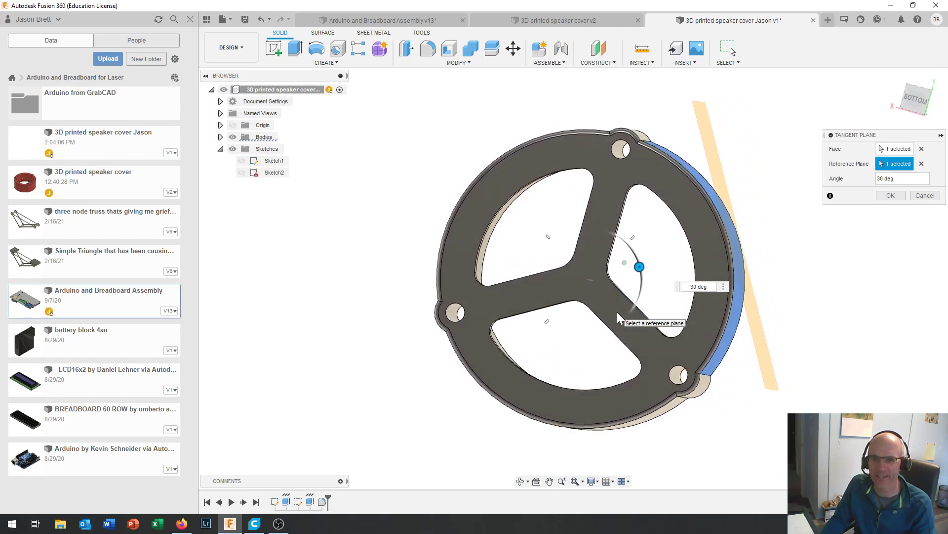
middle_click_drag(617, 312, 546, 307, "shift")
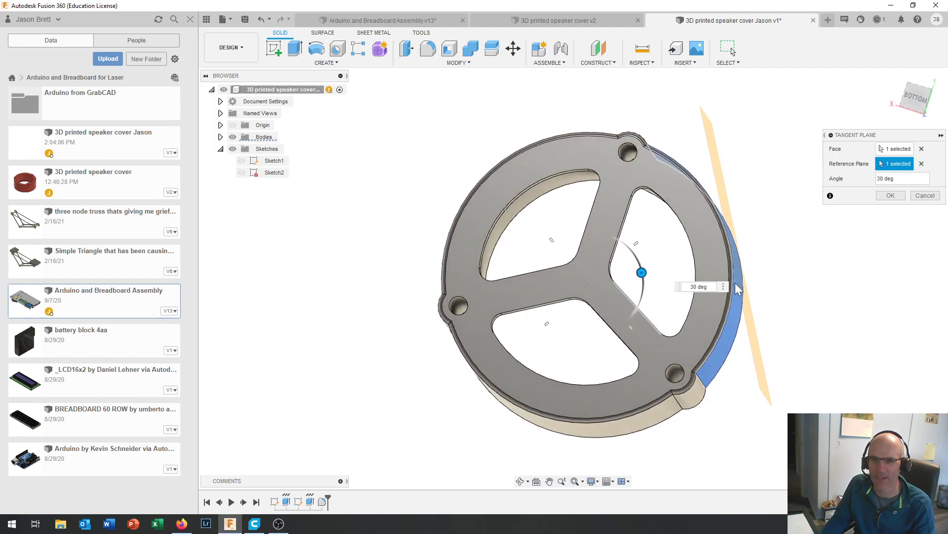
middle_click_drag(741, 276, 642, 346, "shift")
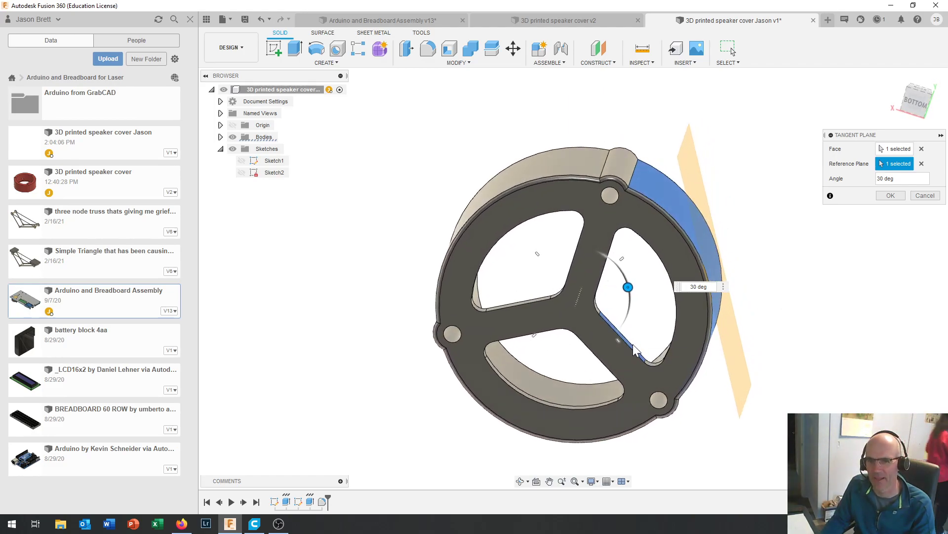
middle_click_drag(758, 262, 840, 198, "shift")
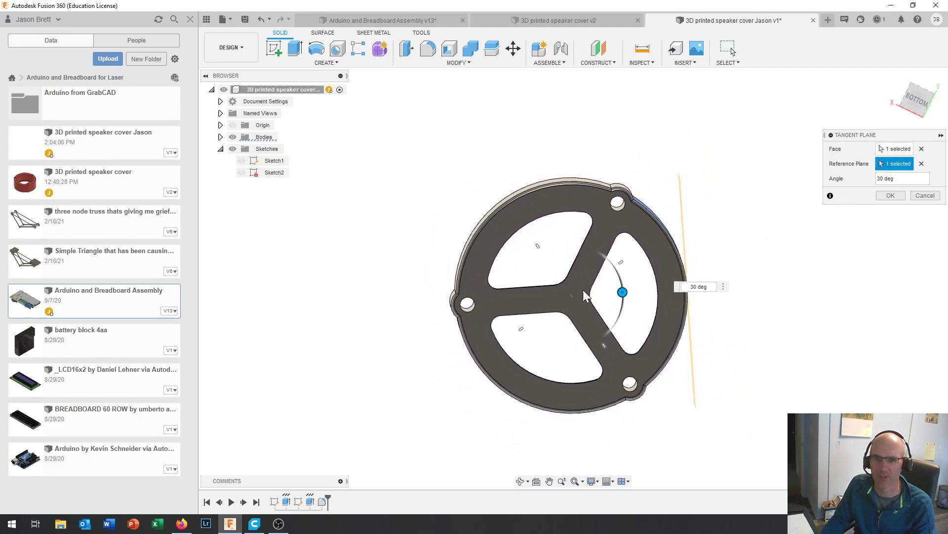
middle_click_drag(804, 271, 886, 209, "shift")
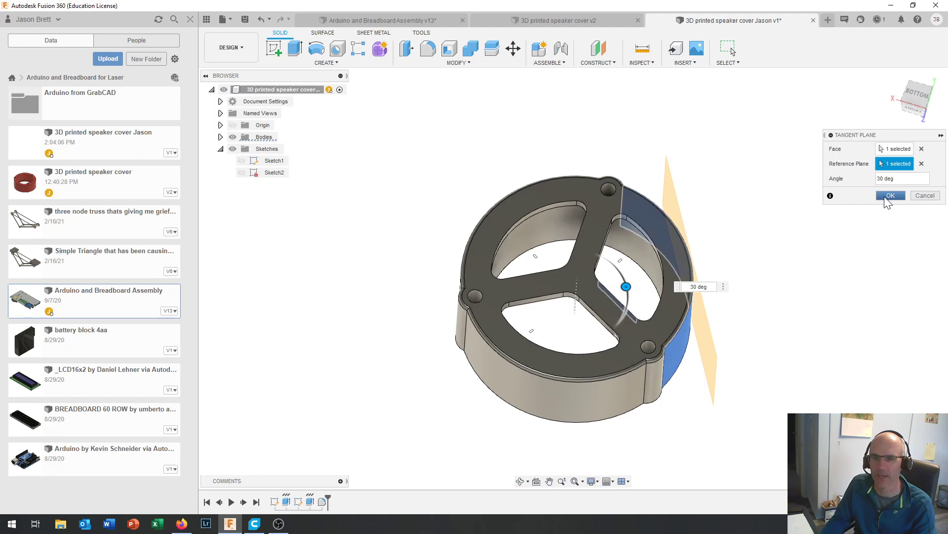
left_click(885, 197)
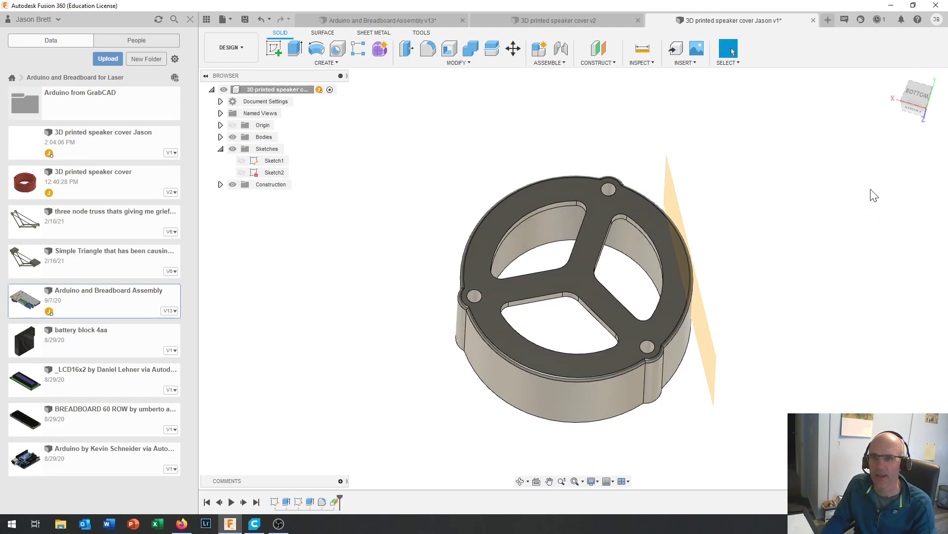
Start a new sketch on the tangent construction plane touching the cover's outer curved wall.
middle_click_drag(735, 272, 676, 319, "shift")
scroll(677, 319, "up", 5)
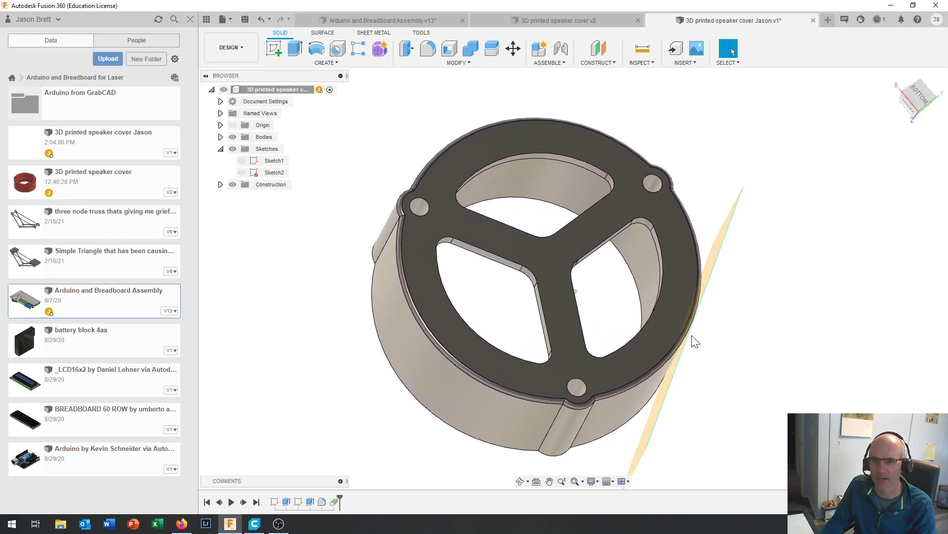
middle_click_drag(647, 352, 678, 324, "shift")
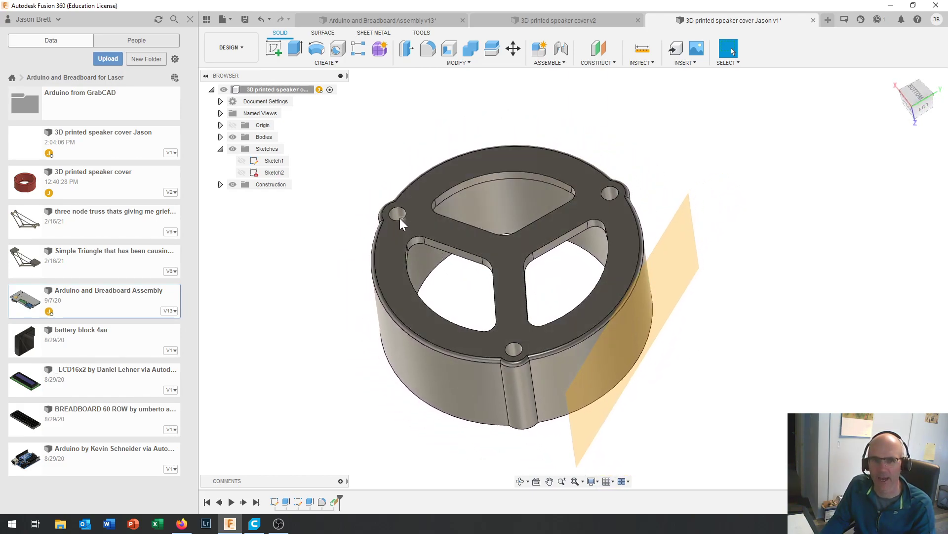
middle_click_drag(628, 301, 552, 276, "shift")
middle_click_drag(404, 222, 550, 265, "shift")
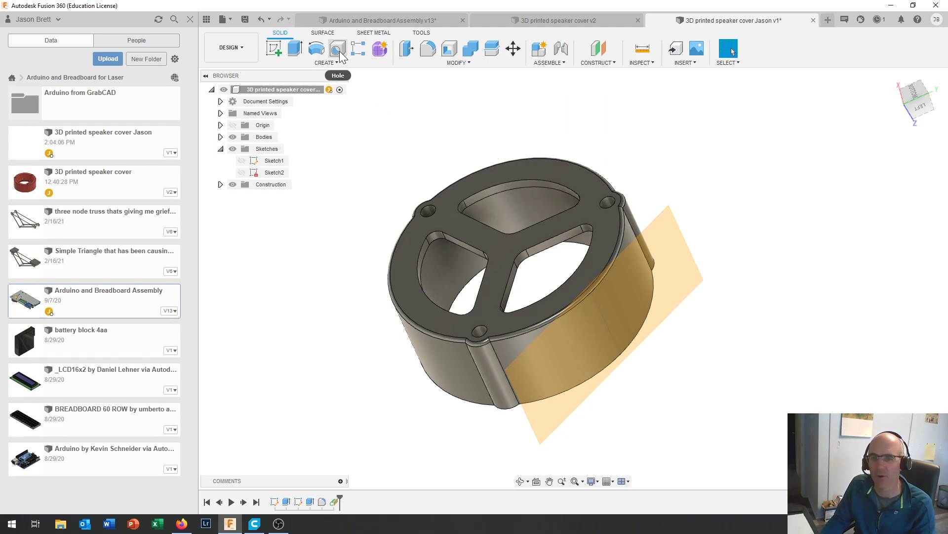
left_click(275, 49)
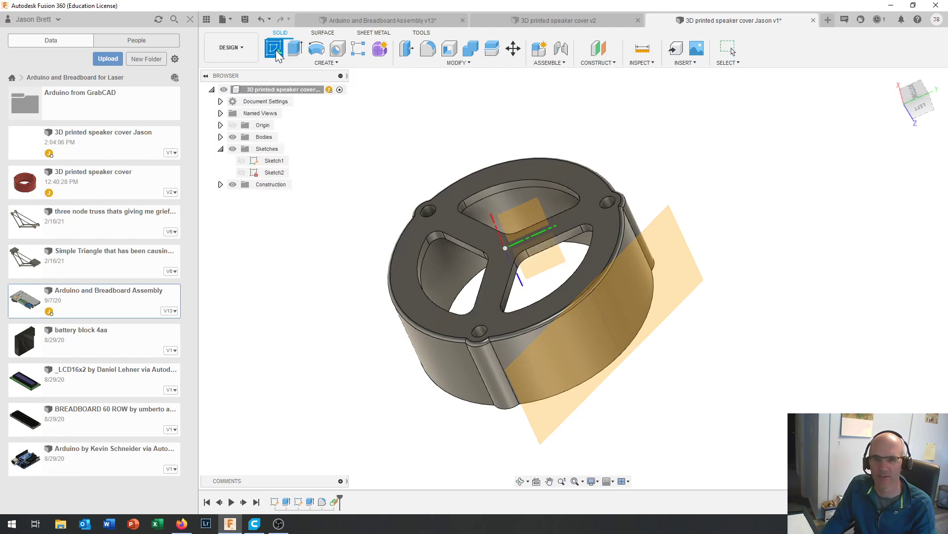
left_click(642, 272)
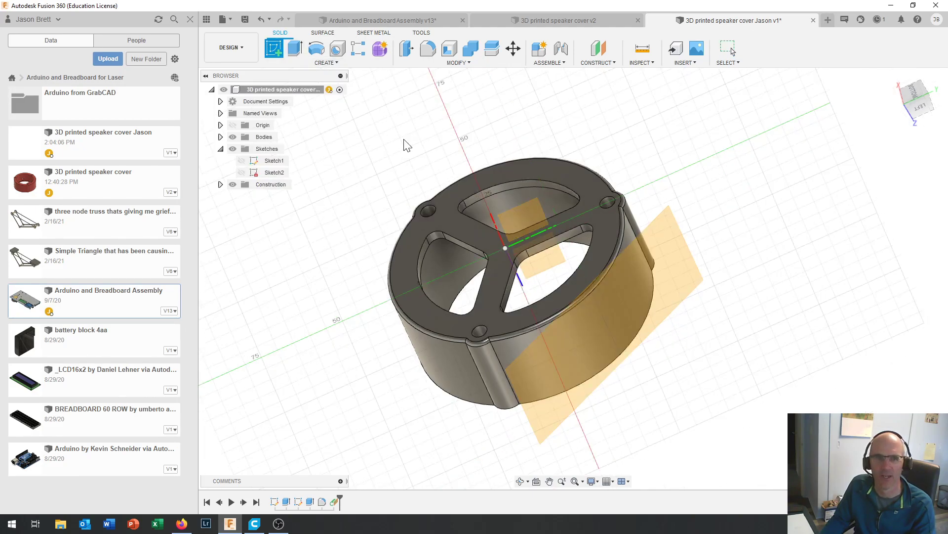
Create a sketch on the tangent plane lying against the outer wall between two screw bosses.
left_click(279, 52)
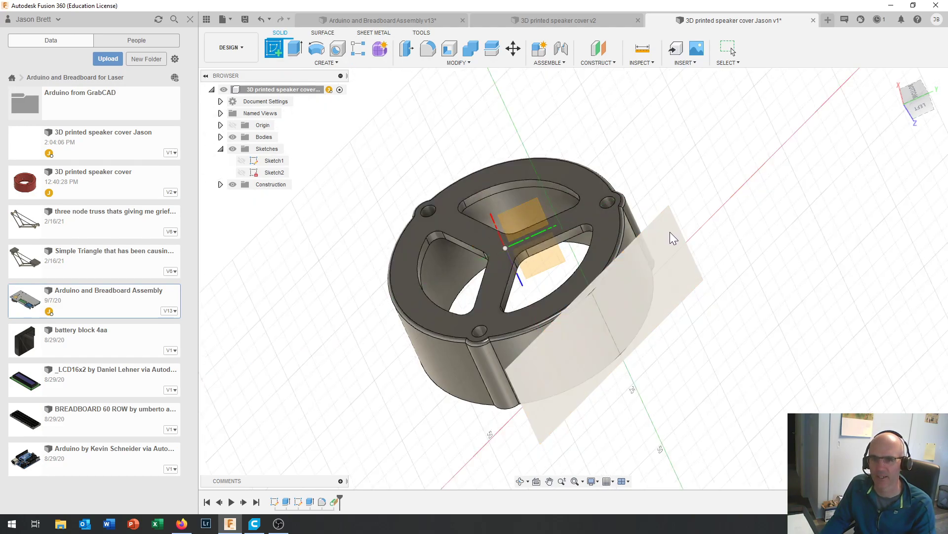
left_click(671, 230)
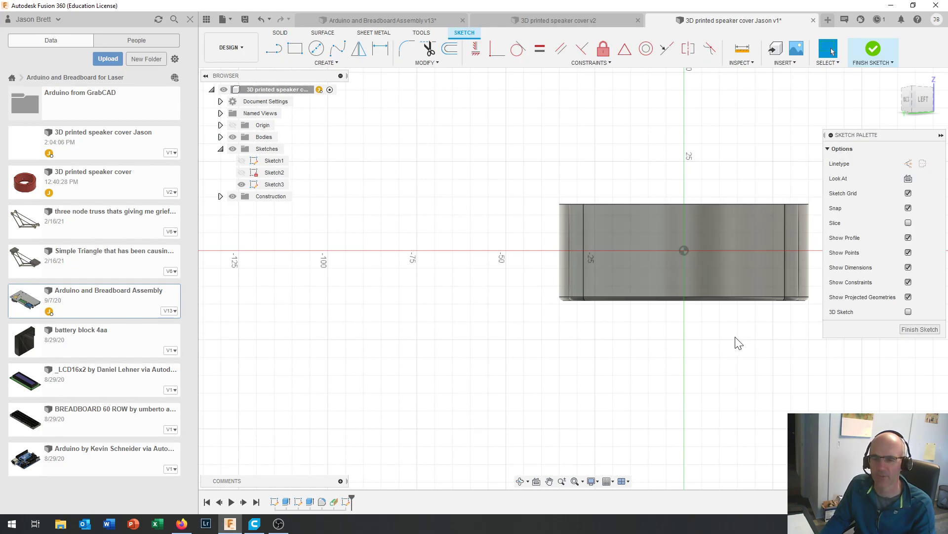
scroll(716, 221, "up", 3)
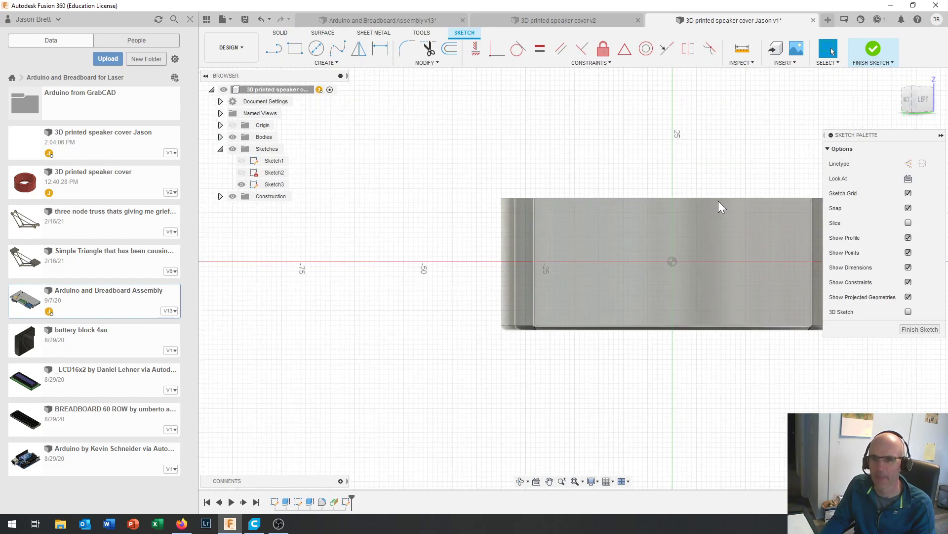
left_click_drag(712, 174, 565, 176)
key("Escape")
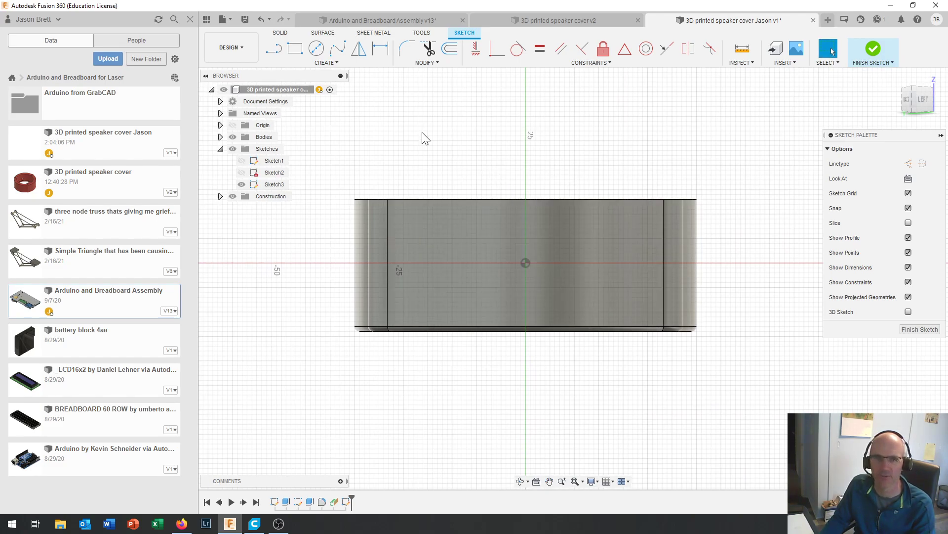
Project the raised ring's inner cylindrical wall into the tangent-plane sketch.
left_click(342, 63)
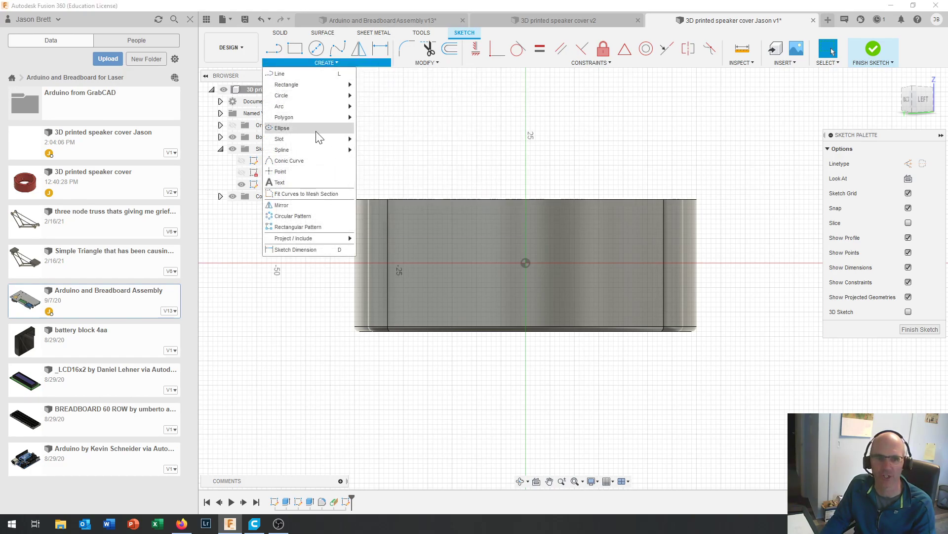
mouse_move(316, 242)
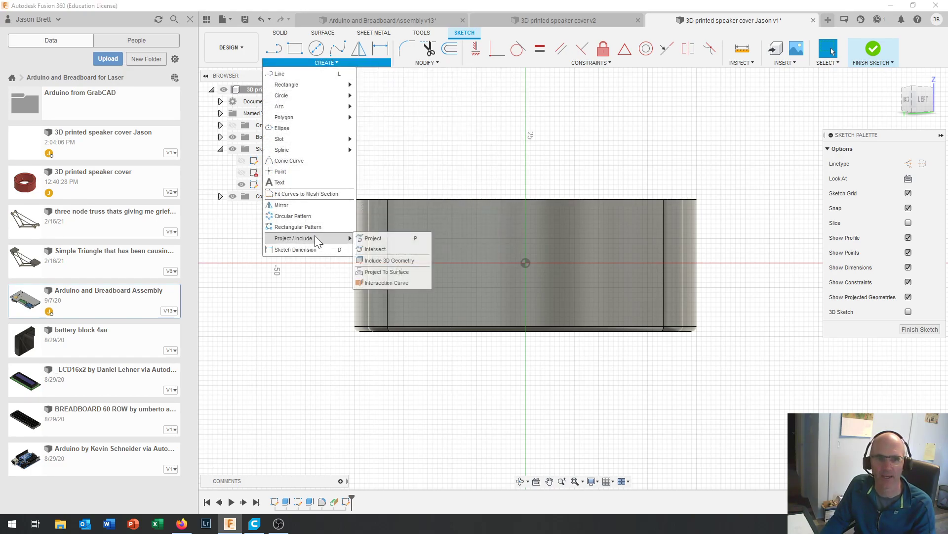
left_click(374, 238)
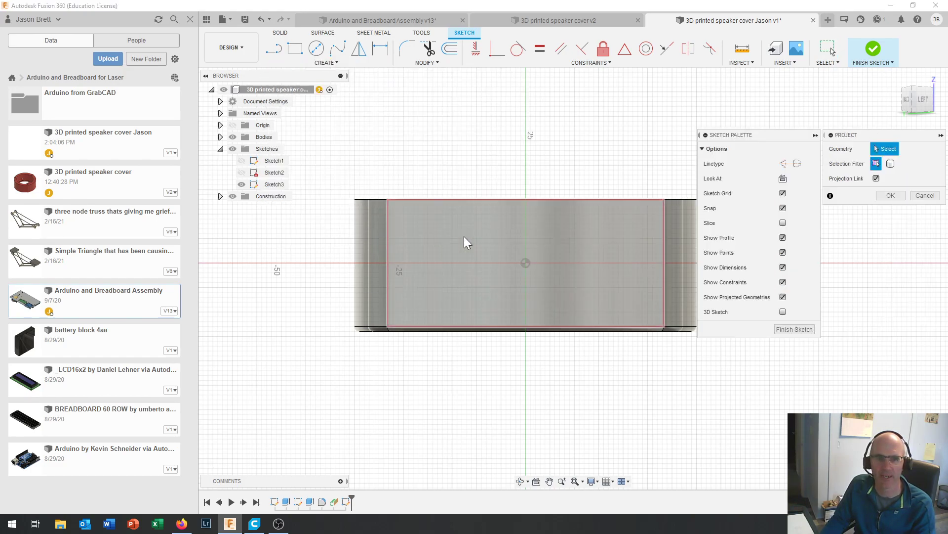
left_click(913, 91)
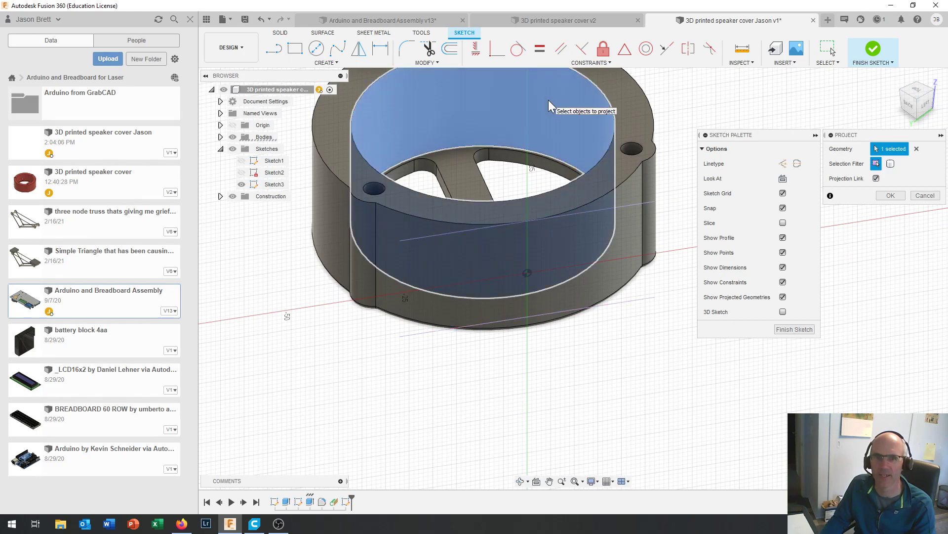
left_click(570, 102)
left_click(897, 196)
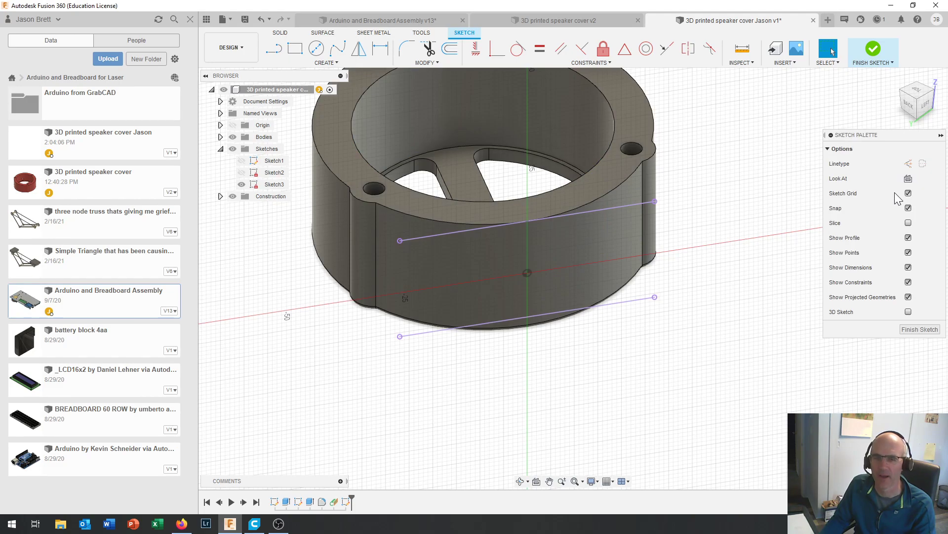
Sketch an 8 mm diameter circle centred on the vertical axis below the origin, overlapping the lower projected line.
left_click(925, 111)
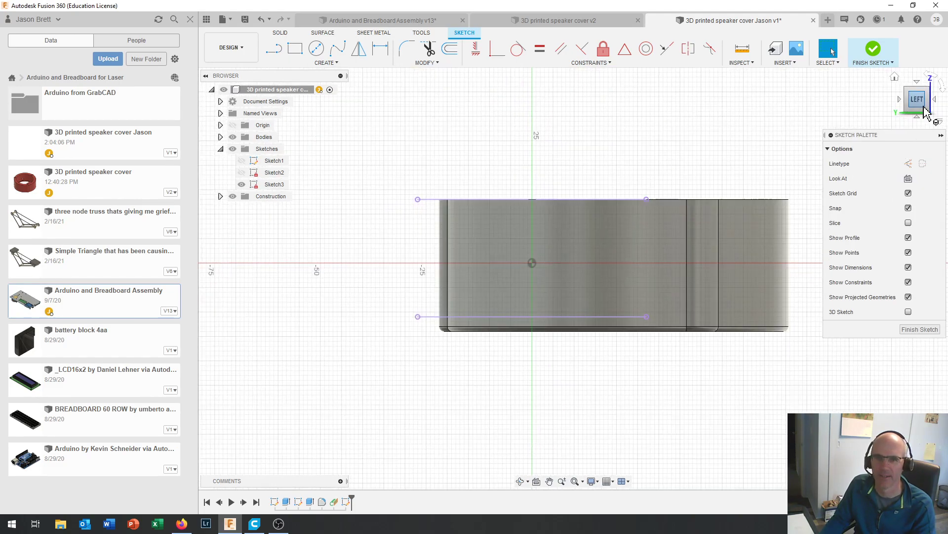
middle_click_drag(645, 198, 535, 482, "shift")
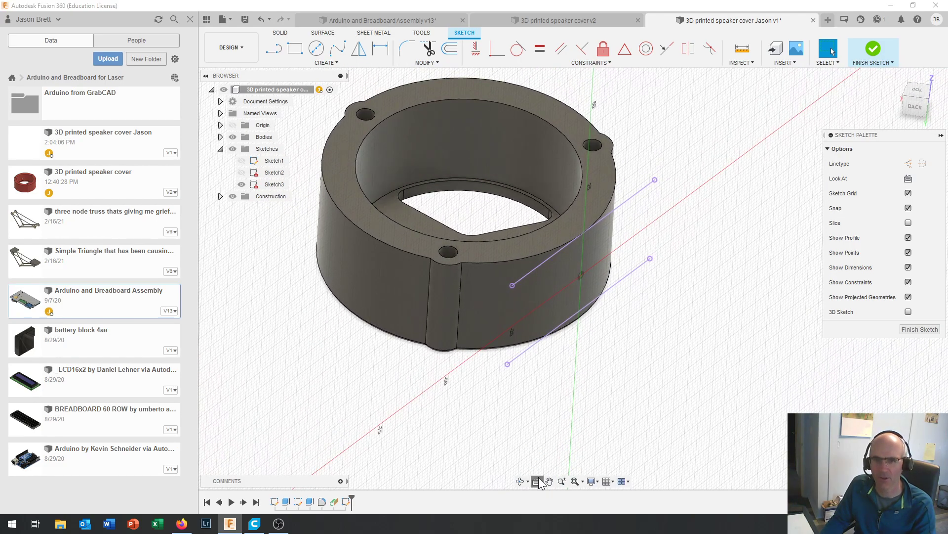
left_click(537, 481)
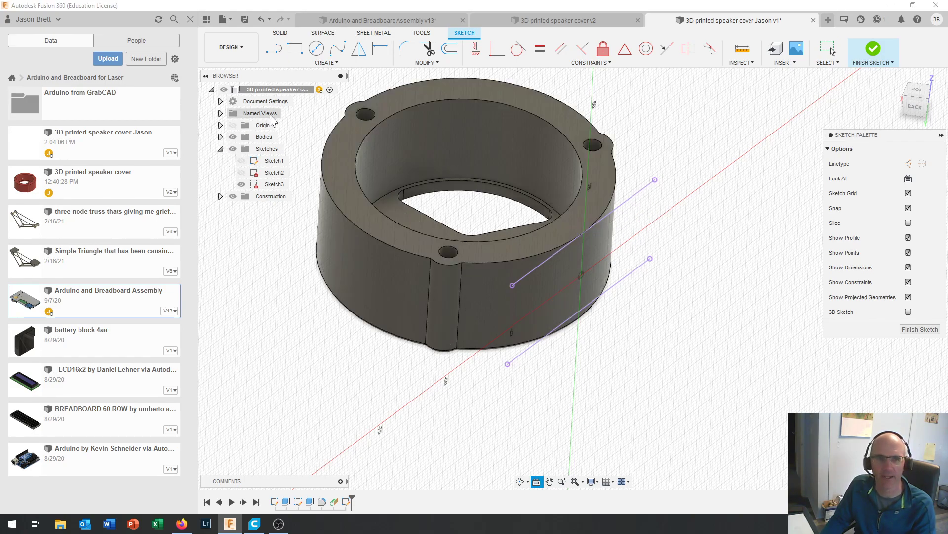
left_click(221, 196)
left_click(275, 208)
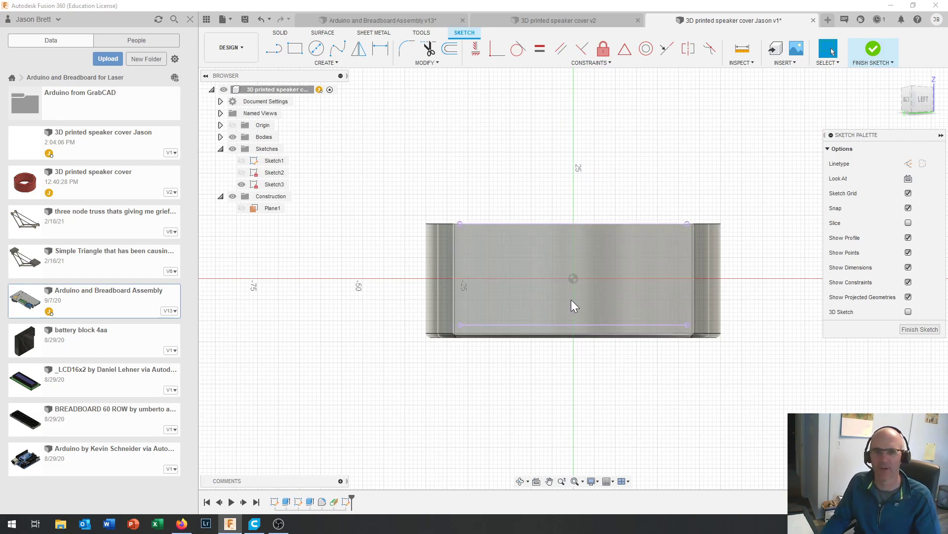
scroll(571, 300, "up", 2)
scroll(579, 289, "up", 1)
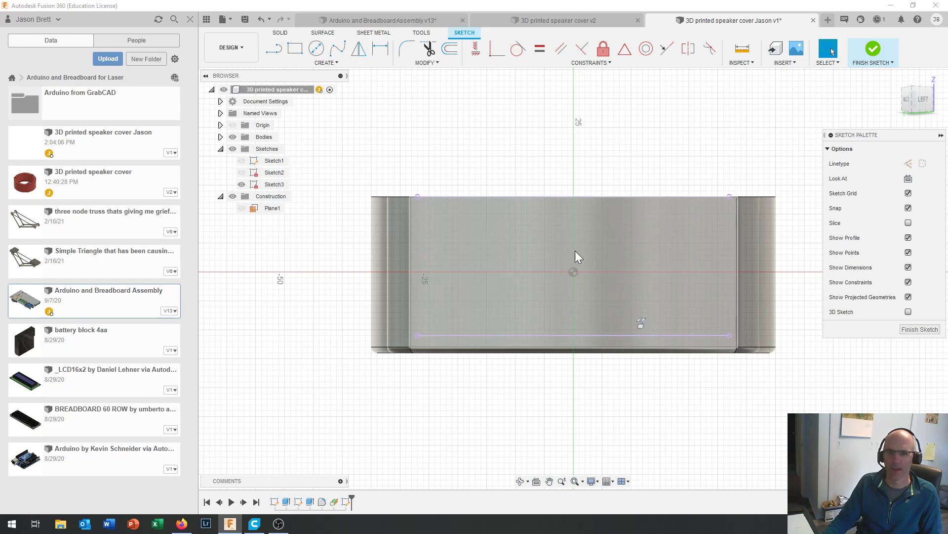
left_click(317, 49)
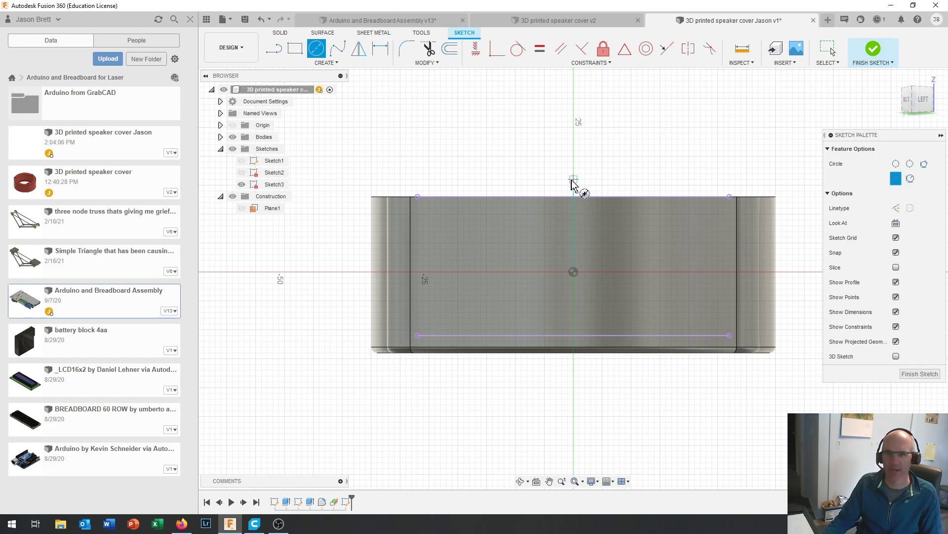
left_click(573, 317)
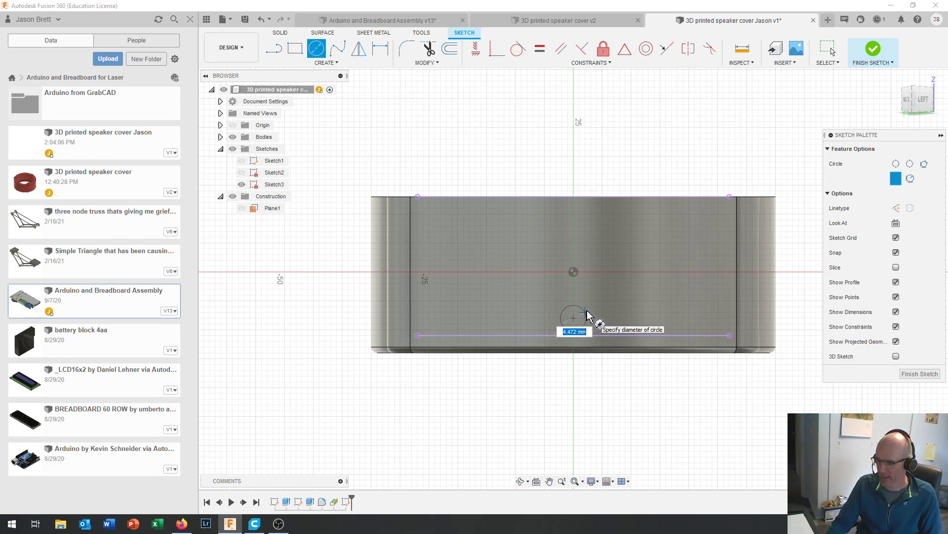
type("8")
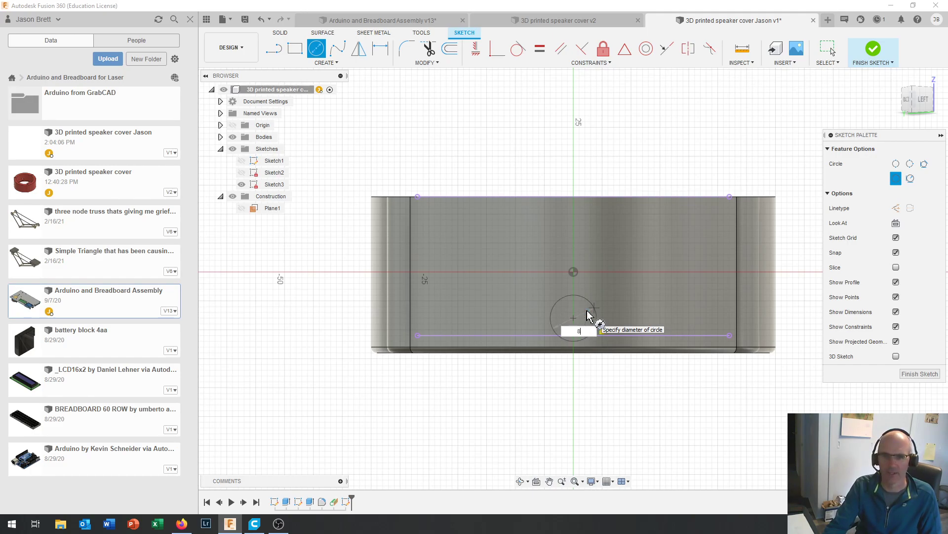
key("Return")
key("Escape")
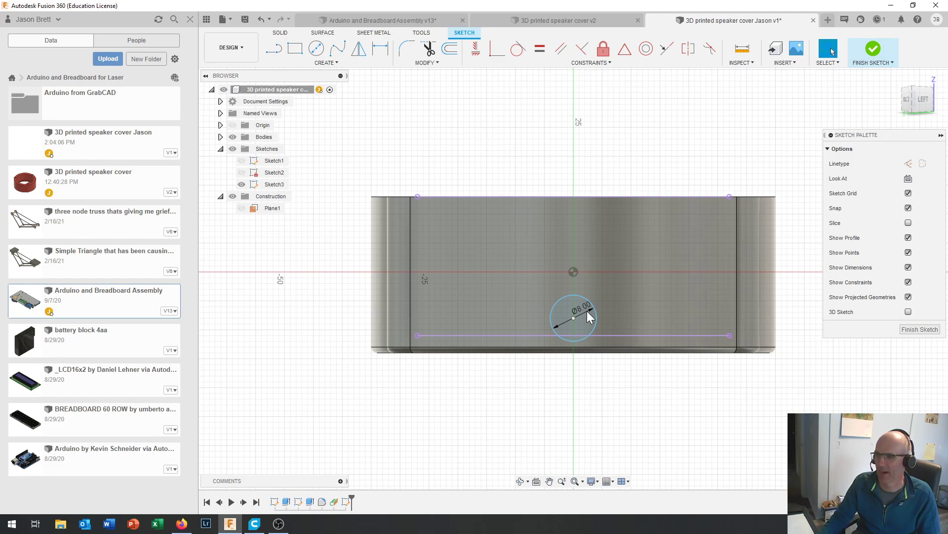
Dimension the circle's centre 8 mm above the cover's bottom edge and finish the sketch.
left_click(594, 304)
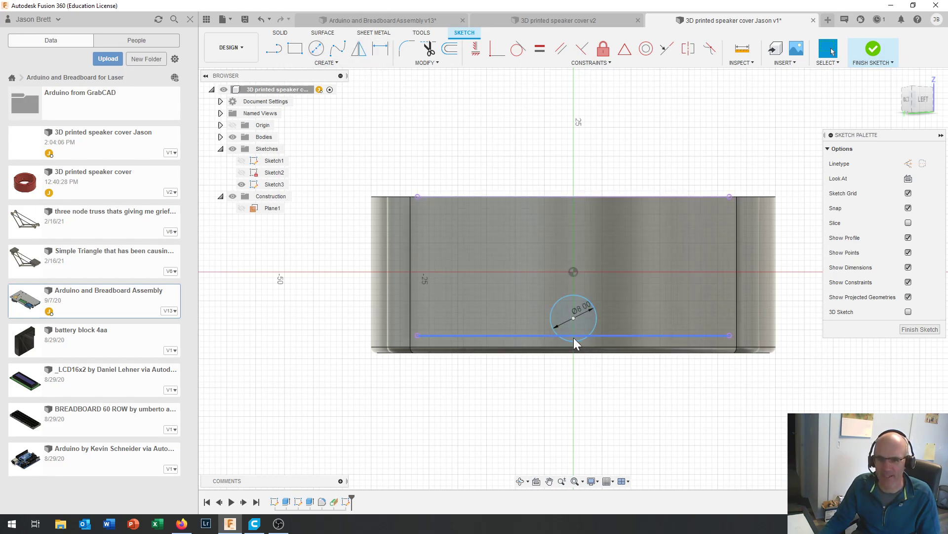
left_click(382, 49)
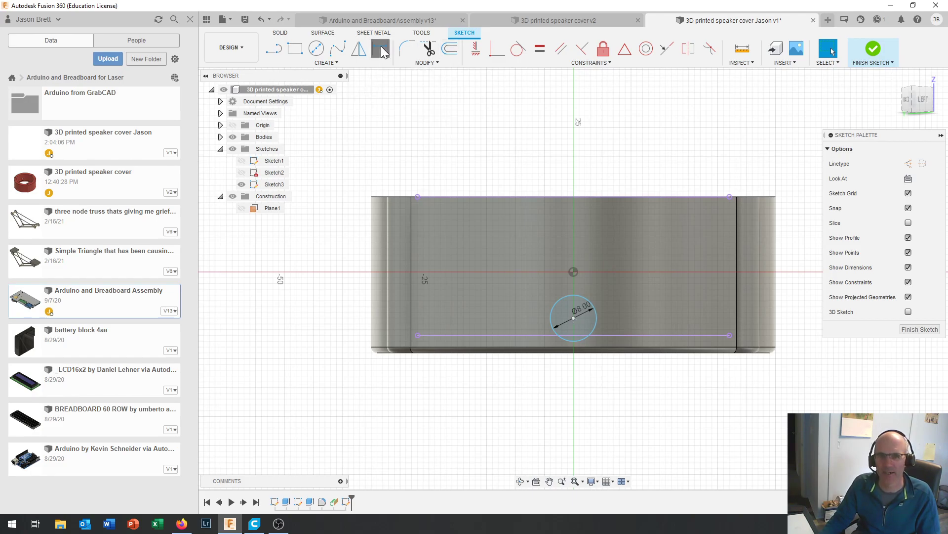
left_click(574, 319)
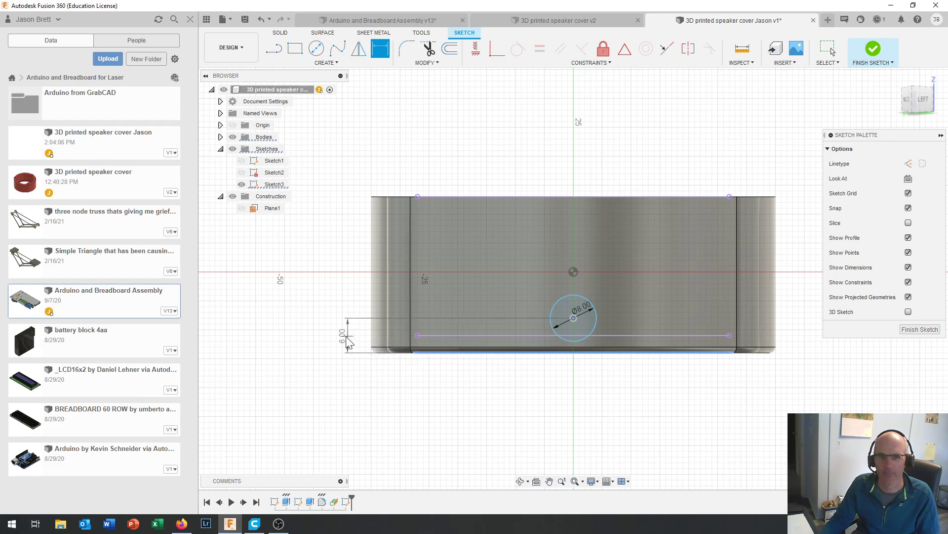
left_click(341, 342)
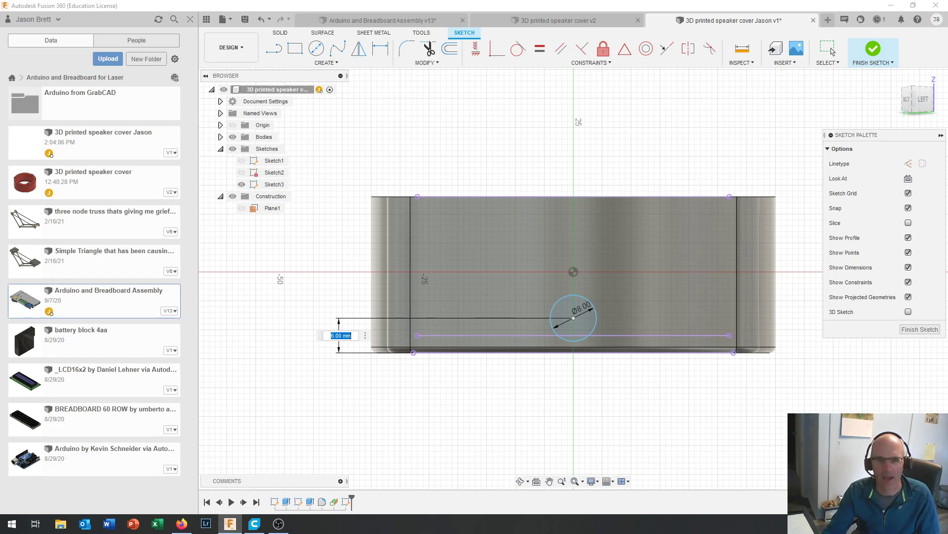
key("Return")
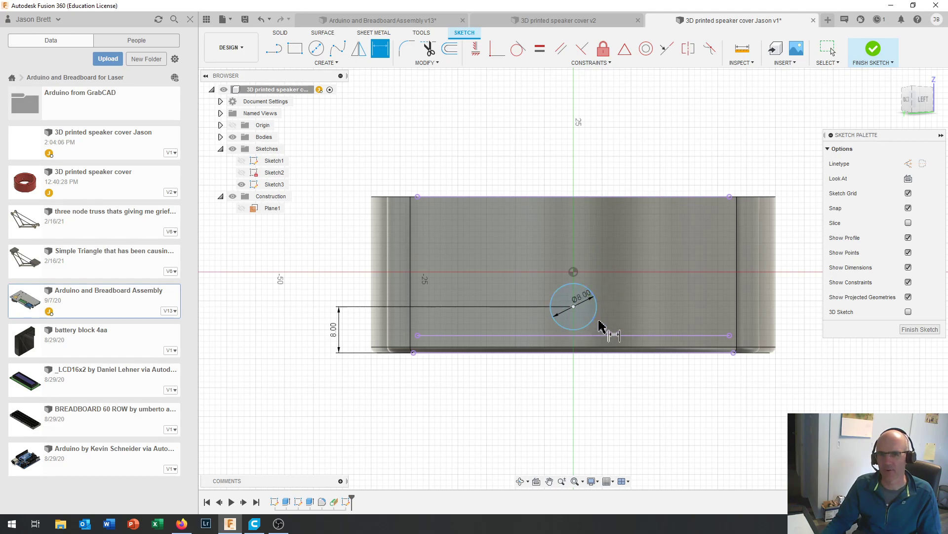
left_click(873, 49)
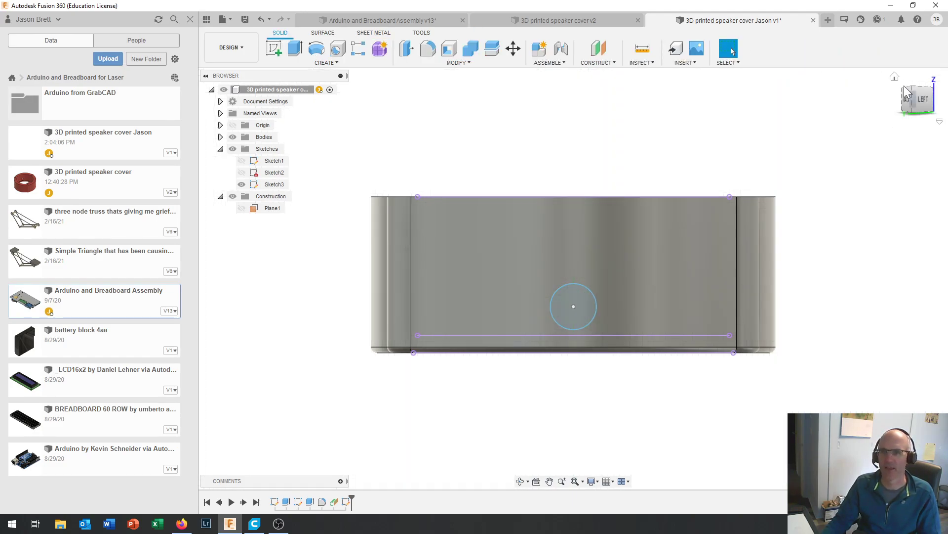
Begin extruding the circle outward from the curved wall as a new body with a distance of 8 mm.
left_click(932, 92)
mouse_move(659, 225)
middle_mouse_down("shift")
mouse_move(611, 248)
mouse_move(580, 296)
middle_mouse_up("shift")
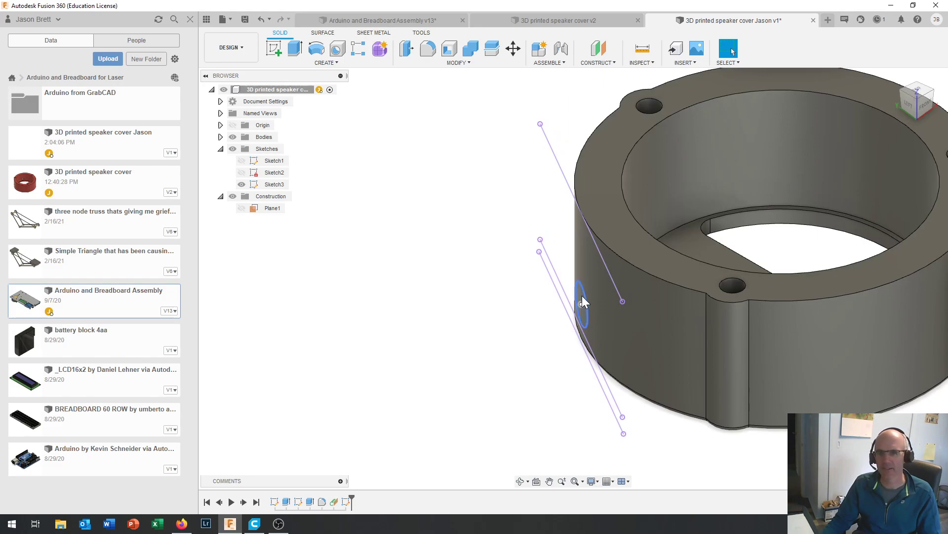
scroll(581, 298, "up", 3)
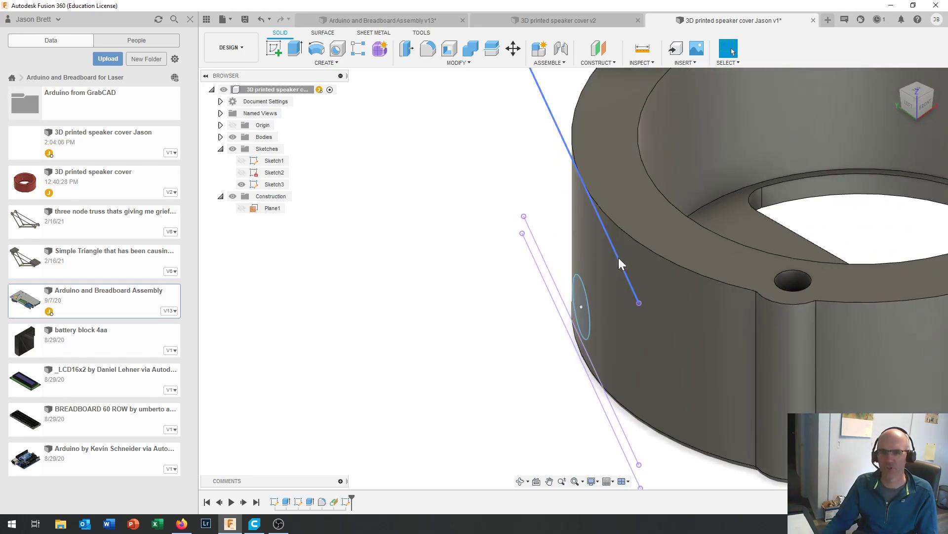
middle_click_drag(643, 319, 330, 240)
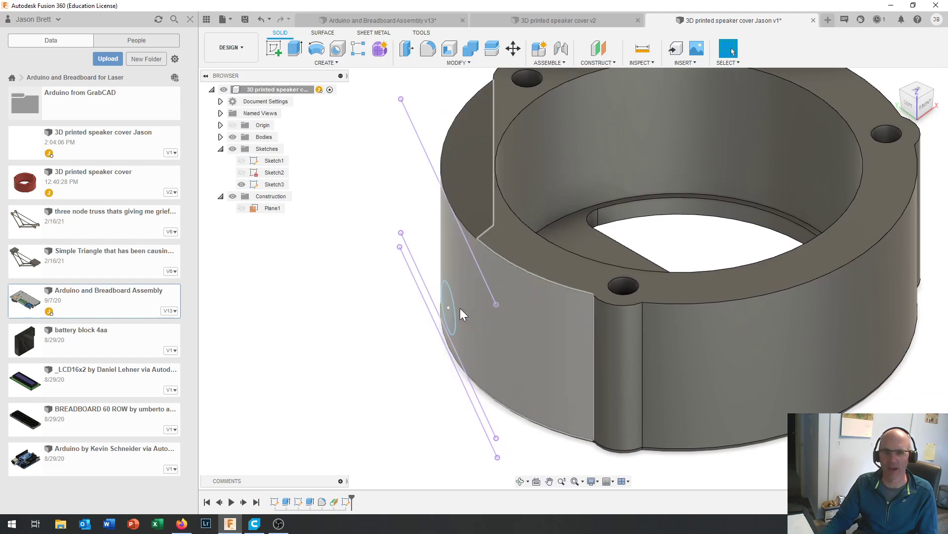
left_click(295, 50)
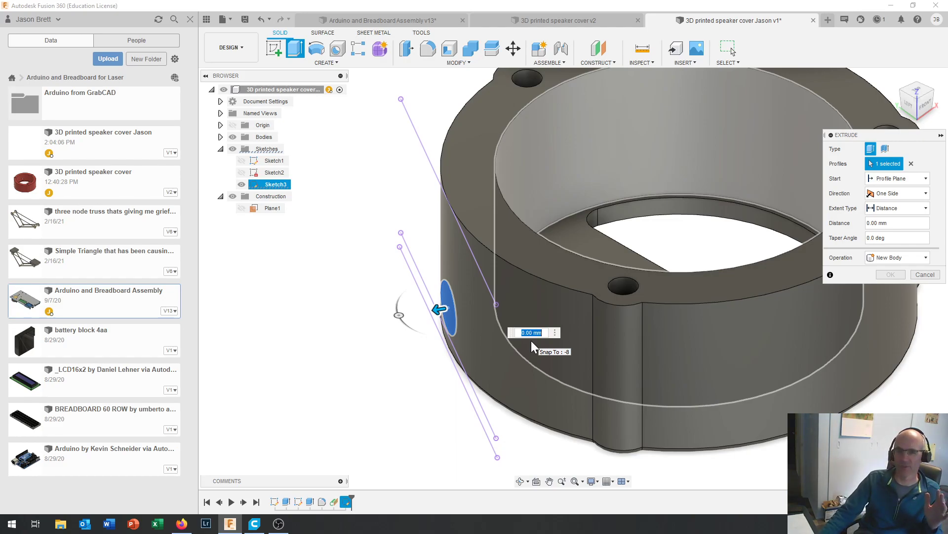
left_click_drag(436, 306, 352, 318)
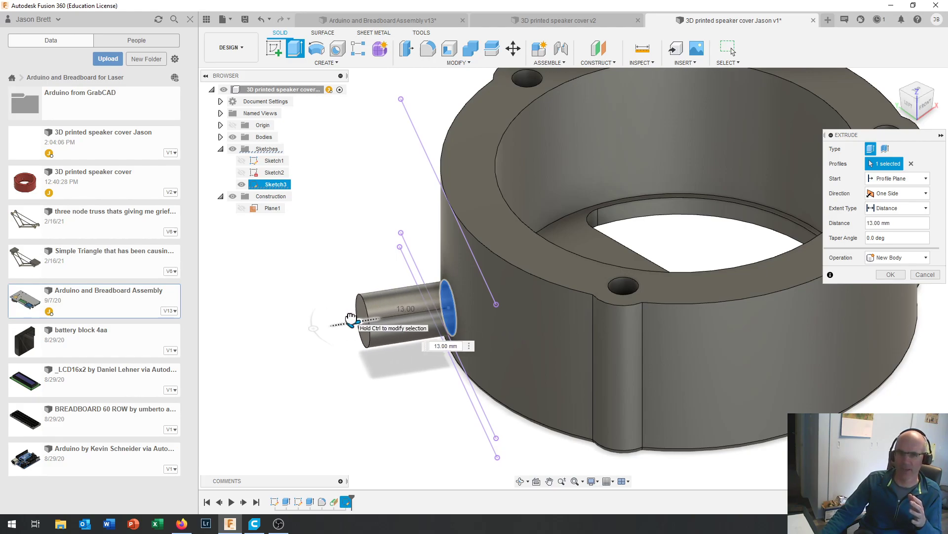
left_click_drag(352, 318, 384, 307)
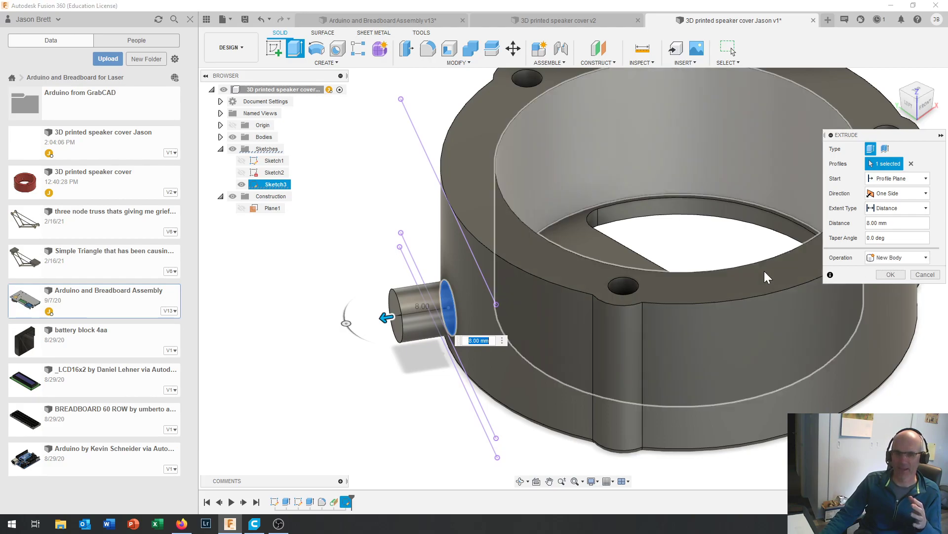
Cut the 8 mm circle 10 mm inward through the near outer wall only, using a one-sided distance extrude.
left_click_drag(386, 316, 551, 291)
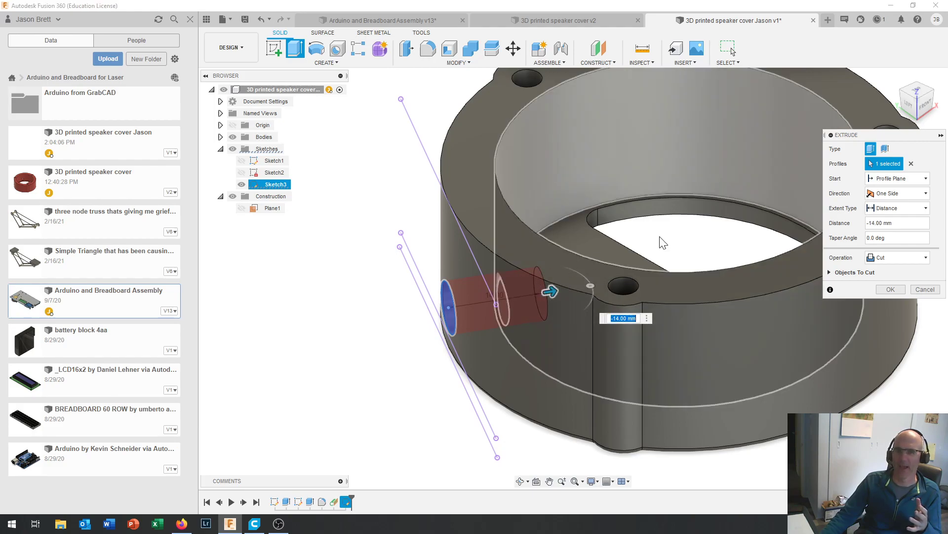
left_click(916, 92)
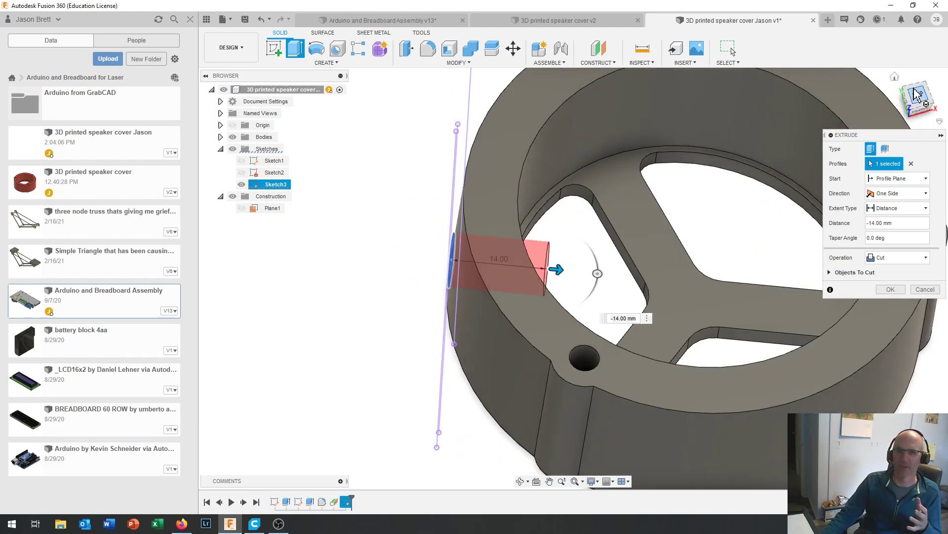
left_click_drag(574, 243, 554, 232)
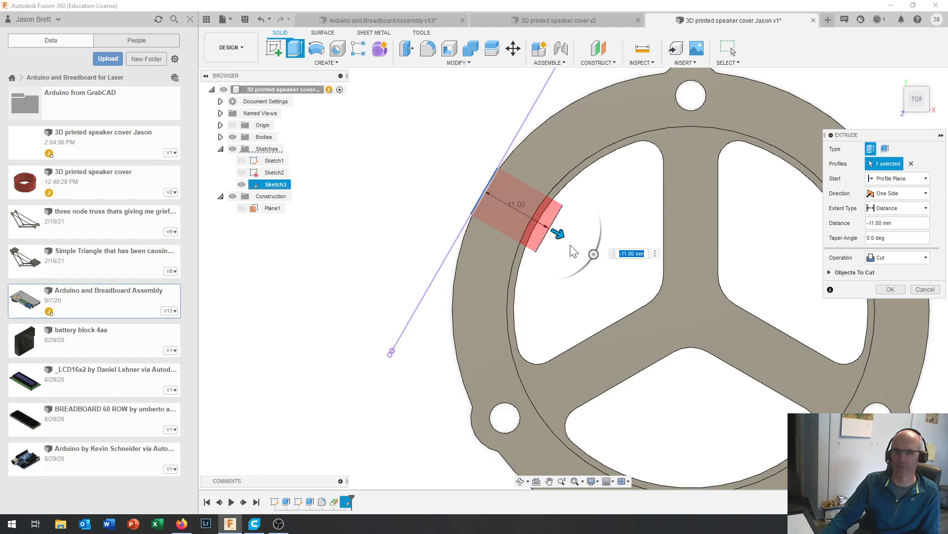
left_click_drag(584, 245, 944, 396)
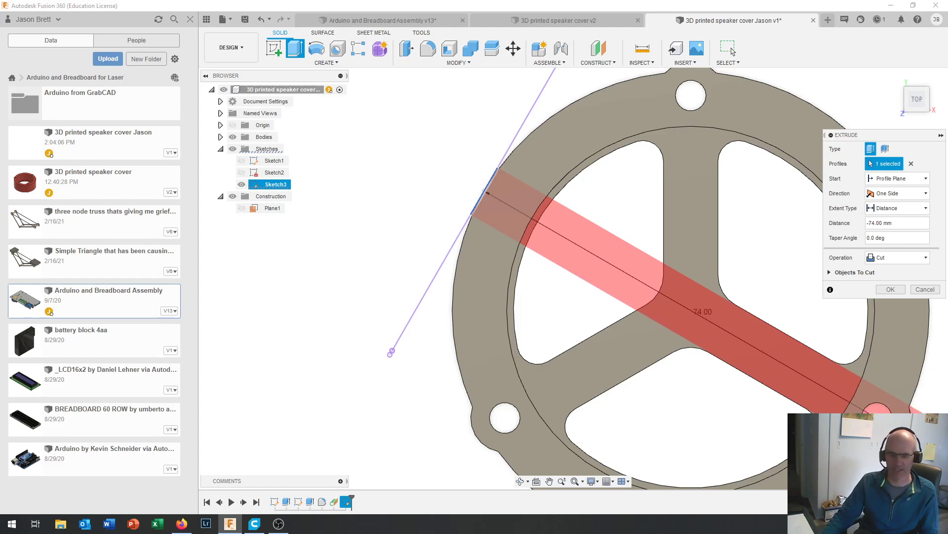
middle_click_drag(815, 469, 718, 342, "shift")
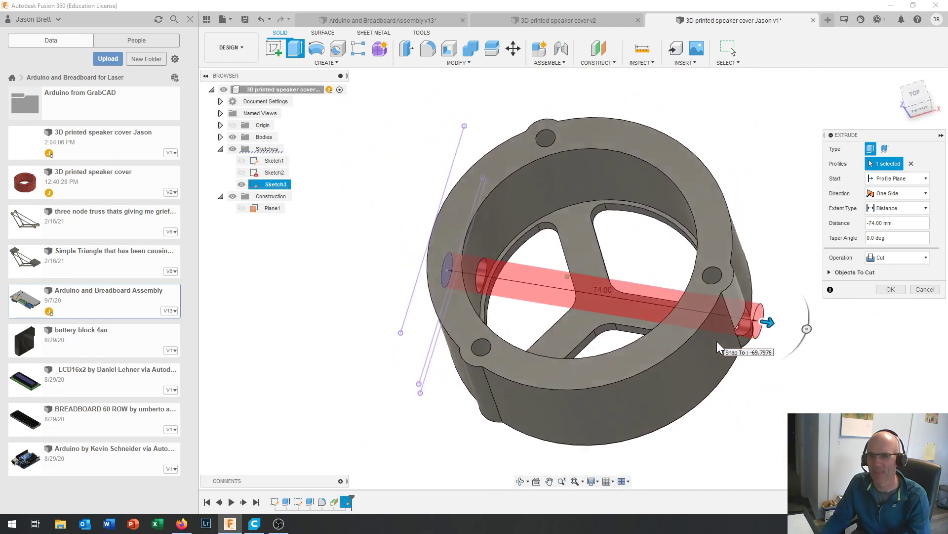
left_click_drag(802, 334, 509, 306)
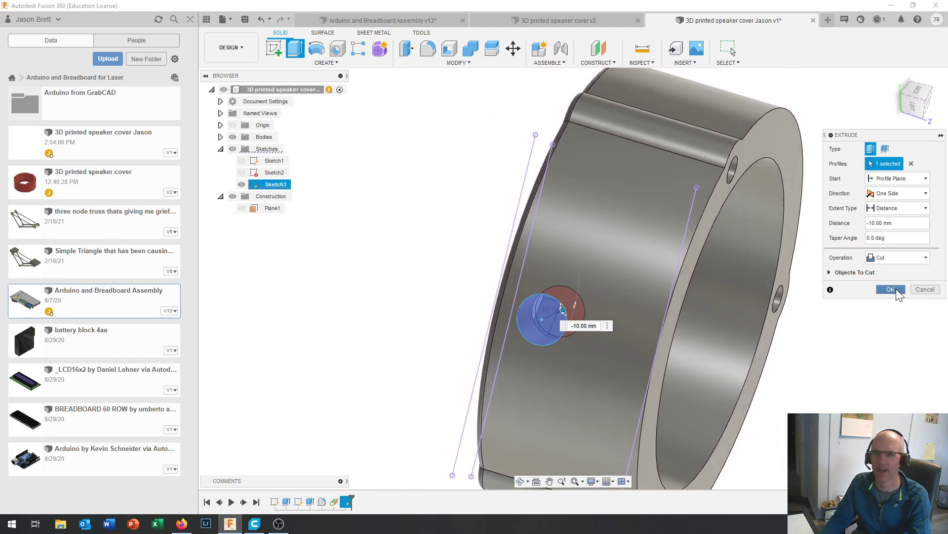
left_click(896, 289)
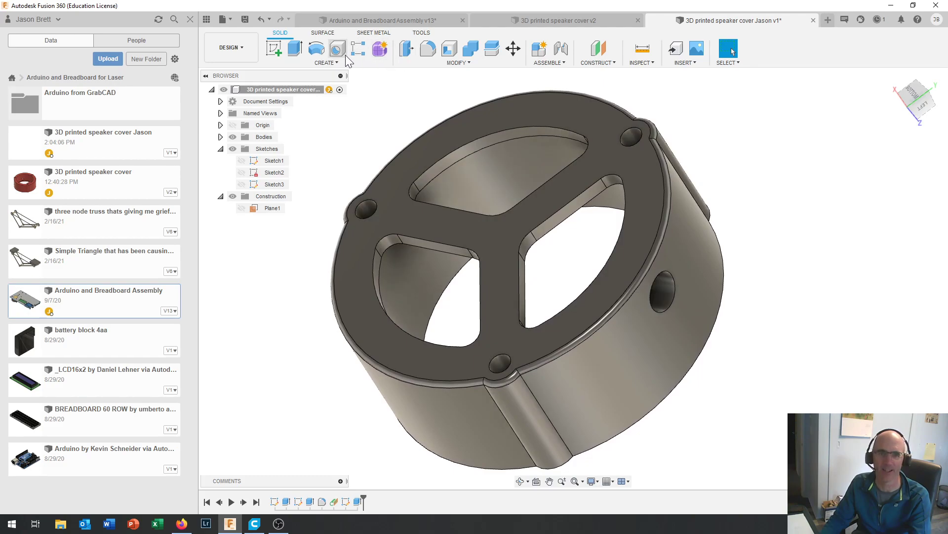
Start a constant-radius fillet of 2 mm on the outer and inner edges of the side wall hole.
left_click(428, 49)
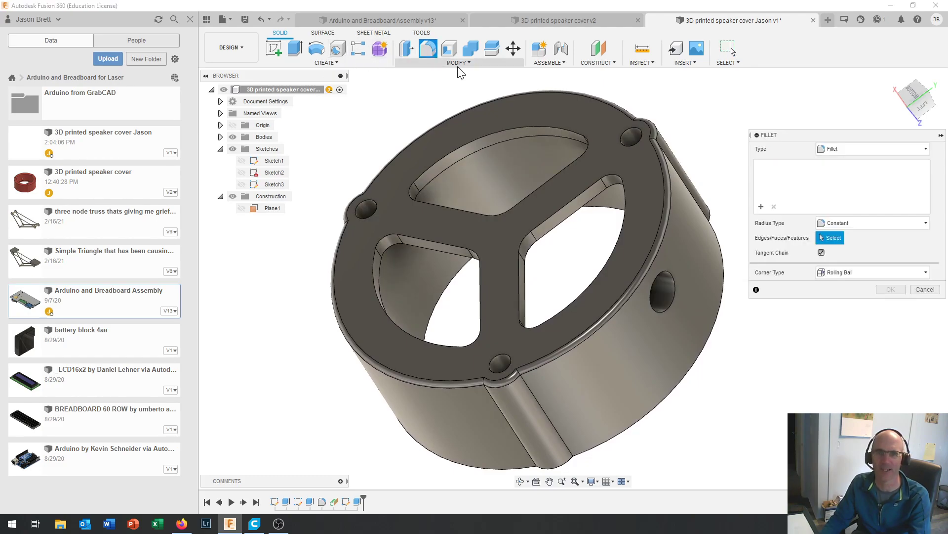
scroll(683, 302, "up", 4)
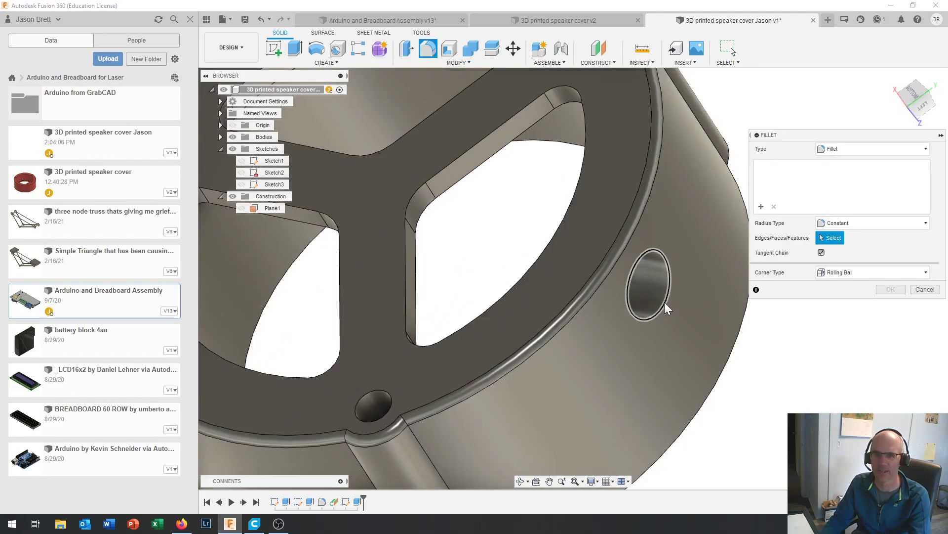
left_click(666, 307)
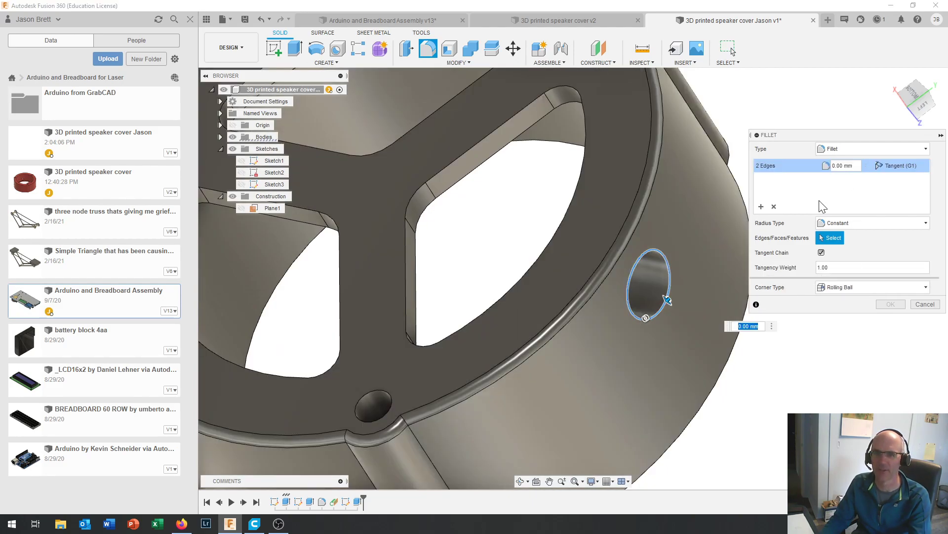
middle_click_drag(773, 220, 637, 351, "shift")
left_click(458, 293)
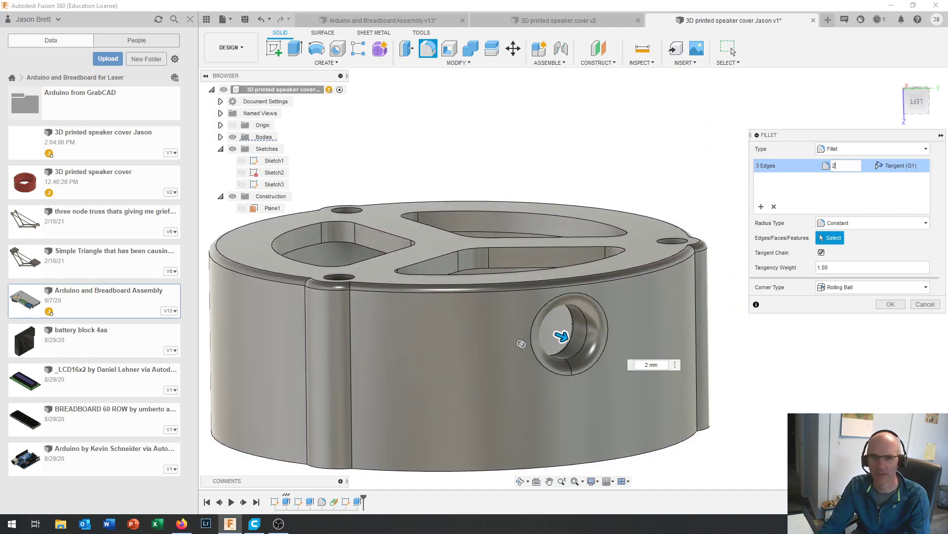
middle_click_drag(561, 336, 547, 304, "shift")
scroll(547, 304, "up", 8)
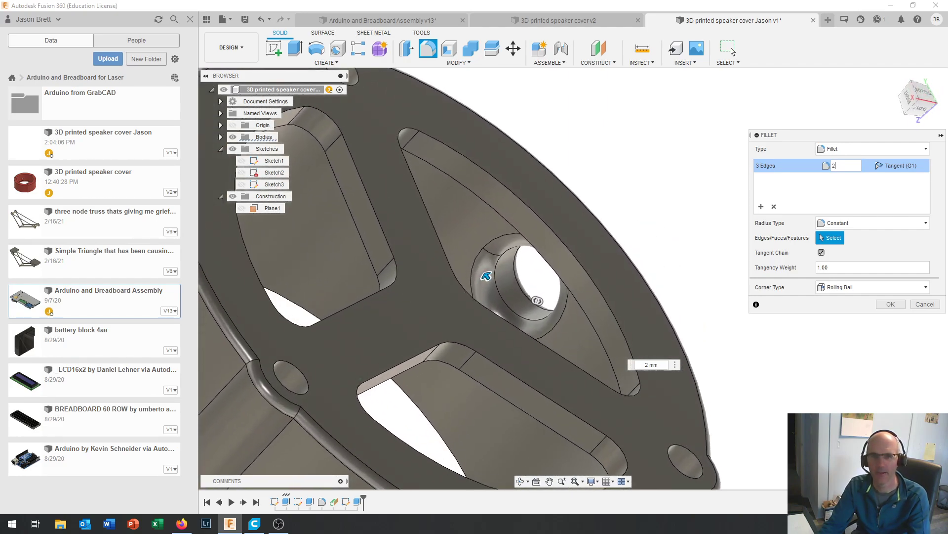
middle_click_drag(733, 51, 733, 52, "shift")
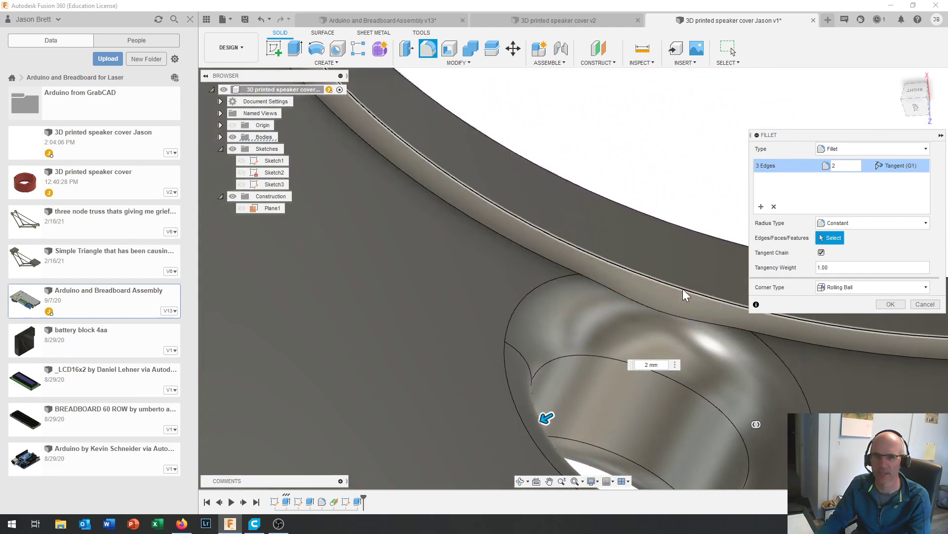
scroll(676, 306, "up", 2)
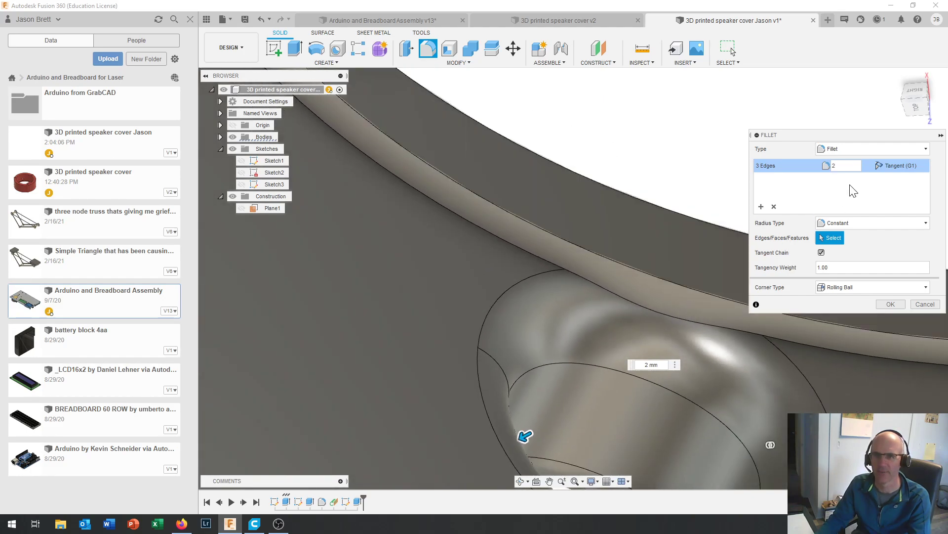
Set the side hole's fillet radius to 1 mm and apply the fillet.
key("Return")
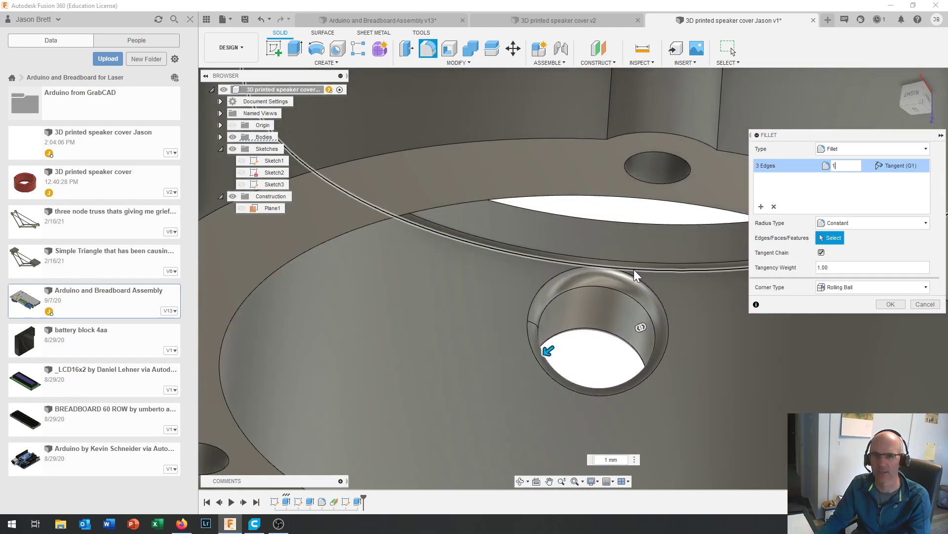
scroll(666, 288, "down", 5)
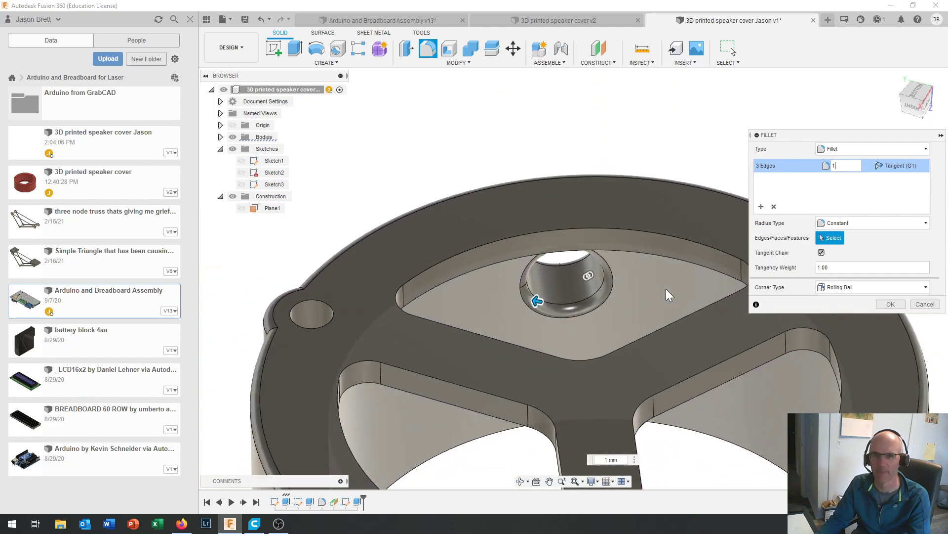
middle_click_drag(589, 319, 798, 354, "shift")
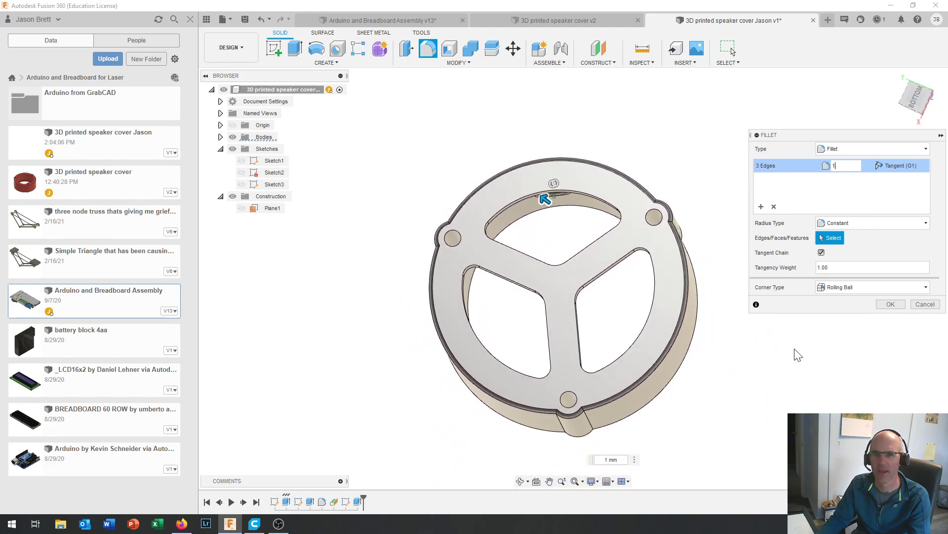
left_click(890, 304)
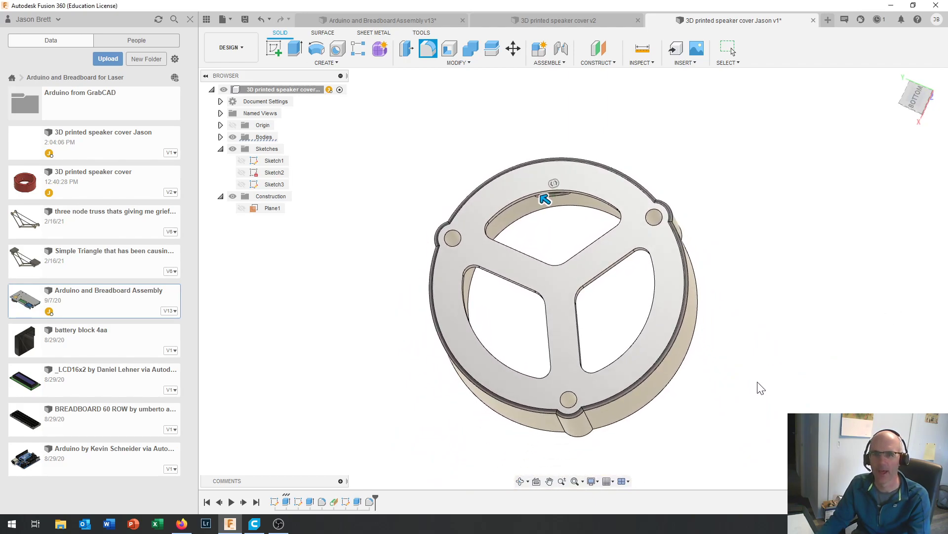
Save the speaker cover design as a new version and show its version history.
middle_click_drag(629, 324, 578, 306, "shift")
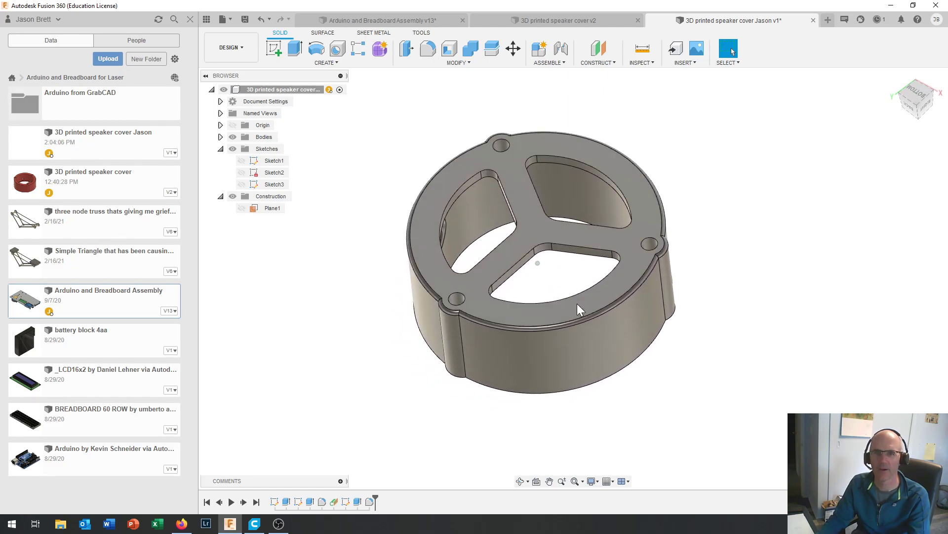
left_click(245, 20)
left_click(473, 275)
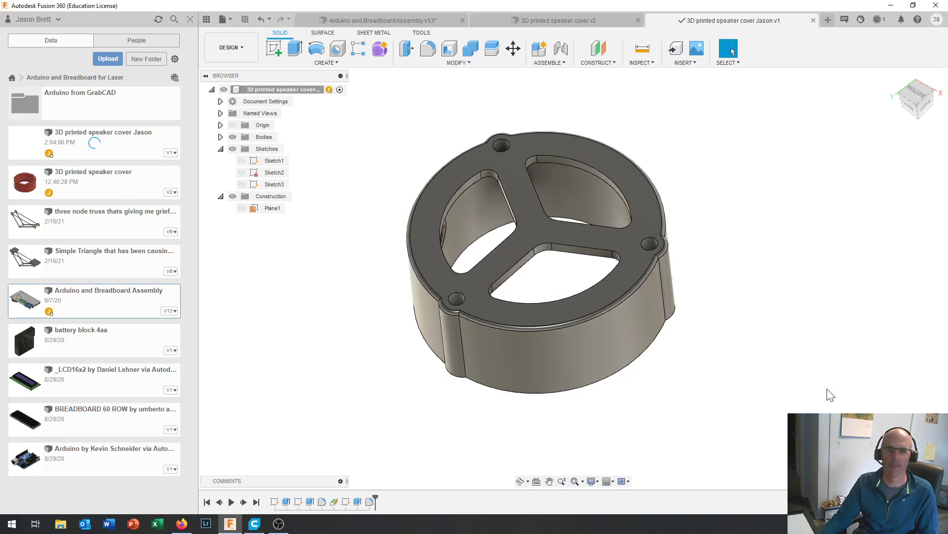
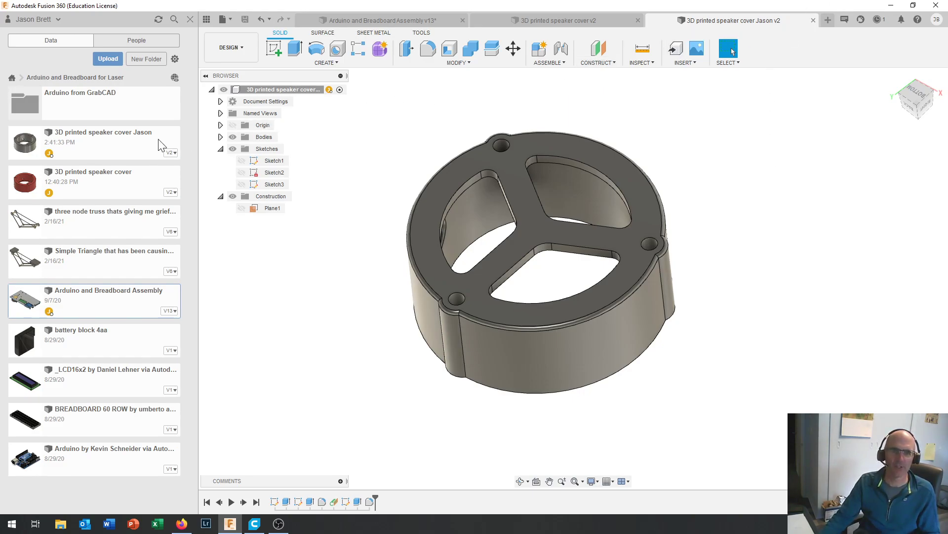
left_click(170, 154)
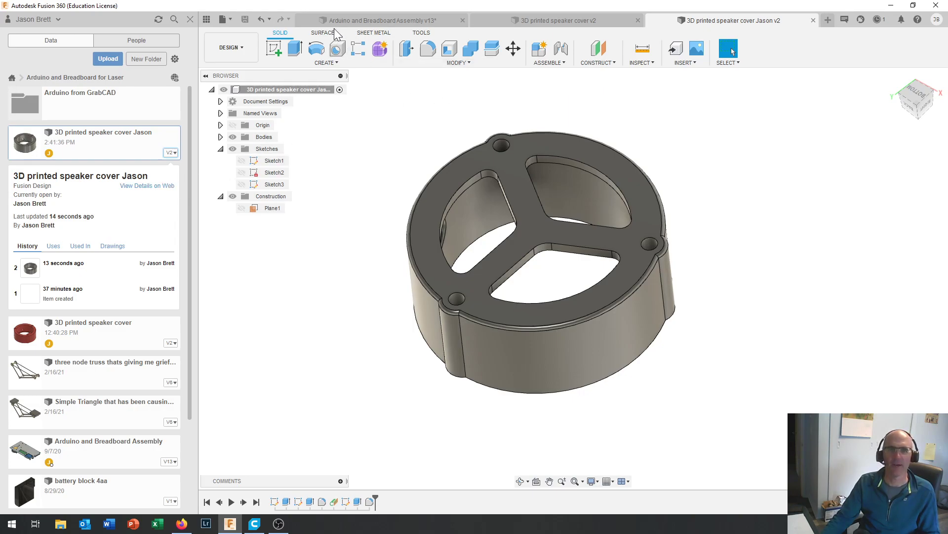
Start a 3D Print export of the speaker cover body with the mesh preview on and High refinement.
left_click(421, 34)
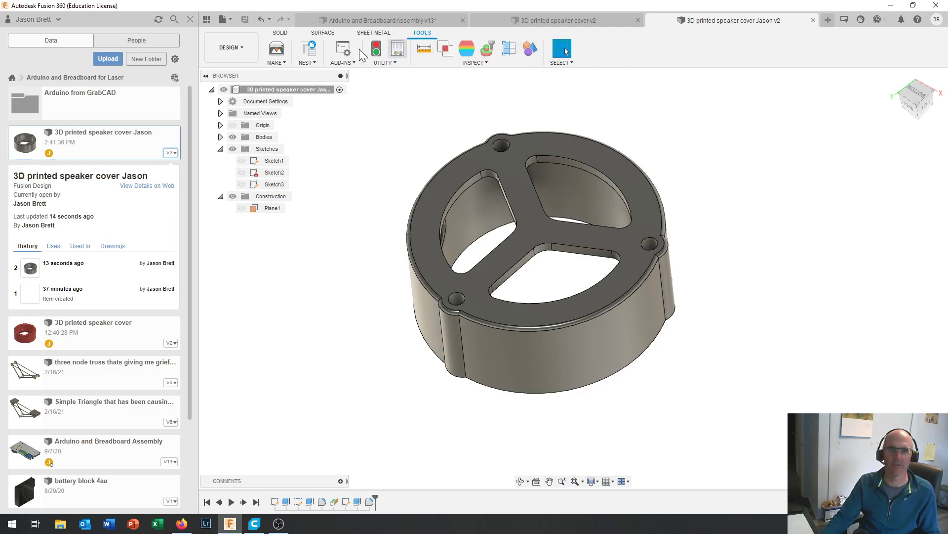
left_click(279, 63)
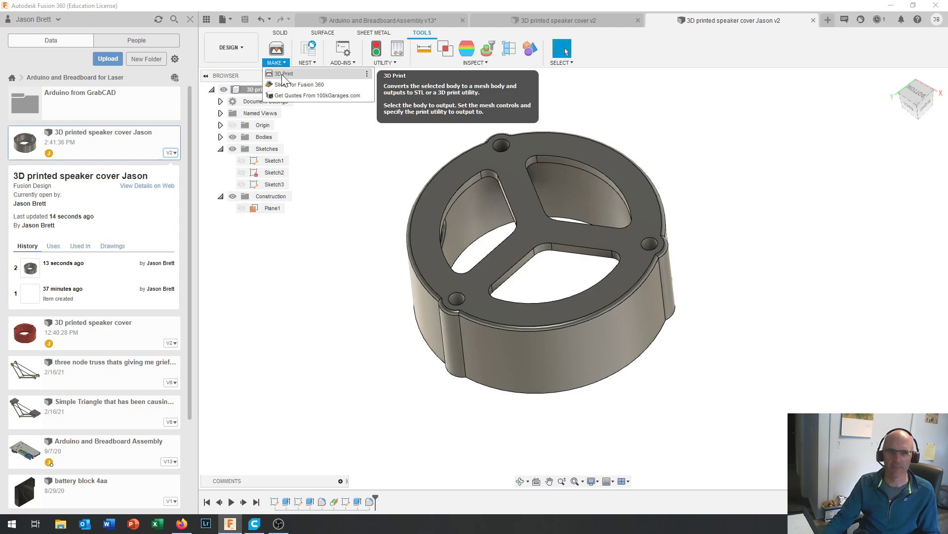
left_click(283, 74)
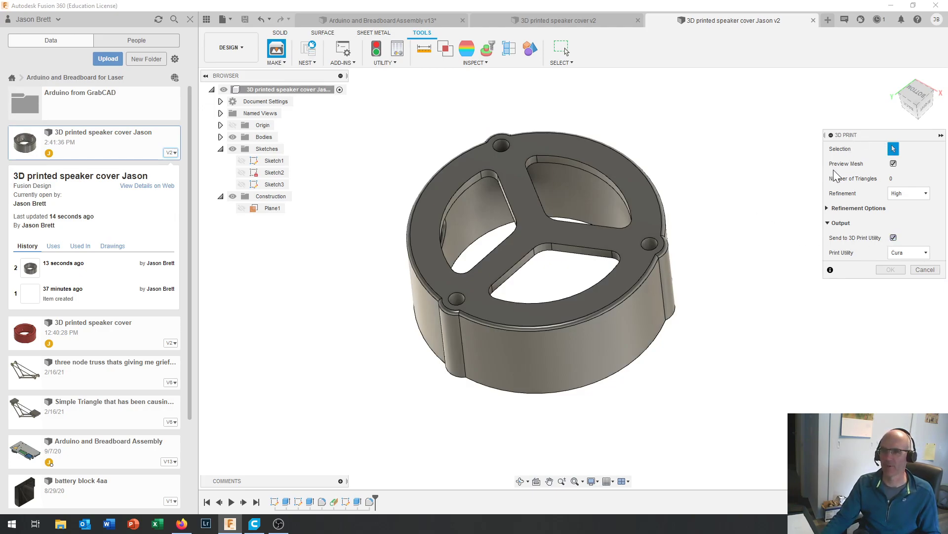
left_click(648, 216)
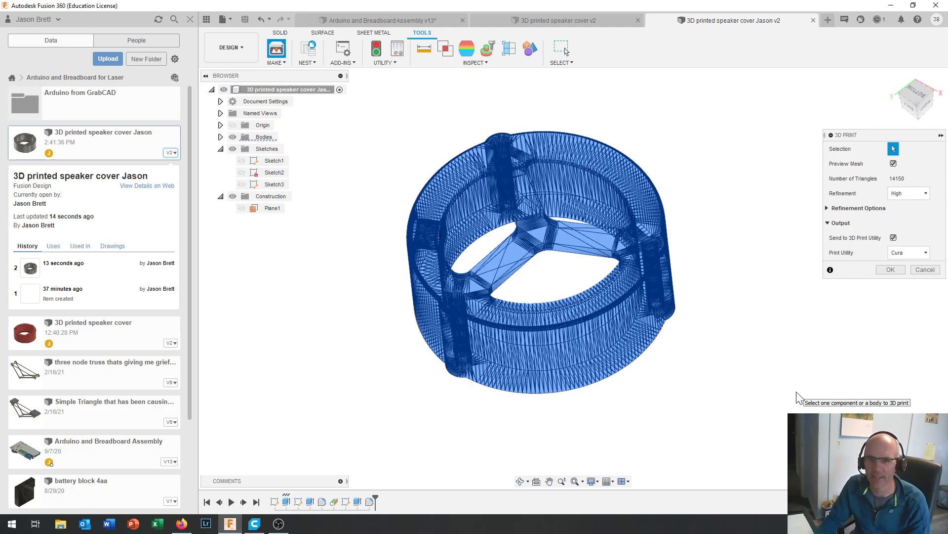
middle_click_drag(611, 424, 611, 423, "shift")
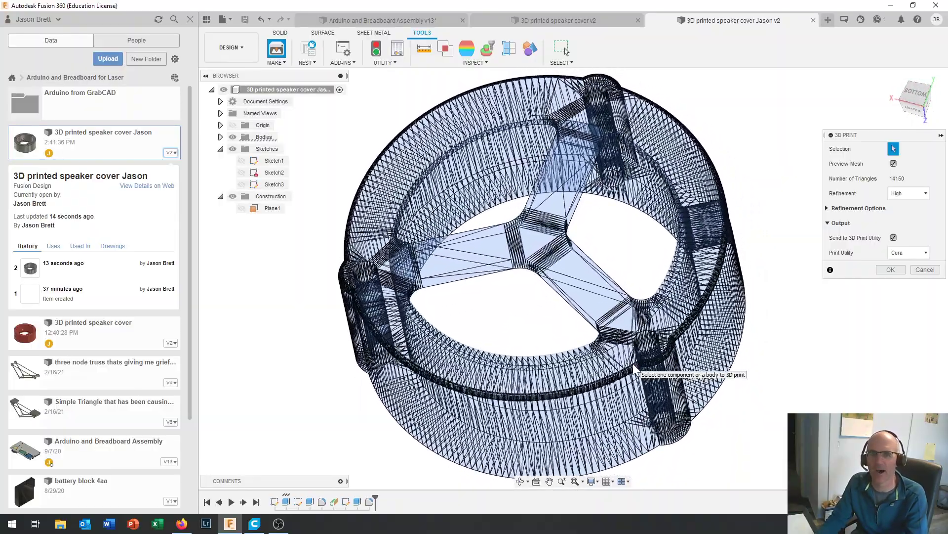
left_click(634, 369)
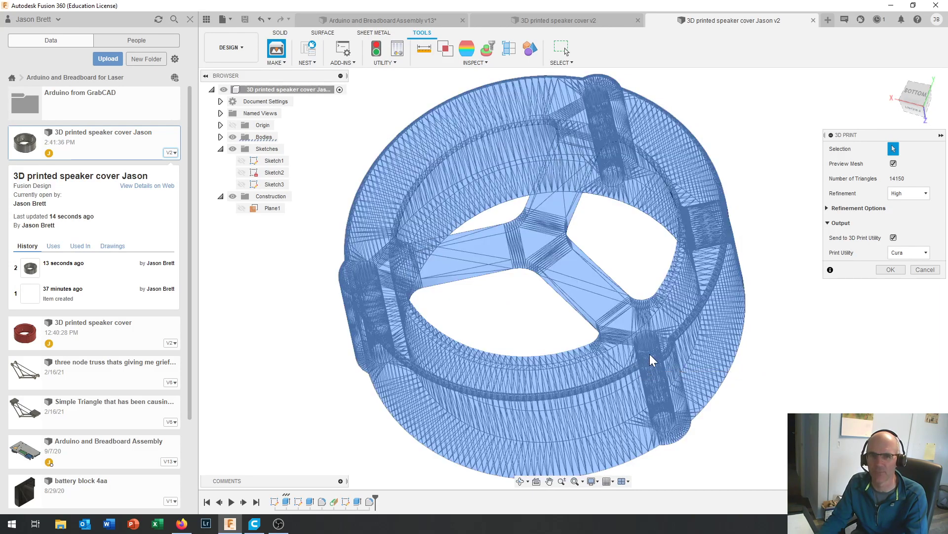
Preview the print mesh at Low refinement and restore the High refinement.
left_click(908, 194)
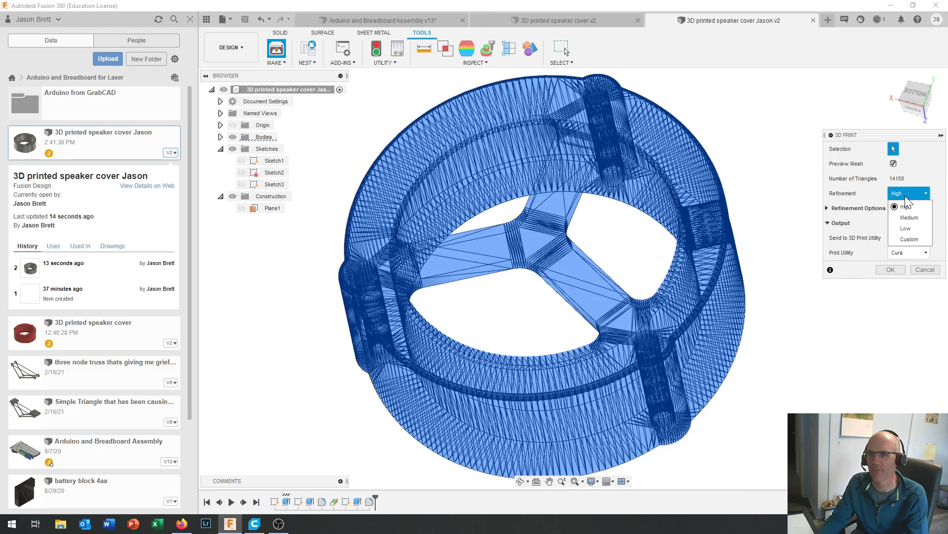
left_click(908, 229)
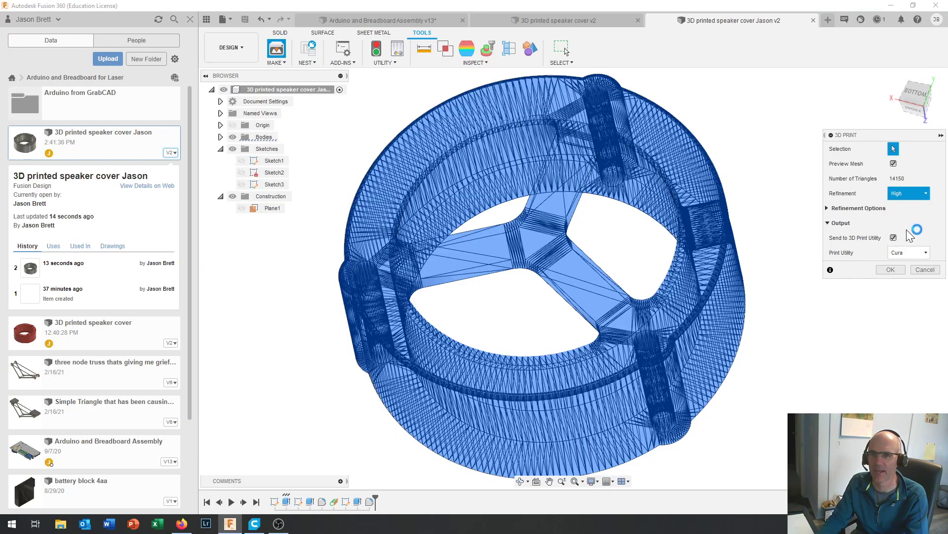
middle_click_drag(889, 247, 660, 383, "shift")
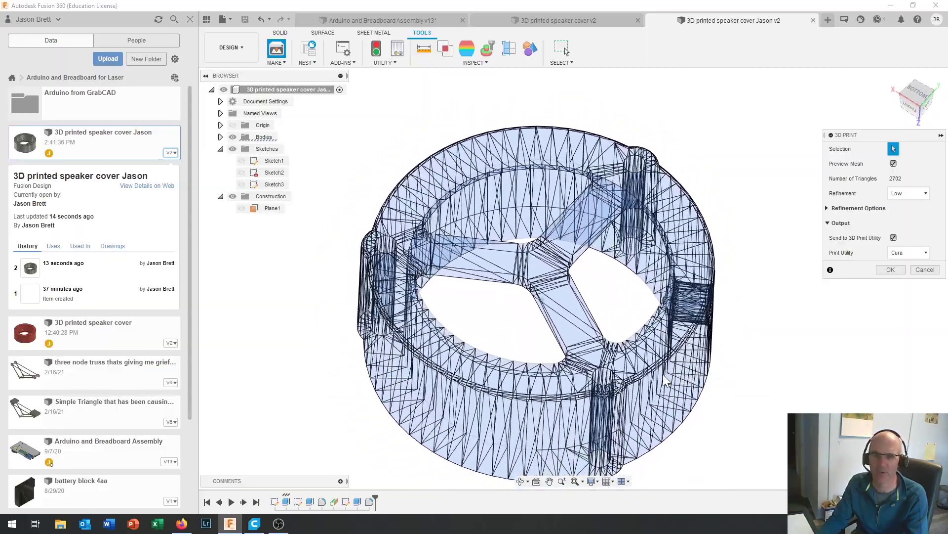
left_click(904, 194)
left_click(905, 208)
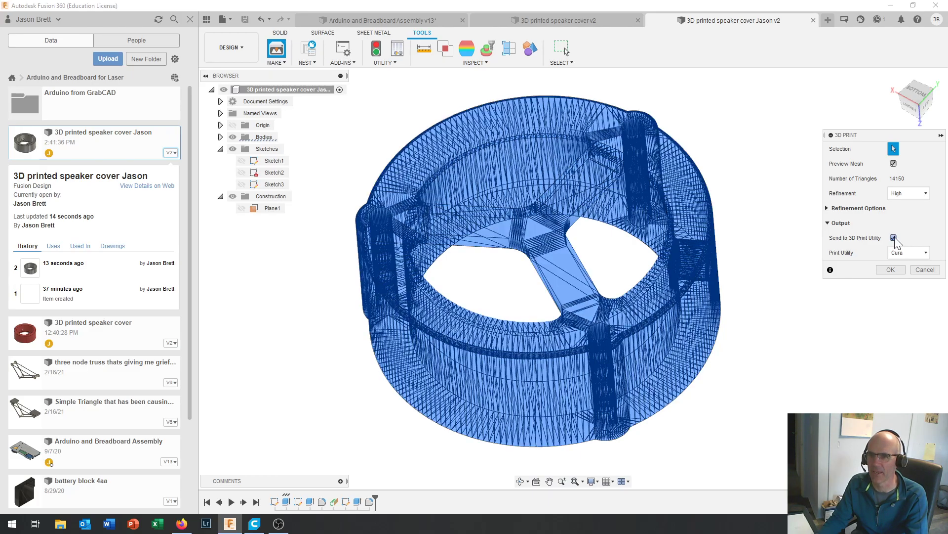
Turn off sending the mesh to the 3D print utility, confirm the export, and choose the Desktop as the STL's save location.
left_click(894, 237)
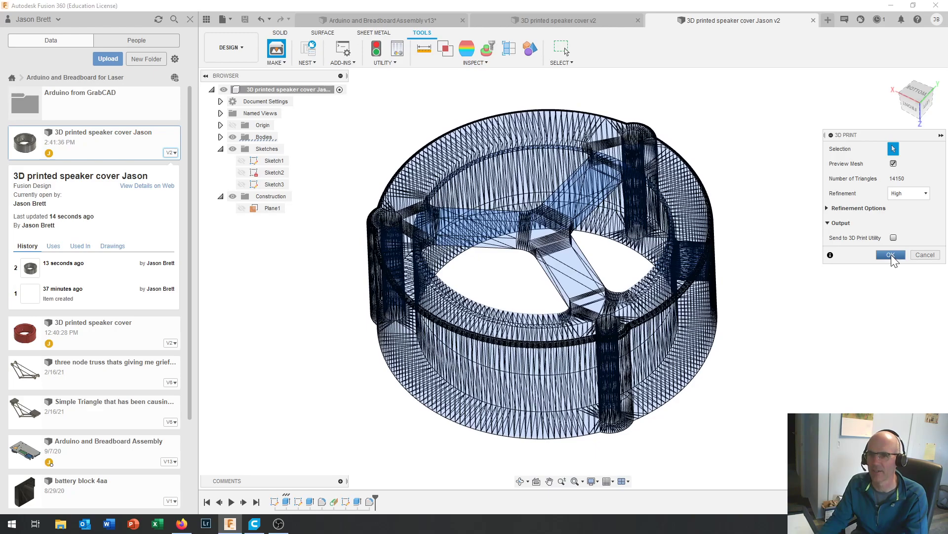
left_click(891, 255)
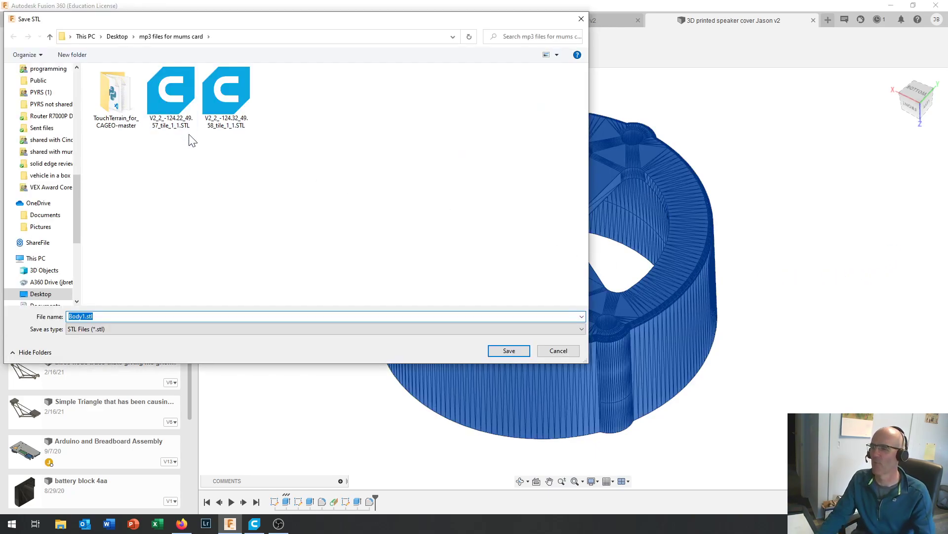
left_click(119, 37)
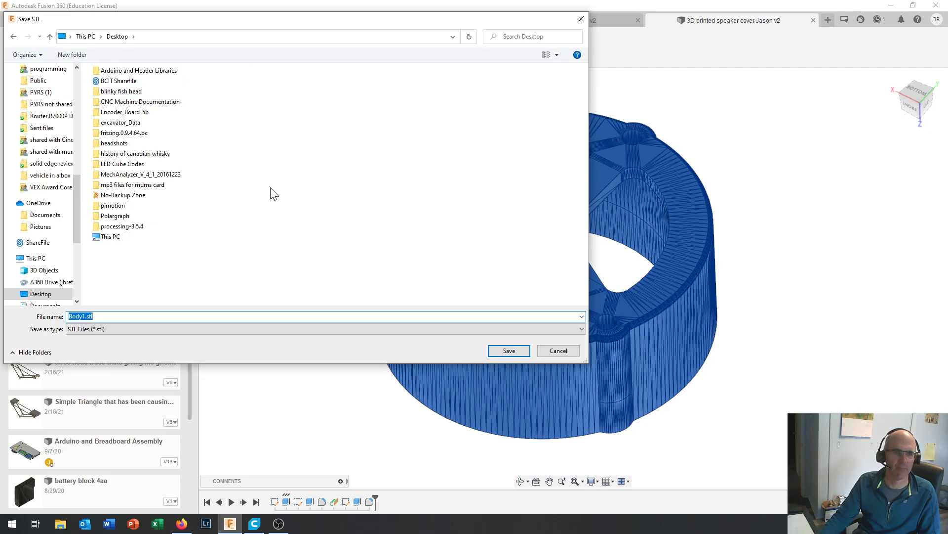
scroll(48, 190, "down", 5)
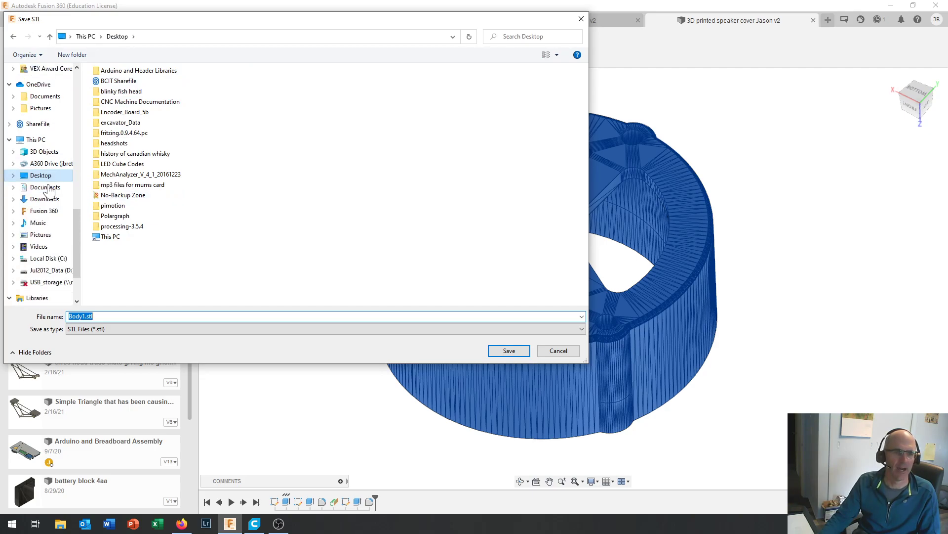
scroll(49, 190, "down", 2)
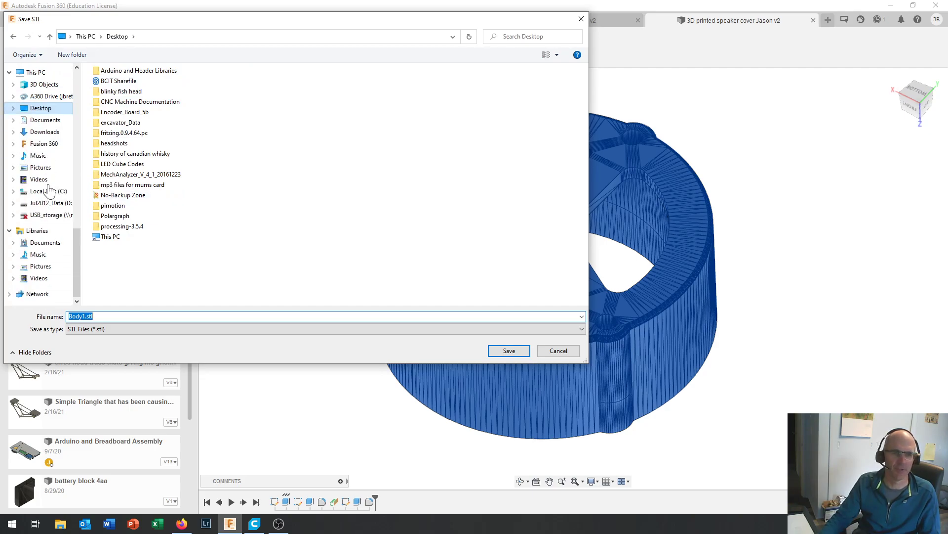
Name the STL file "BBBB 3D printed speaker enclosure" followed by the author's first name and save it.
left_click(86, 316)
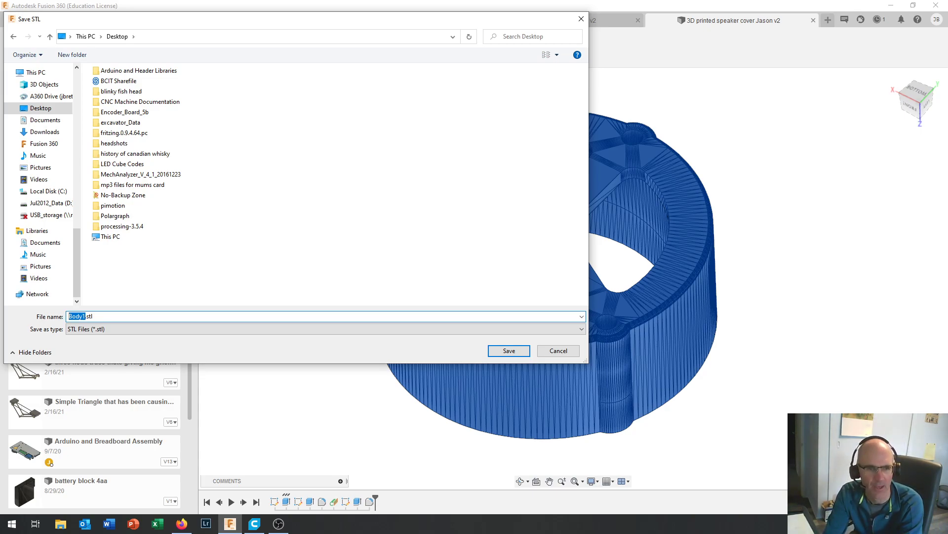
type("BBB 3D printed speaker encl")
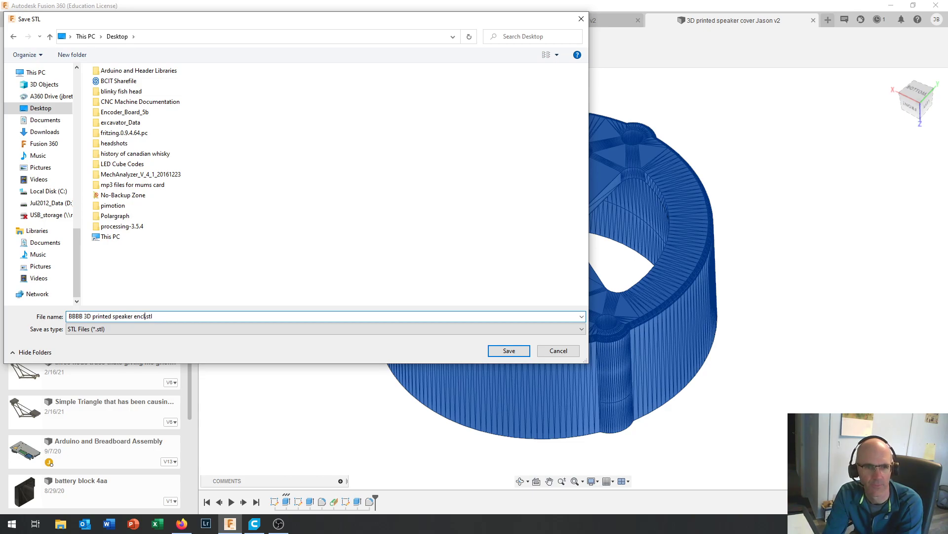
type("on")
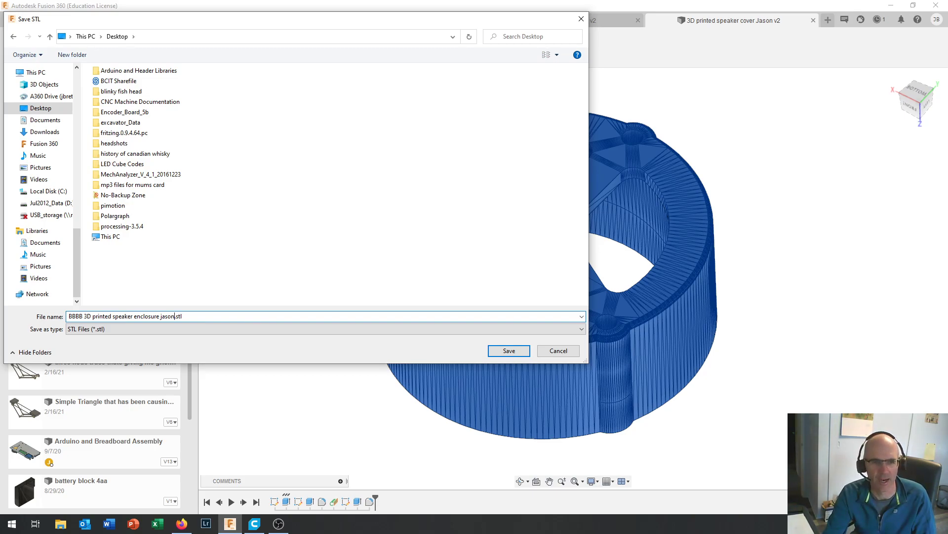
key("Return")
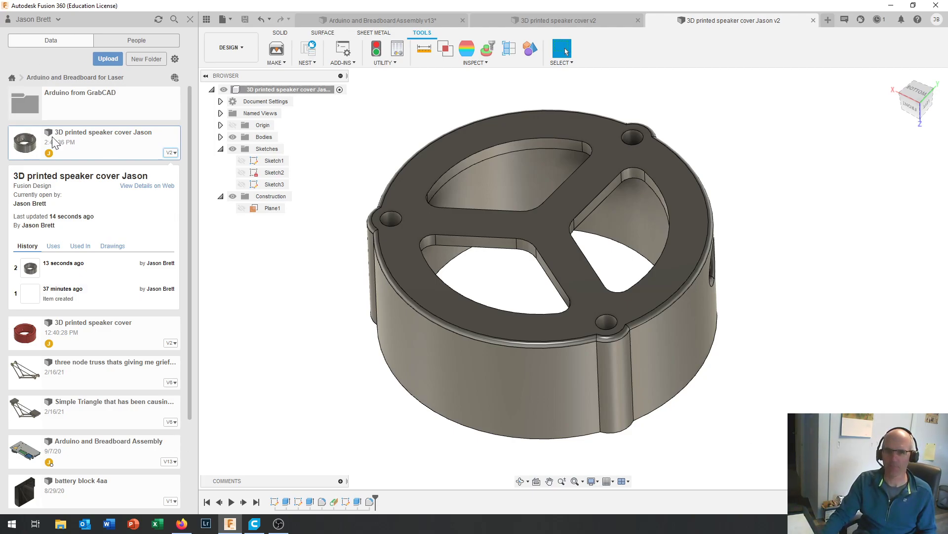
Minimize the Fusion 360 and browser windows to switch to Ultimaker Cura.
left_click(894, 6)
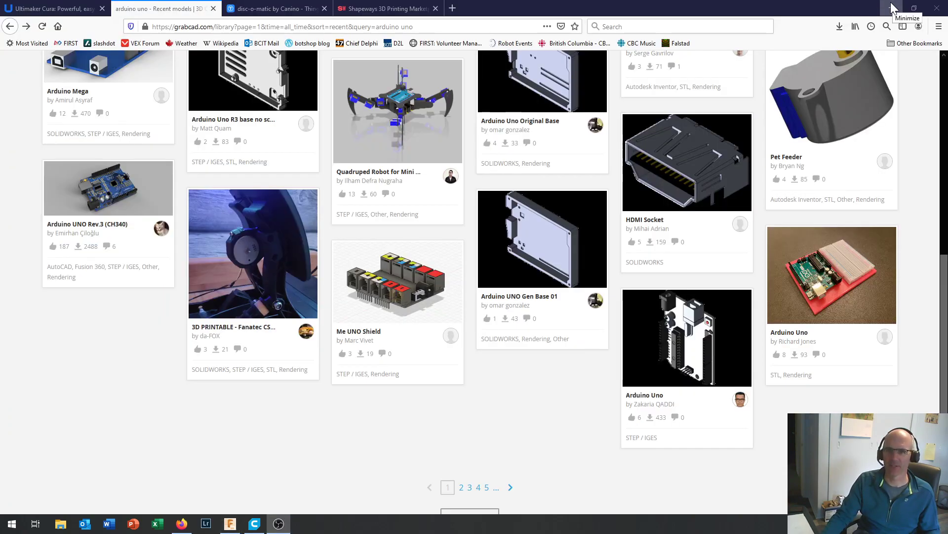
left_click(892, 8)
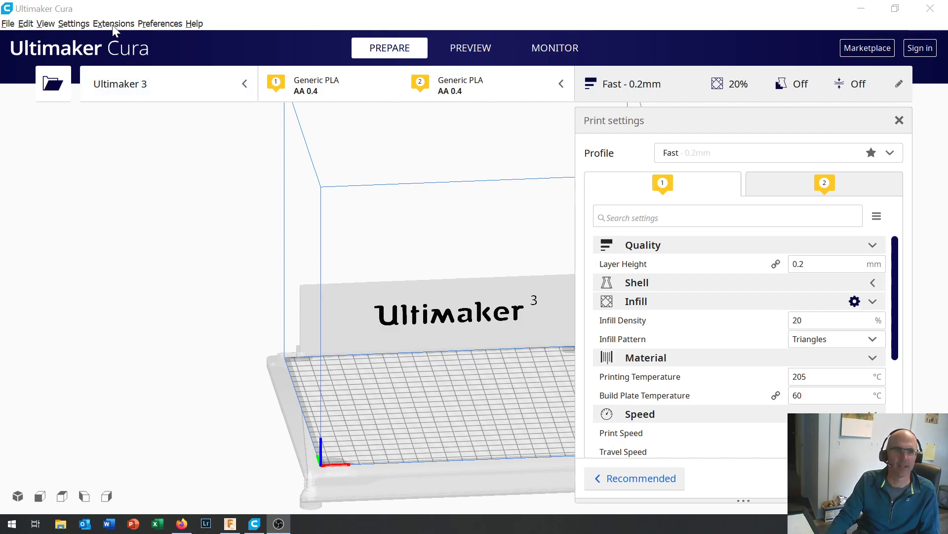
Start adding a printer and show the non-networked printer models.
left_click(74, 24)
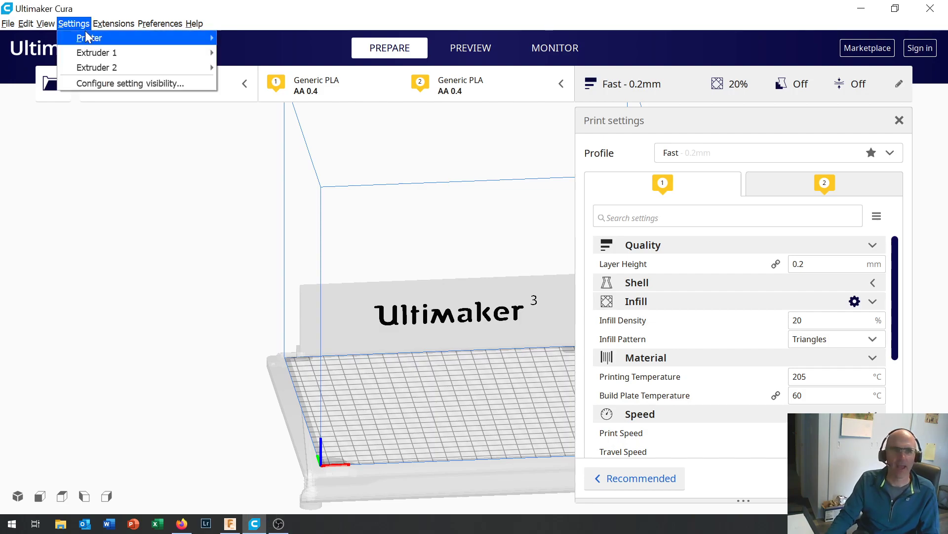
mouse_move(91, 35)
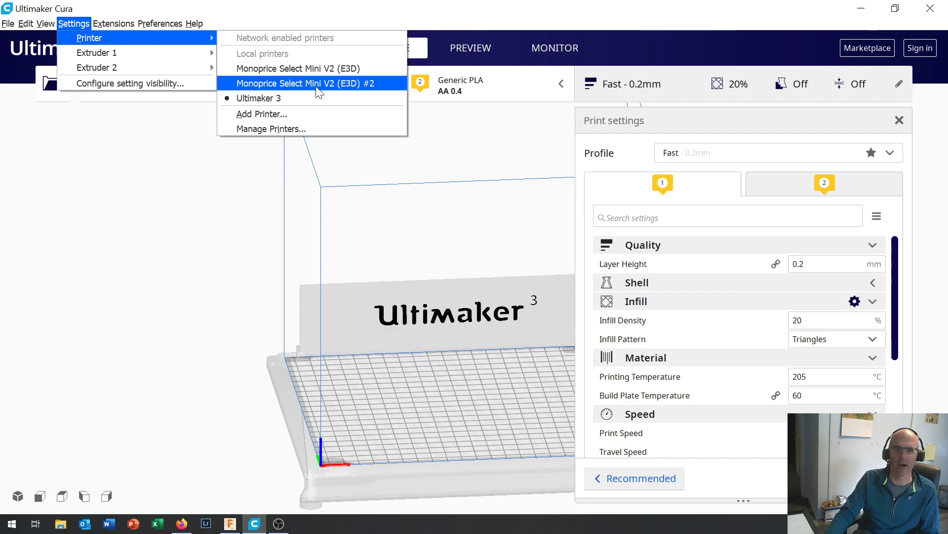
left_click(288, 121)
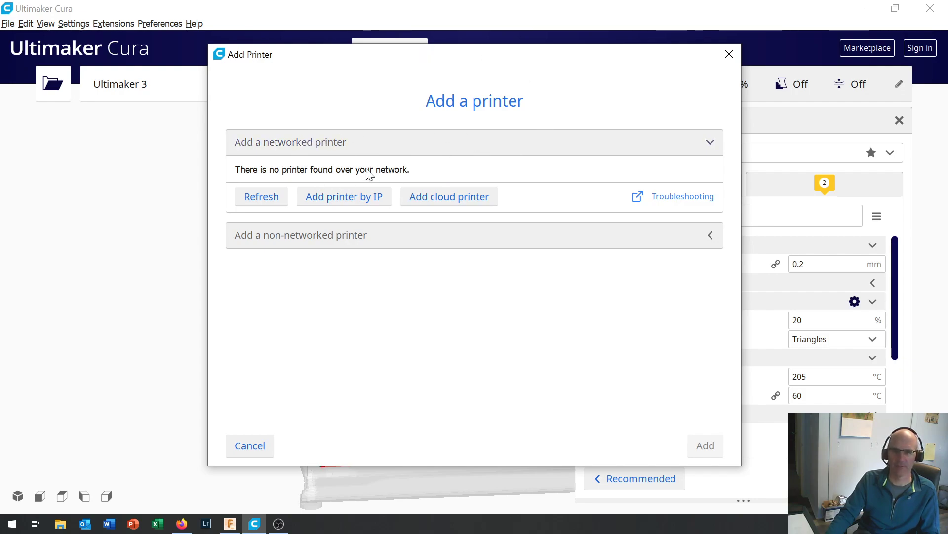
left_click(308, 239)
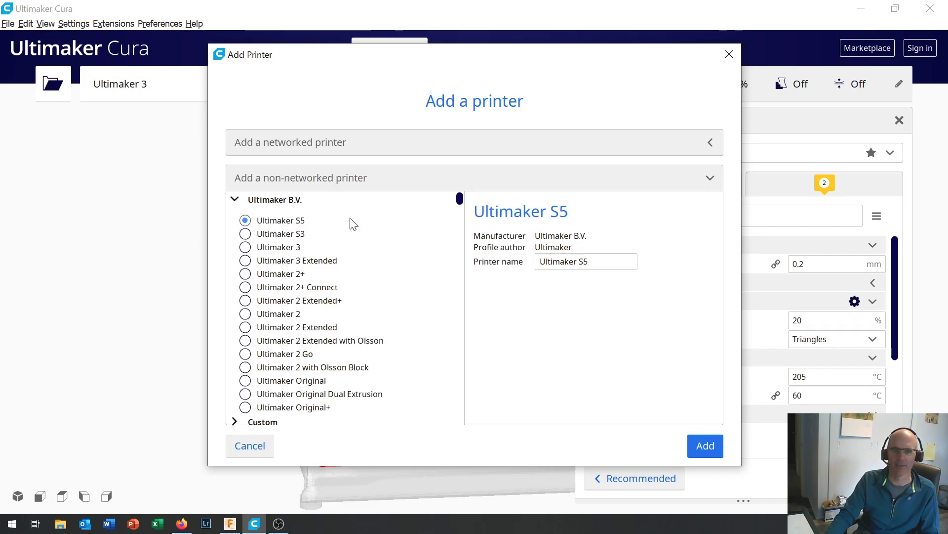
Examine the non-networked printer list, from the Ultimaker models through the other manufacturers to Monoprice.
scroll(354, 224, "down", 1)
scroll(354, 224, "down", 1)
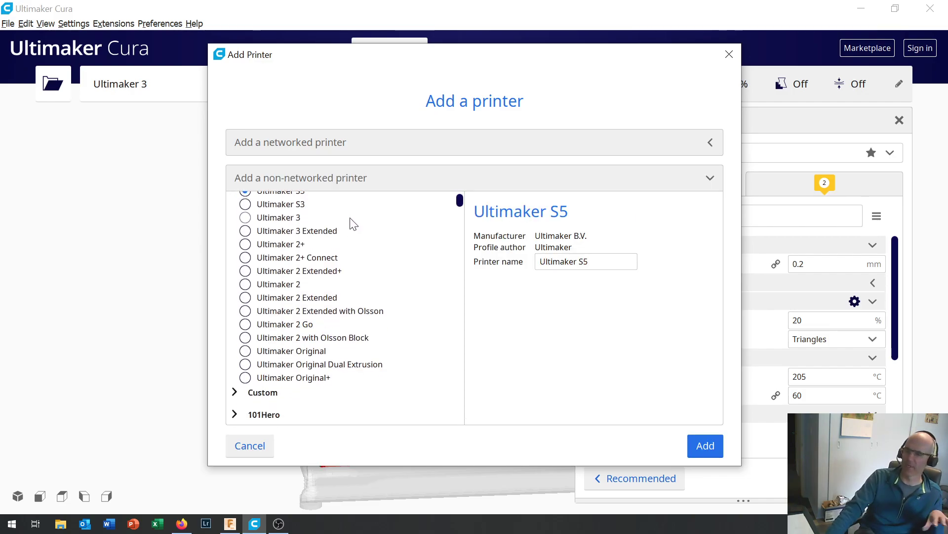
scroll(321, 249, "down", 3)
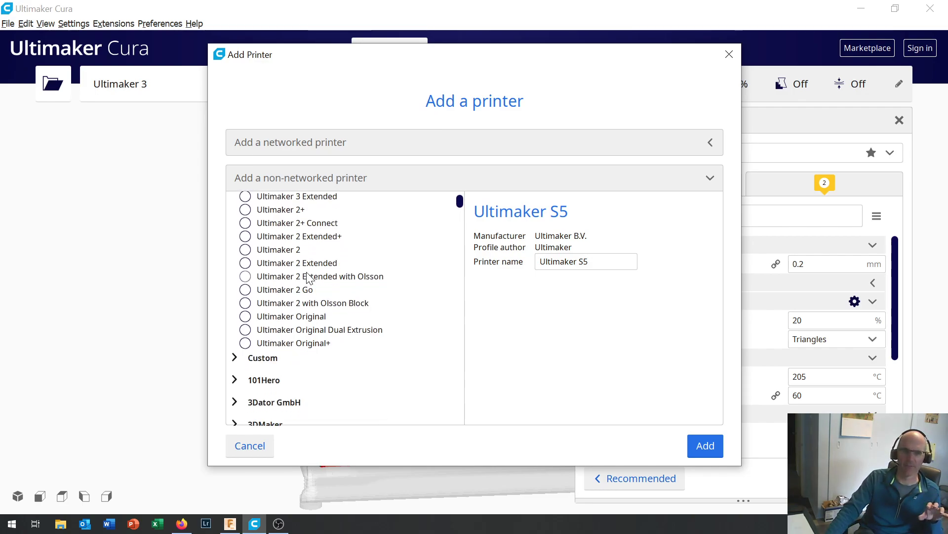
scroll(308, 278, "down", 3)
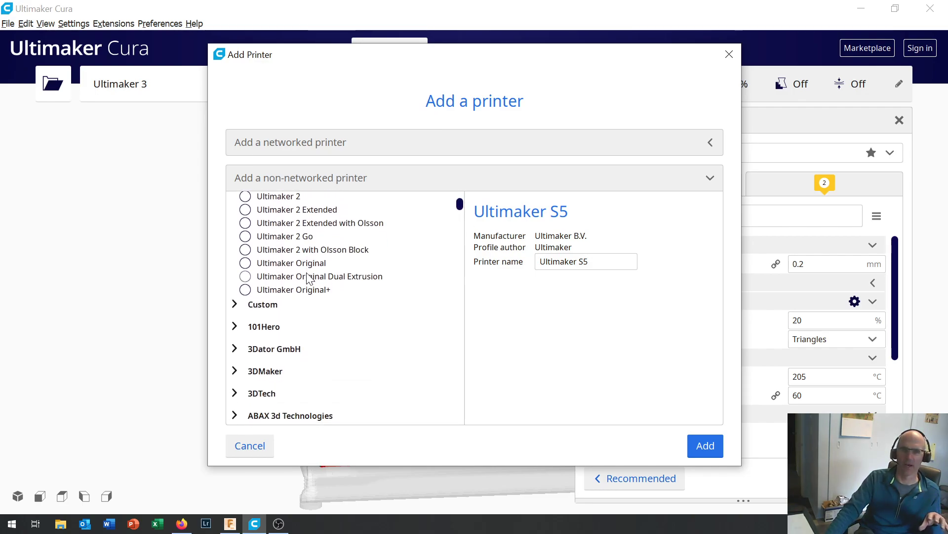
scroll(309, 278, "up", 5)
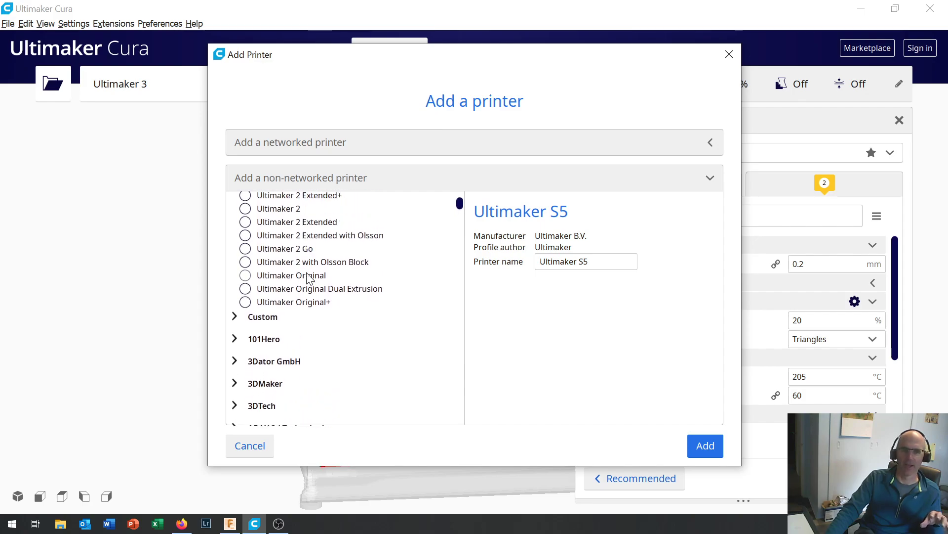
scroll(307, 279, "up", 3)
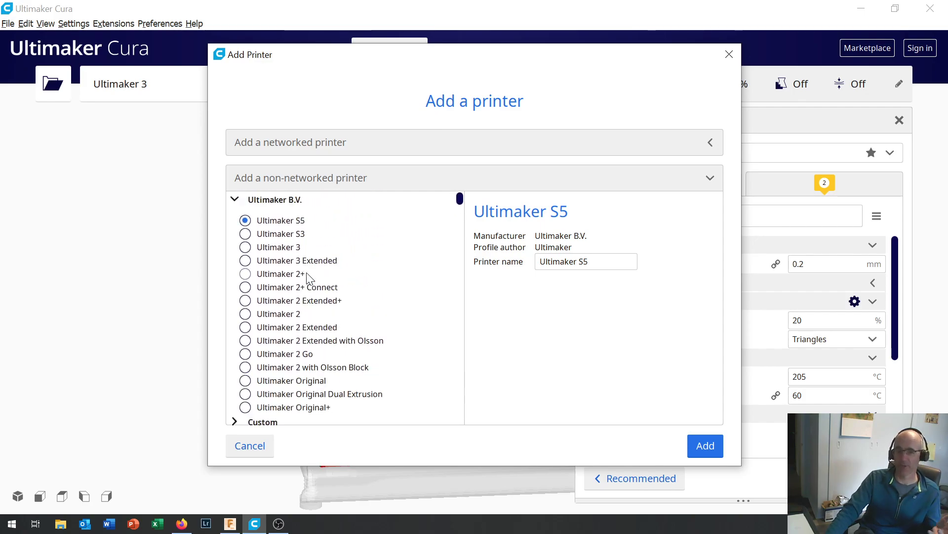
scroll(309, 278, "down", 10)
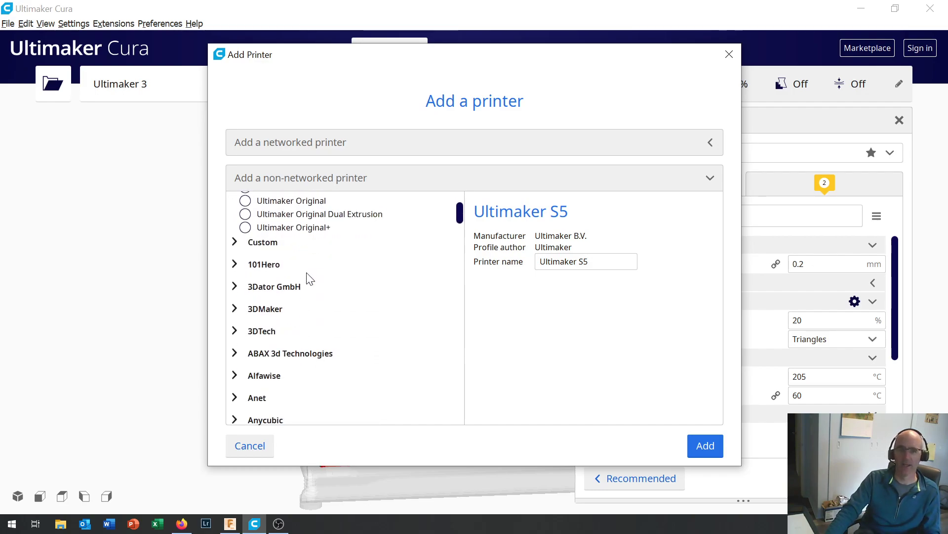
scroll(308, 278, "down", 5)
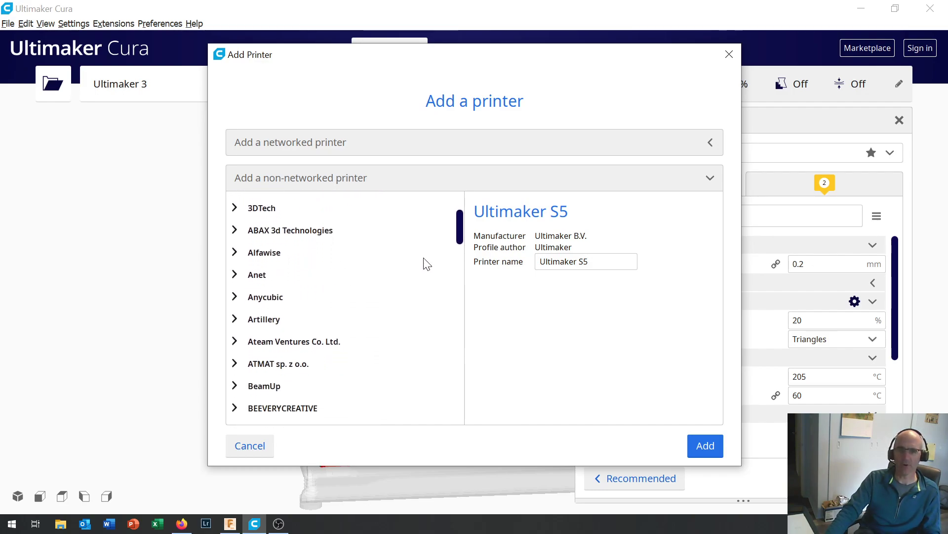
left_click_drag(460, 238, 458, 311)
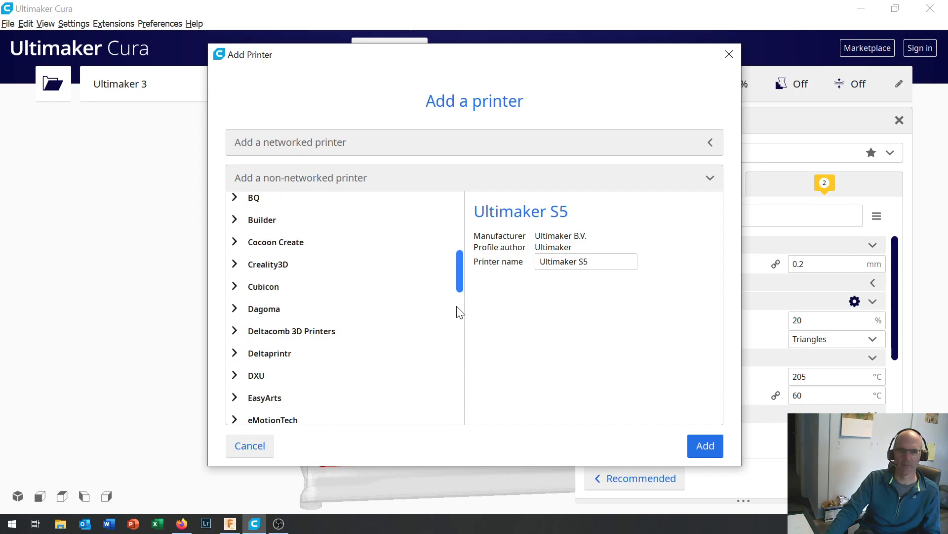
scroll(459, 309, "down", 2)
scroll(459, 306, "up", 1)
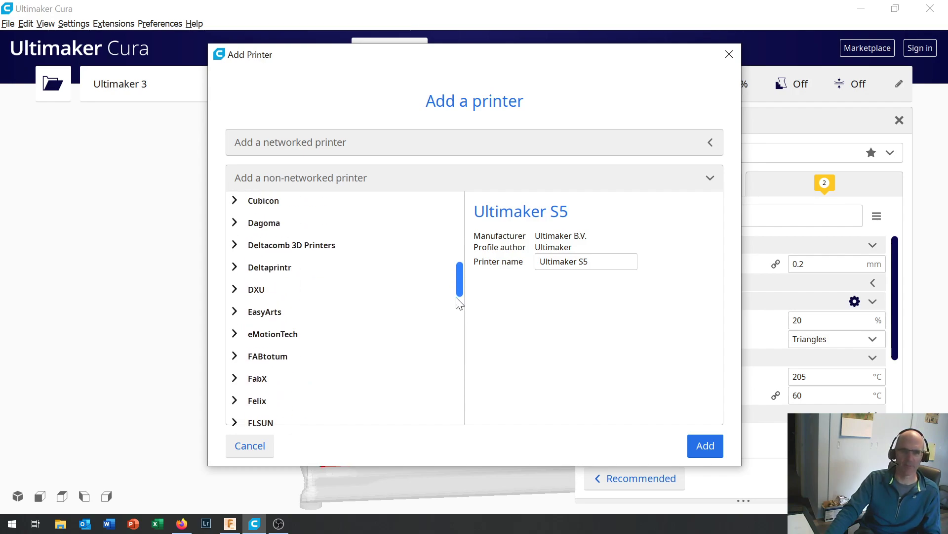
scroll(458, 309, "down", 5)
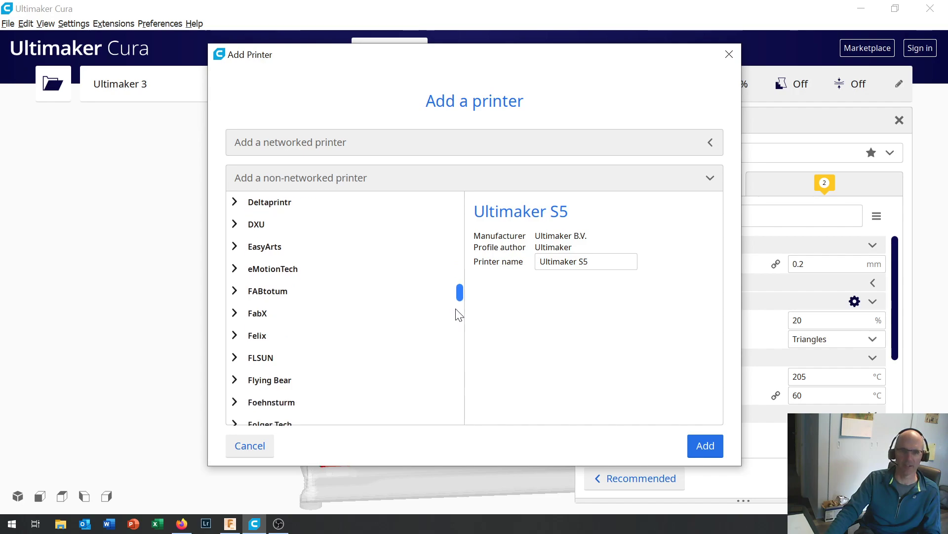
scroll(459, 326, "down", 5)
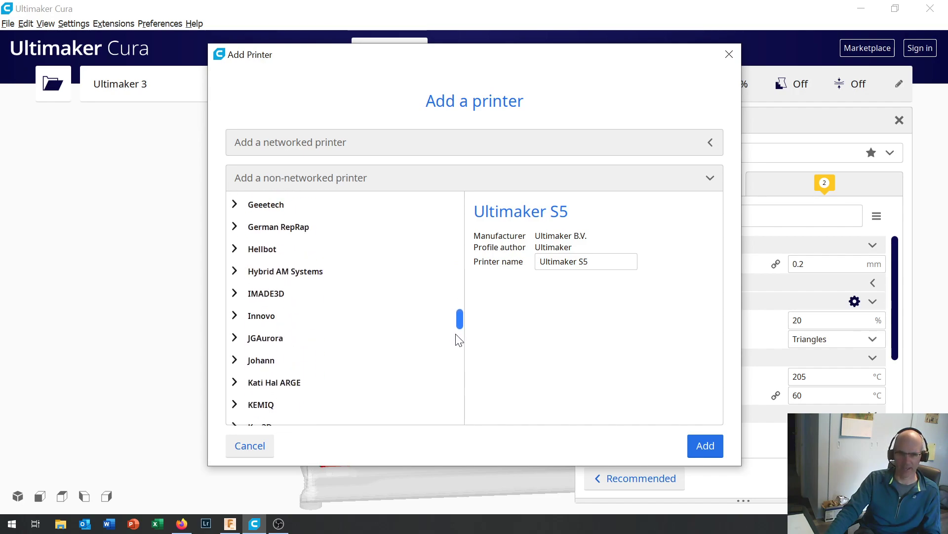
scroll(458, 344, "up", 2)
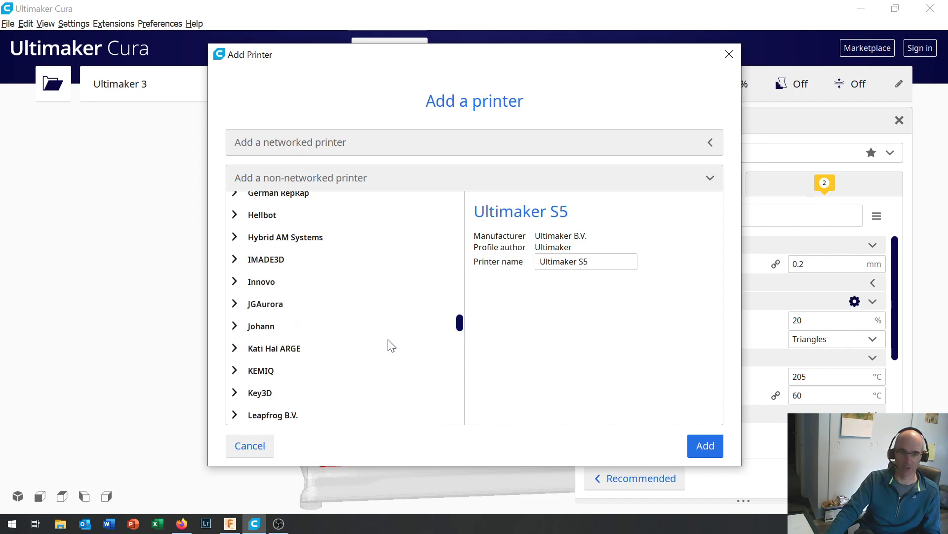
scroll(391, 346, "up", 3)
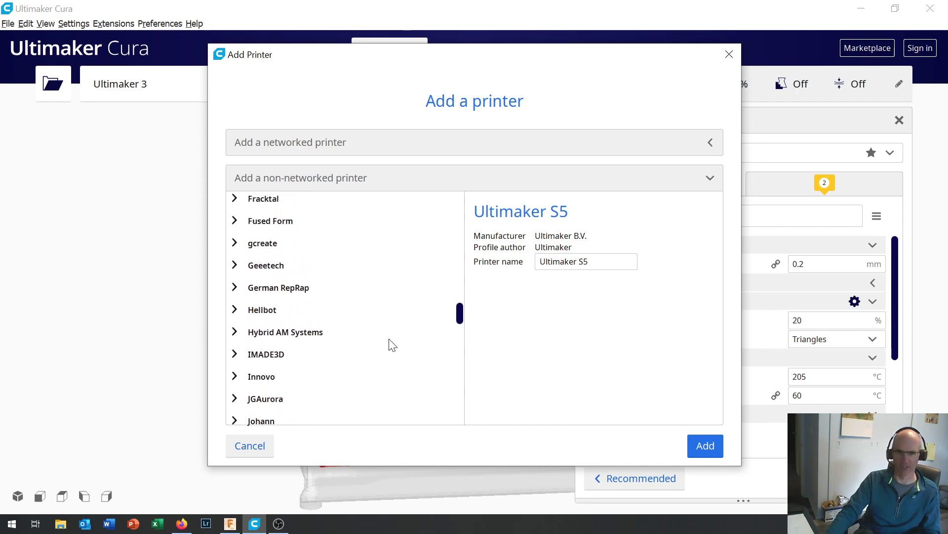
scroll(392, 345, "up", 1)
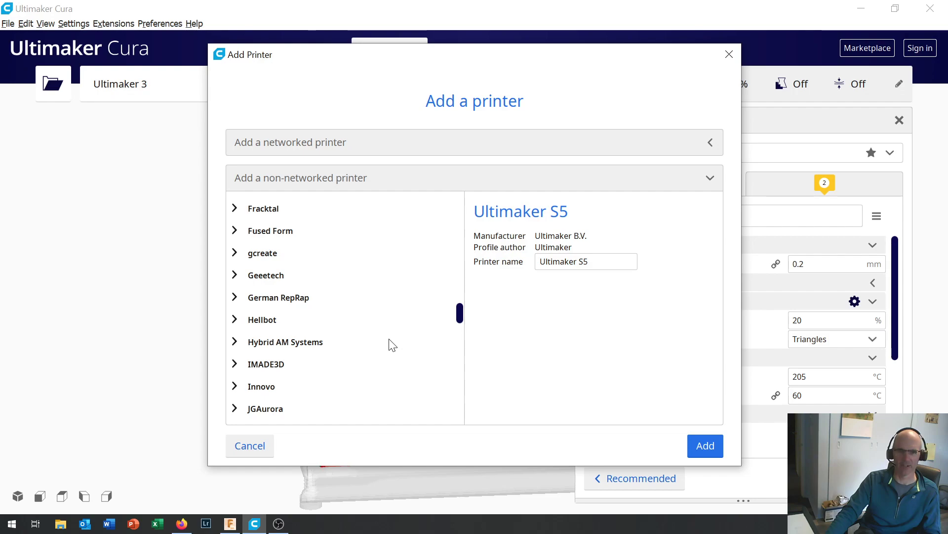
scroll(393, 345, "up", 1)
scroll(392, 345, "down", 10)
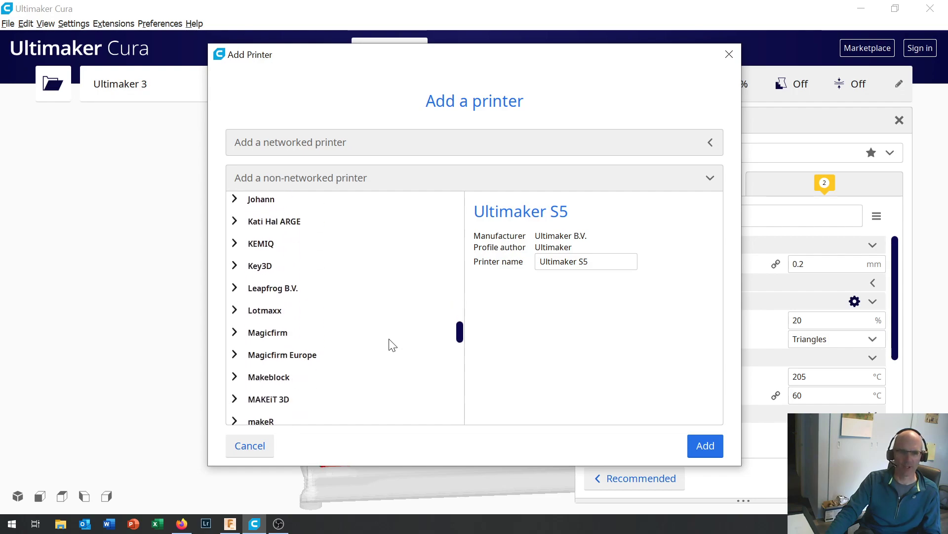
scroll(390, 345, "down", 10)
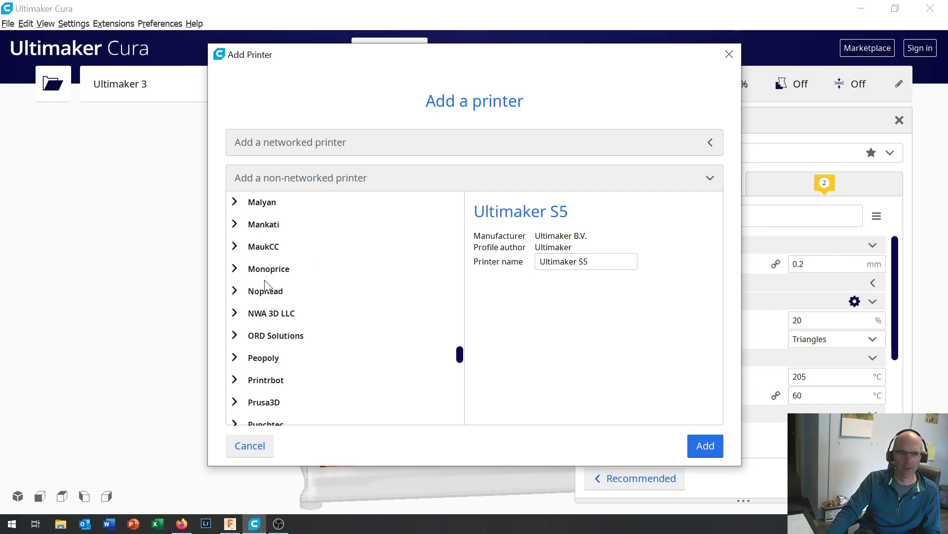
Select the Monoprice Select Mini V2 (E3D) among the Monoprice printers, then cancel adding a printer.
left_click(234, 268)
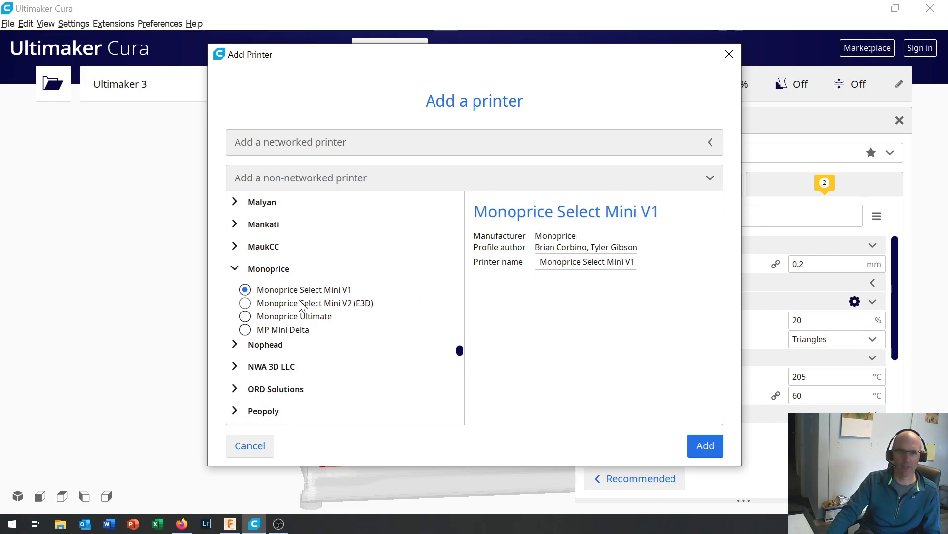
left_click(315, 303)
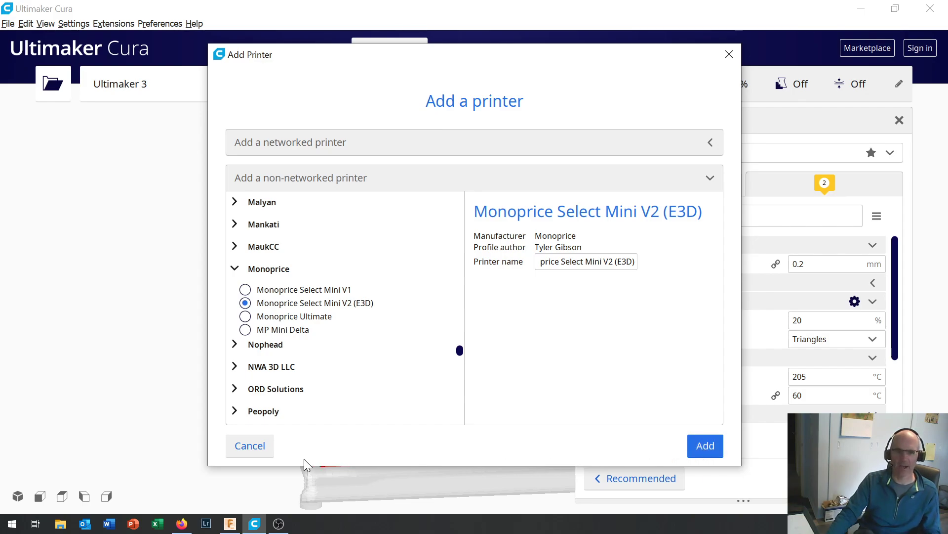
left_click(253, 446)
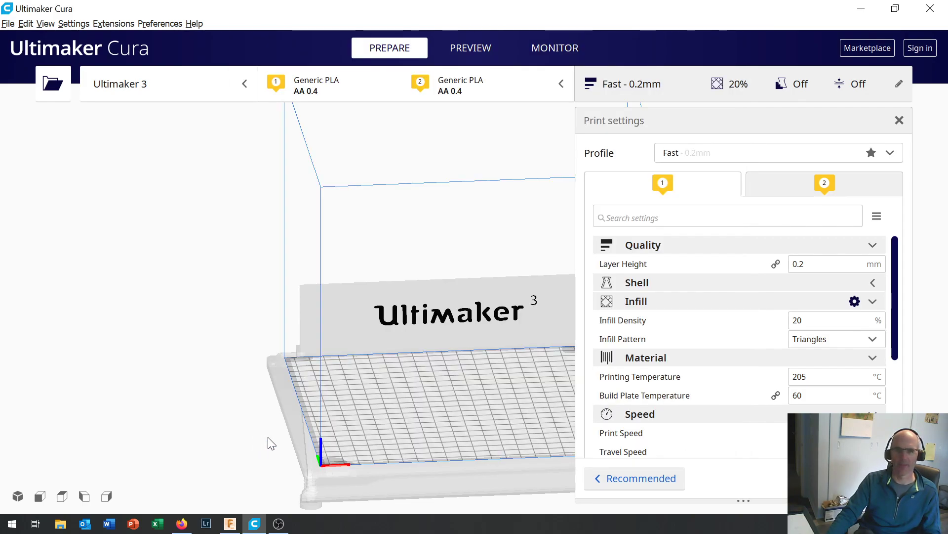
Switch the active printer to the existing Monoprice Select Mini V2 (E3D).
left_click(78, 23)
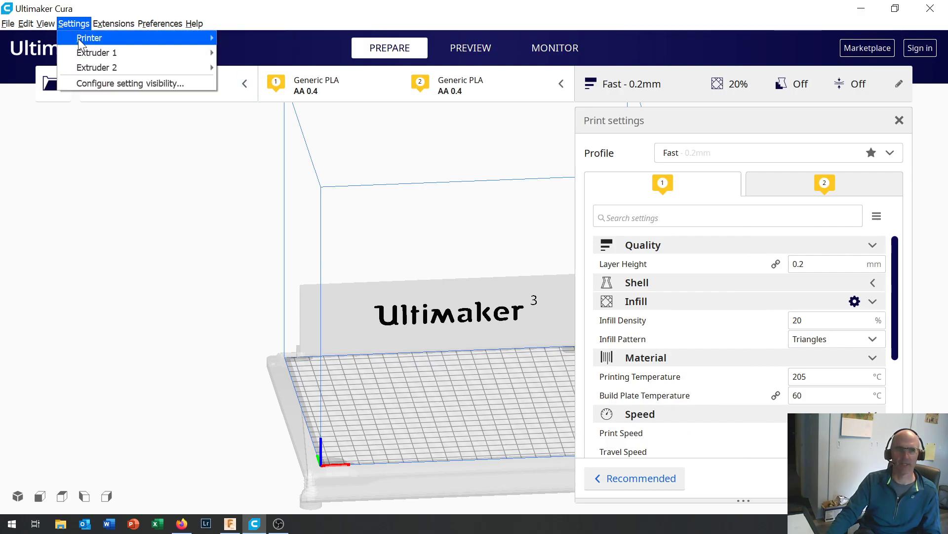
mouse_move(92, 41)
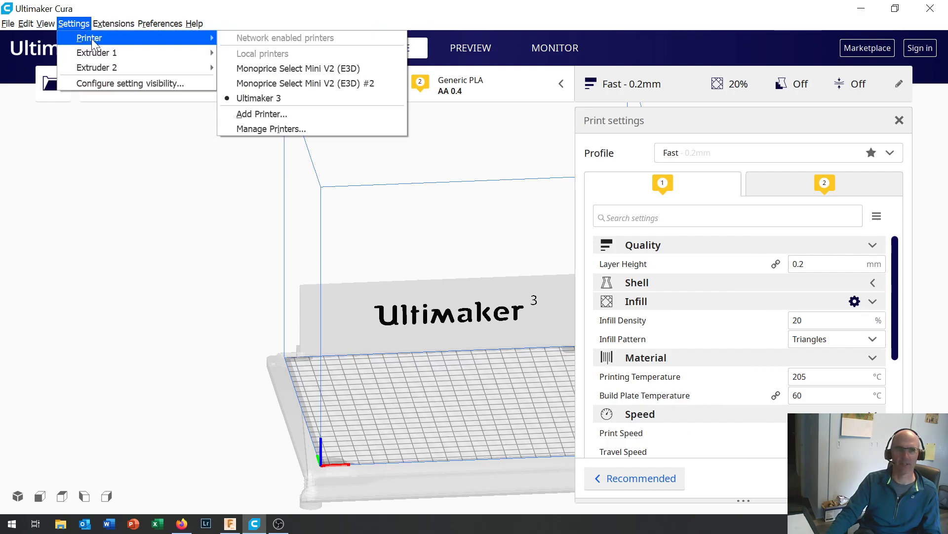
left_click(294, 69)
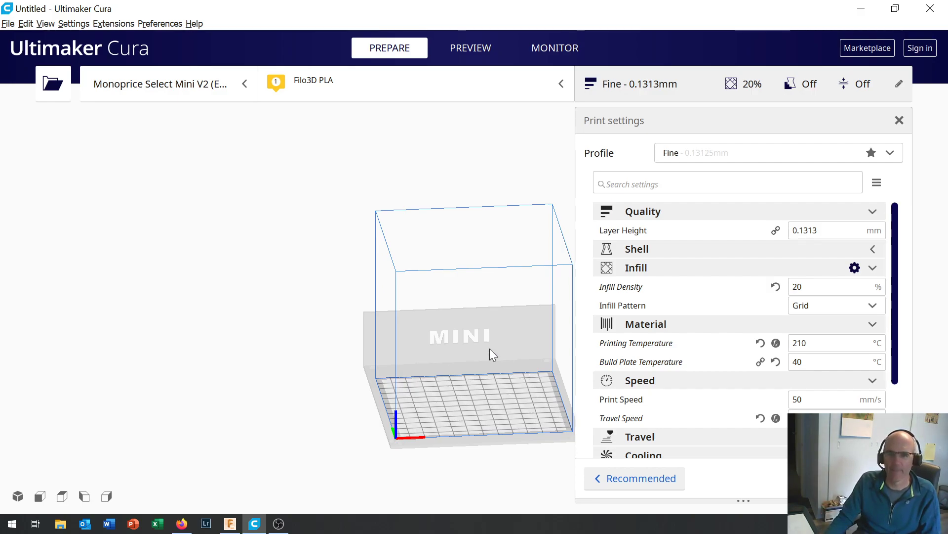
scroll(490, 348, "up", 3)
middle_click_drag(490, 348, 292, 267)
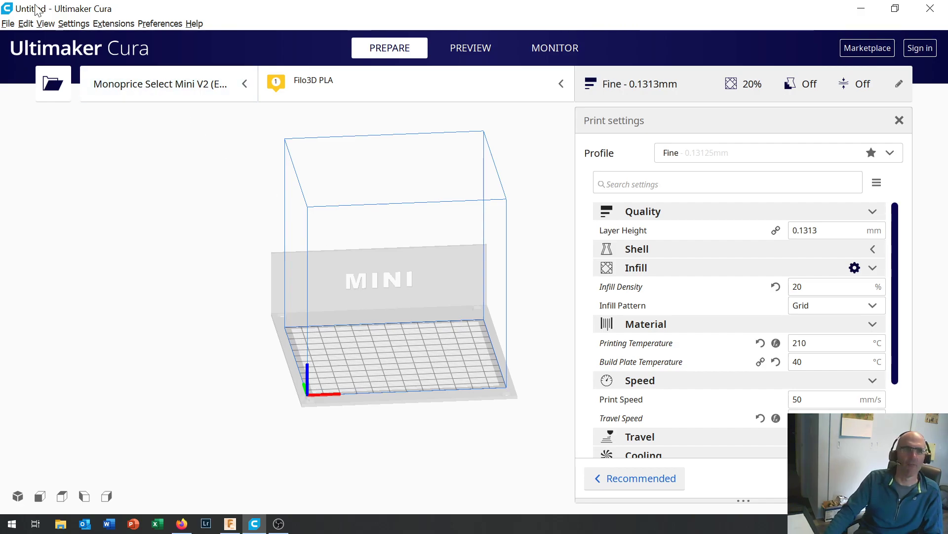
Open the BBBB 3D printed speaker enclosure STL file from the Desktop folder.
left_click(8, 25)
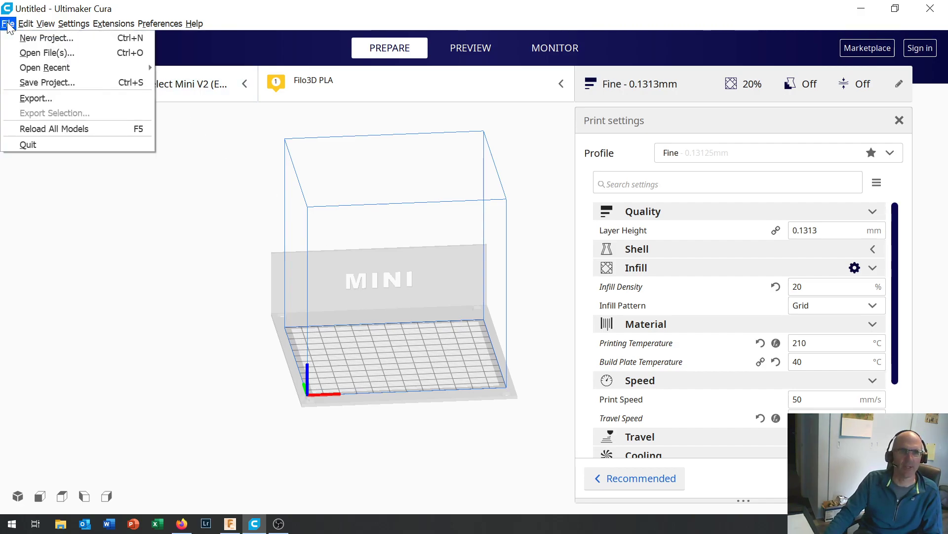
left_click(31, 54)
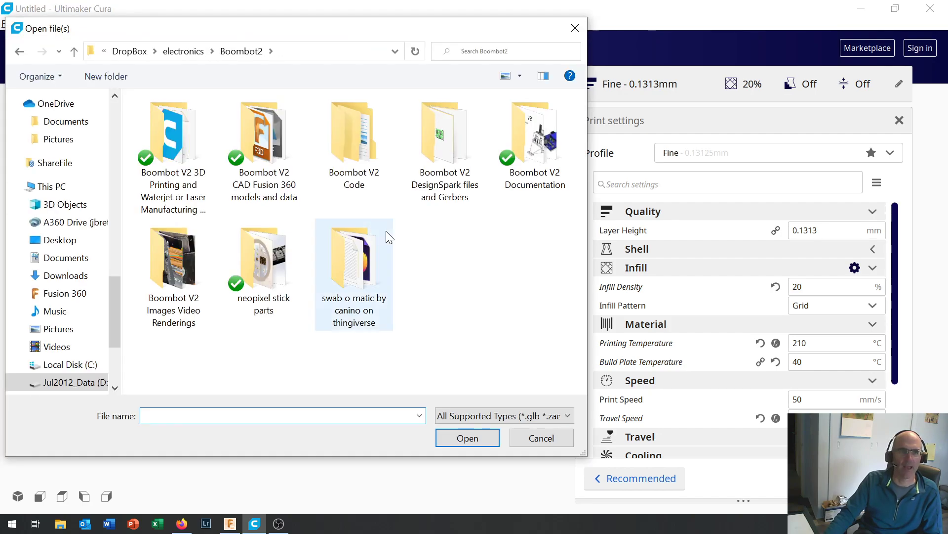
scroll(61, 222, "up", 14)
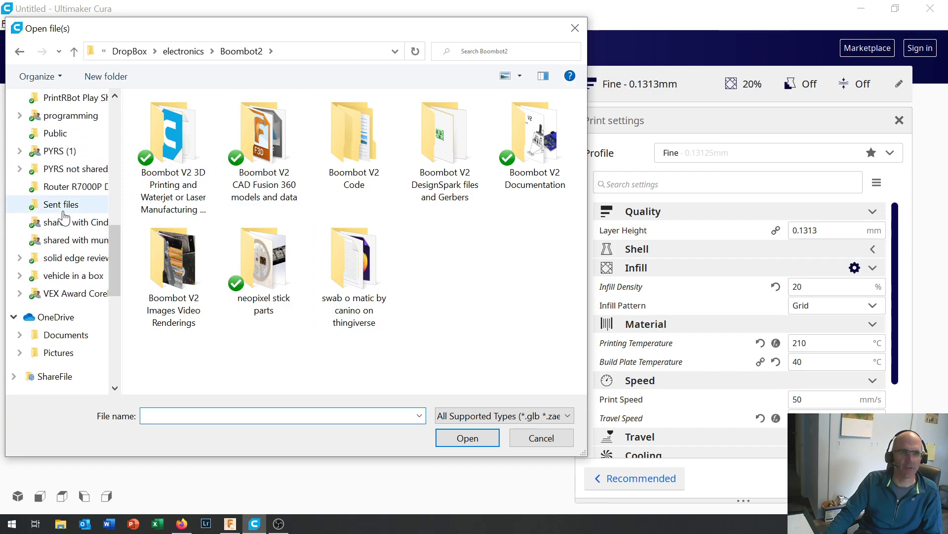
scroll(63, 217, "down", 15)
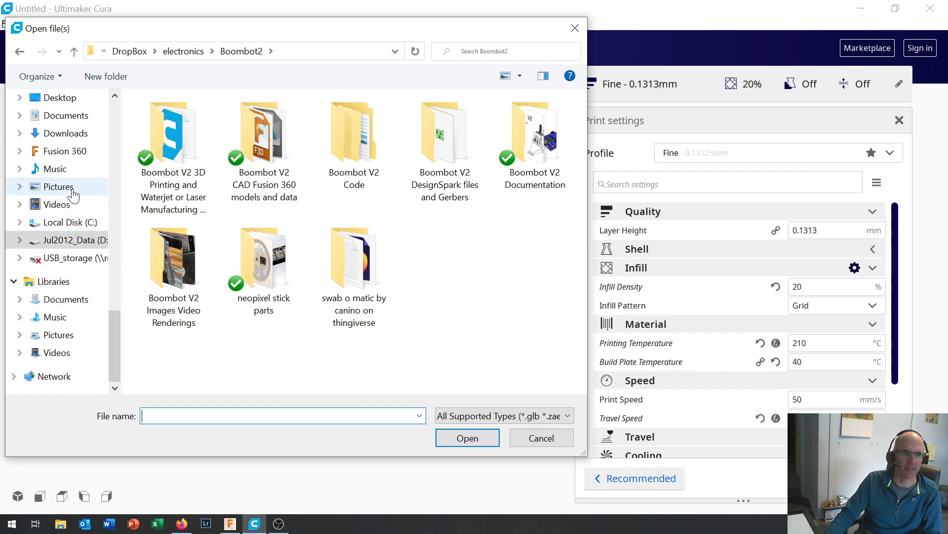
left_click(60, 98)
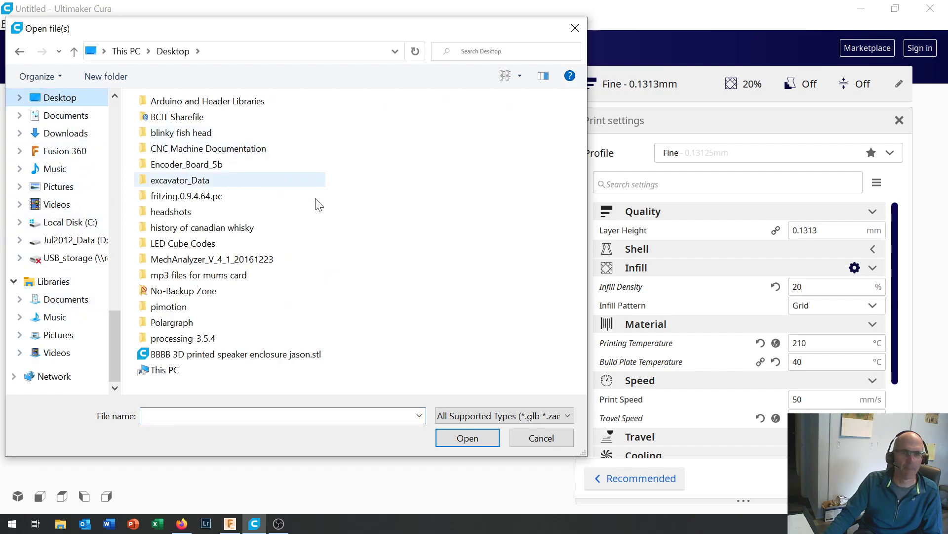
left_click(254, 354)
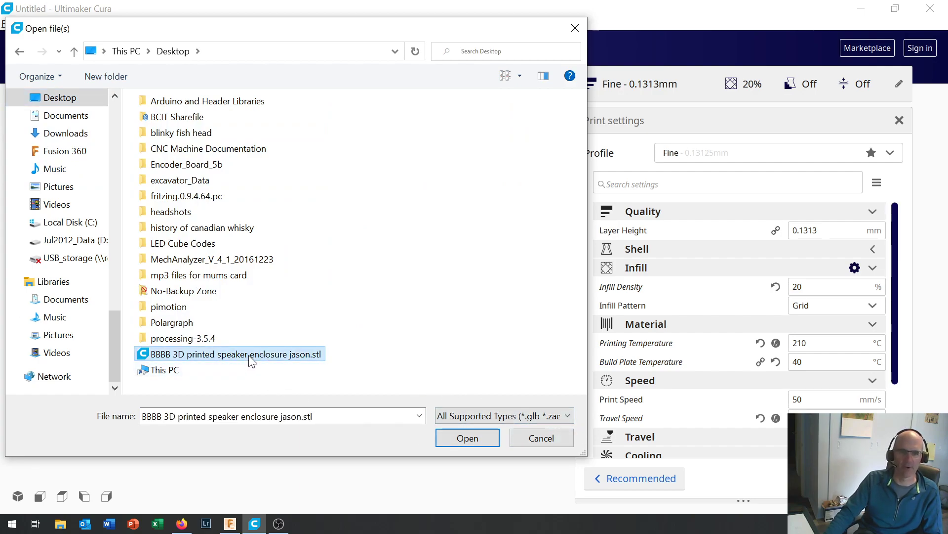
double_click(248, 354)
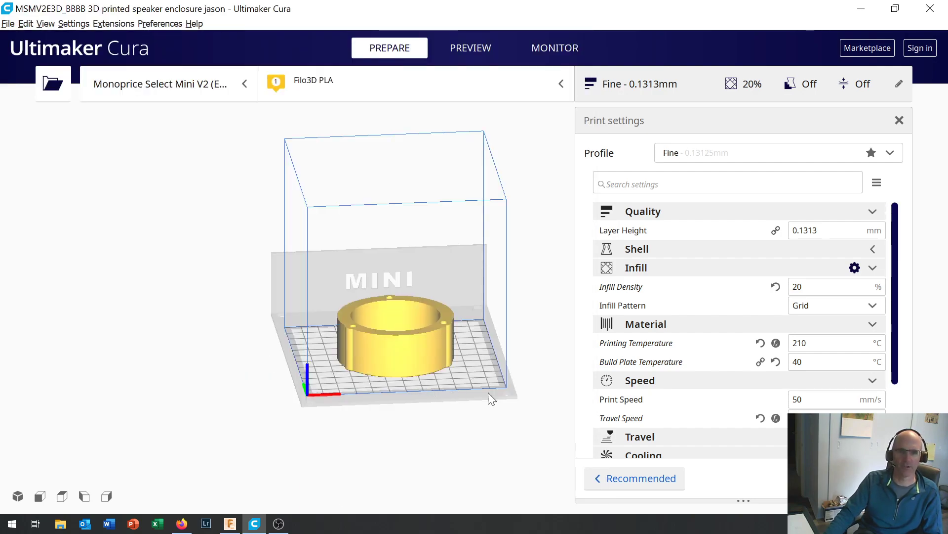
Flip the speaker enclosure model 180° about its X axis and rotate it back to its original orientation.
scroll(450, 368, "up", 3)
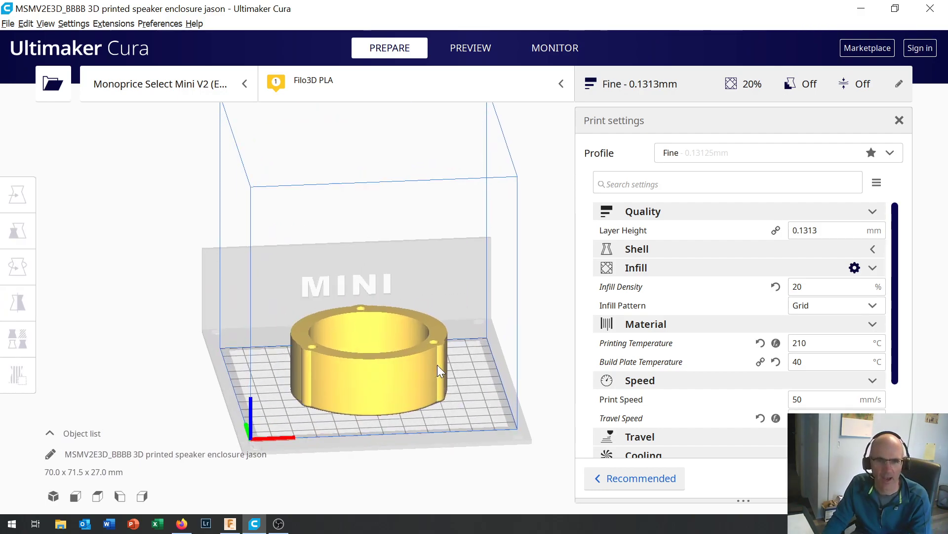
left_click(385, 378)
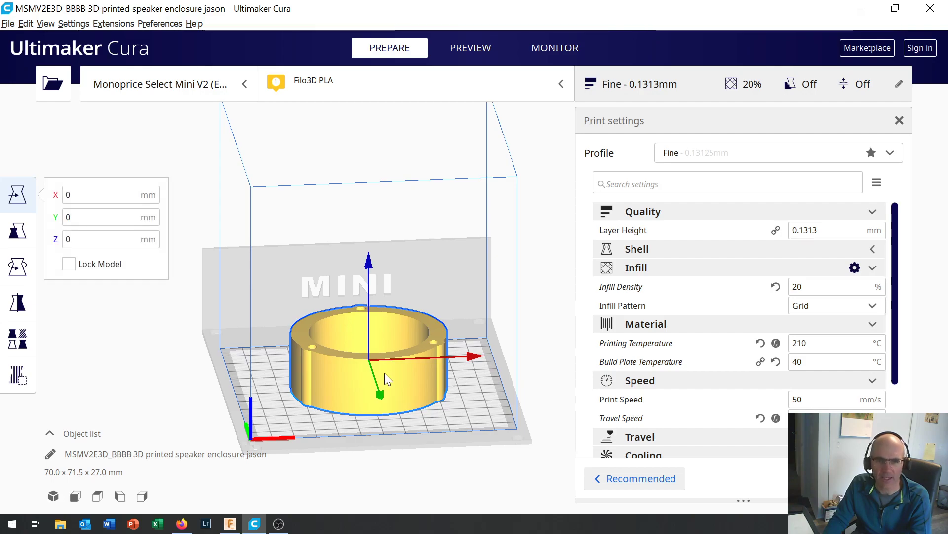
right_click_drag(328, 425, 375, 440)
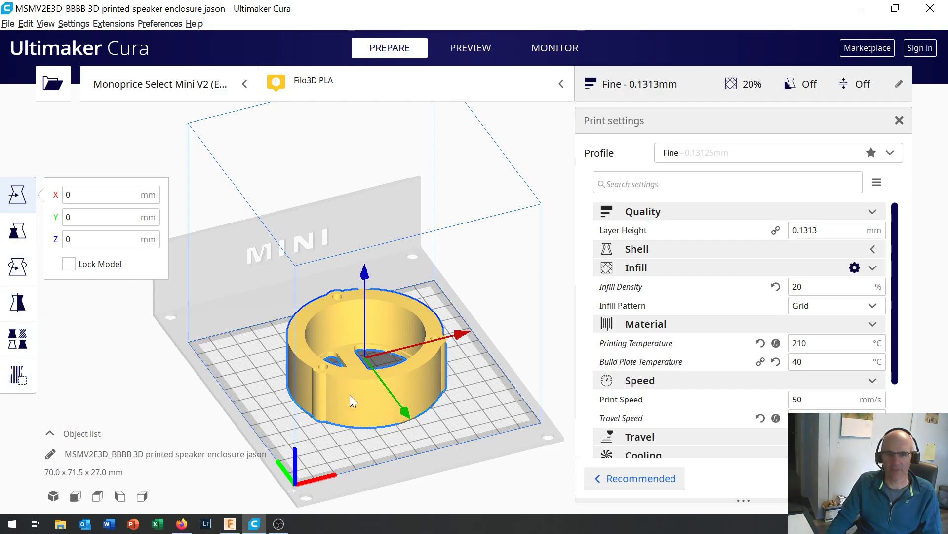
left_click(26, 267)
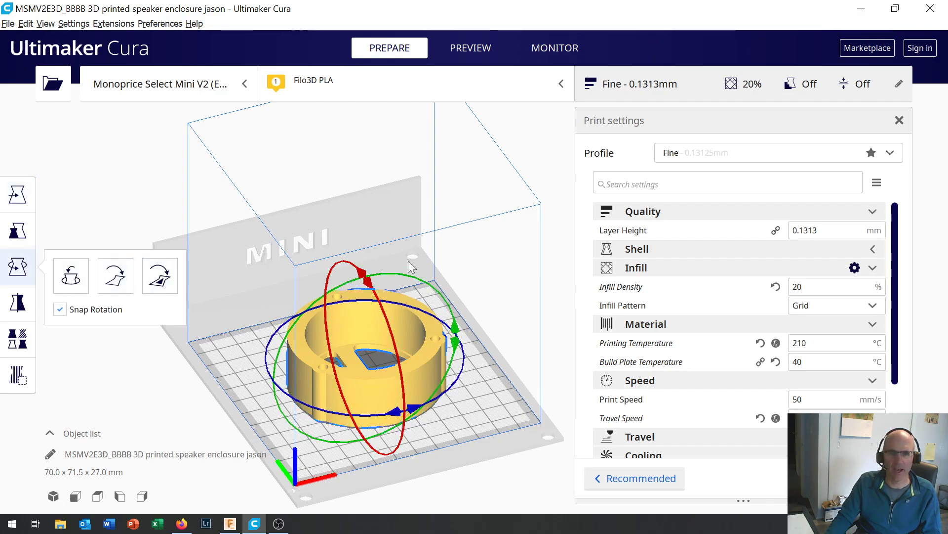
left_click_drag(370, 287, 357, 433)
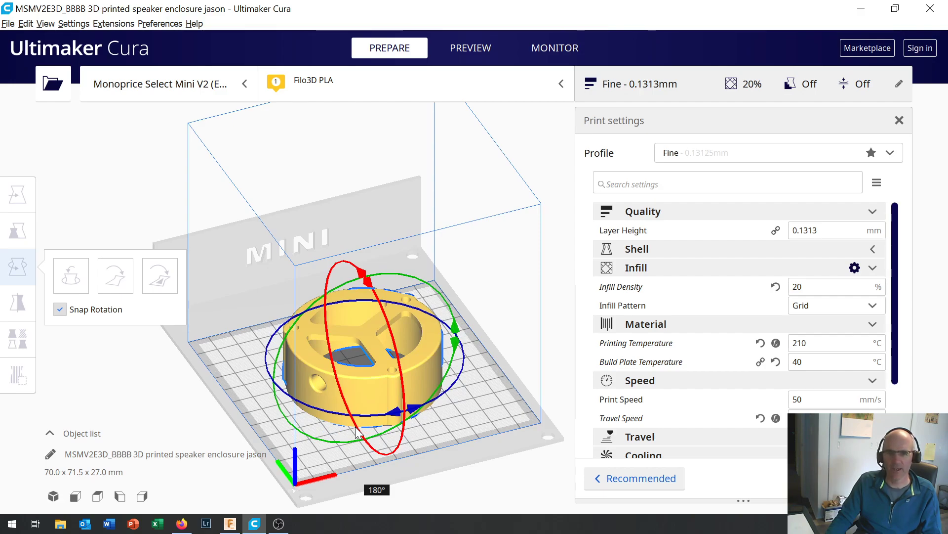
left_click_drag(357, 434, 357, 432)
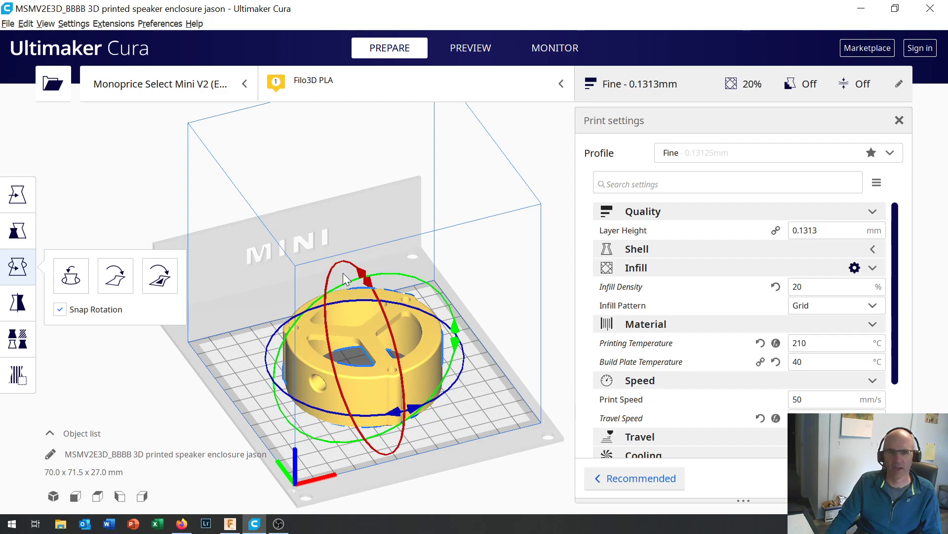
left_click_drag(368, 283, 297, 348)
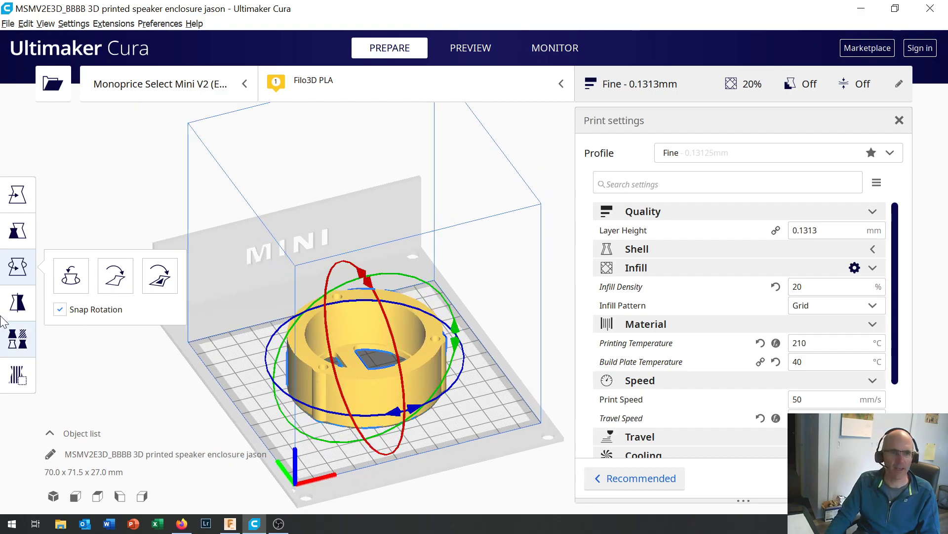
Check the speaker enclosure's scale dimensions and percentages, and deselect the model.
left_click(18, 231)
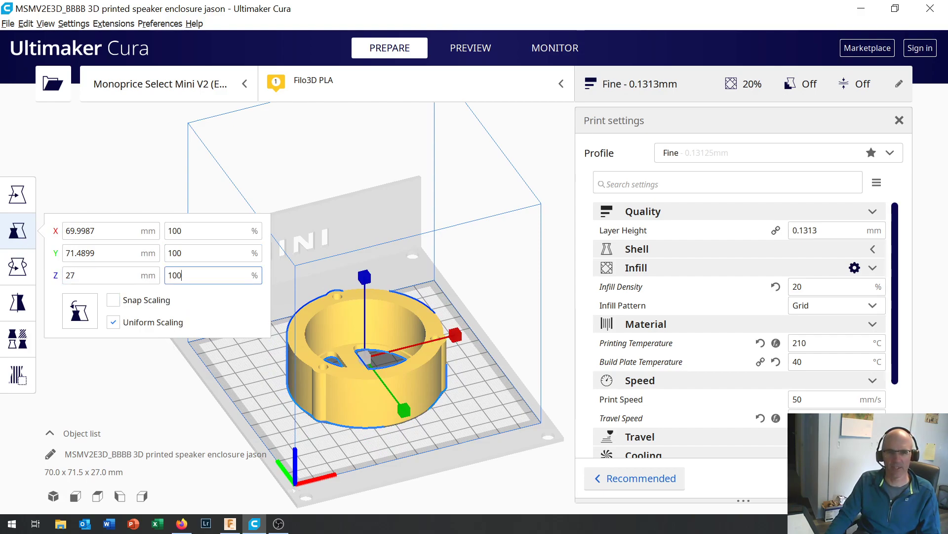
left_click(182, 275)
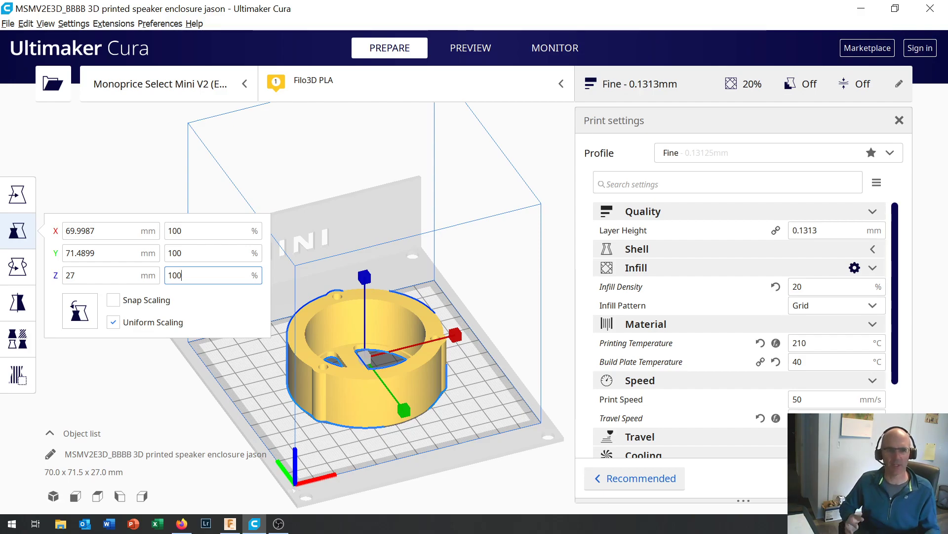
left_click(97, 168)
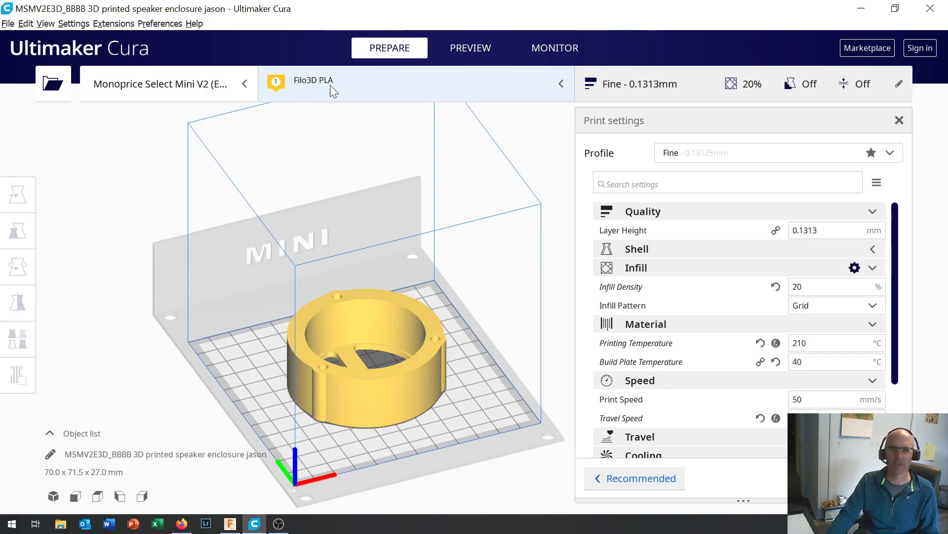
Change the print material to Generic PLA and keep the customized profile settings.
left_click(562, 84)
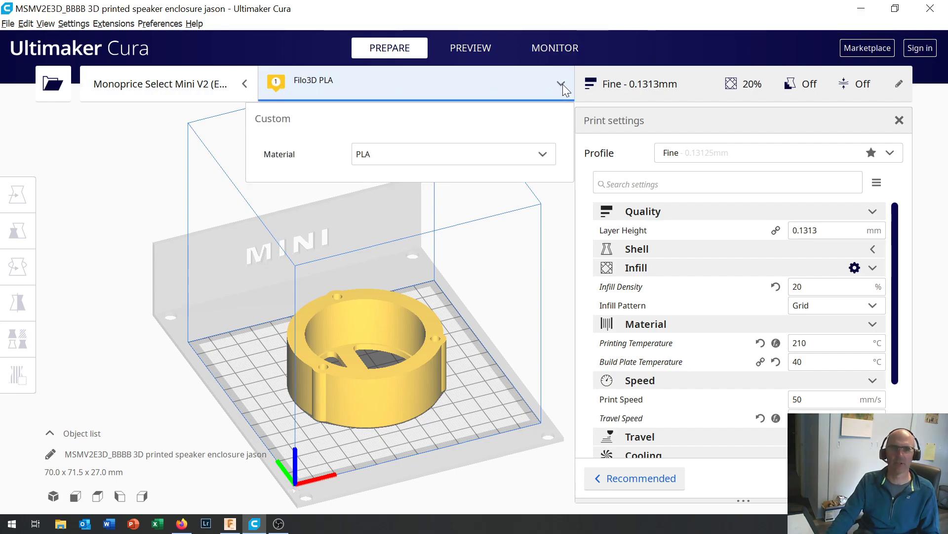
left_click(527, 156)
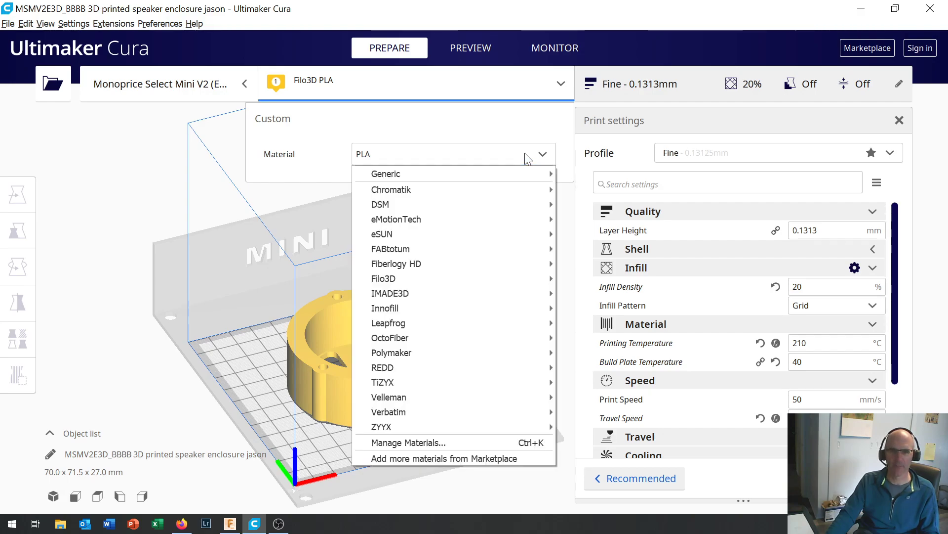
mouse_move(518, 174)
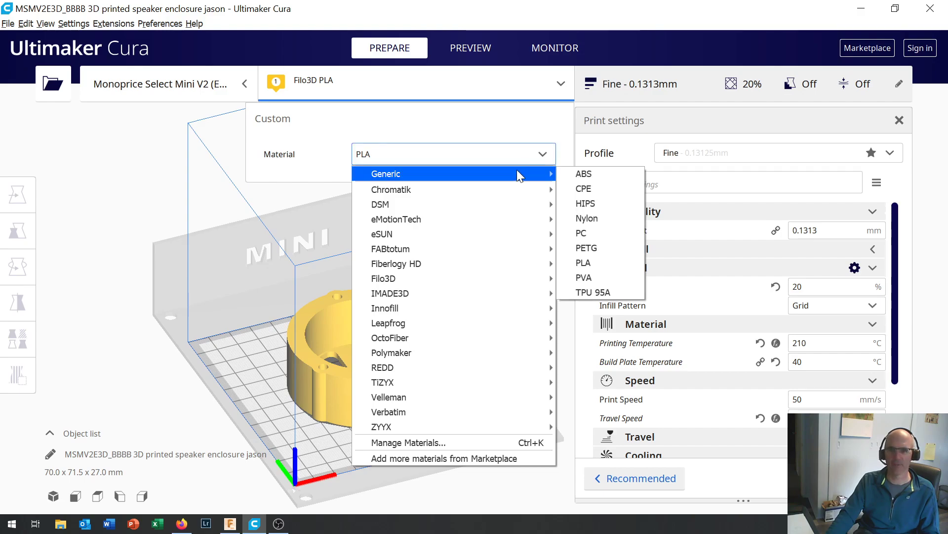
left_click(586, 262)
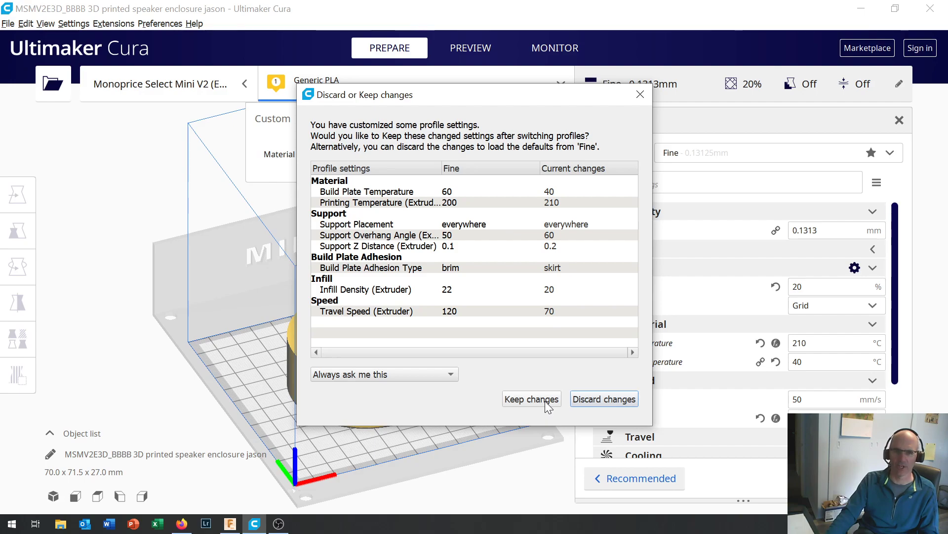
left_click(532, 399)
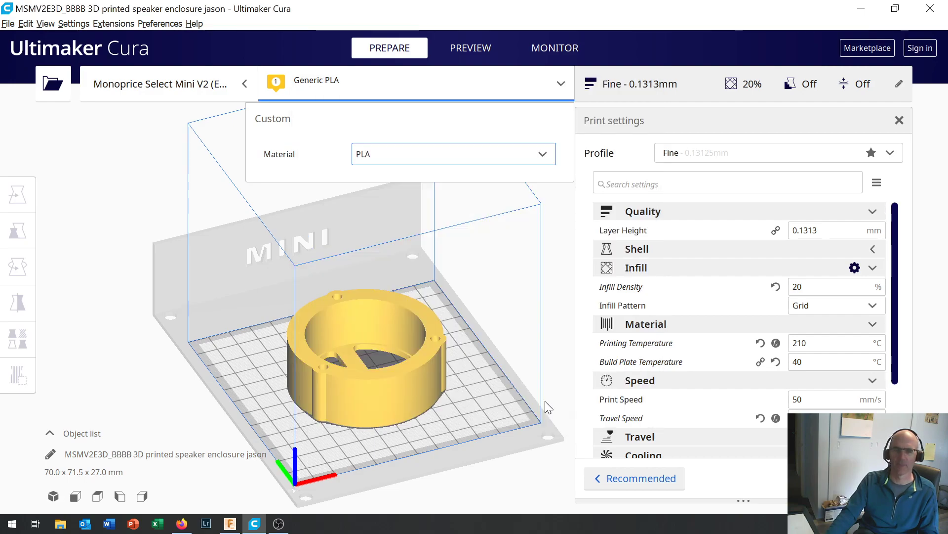
left_click(564, 264)
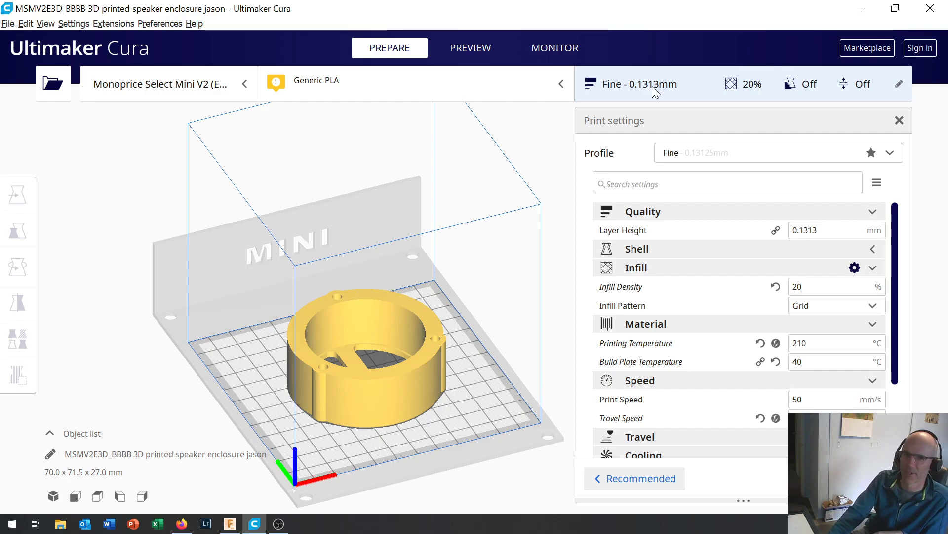
Change the print profile to Normal - 0.175 mm and keep the customized settings.
left_click(653, 87)
left_click(653, 87)
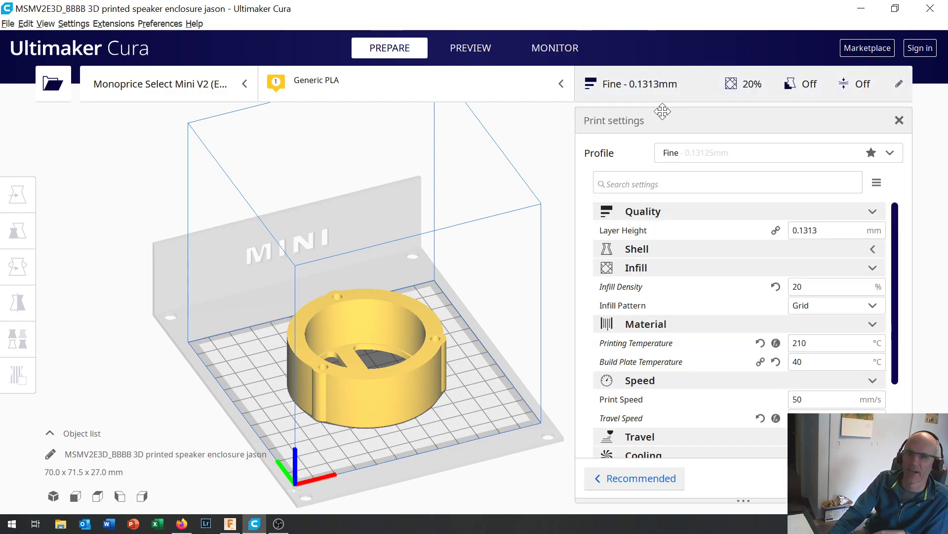
left_click(747, 156)
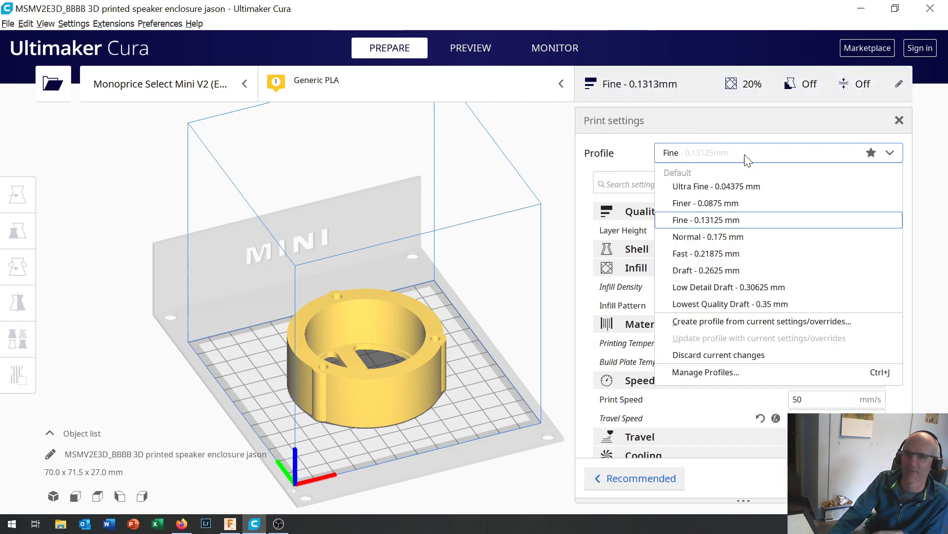
left_click(725, 237)
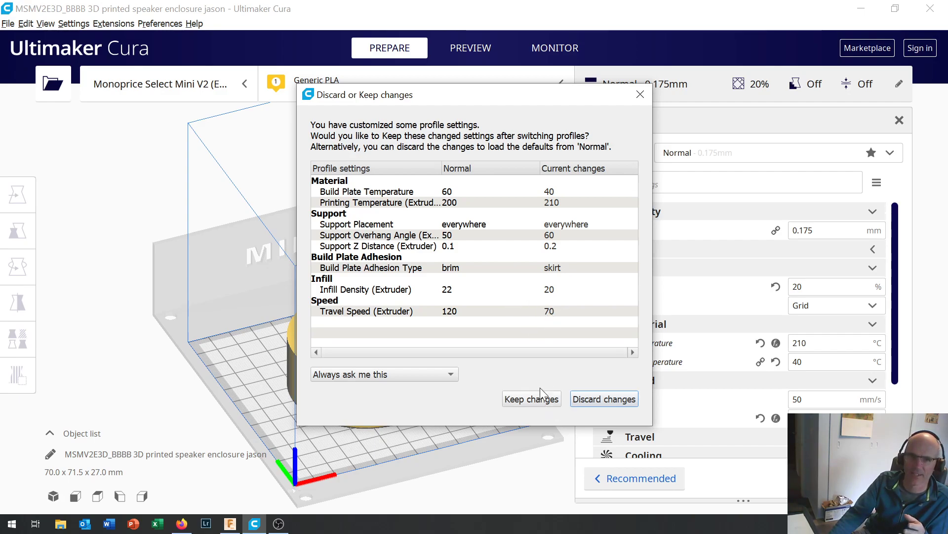
left_click(532, 399)
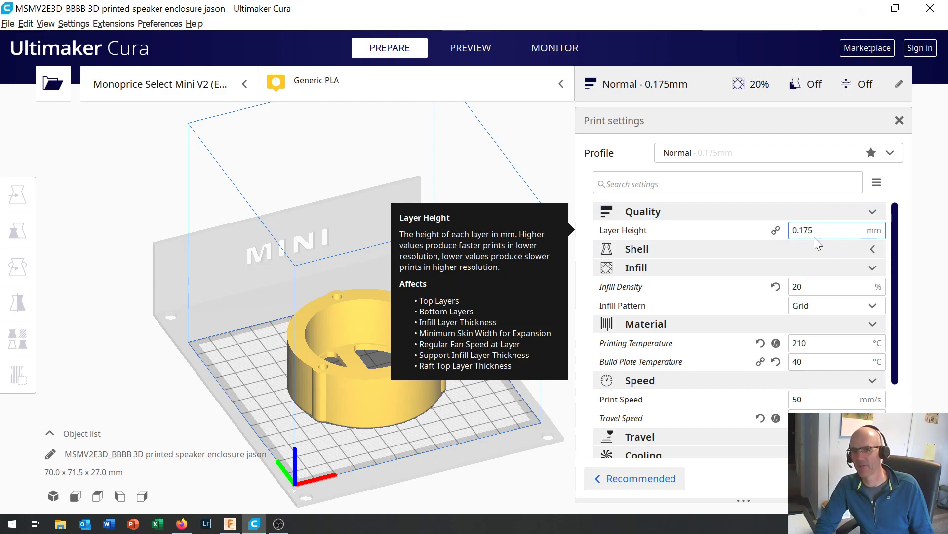
Expand the Shell settings and examine the wall, top/bottom thickness and horizontal expansion values.
left_click(873, 249)
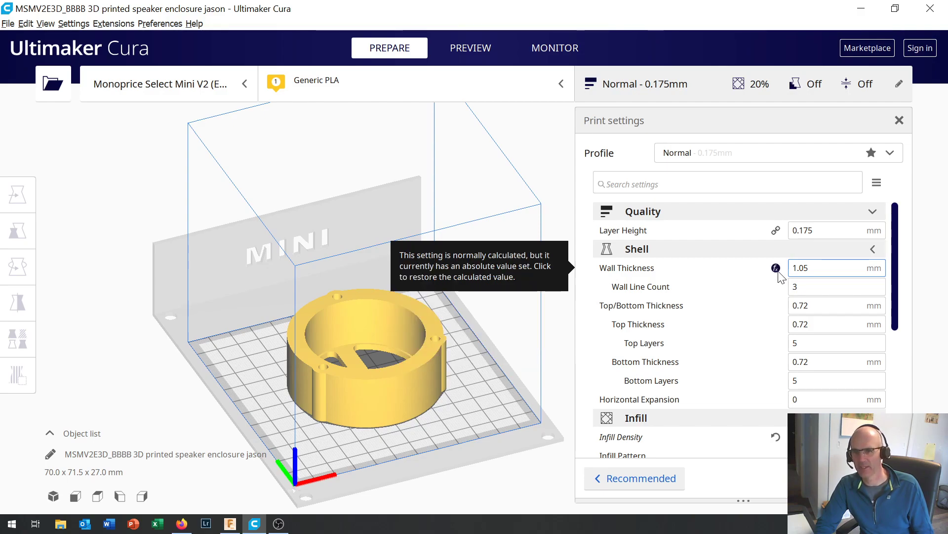
left_click(805, 286)
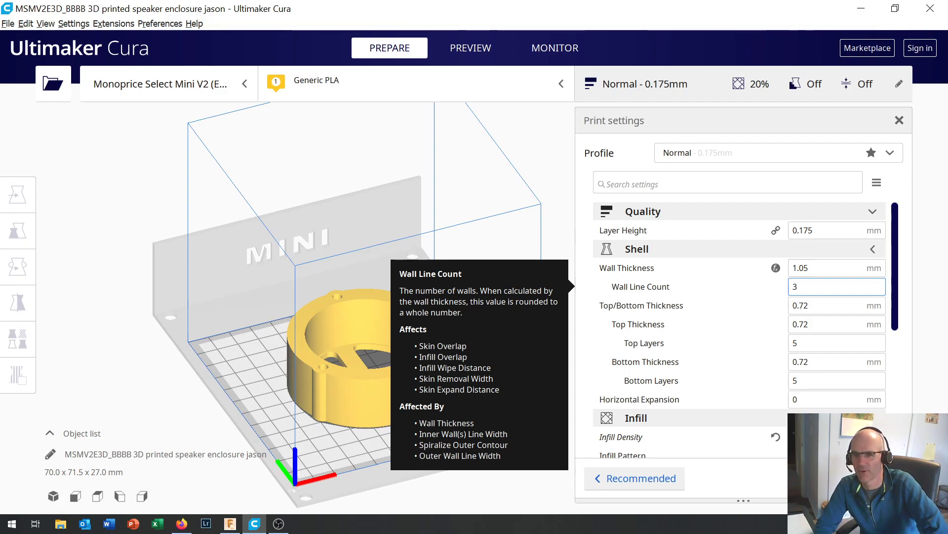
left_click(830, 305)
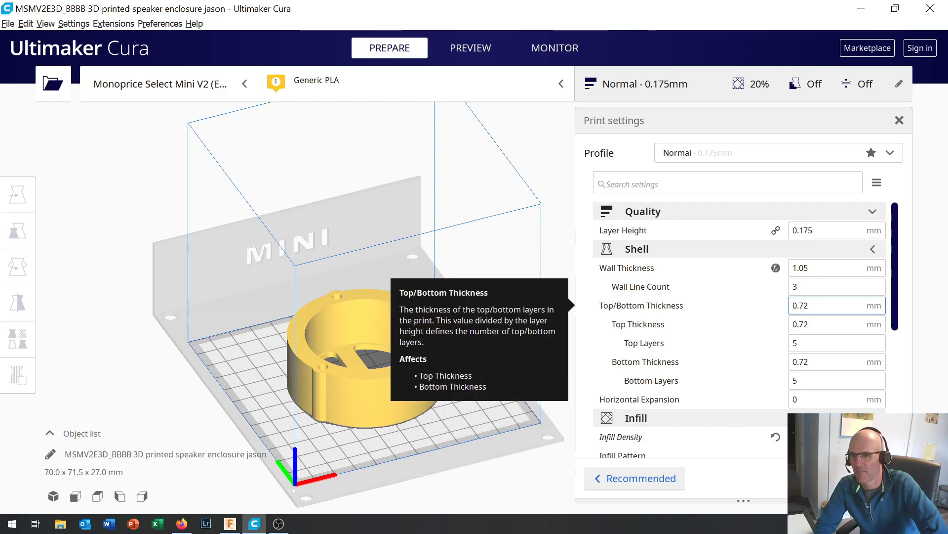
left_click(810, 324)
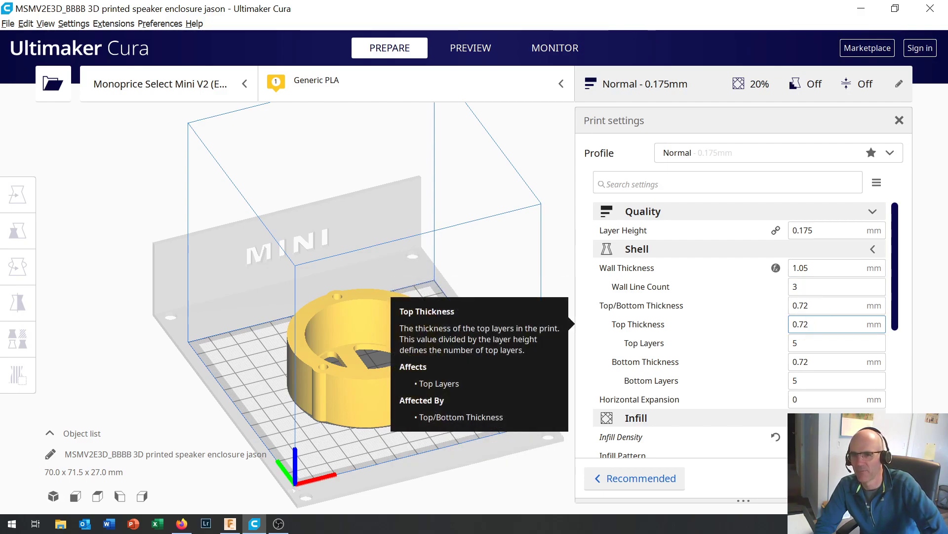
key("Tab")
key("Tab")
key("Tab")
key("Tab")
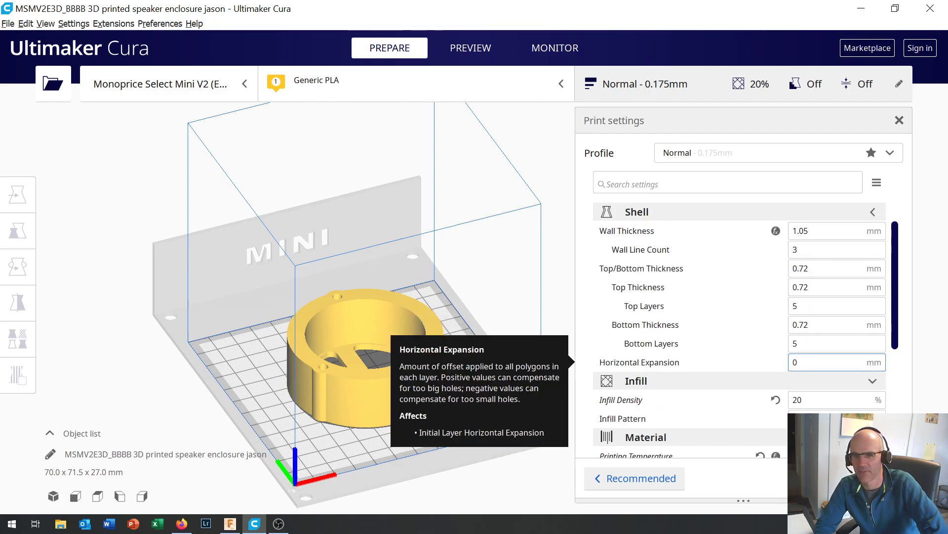
Examine the infill density and pattern, the printing and build plate temperatures, and the speed settings.
key("Tab")
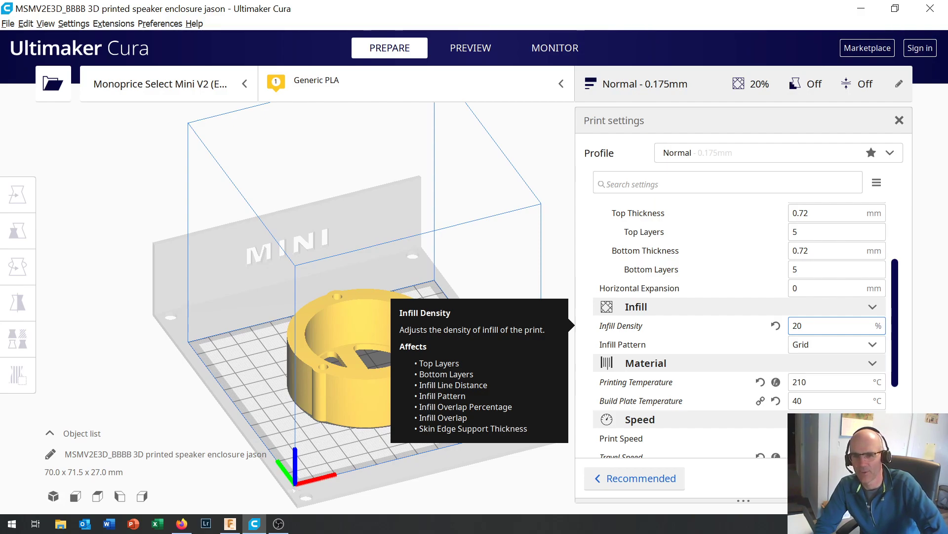
scroll(816, 312, "down", 1)
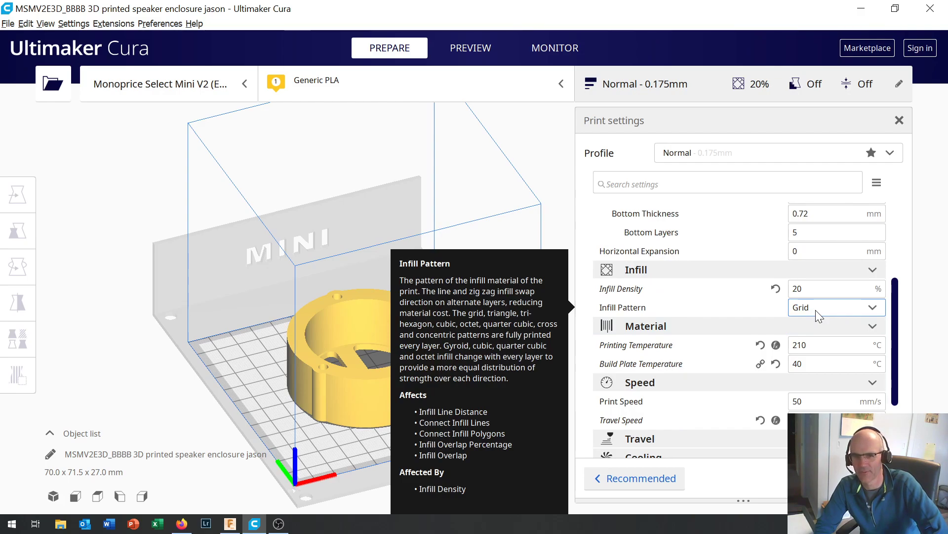
scroll(835, 336, "down", 1)
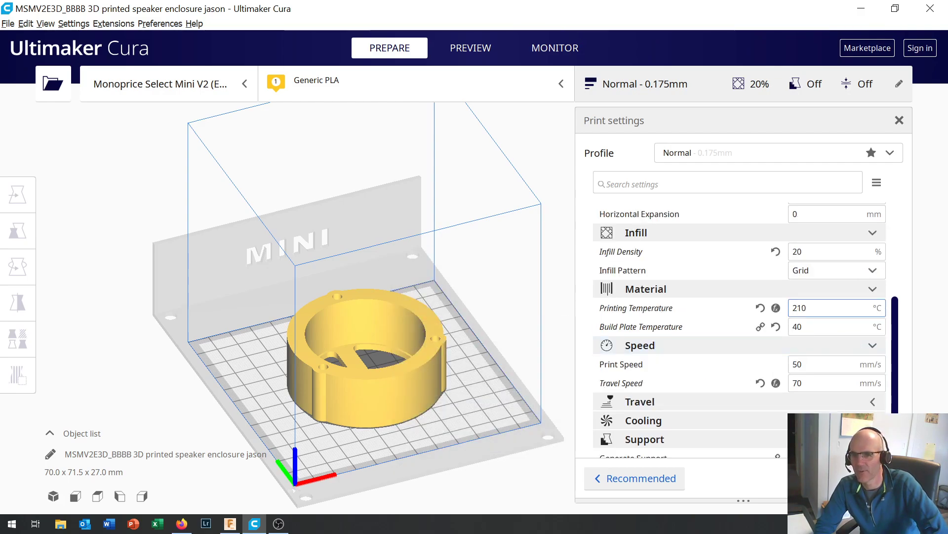
mouse_move(818, 308)
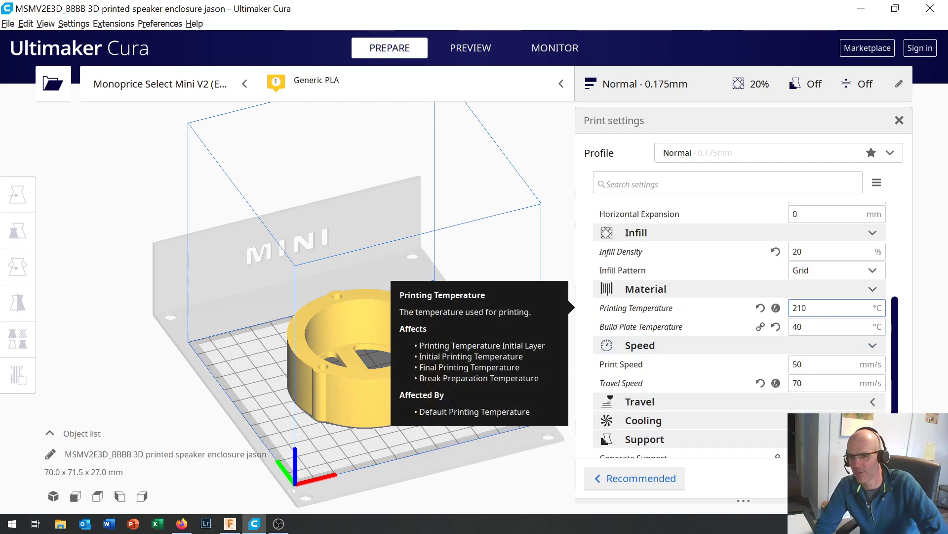
mouse_move(819, 326)
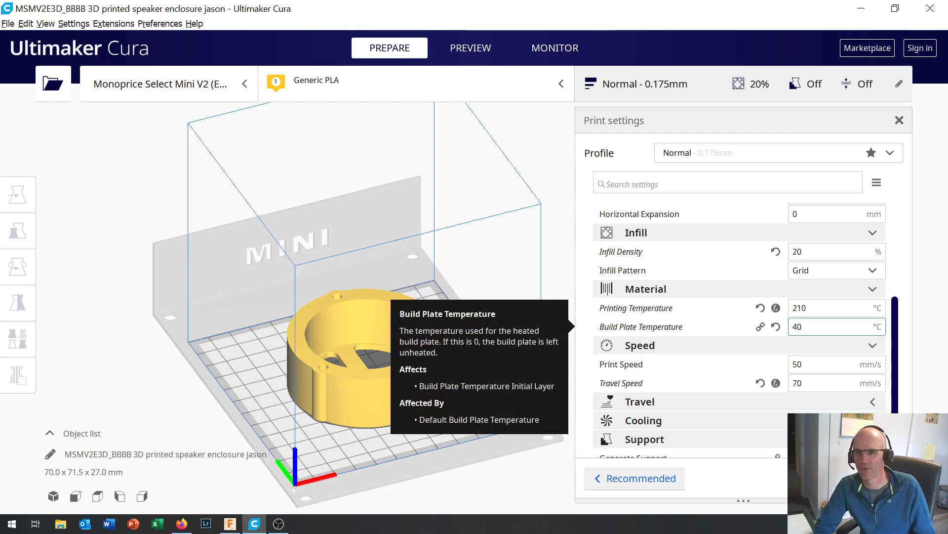
scroll(812, 335, "down", 2)
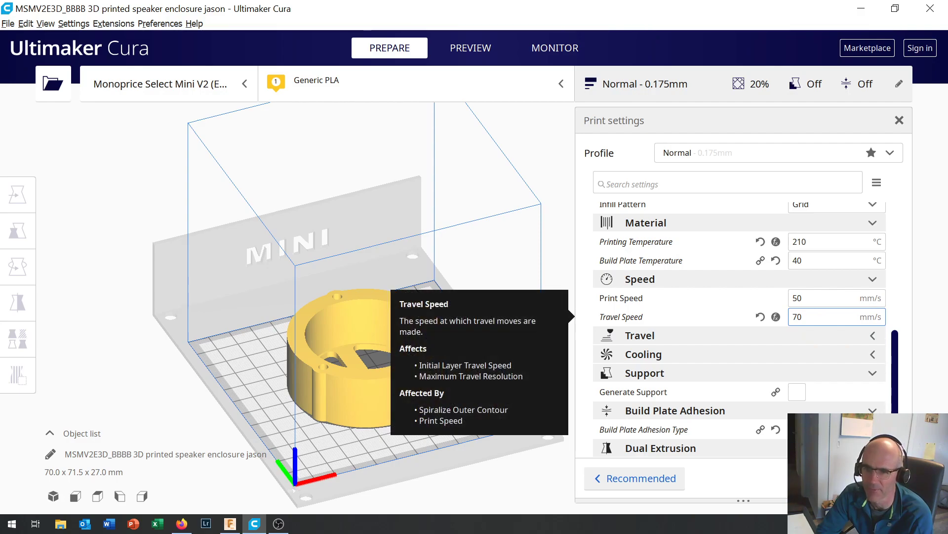
Expand the Travel and Cooling settings and examine the retraction and print cooling options.
left_click(823, 335)
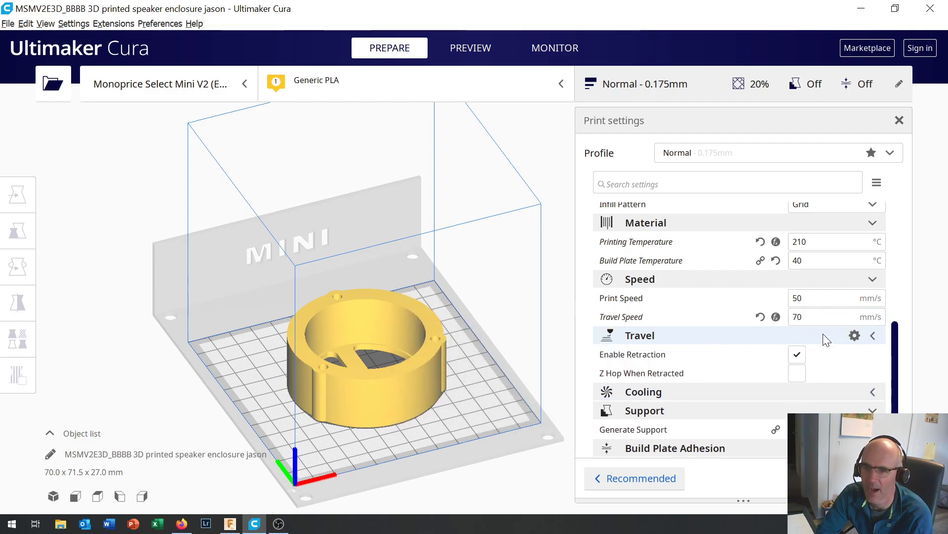
mouse_move(727, 364)
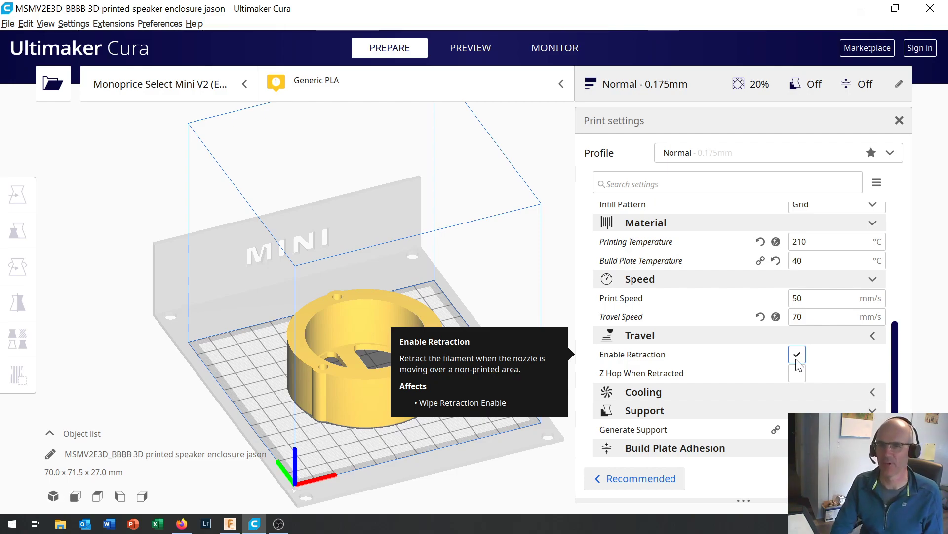
scroll(869, 366, "down", 2)
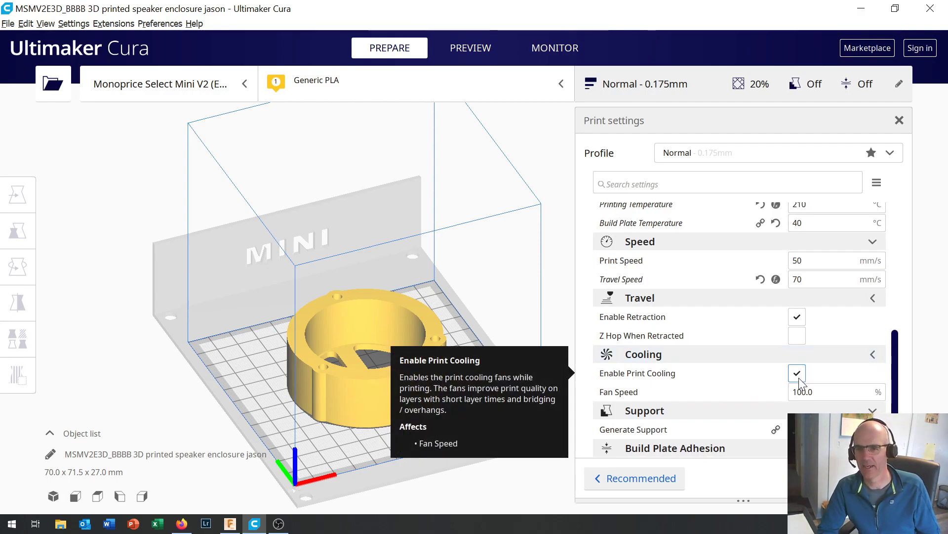
scroll(848, 362, "down", 2)
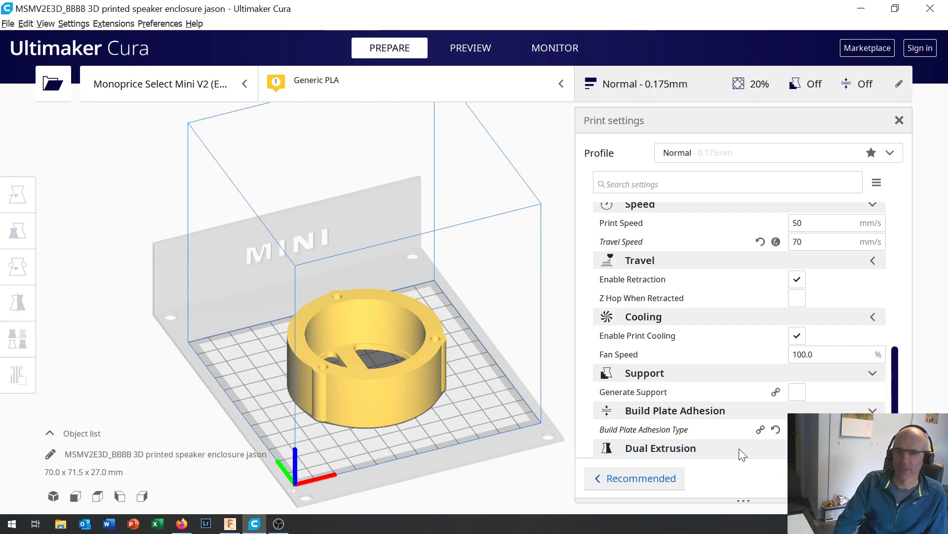
Review the whole print settings list from Quality down to Build Plate Adhesion.
scroll(726, 346, "up", 10)
scroll(729, 347, "up", 2)
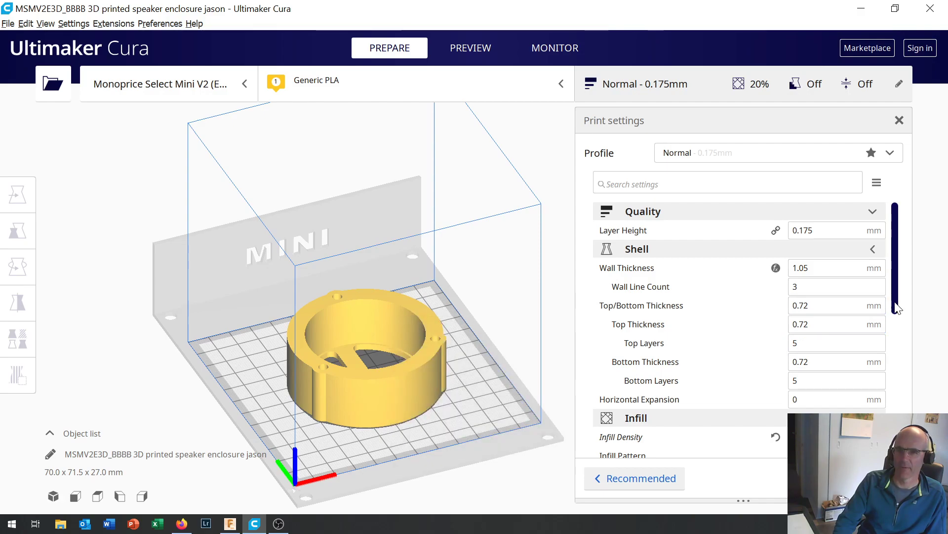
left_click_drag(896, 303, 898, 451)
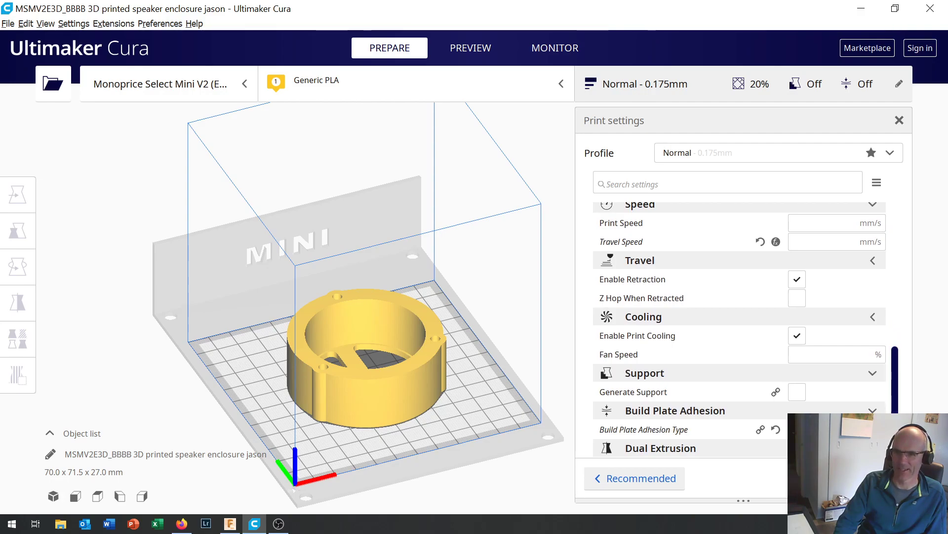
mouse_move(898, 451)
left_mouse_down()
mouse_move(897, 391)
mouse_move(934, 298)
mouse_move(899, 314)
mouse_move(900, 457)
left_mouse_up()
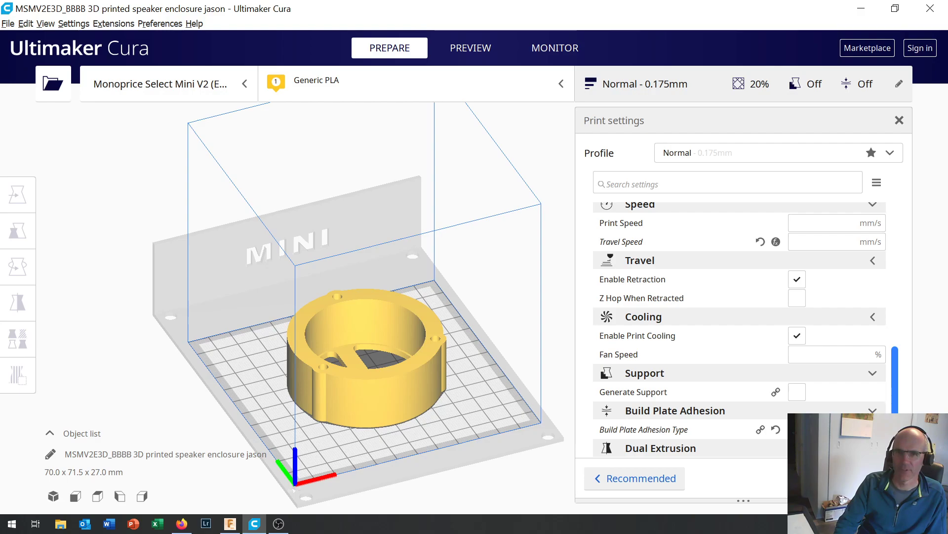
scroll(911, 412, "up", 4)
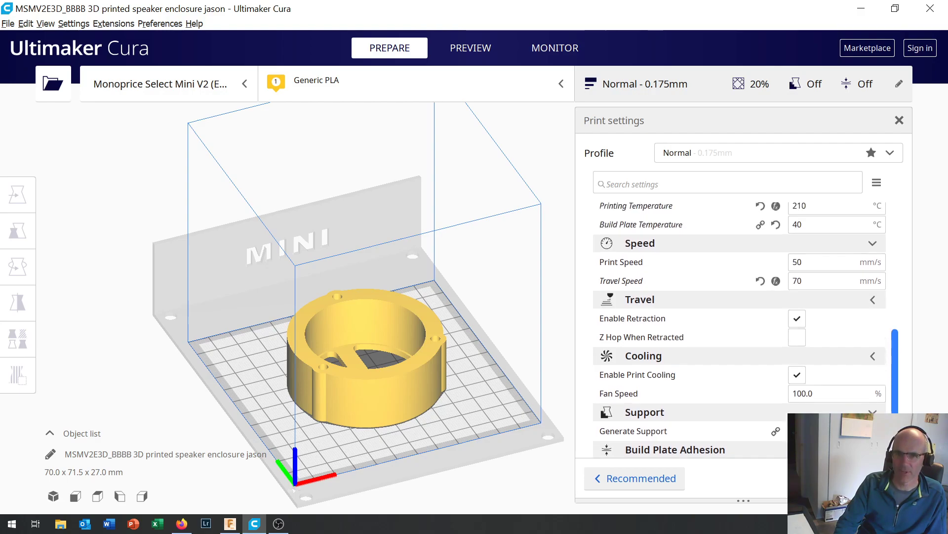
scroll(912, 413, "up", 4)
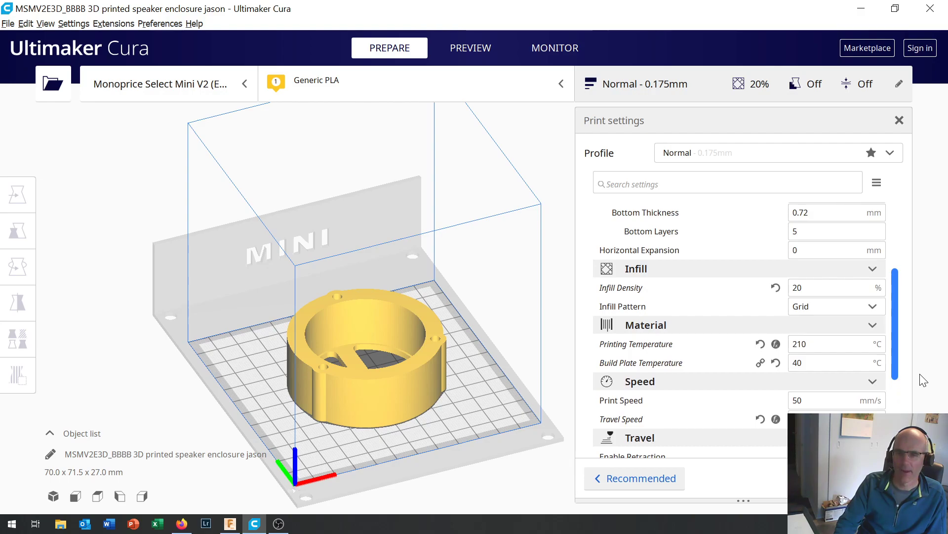
scroll(924, 380, "down", 8)
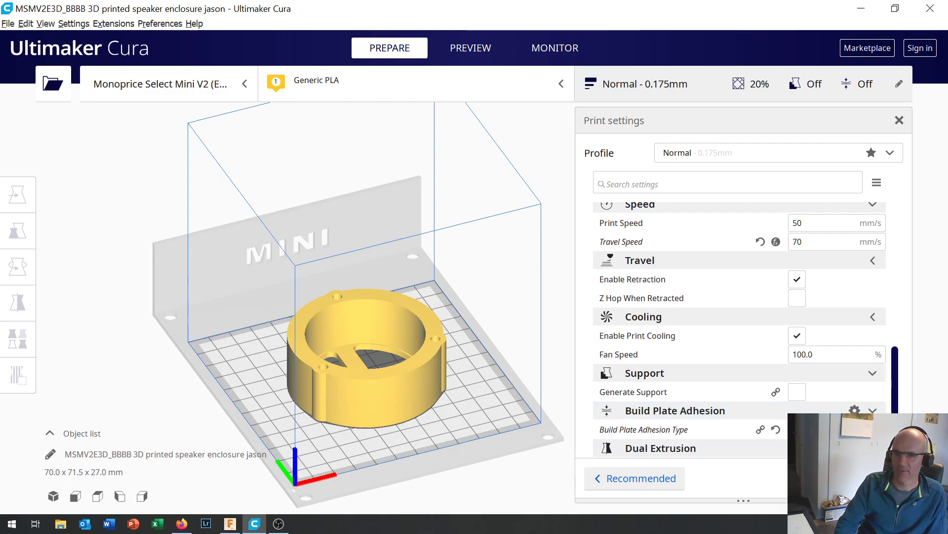
Open the setting visibility preferences for Build Plate Adhesion, look through the available skirt, brim and raft settings, and close them.
left_click(854, 409)
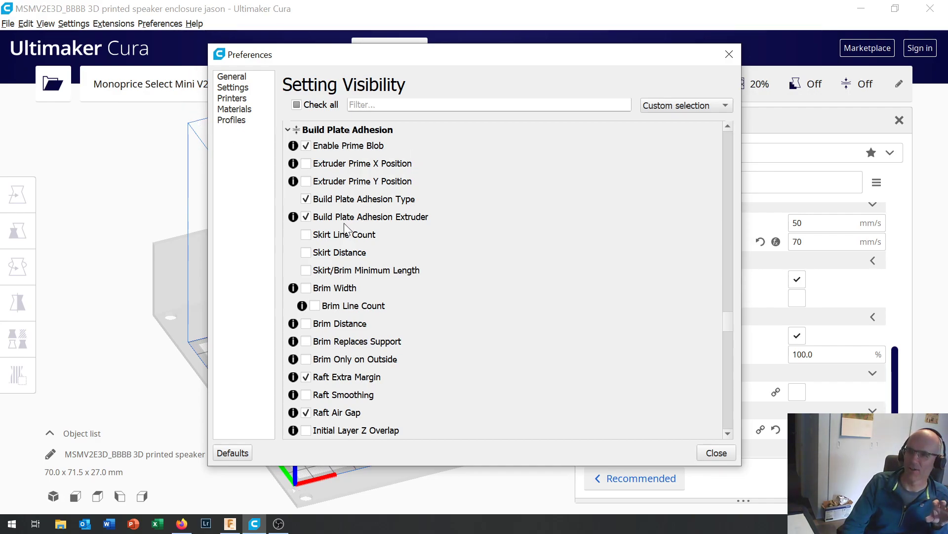
scroll(345, 224, "down", 5)
scroll(345, 224, "down", 9)
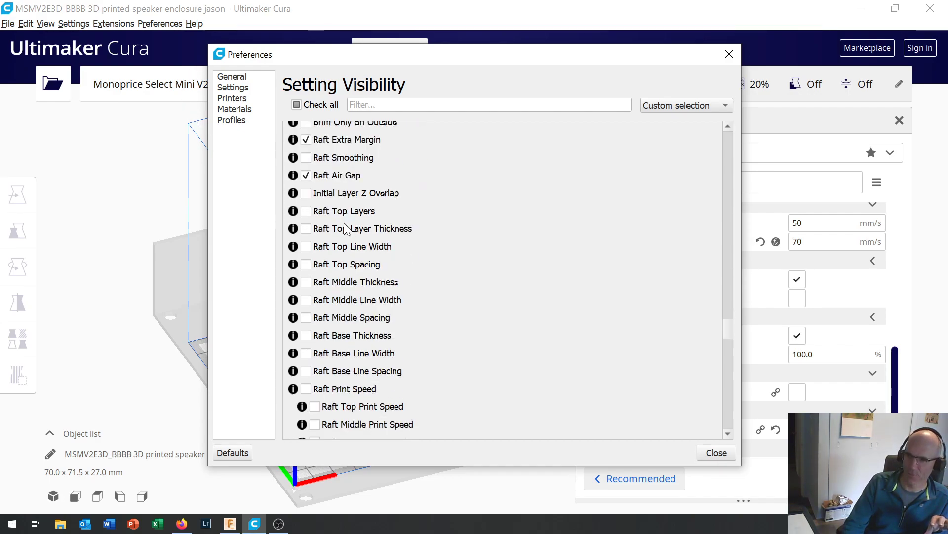
scroll(345, 229, "down", 5)
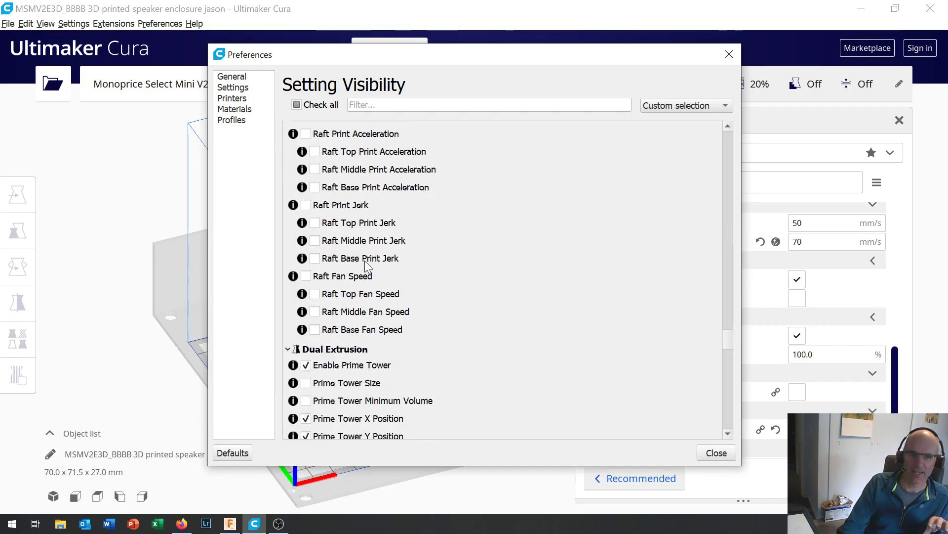
scroll(366, 261, "up", 3)
scroll(365, 260, "up", 5)
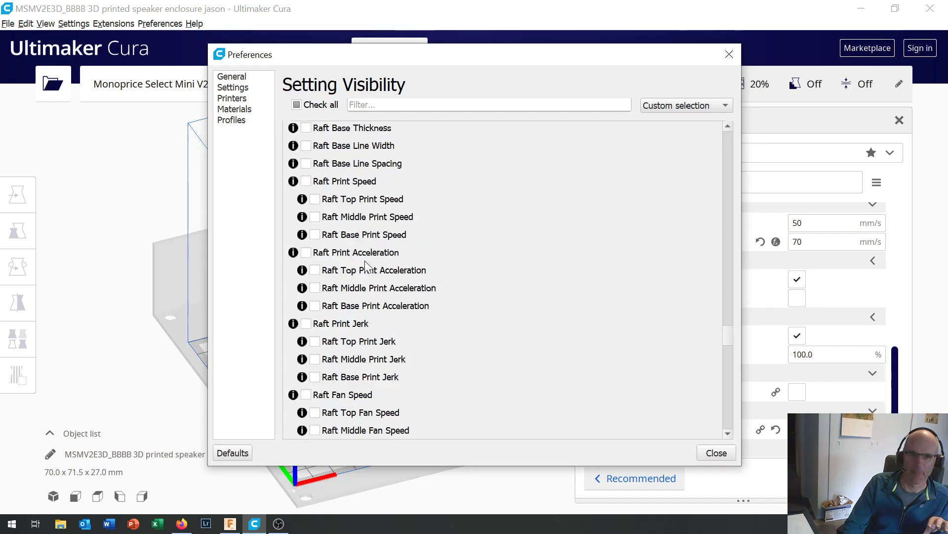
scroll(365, 260, "up", 6)
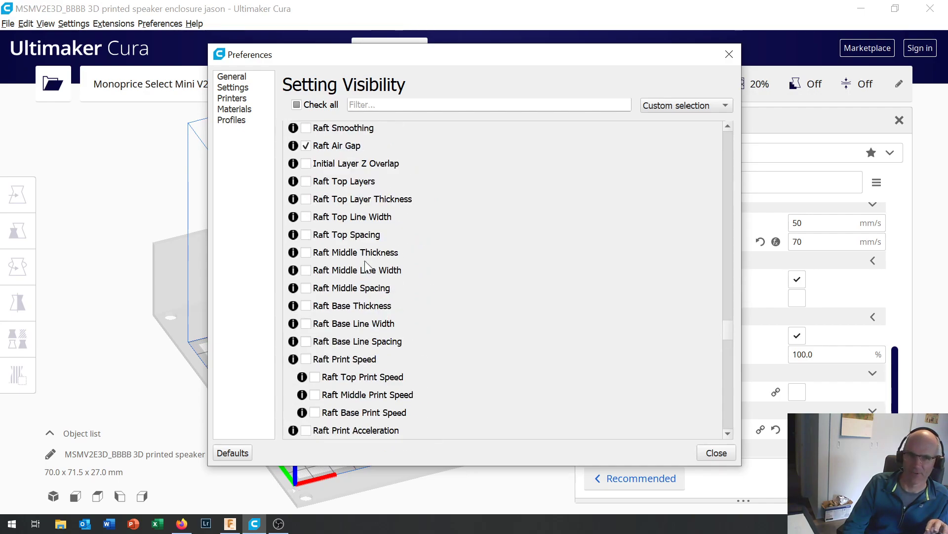
scroll(364, 259, "up", 5)
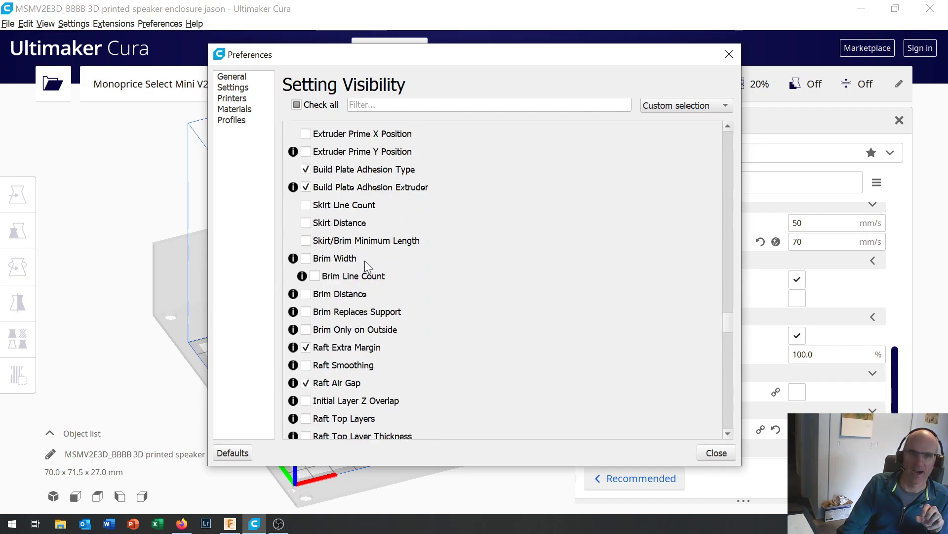
scroll(362, 253, "up", 1)
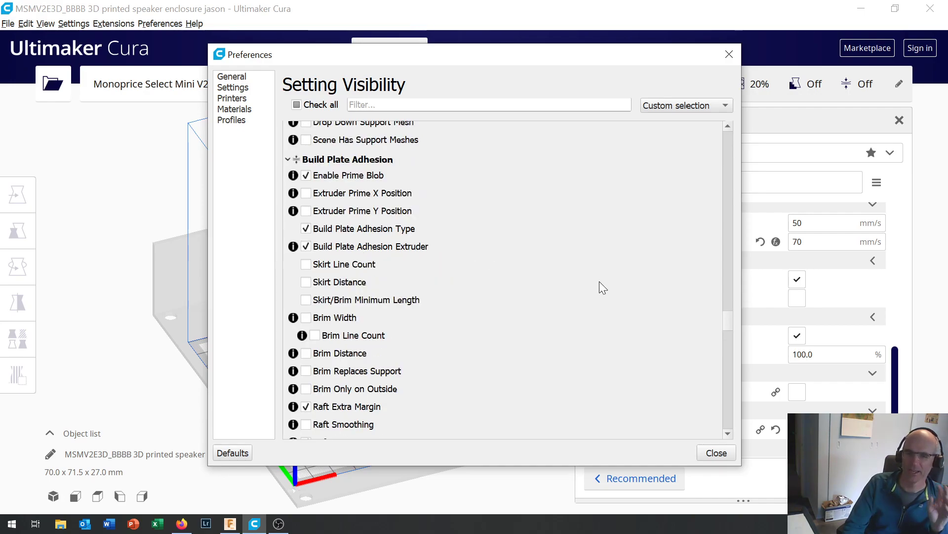
left_click(716, 453)
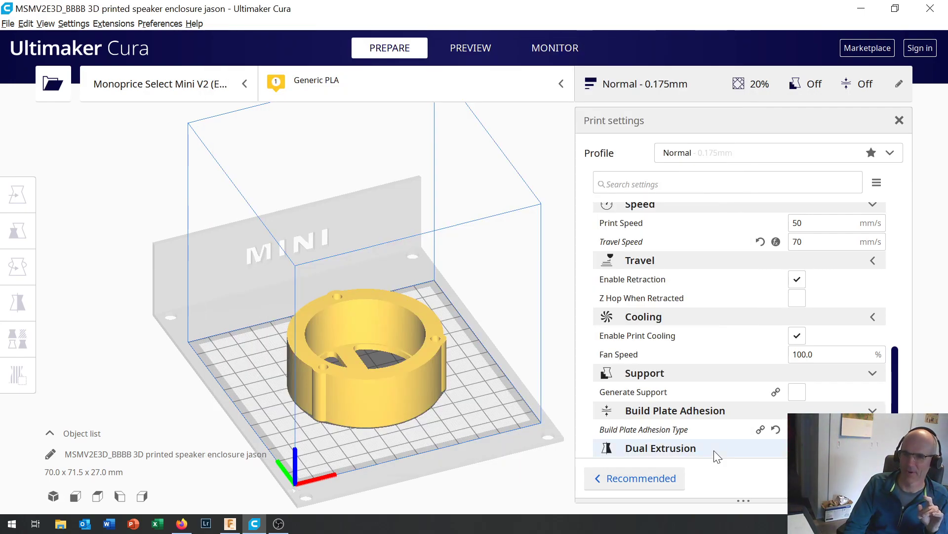
Shorten the print settings panel to uncover the slicing controls and slice the speaker enclosure.
mouse_move(747, 357)
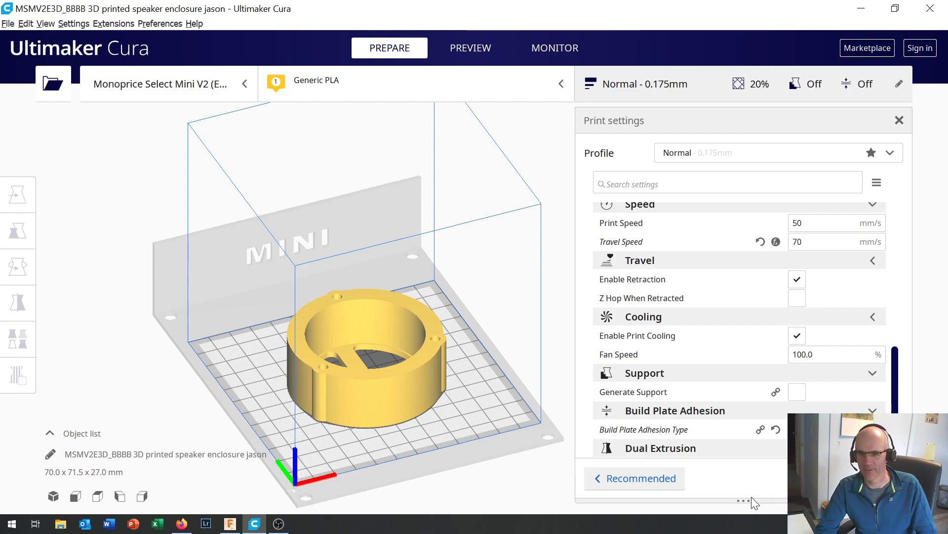
left_click_drag(745, 499, 744, 356)
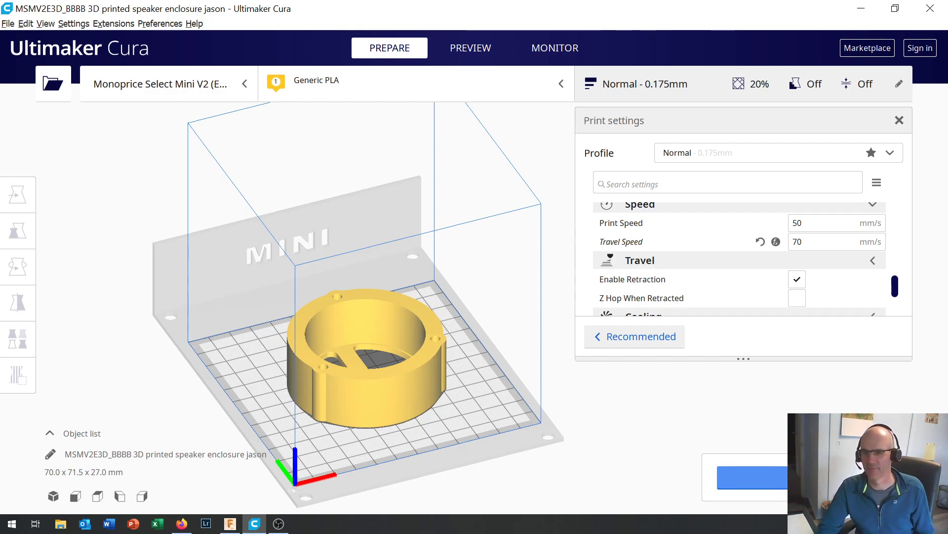
left_click(753, 462)
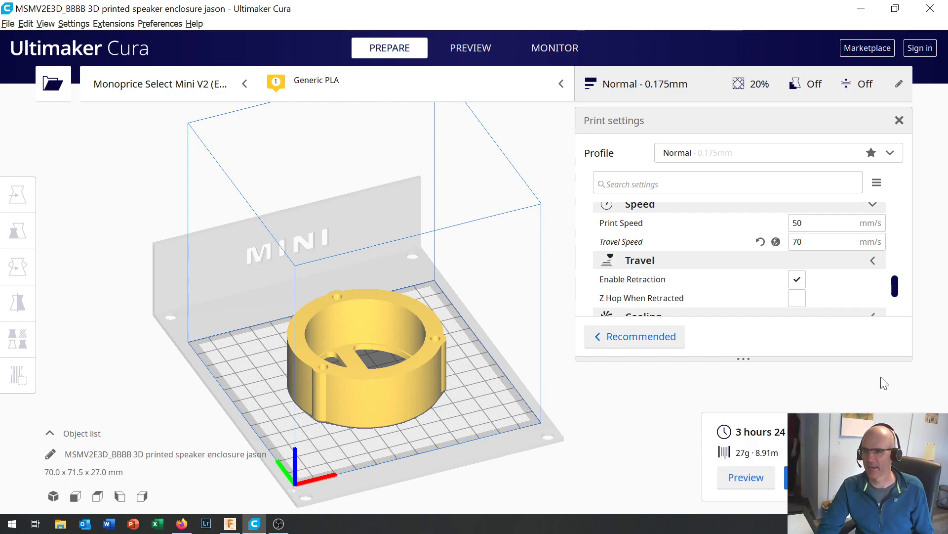
Preview the sliced speaker enclosure in layer view and inspect it close up.
left_click(755, 482)
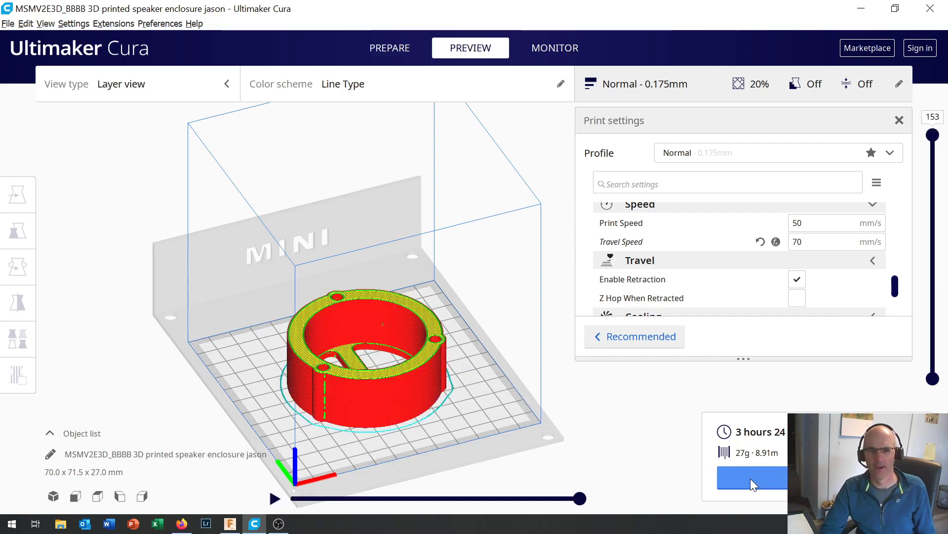
scroll(354, 389, "up", 4)
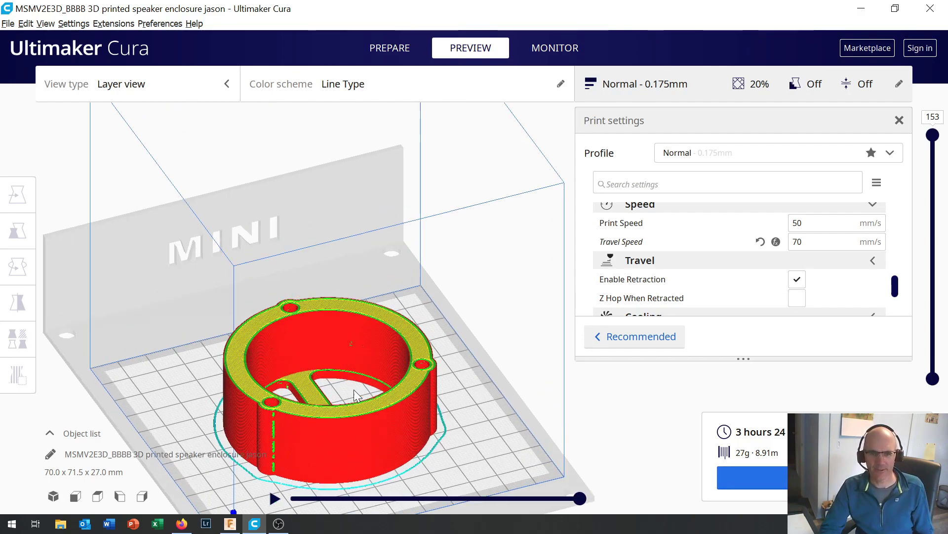
middle_click_drag(355, 373, 419, 277)
scroll(428, 286, "up", 3)
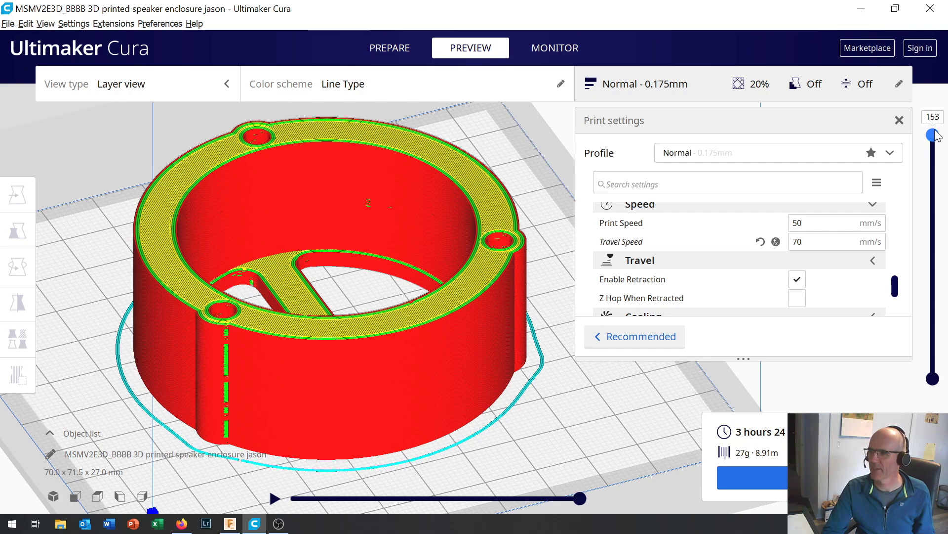
Lower the layer preview to layer 1 and examine the skirt, outer walls and solid bottom fill close up.
left_click_drag(935, 139, 907, 387)
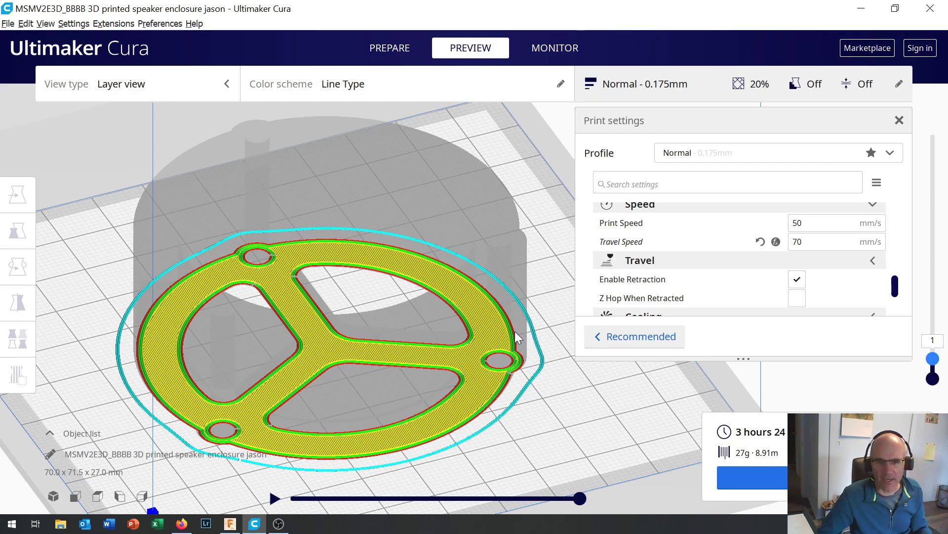
scroll(512, 334, "up", 10)
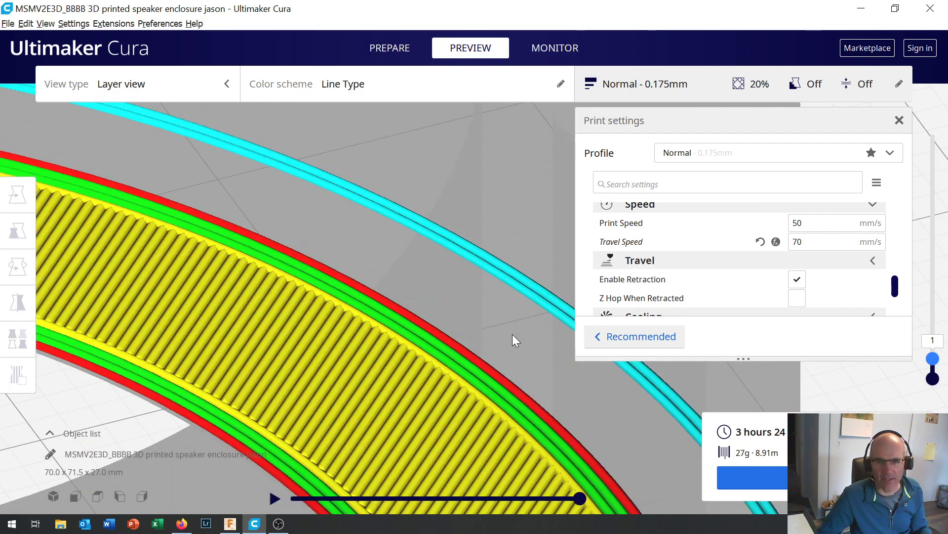
scroll(512, 334, "down", 4)
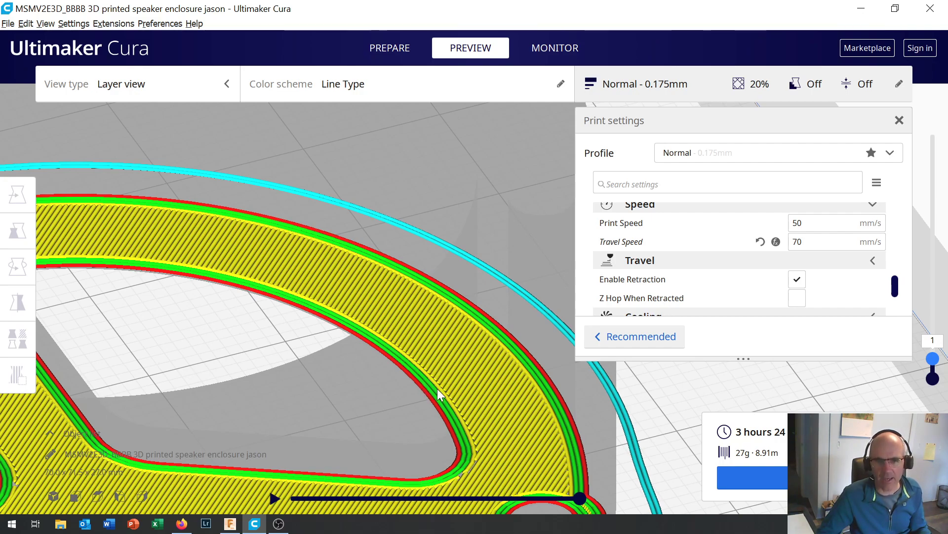
scroll(437, 388, "up", 3)
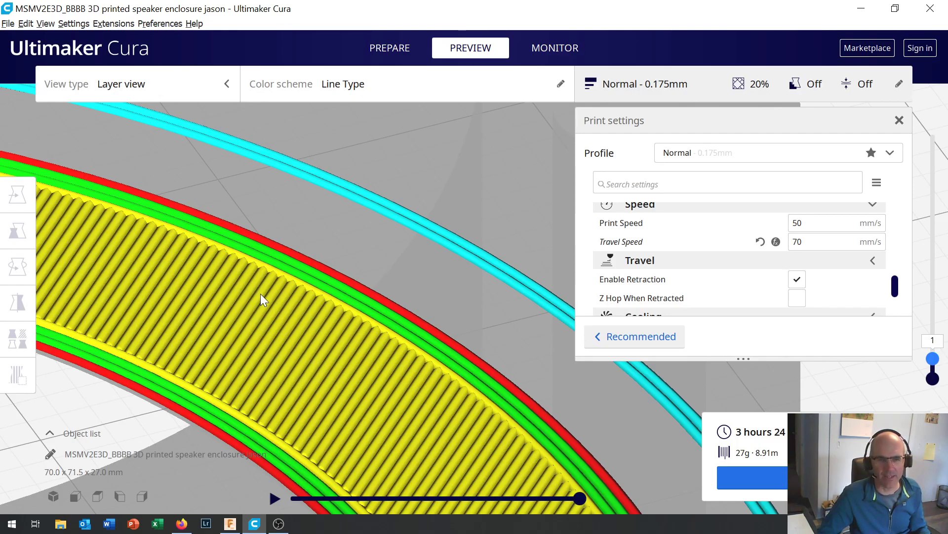
scroll(290, 295, "down", 10)
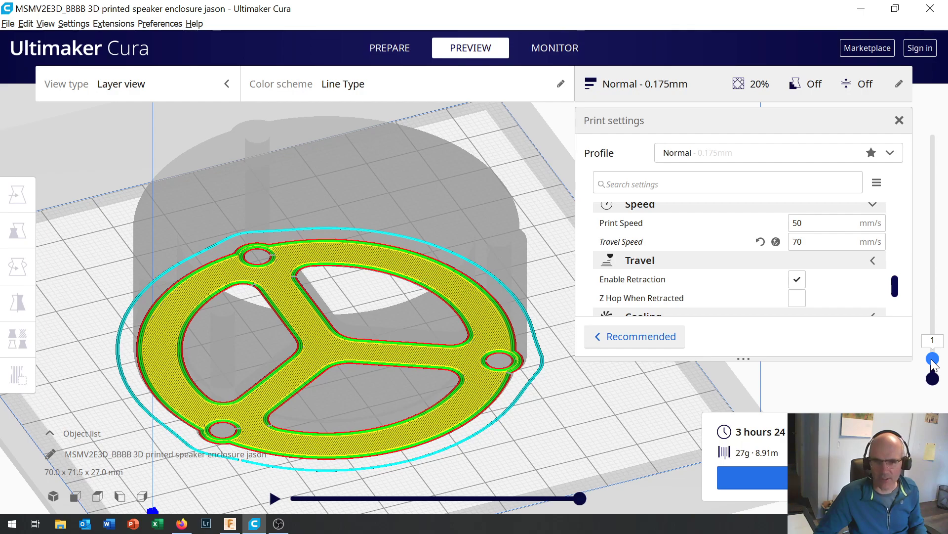
Raise the layer preview to layer 7 and examine the infill grid over the solid bottom layers from near and far.
left_click_drag(933, 360, 933, 349)
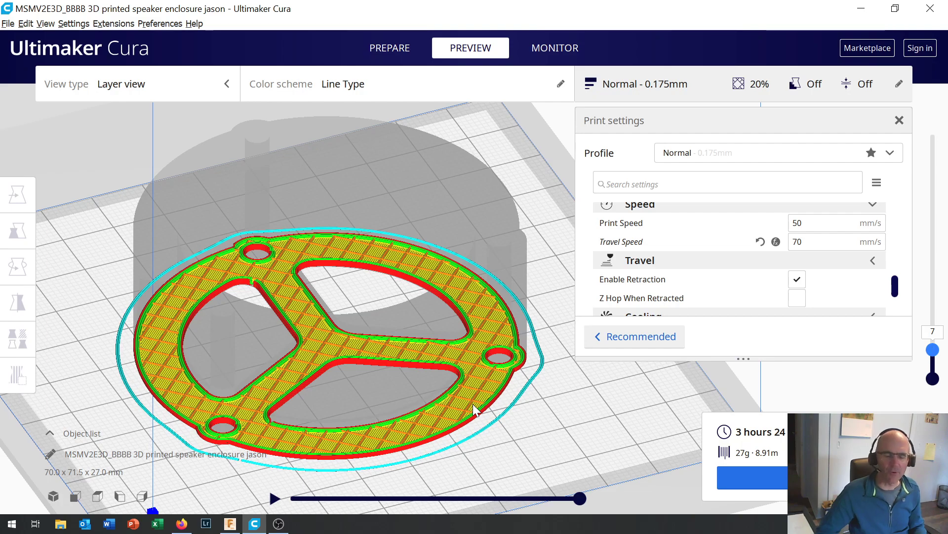
scroll(515, 401, "up", 5)
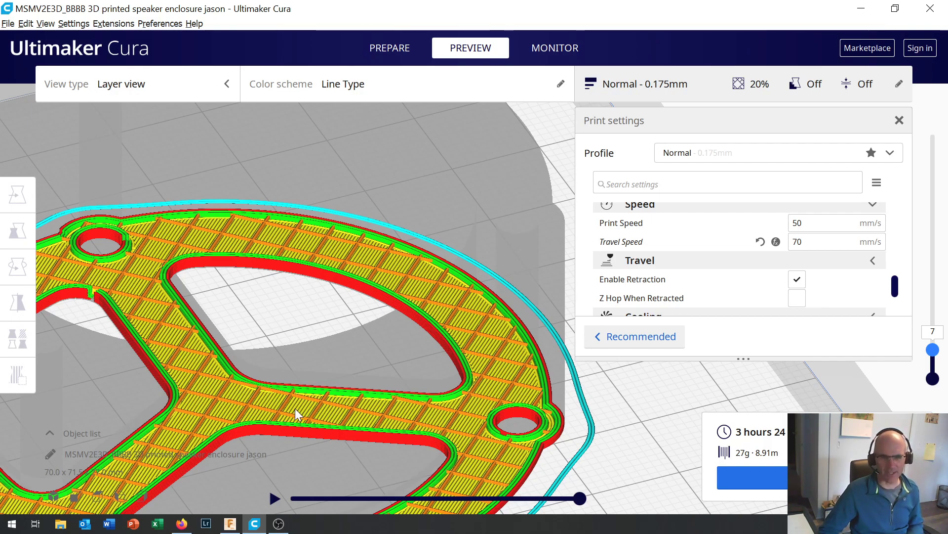
scroll(185, 401, "up", 3)
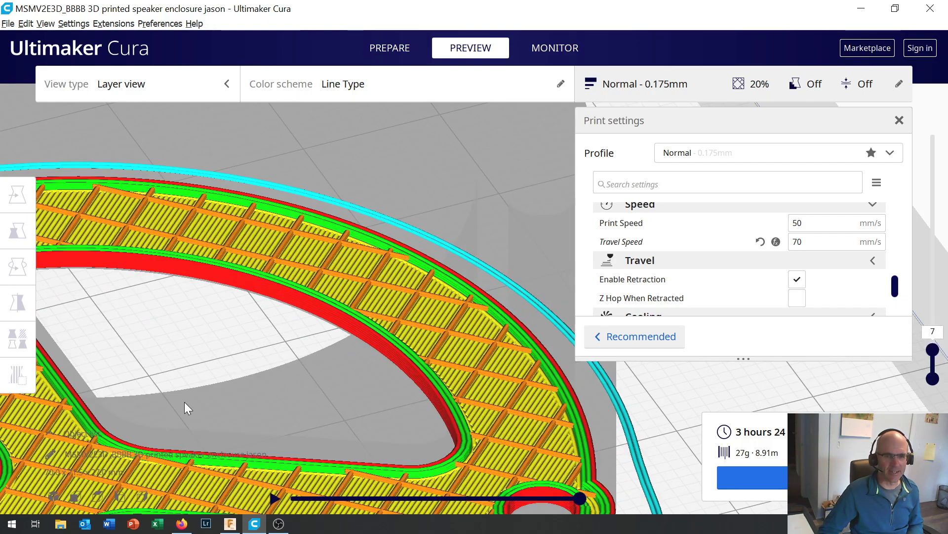
middle_click_drag(185, 401, 259, 393)
scroll(260, 392, "up", 2)
scroll(260, 392, "down", 5)
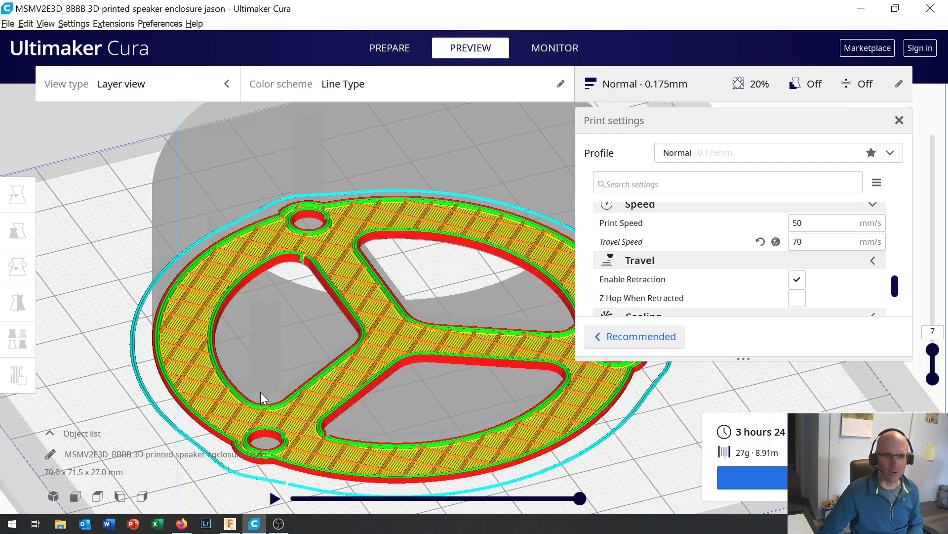
scroll(260, 392, "up", 3)
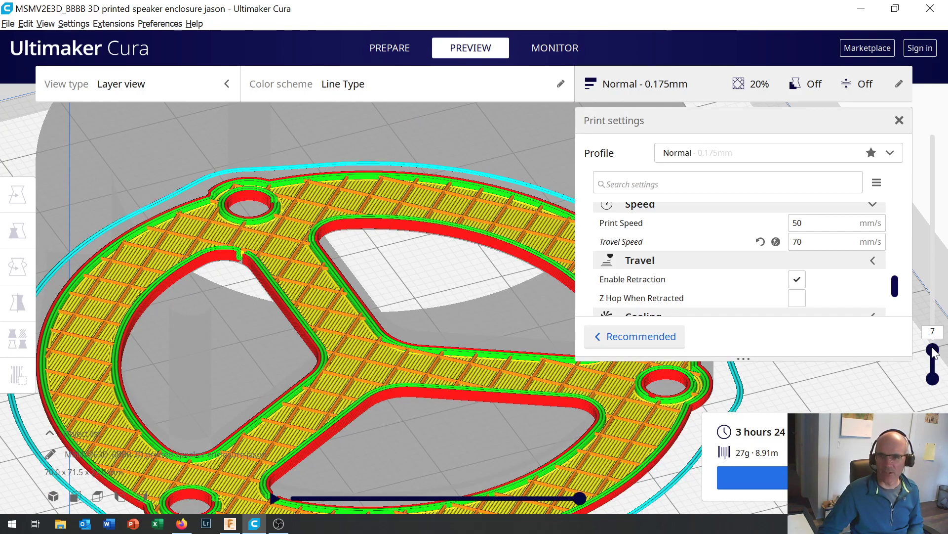
Step the layer preview up through layers 22, 45, 65 and 69 to examine how the opening in the side wall is built and bridged.
left_click_drag(933, 349, 933, 326)
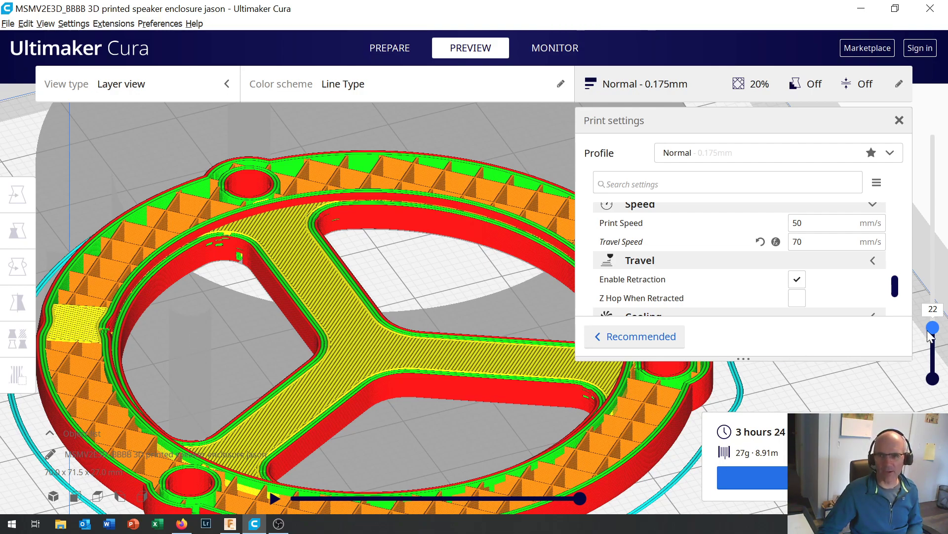
left_click_drag(933, 332, 932, 294)
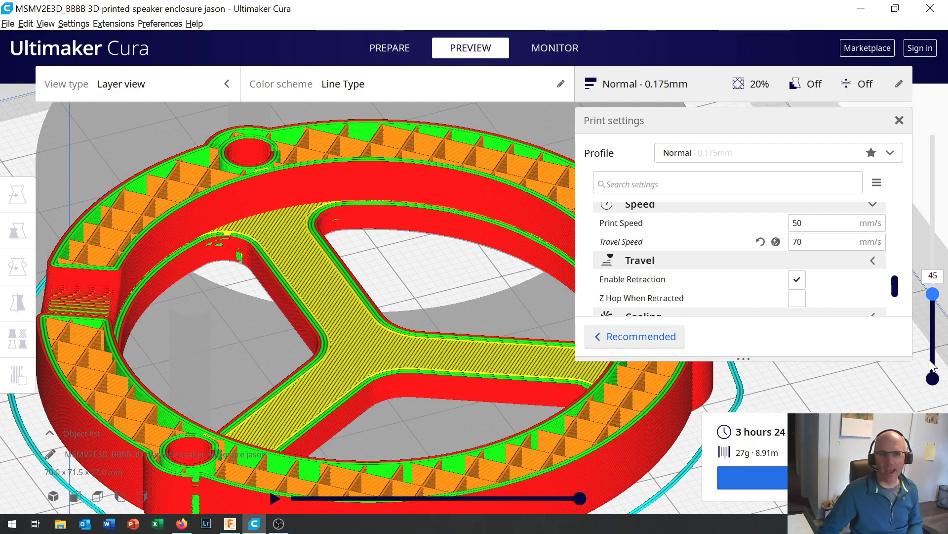
left_click_drag(933, 295, 928, 264)
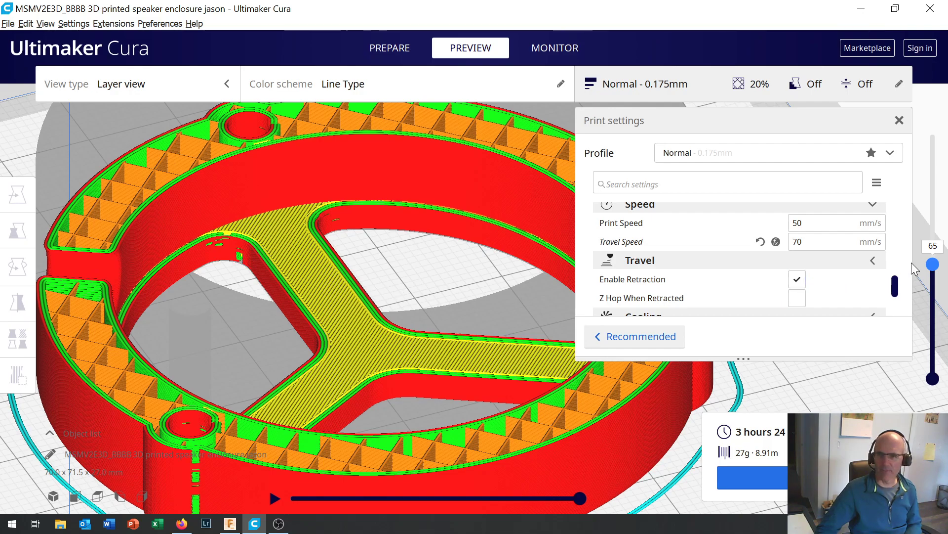
left_click_drag(932, 264, 934, 258)
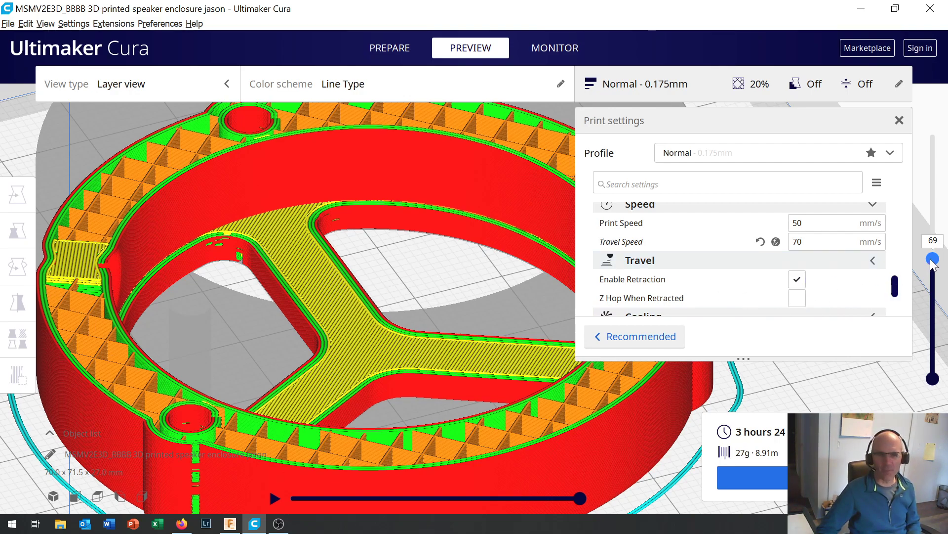
Raise the layer preview to layer 95 to examine the wall infill, and restore the full model at layer 153.
left_click_drag(933, 258, 943, 221)
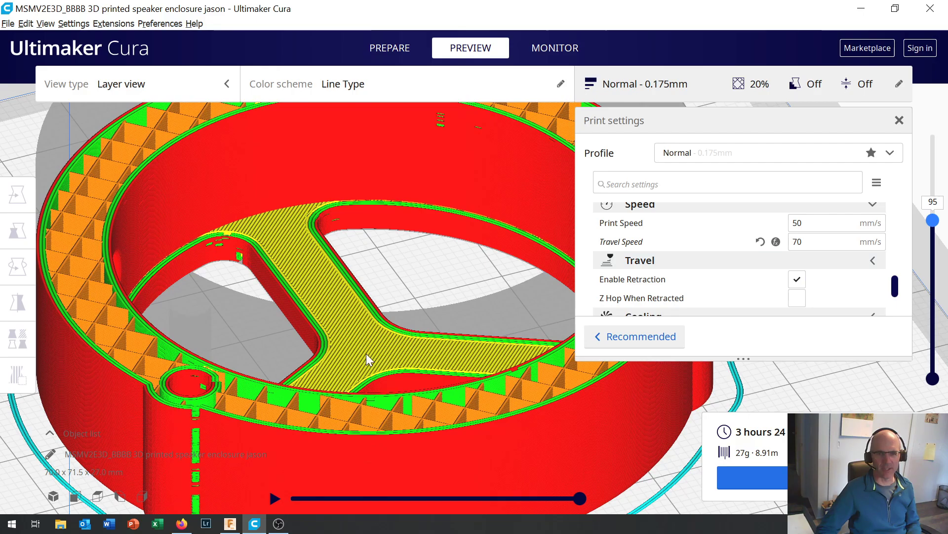
scroll(371, 346, "up", 2)
scroll(375, 336, "down", 4)
scroll(423, 286, "up", 2)
scroll(399, 299, "down", 3)
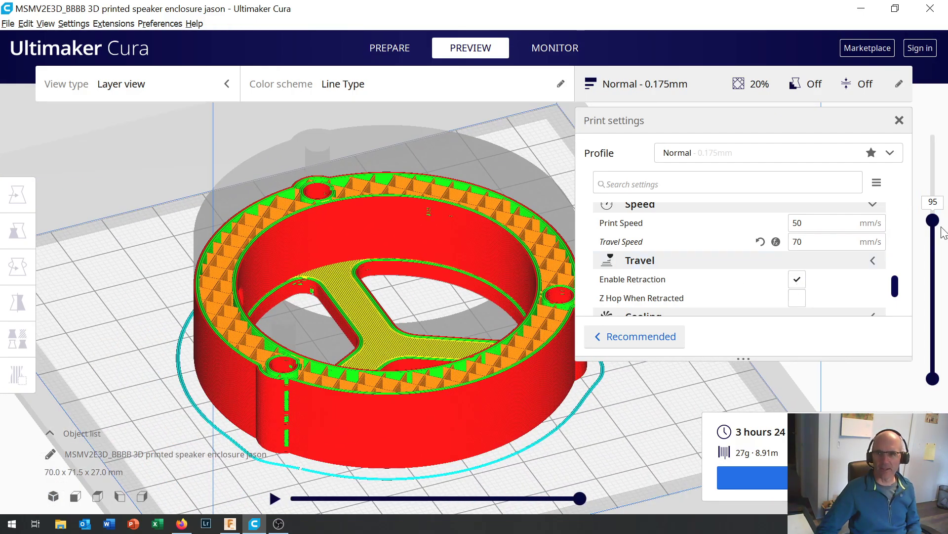
left_click_drag(933, 220, 946, 126)
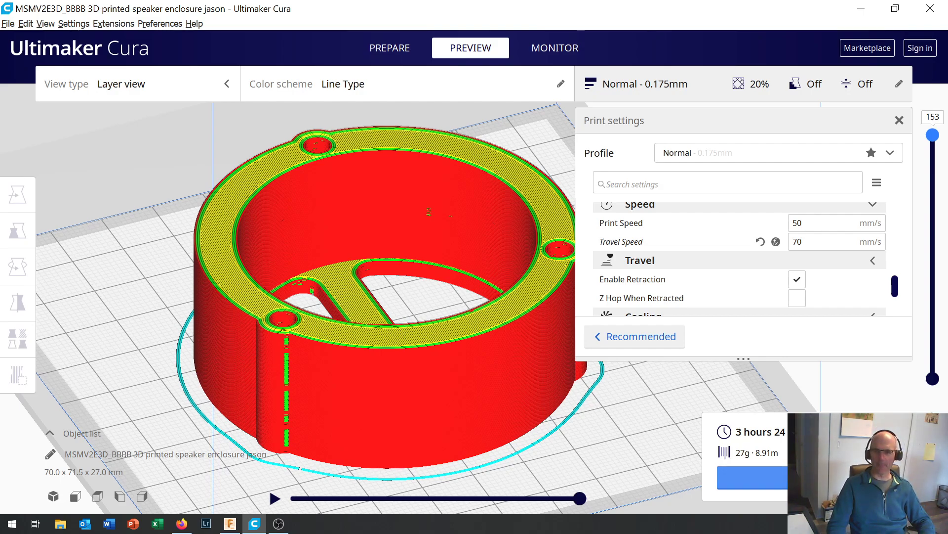
Save the sliced speaker enclosure to disk as a G-code file in the Boombot2 folder, keeping the suggested file name.
left_click(810, 477)
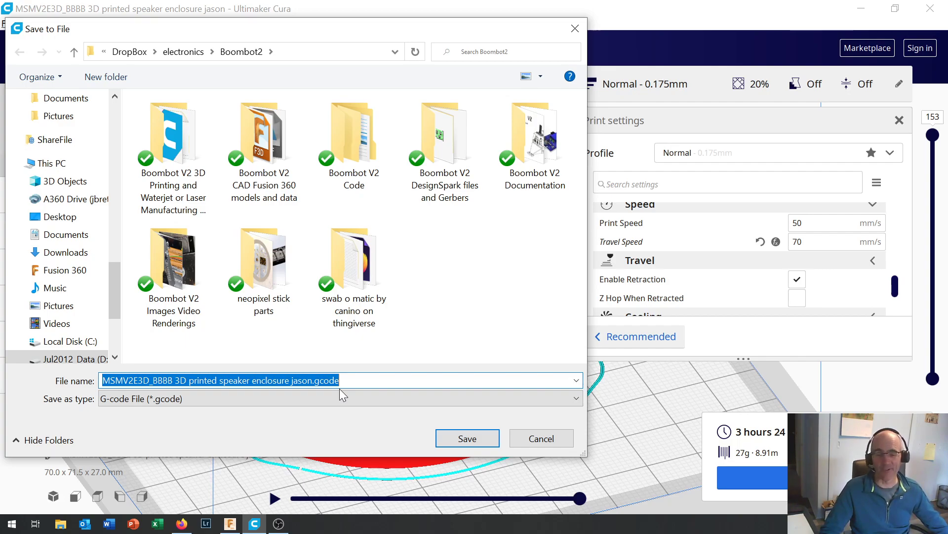
left_click(487, 439)
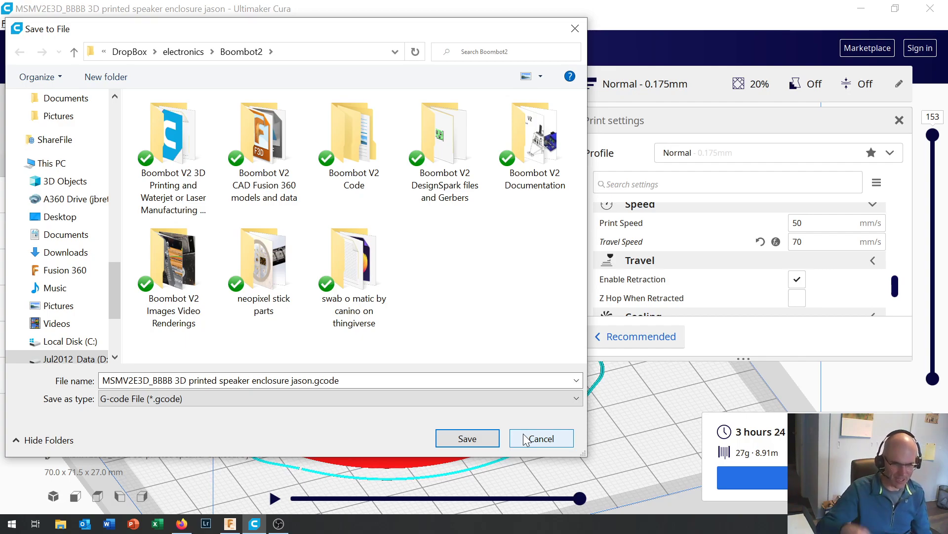
left_click(475, 439)
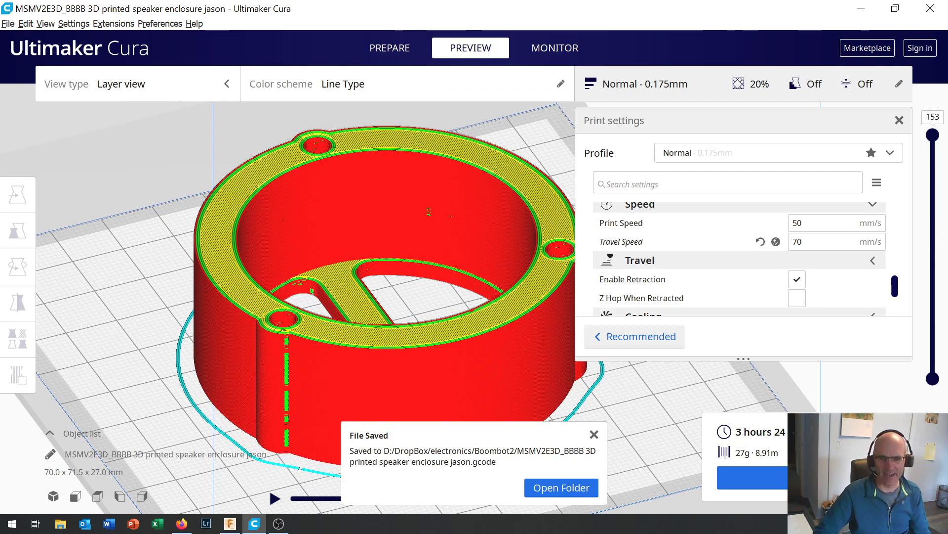